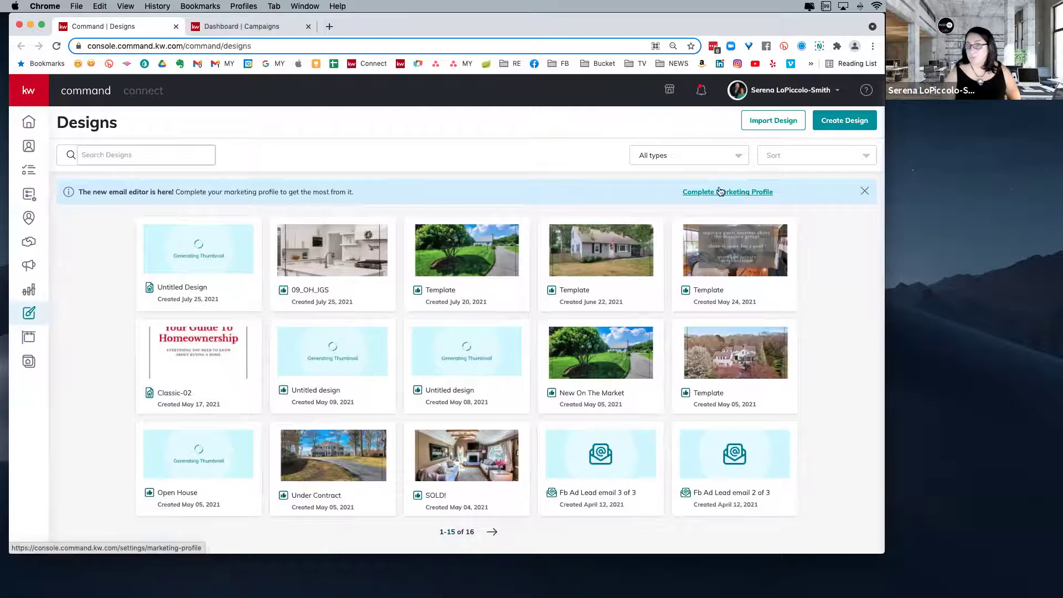
- Dismiss the new email editor notice and start a new design
left_click(863, 192)
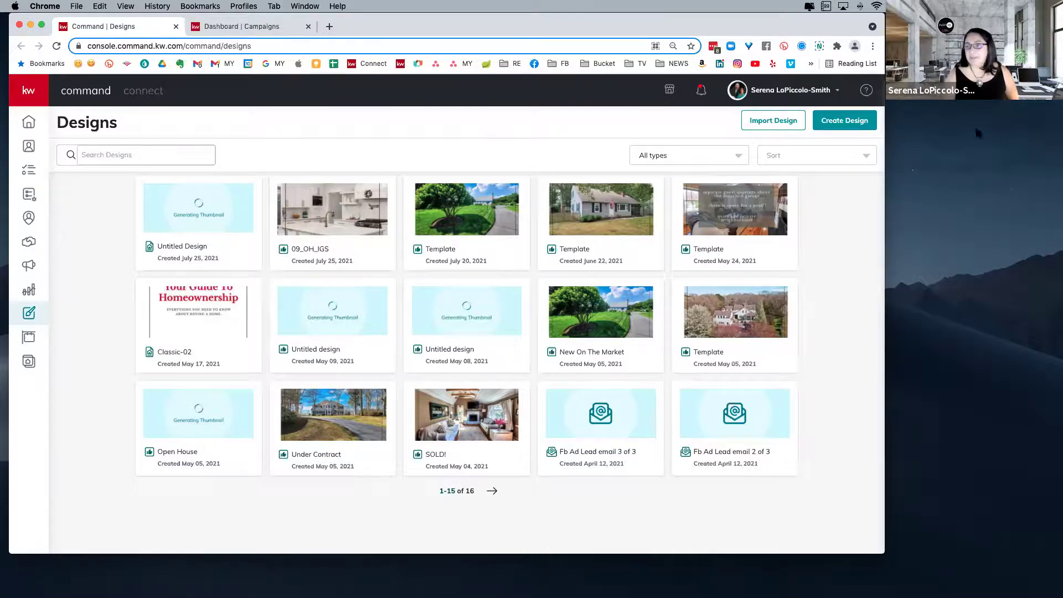
left_click(844, 121)
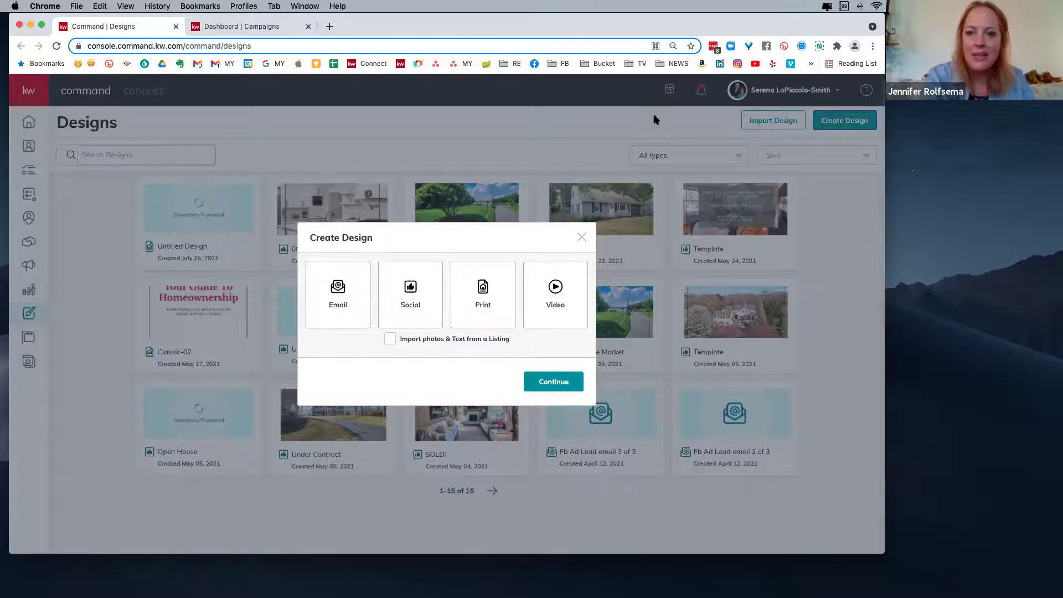
- Close and reopen the Create Design dialog, then choose Social as the design type
left_click(582, 237)
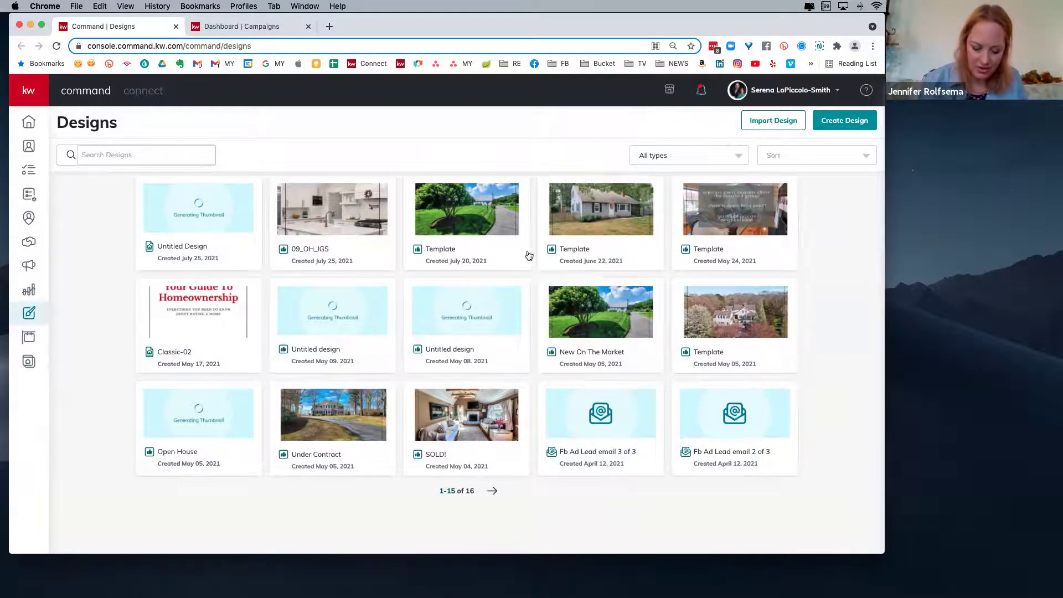
left_click(845, 120)
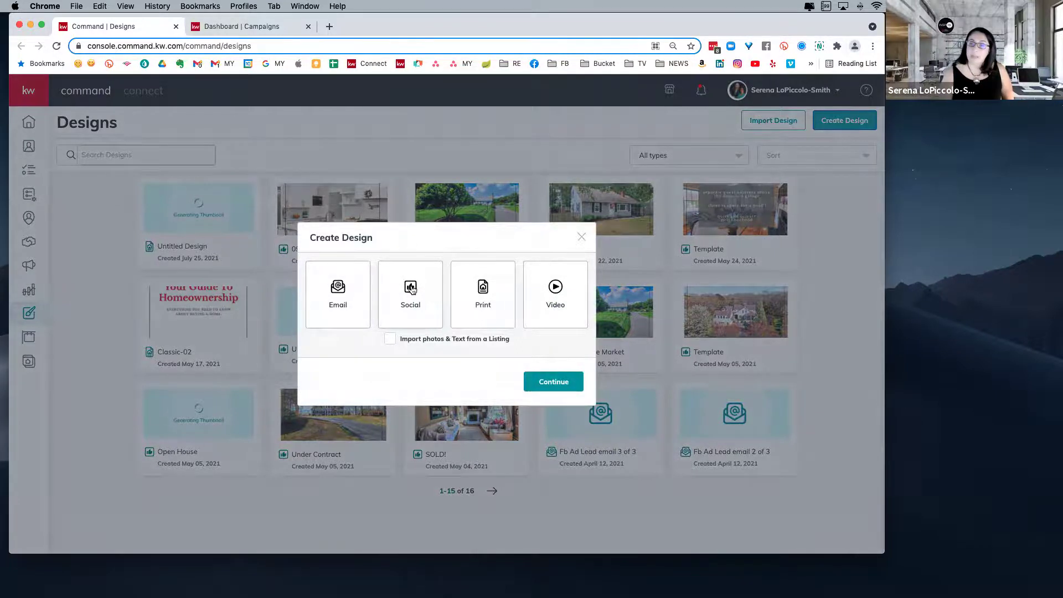
left_click(411, 289)
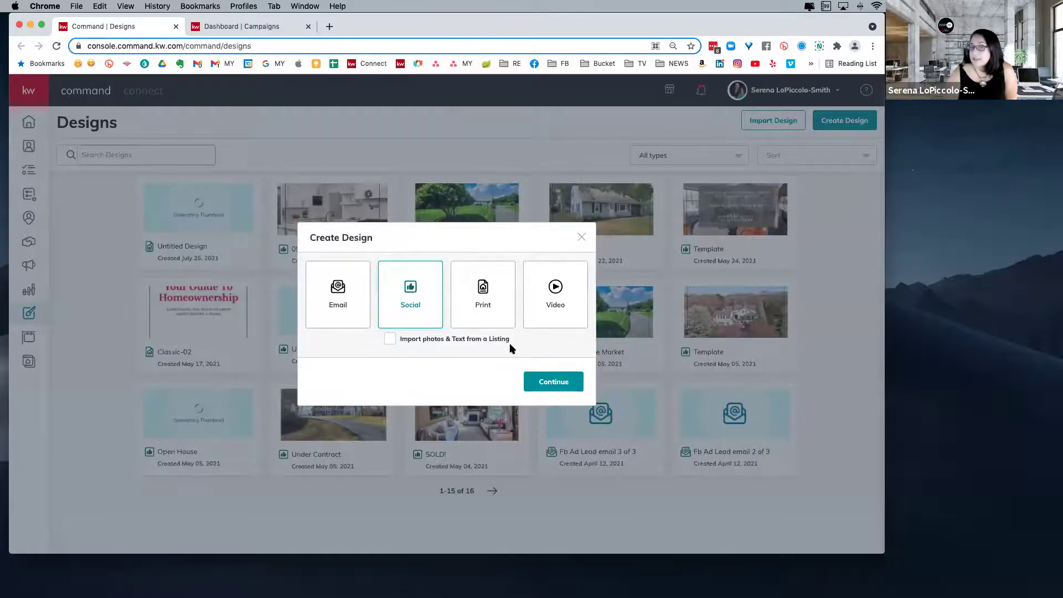
- Continue to the social template library and scroll through the My App templates
left_click(555, 383)
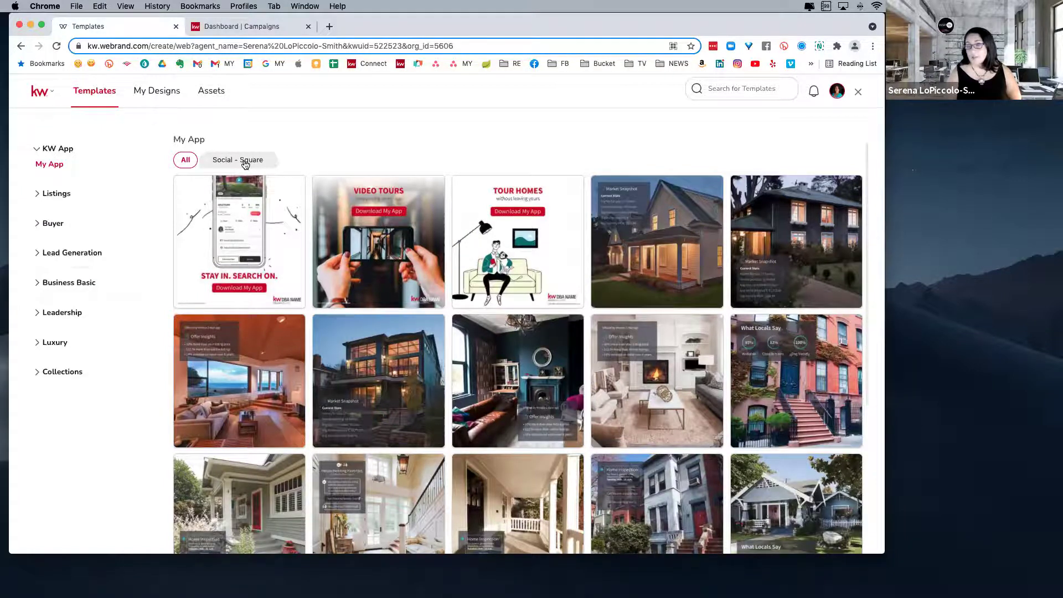
scroll(518, 244, "down", 5)
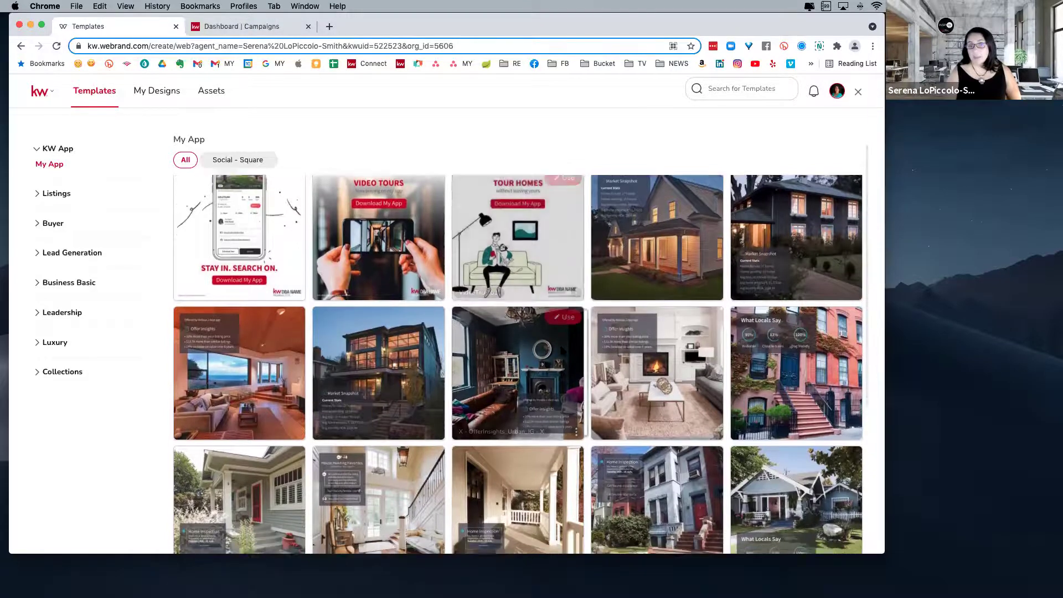
scroll(596, 386, "down", 3)
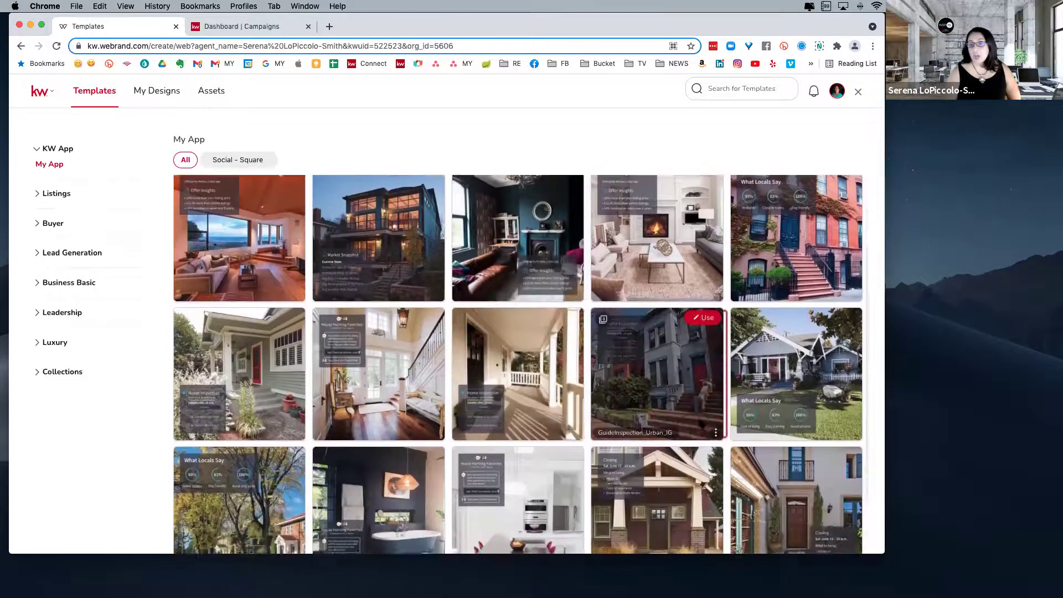
scroll(774, 503, "down", 4)
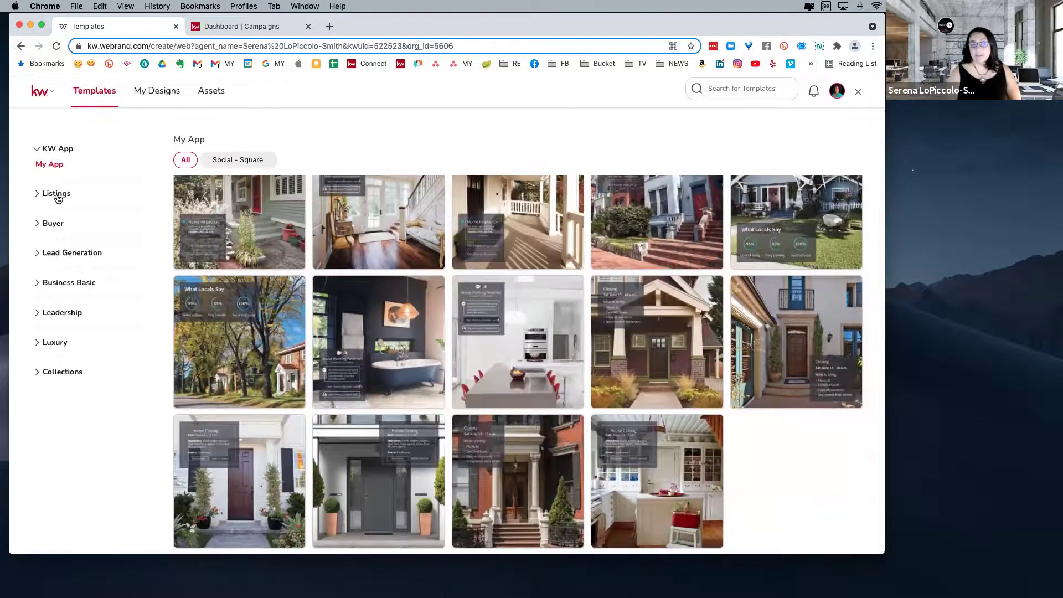
- Expand the Listings, Buyer, Lead Generation and Luxury template categories
left_click(39, 194)
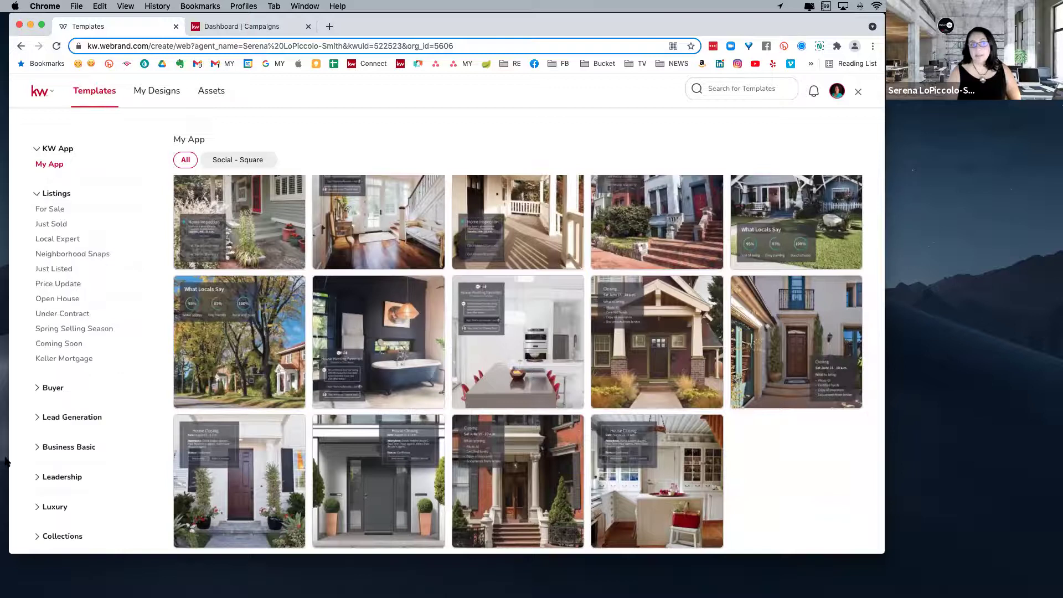
left_click(37, 389)
scroll(110, 441, "down", 1)
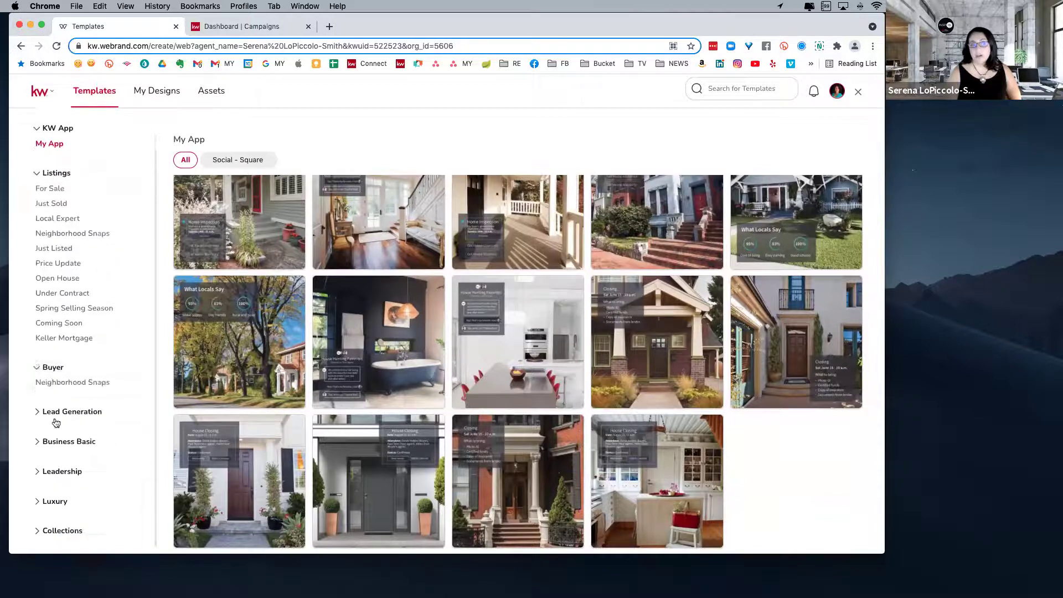
left_click(120, 425)
scroll(117, 428, "down", 7)
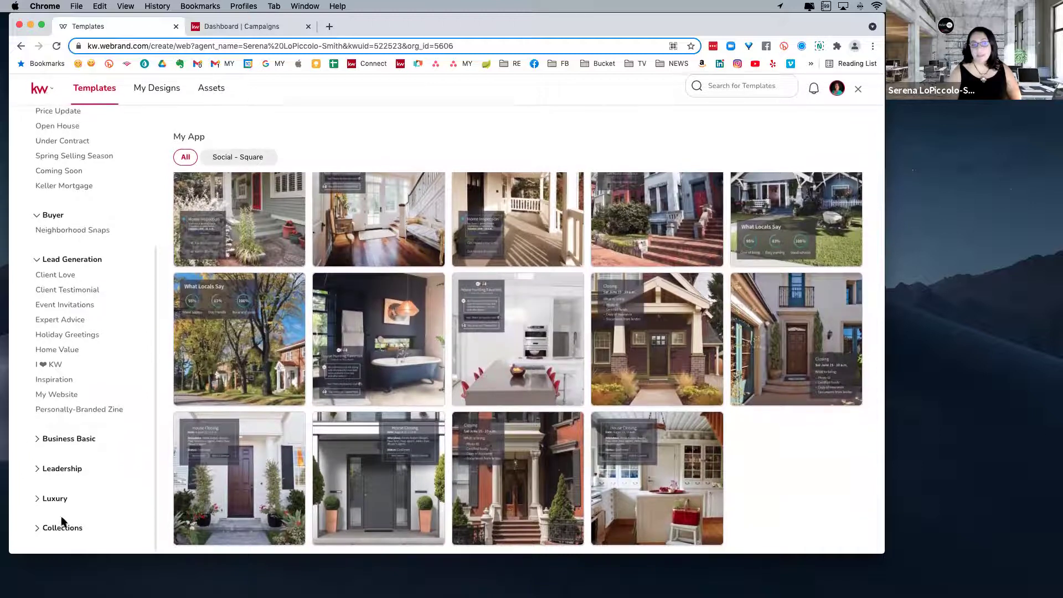
left_click(37, 503)
scroll(94, 487, "down", 3)
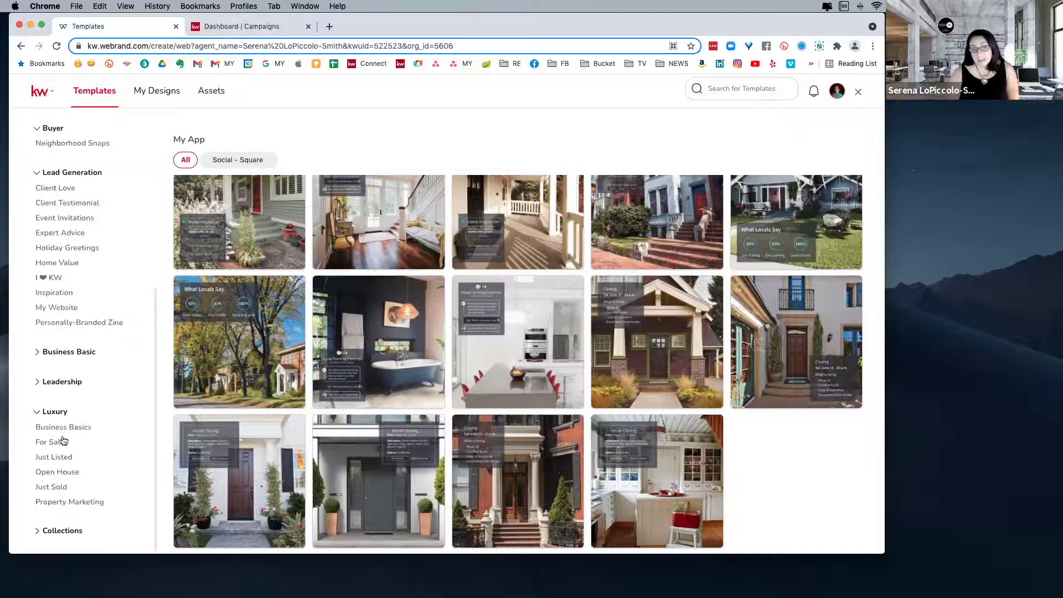
- Browse Luxury Business Basics, For Sale and Just Listed templates, then show Listings Just Sold
left_click(65, 428)
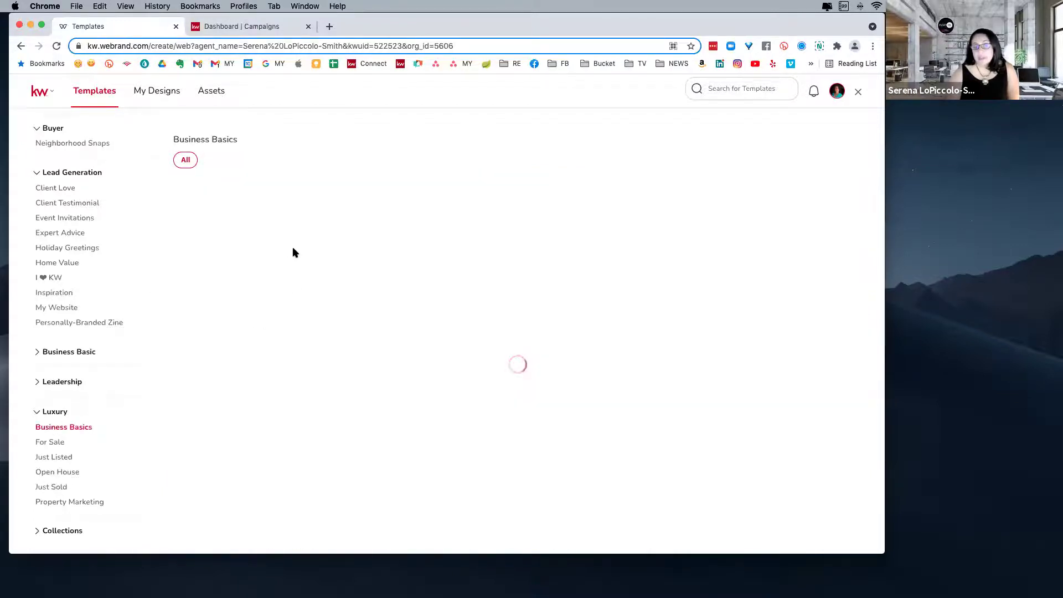
left_click(55, 444)
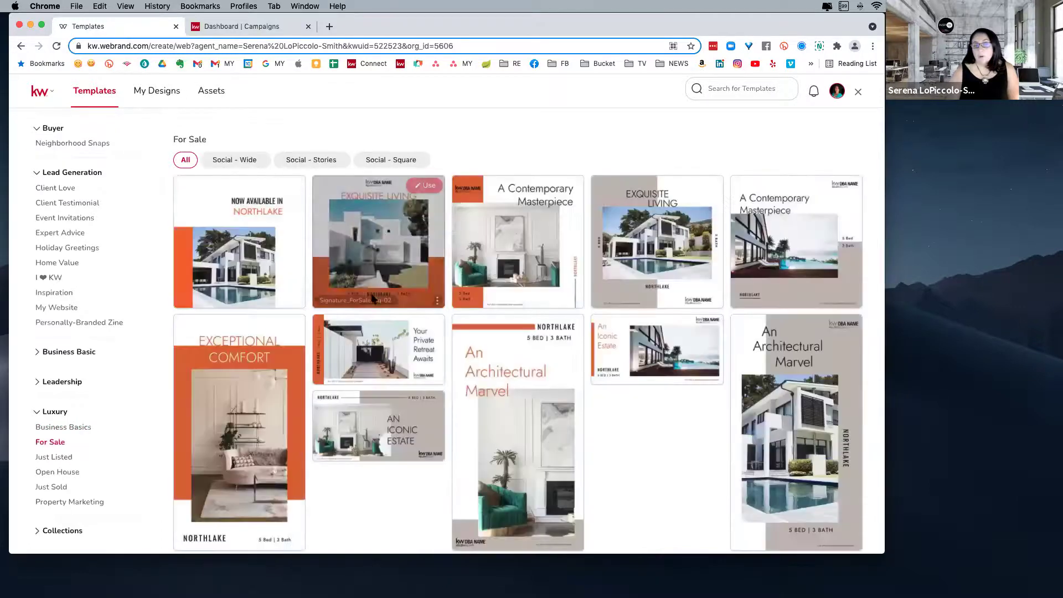
scroll(660, 457, "down", 3)
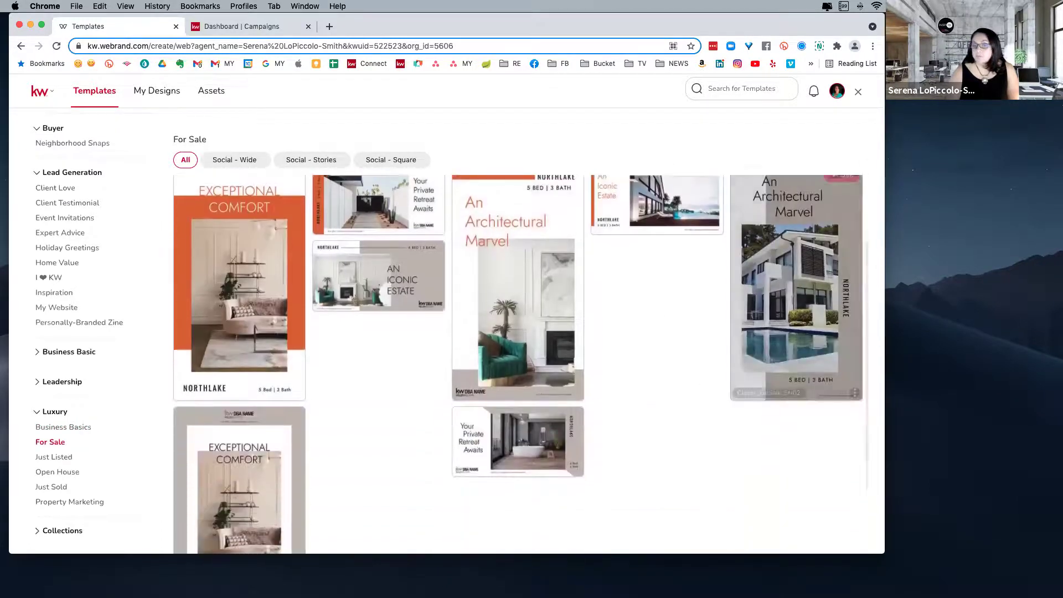
left_click(53, 457)
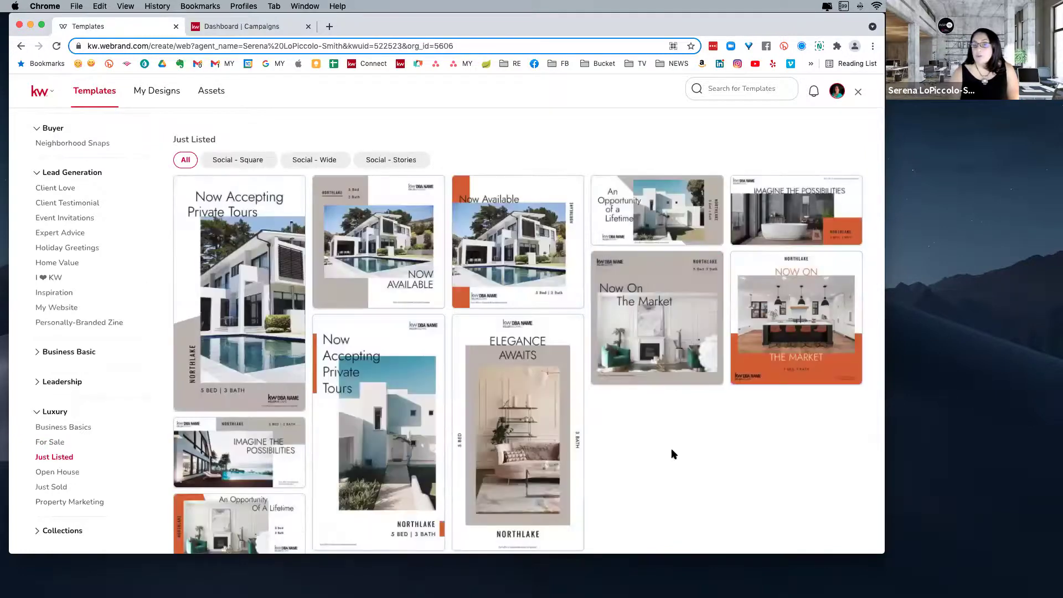
scroll(673, 453, "down", 1)
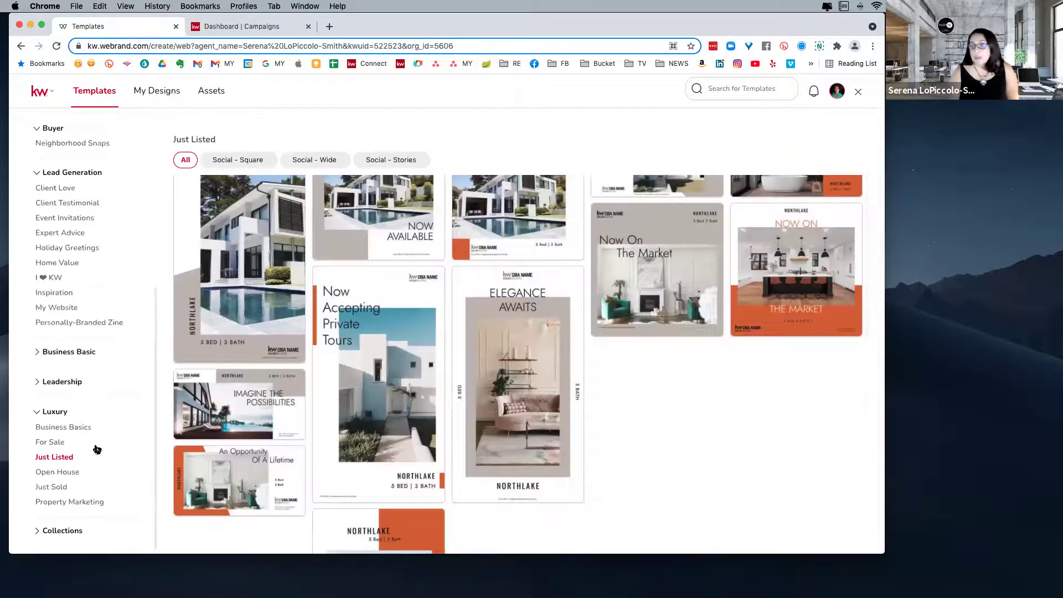
scroll(104, 232, "up", 5)
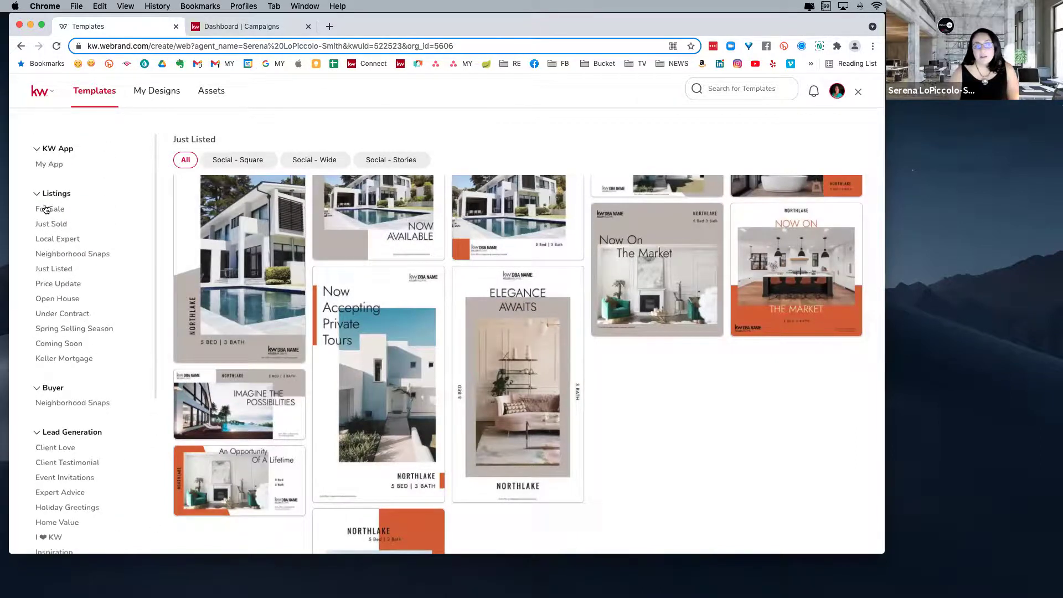
left_click(65, 225)
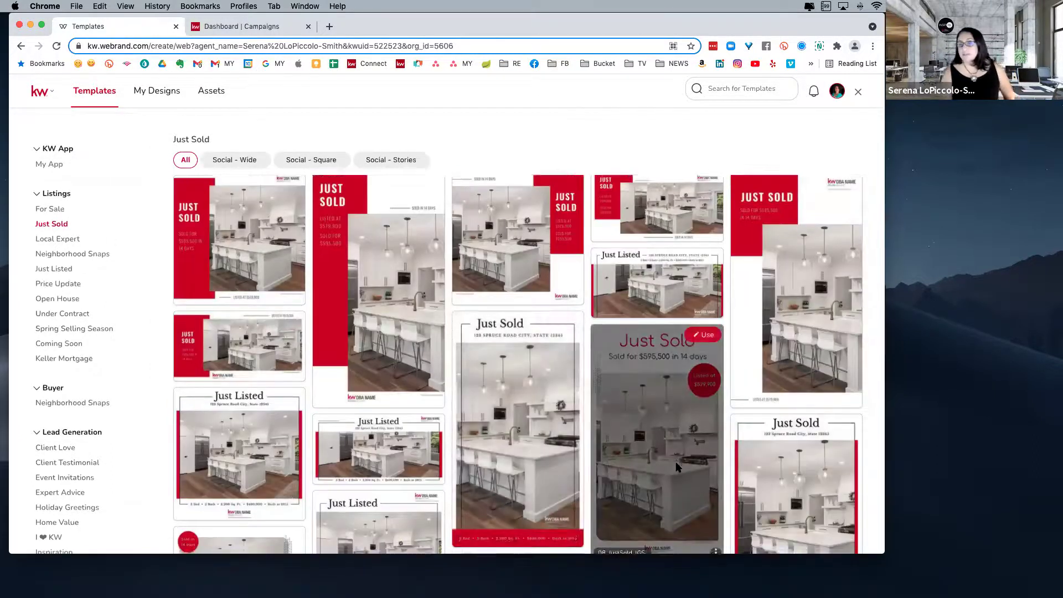
- Scroll the Just Sold templates, then filter them to Social - Wide (1200x630)
scroll(412, 487, "down", 3)
scroll(413, 487, "down", 6)
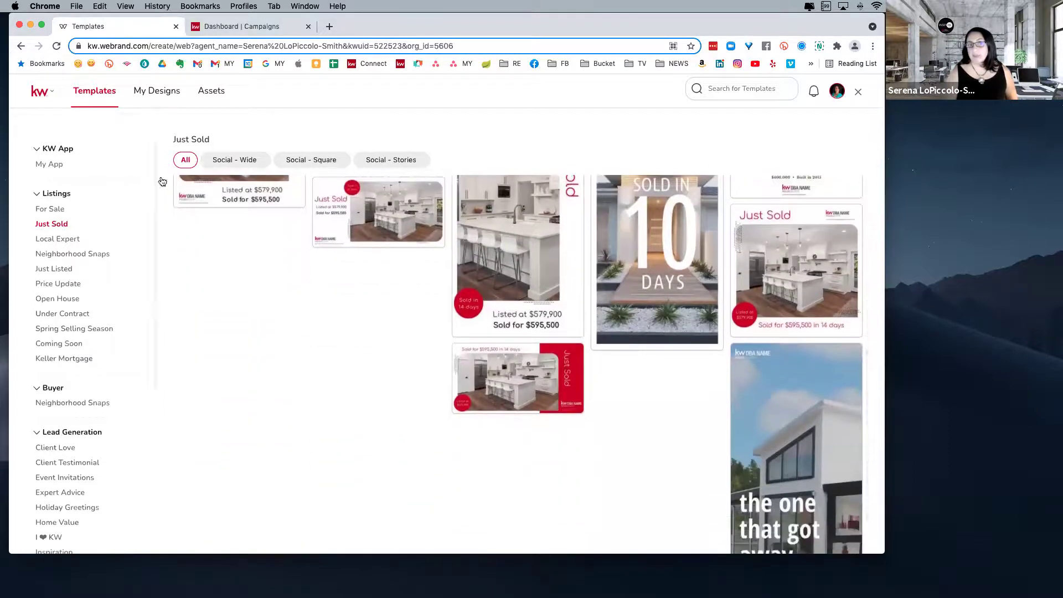
left_click(235, 159)
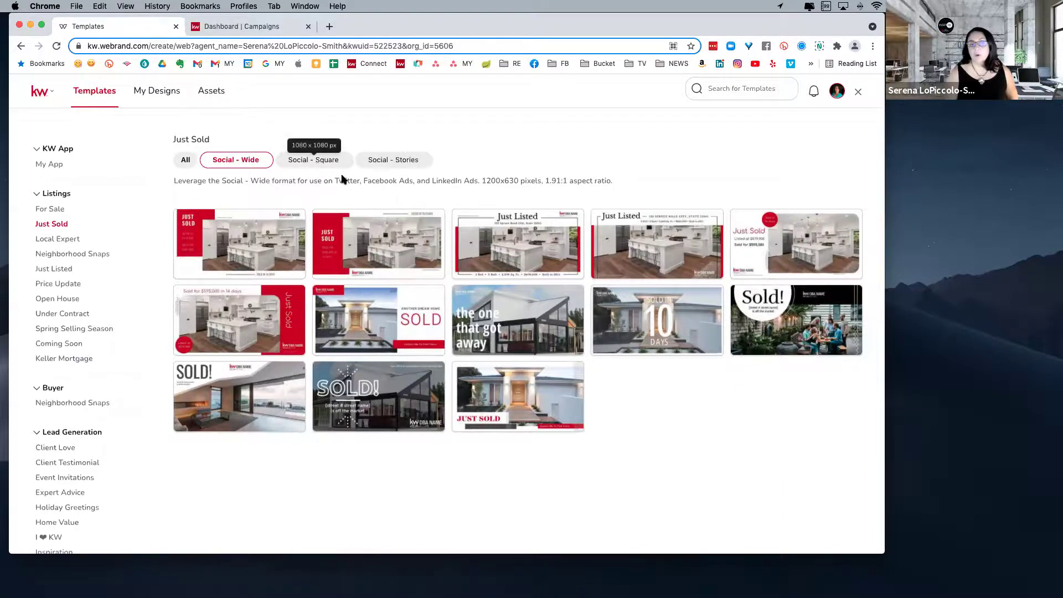
- Compare the Square, Stories and Wide Just Sold formats, settling on Social - Square (1080x1080)
left_click(319, 162)
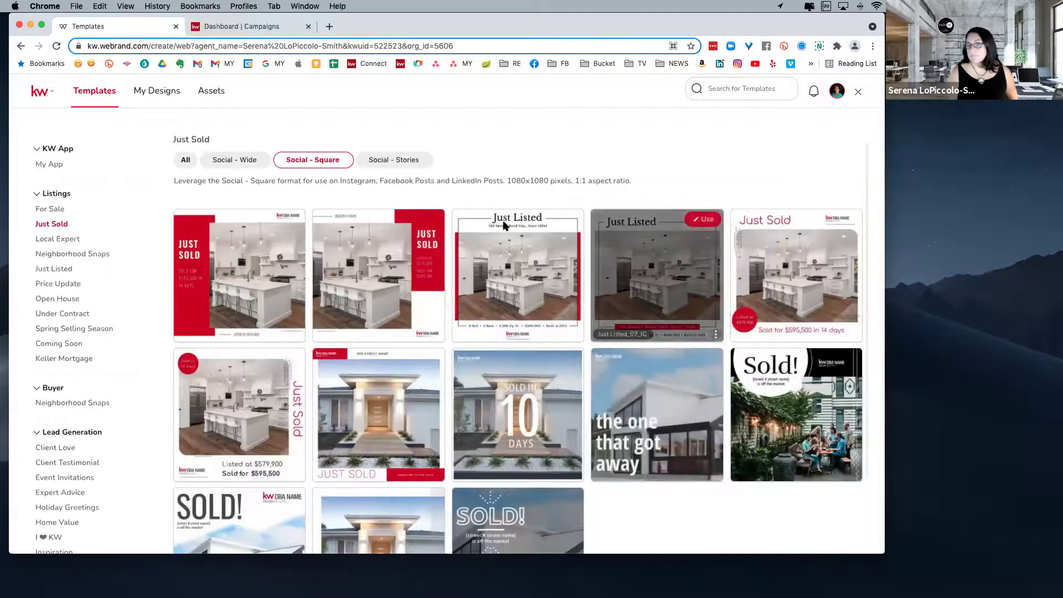
left_click(389, 161)
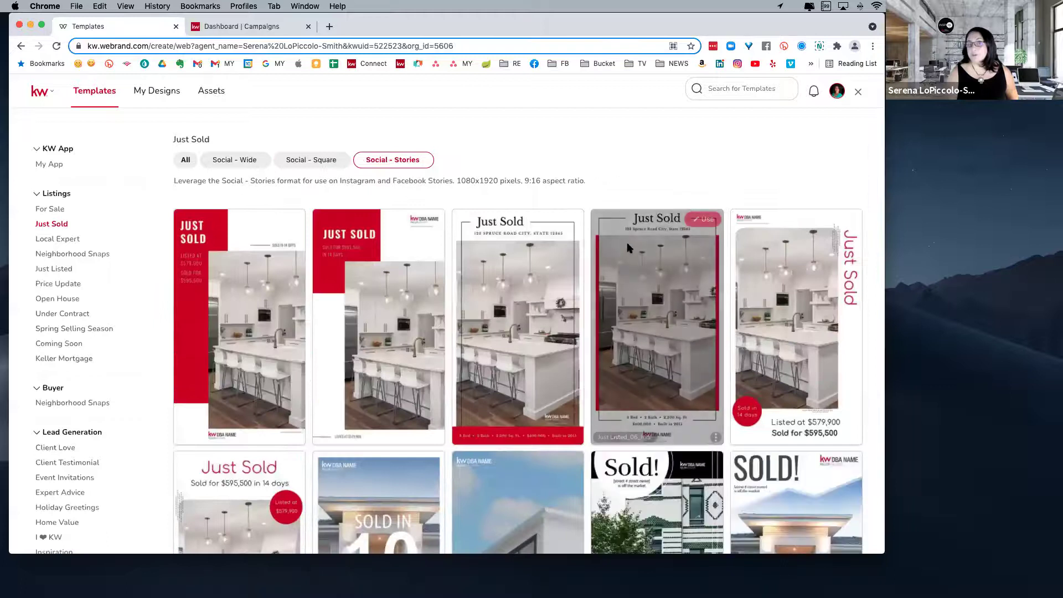
scroll(661, 331, "down", 3)
scroll(659, 331, "down", 4)
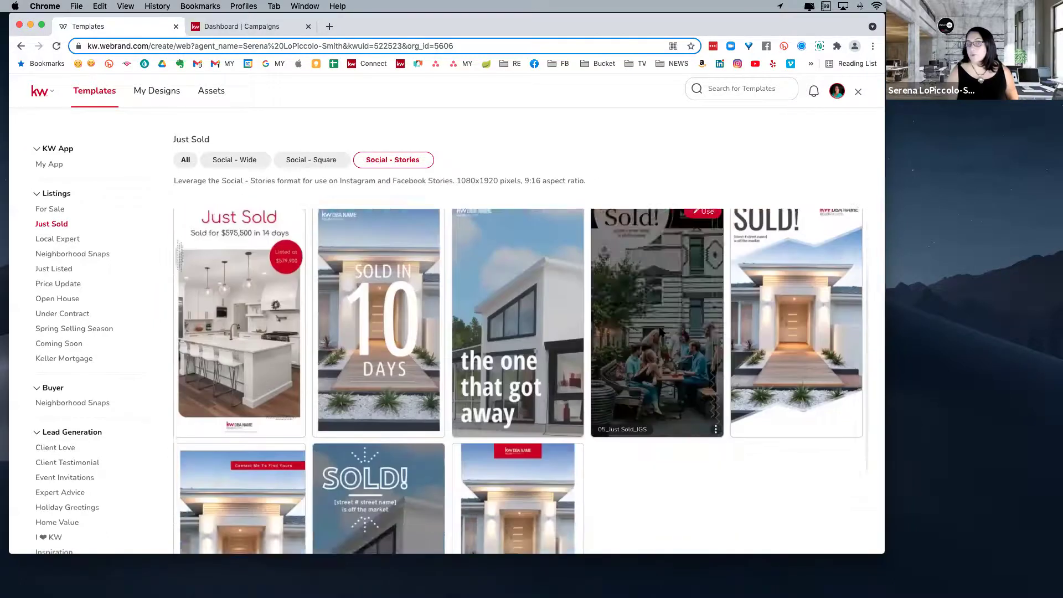
scroll(659, 327, "up", 5)
left_click(222, 161)
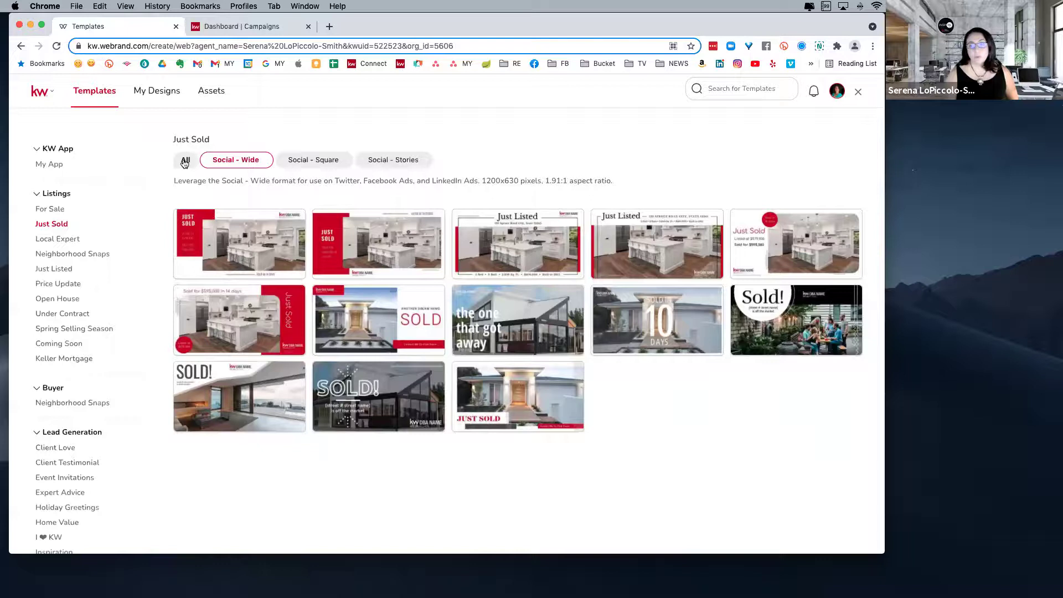
left_click(317, 163)
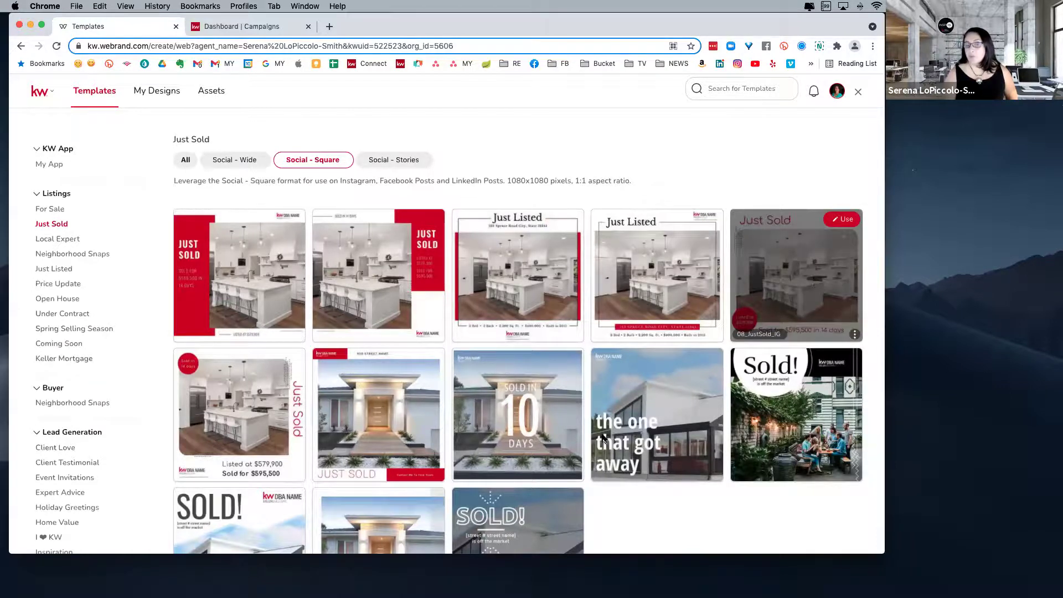
scroll(818, 475, "down", 3)
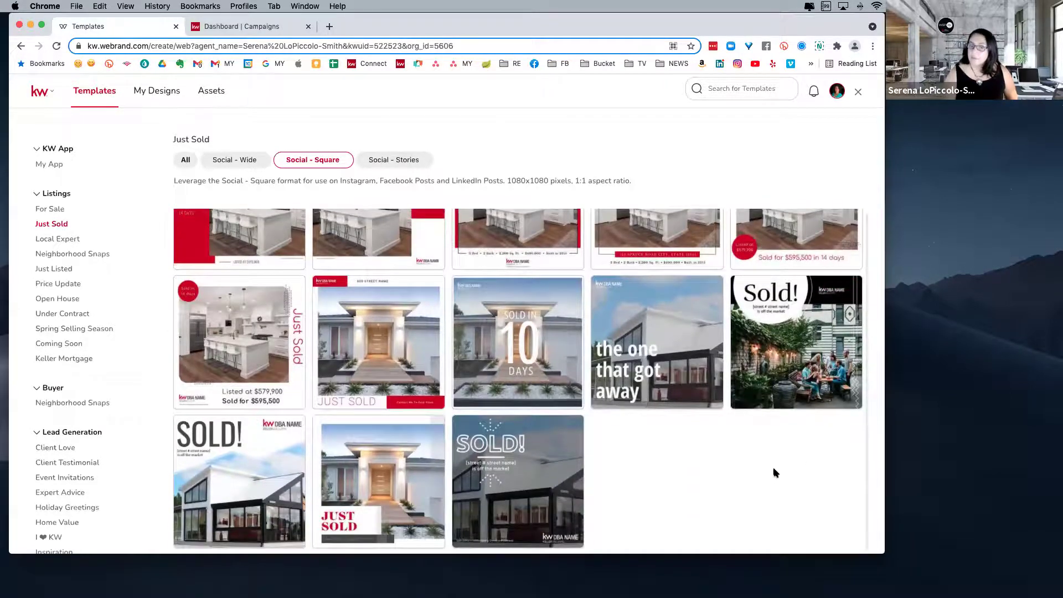
scroll(775, 467, "up", 2)
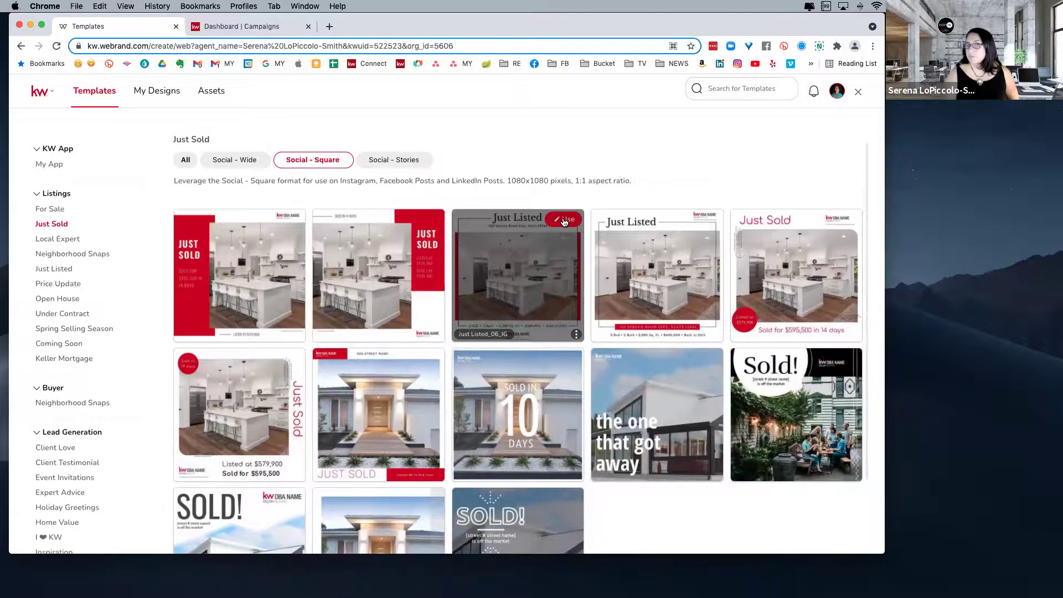
- Open Just Listed_06_IG in the editor, show the Logos library, and select the title text
left_click(563, 221)
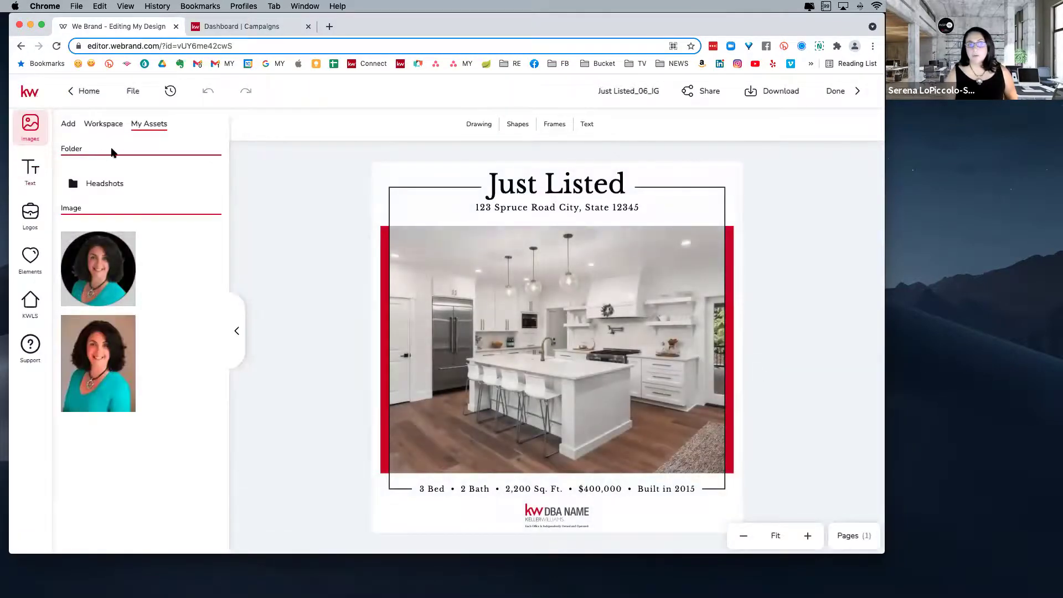
left_click(31, 219)
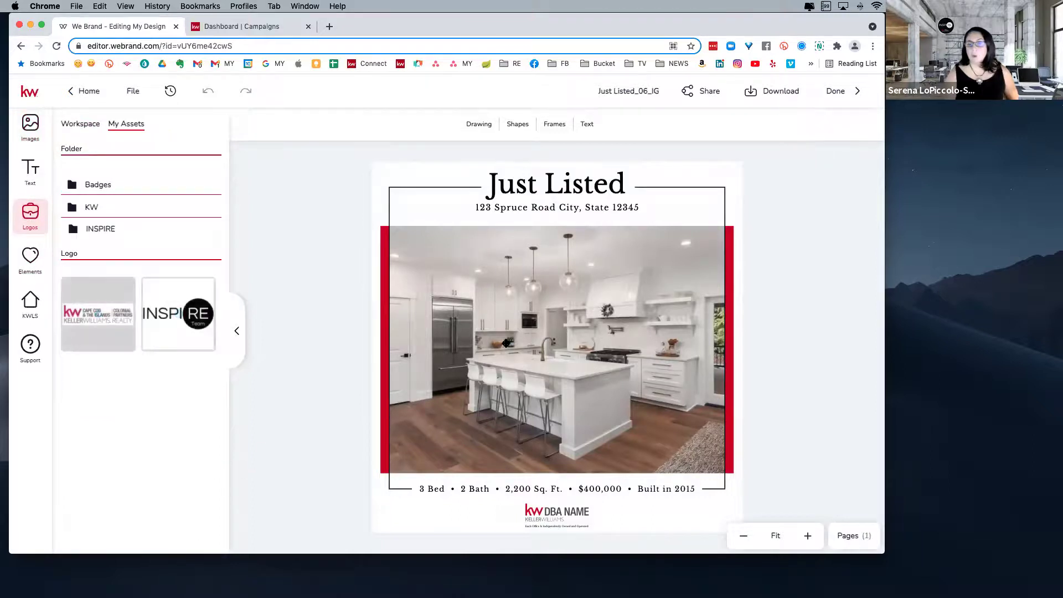
left_click(516, 186)
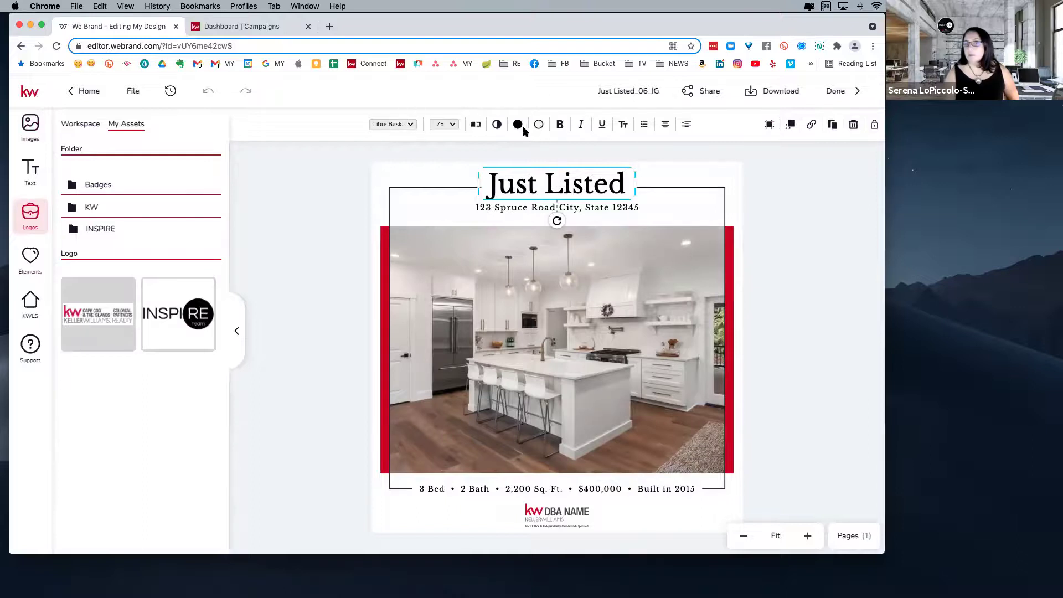
left_click(527, 208)
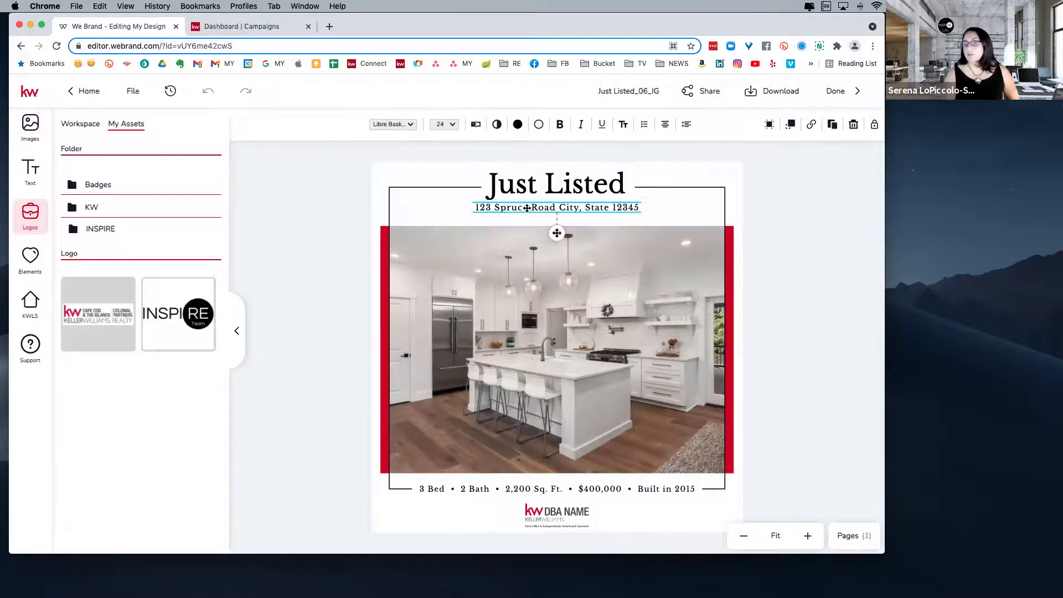
left_click(594, 308)
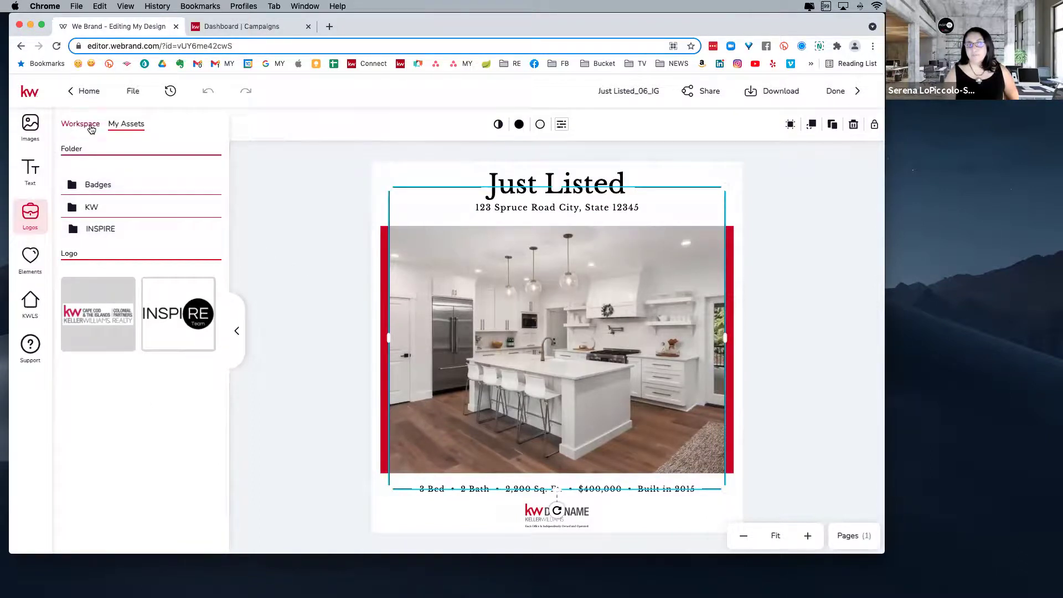
- Drag the uploaded kitchen photo from Images > Add onto the main frame
left_click(29, 134)
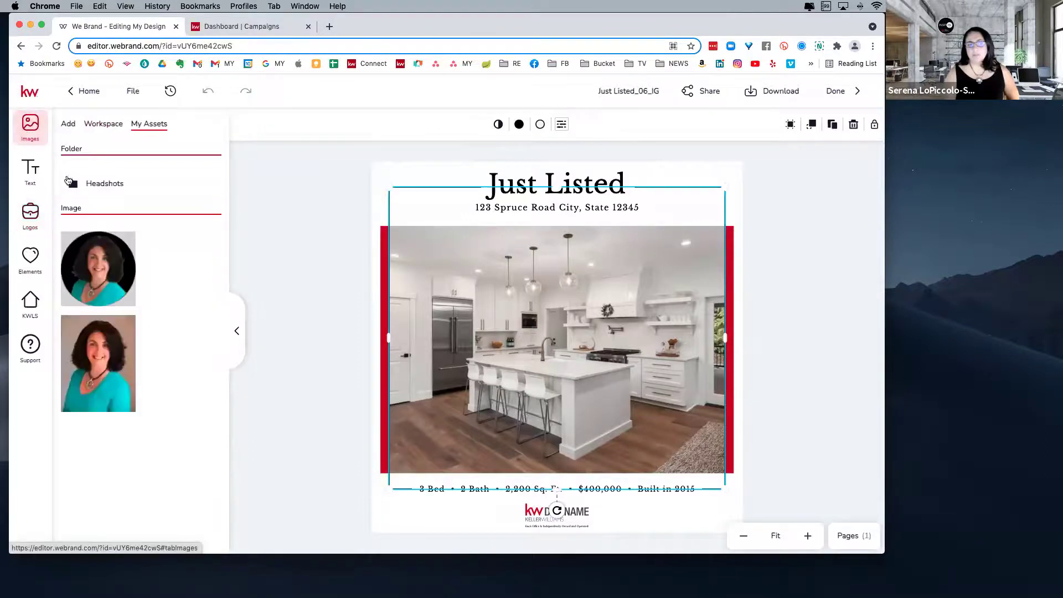
left_click(68, 126)
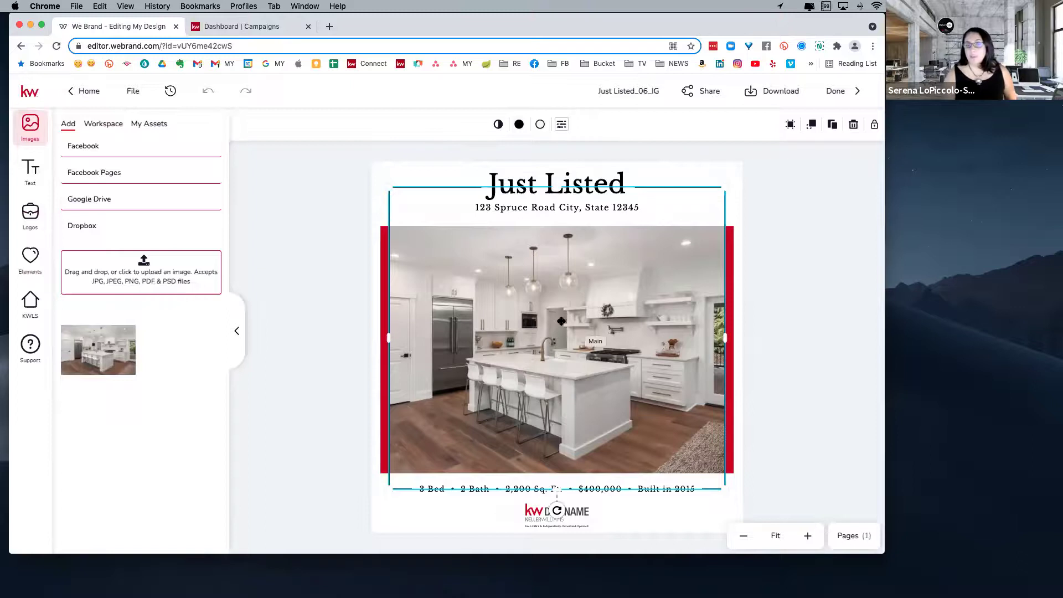
mouse_move(102, 359)
left_click_drag(447, 299, 555, 320)
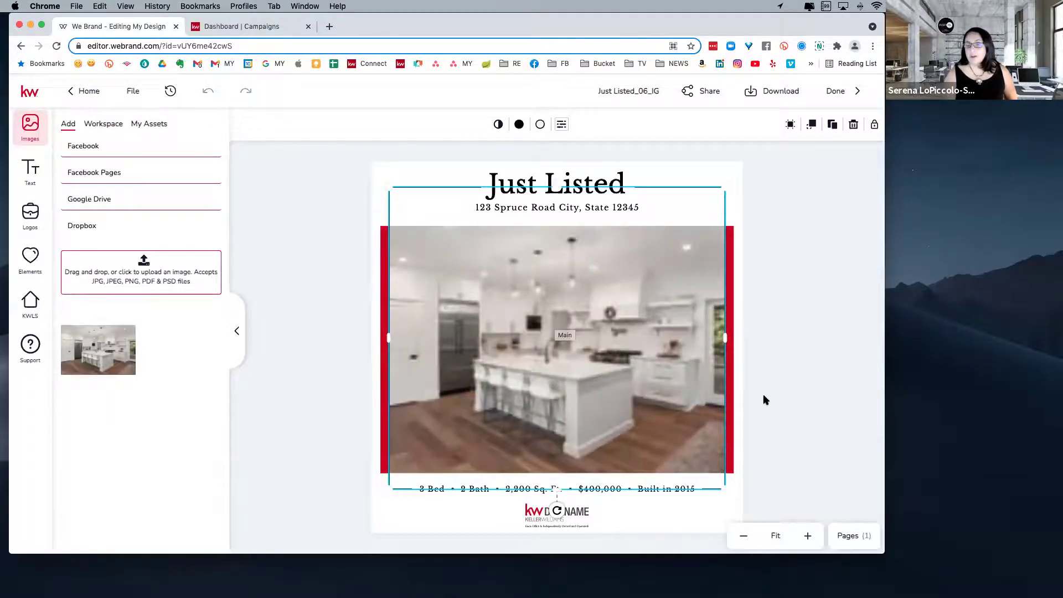
- Delete the placed photo and drag the kitchen image back into the empty frame
left_click(811, 410)
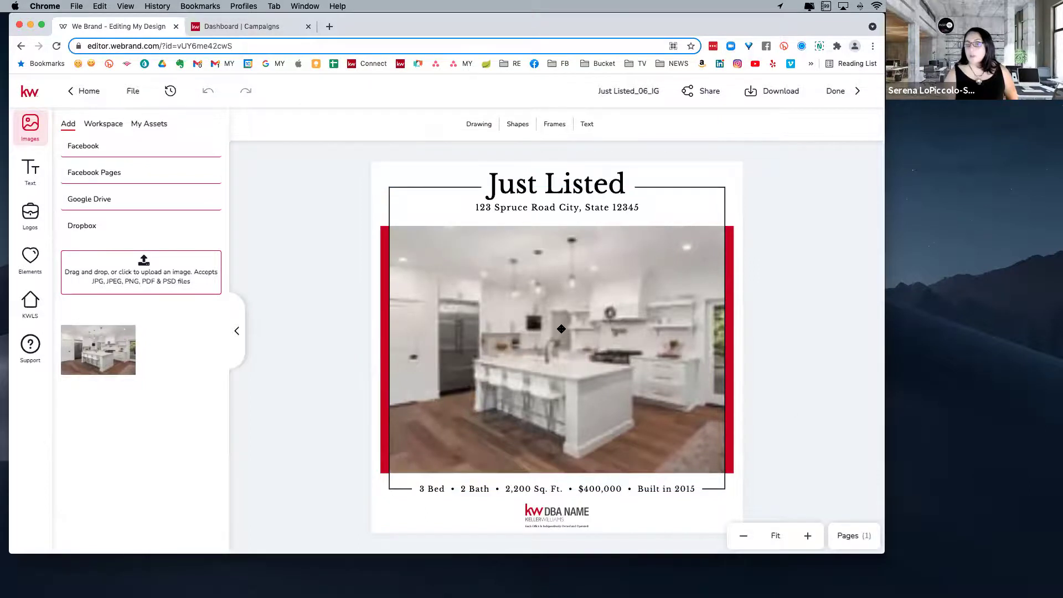
left_click(541, 355)
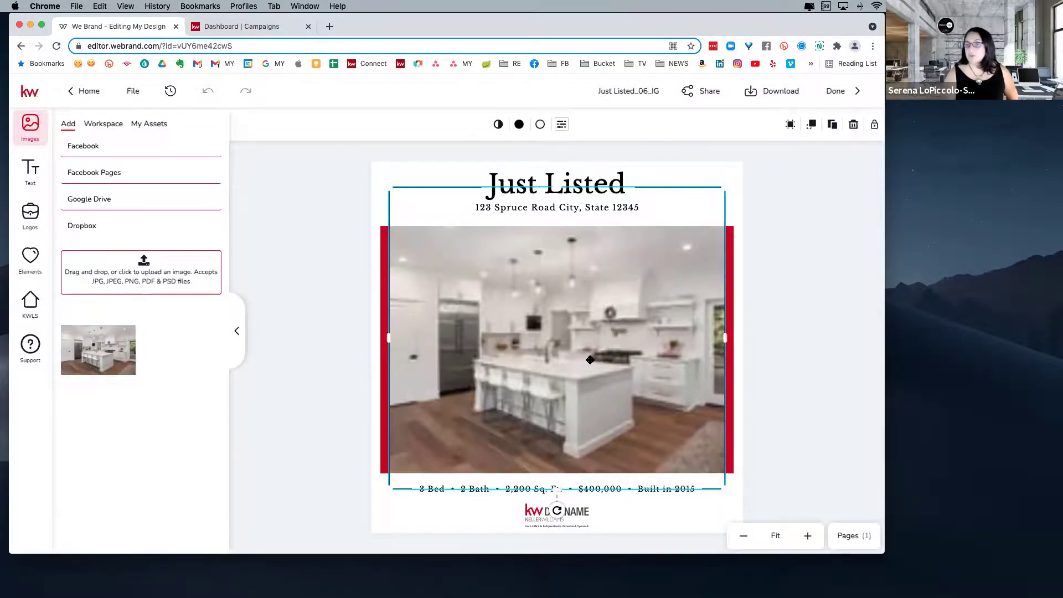
left_click(637, 309)
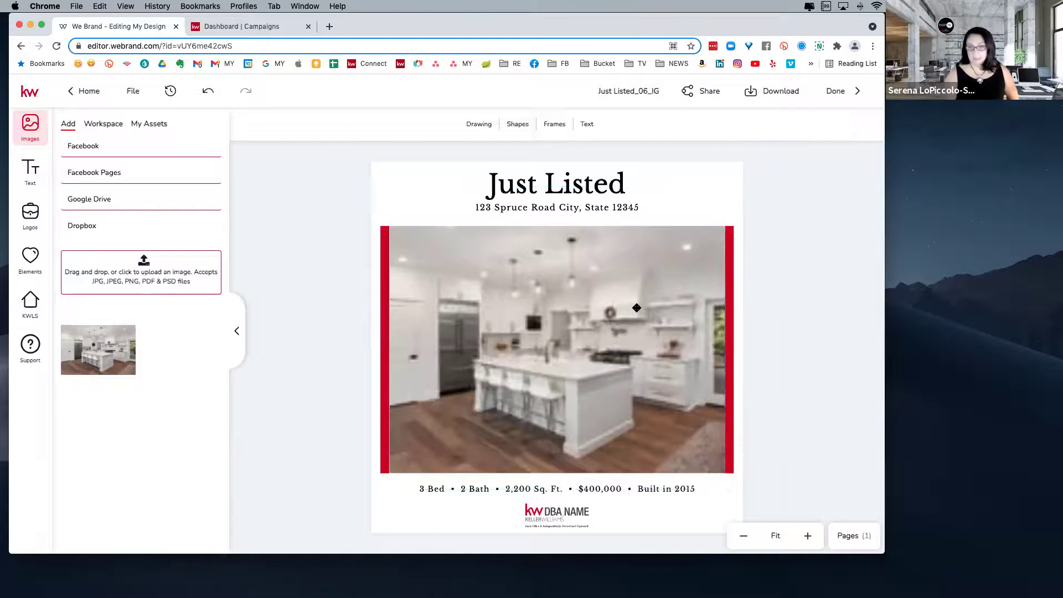
left_click(636, 308)
key("Delete")
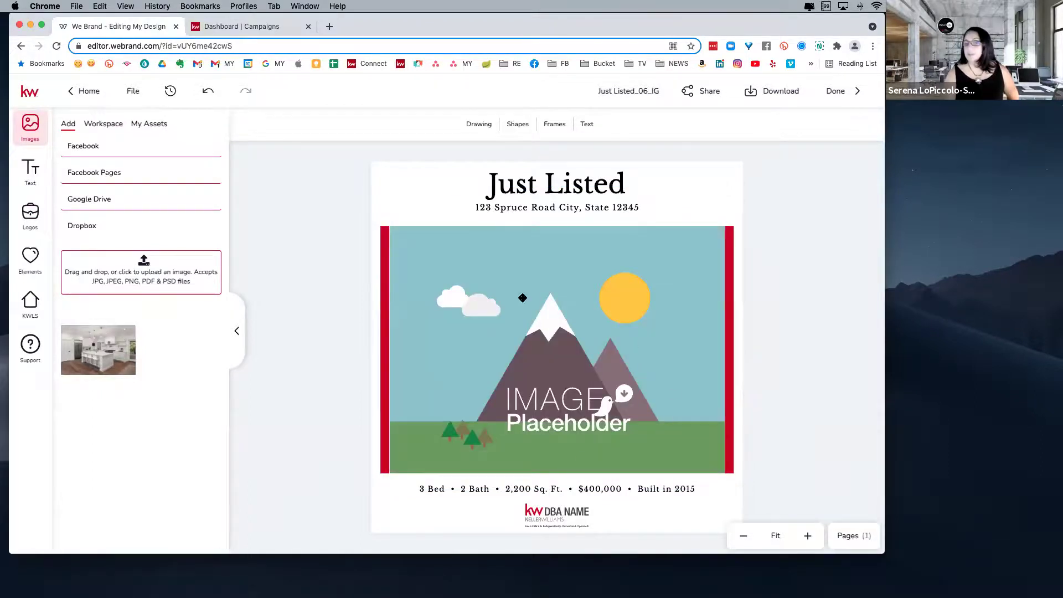
left_click_drag(111, 355, 610, 330)
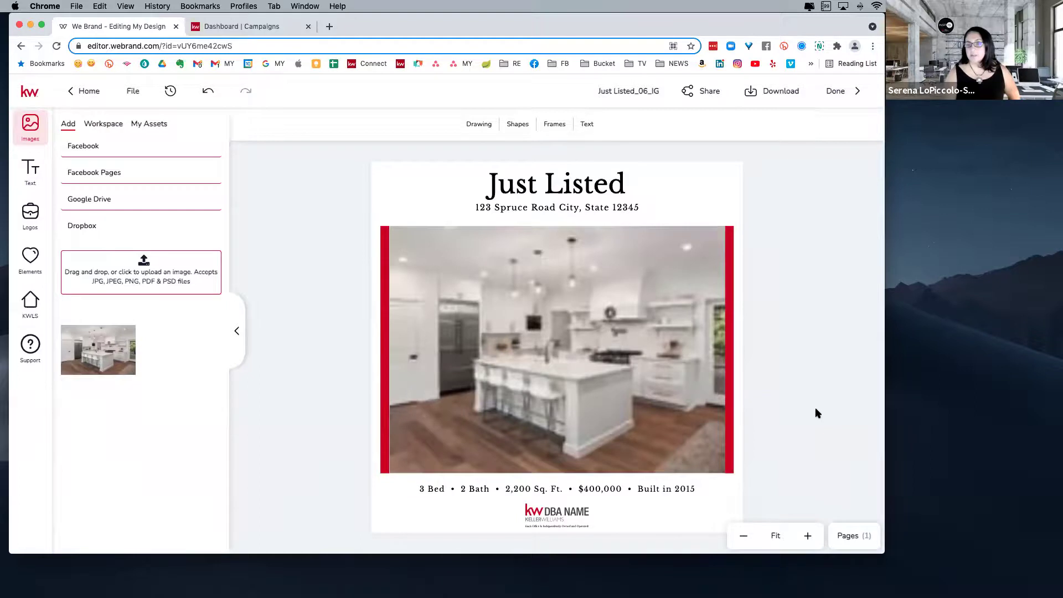
- Recolour the left accent bar grey #808285, leaving the right bar red
left_click(731, 328)
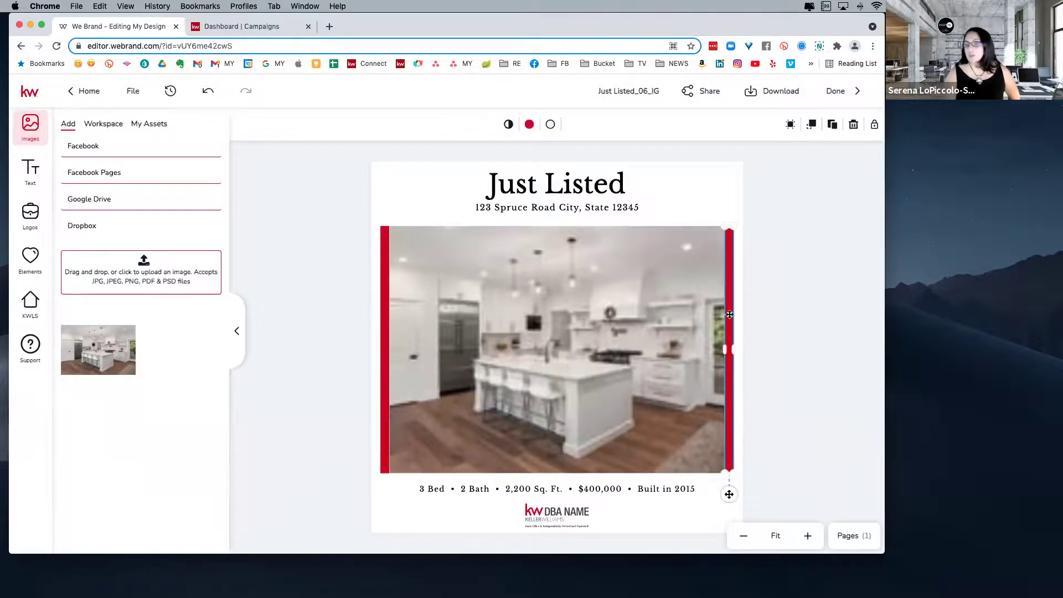
left_click(384, 352)
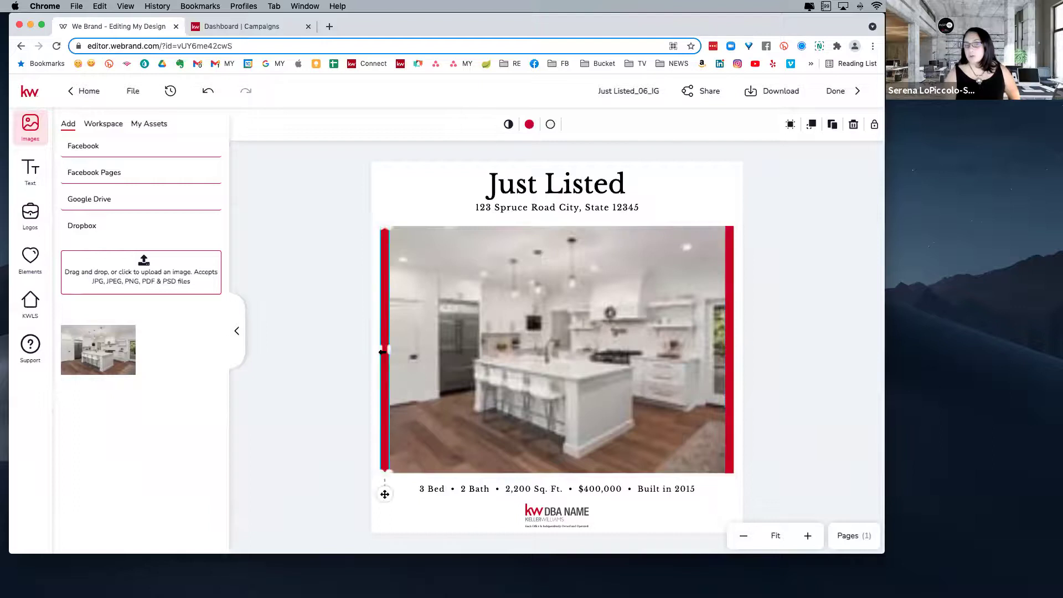
left_click(530, 125)
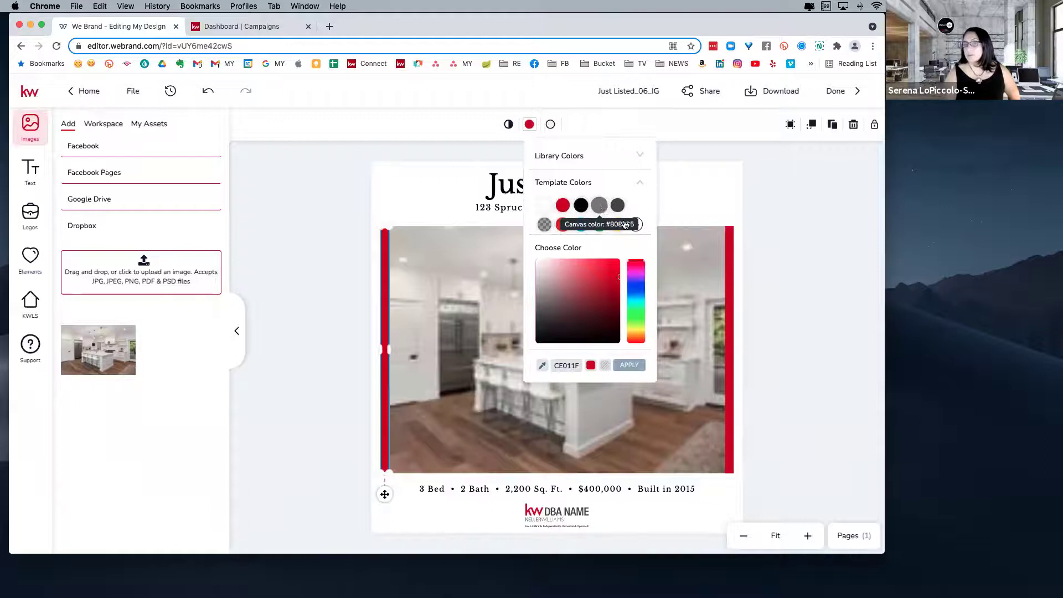
left_click(600, 206)
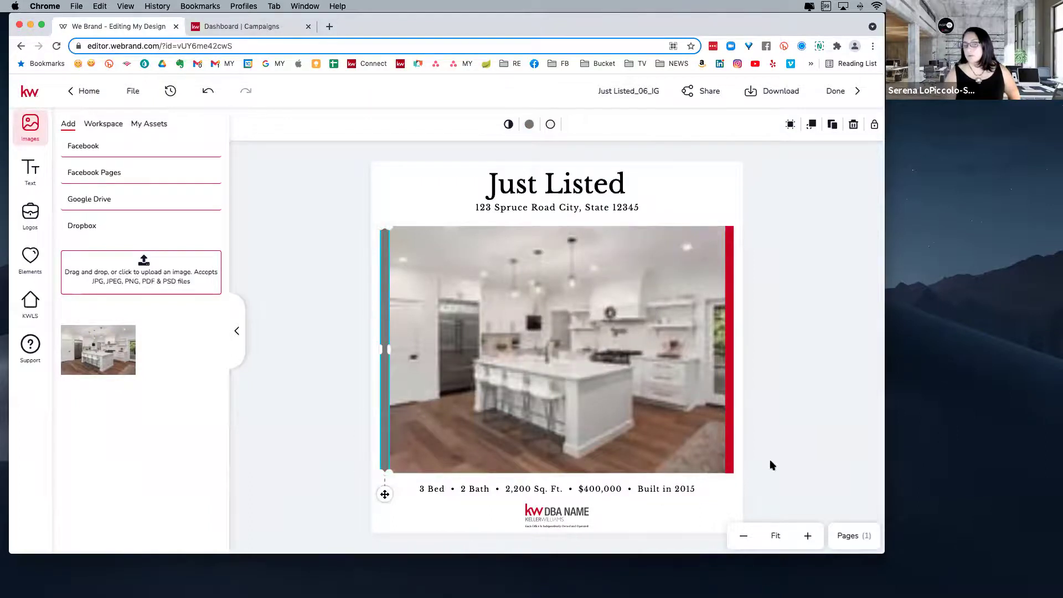
left_click(552, 514)
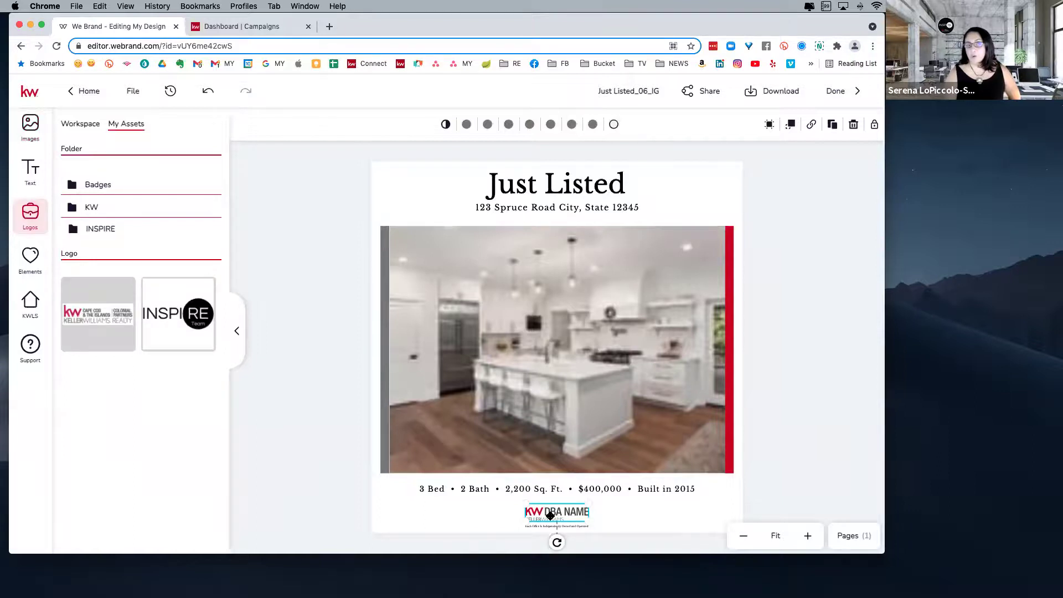
- Drag the INSPIRE team logo onto the design and open the KW logos folder
mouse_move(88, 320)
left_click_drag(177, 316, 648, 424)
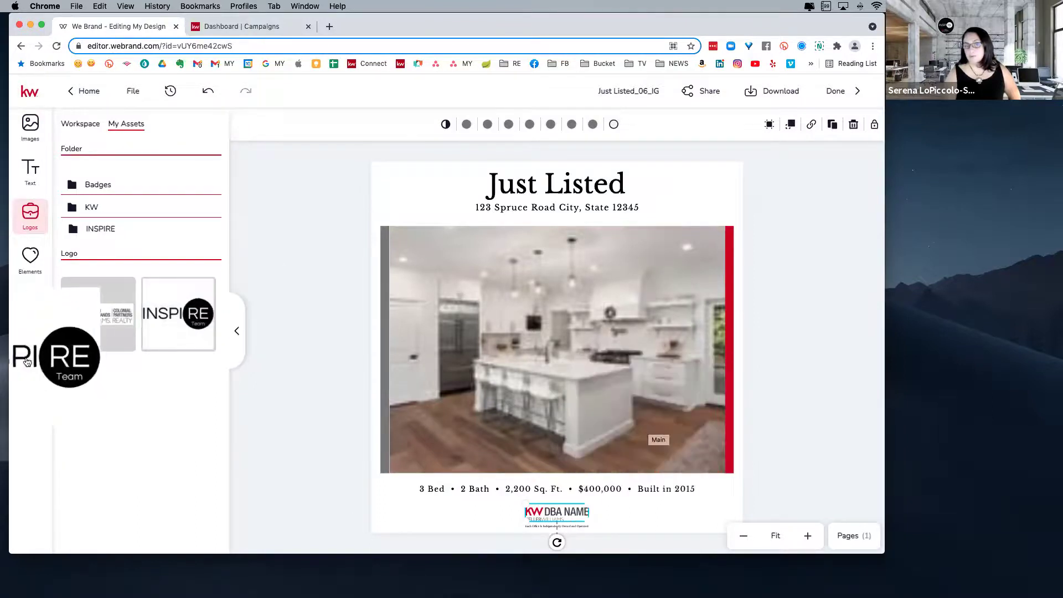
left_click(88, 208)
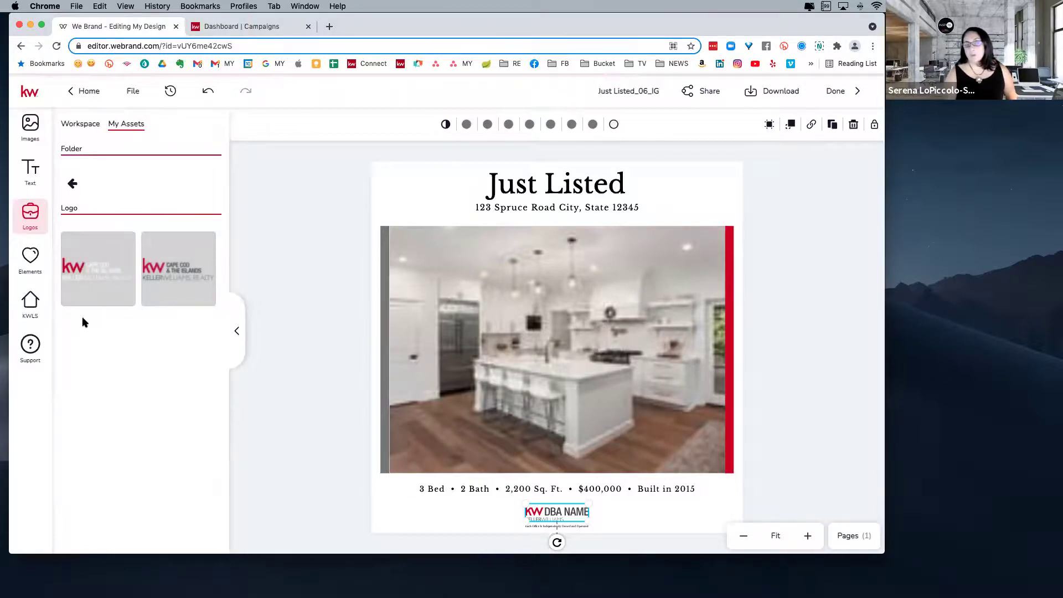
mouse_move(175, 277)
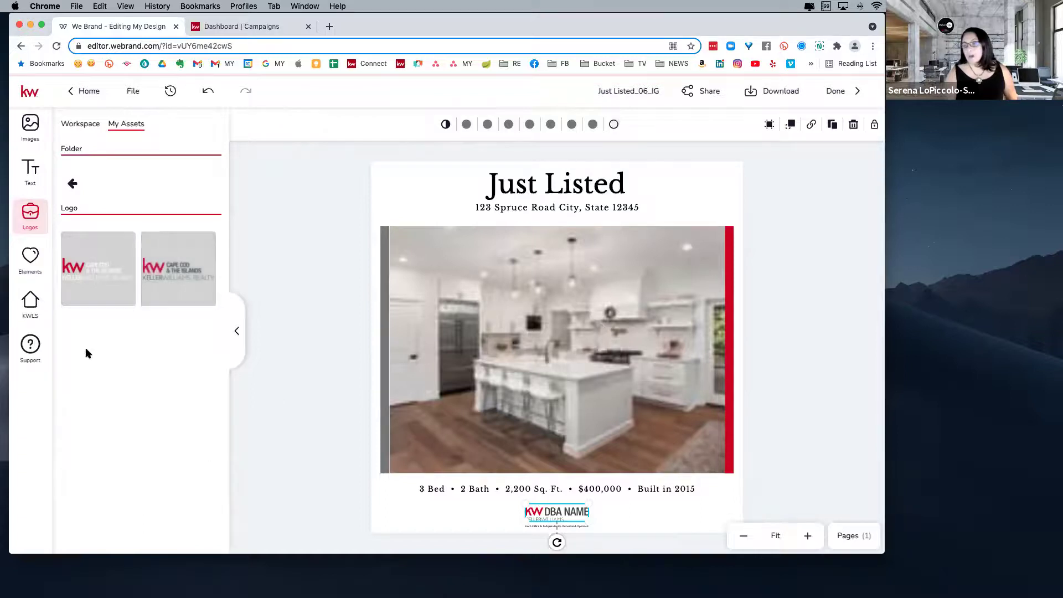
mouse_move(79, 283)
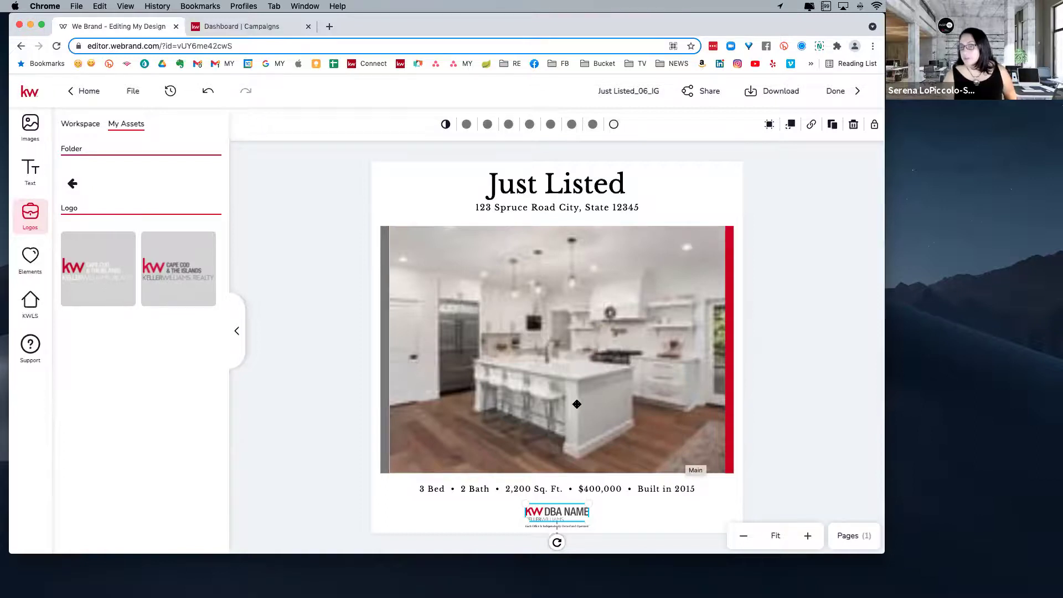
left_click(70, 97)
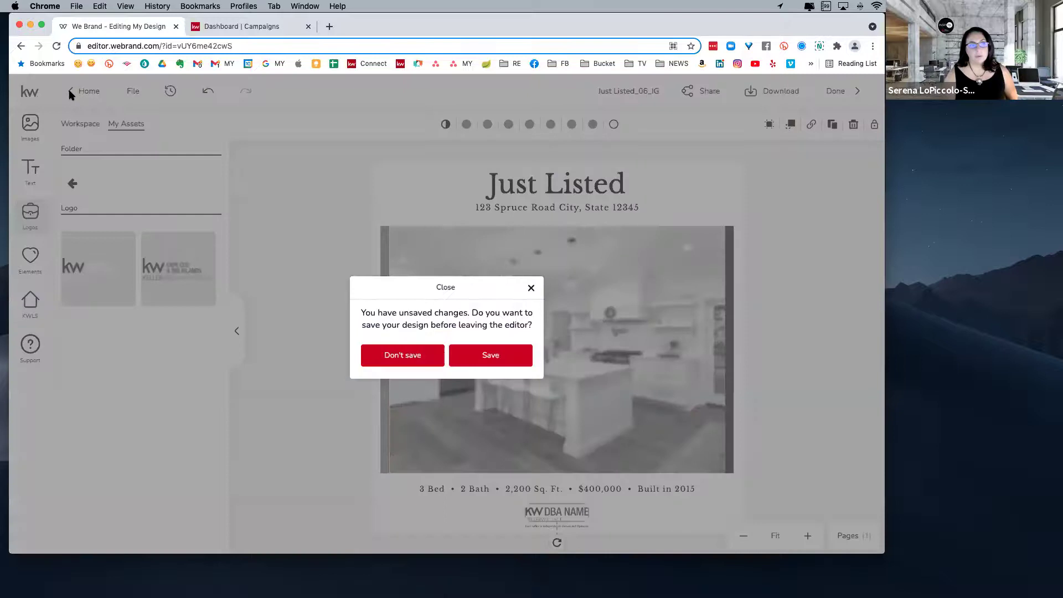
left_click(422, 359)
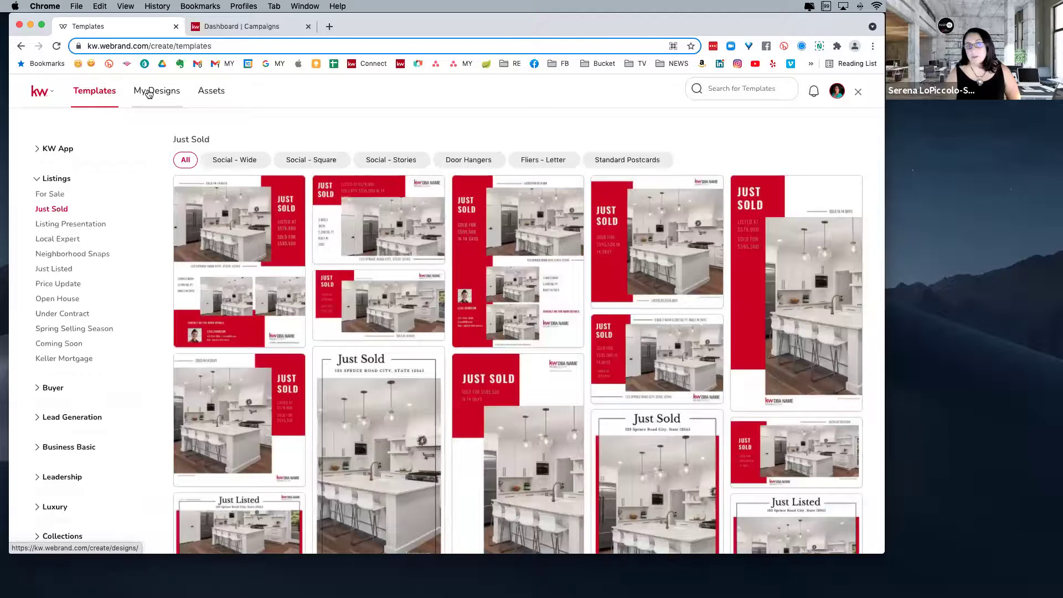
left_click(149, 93)
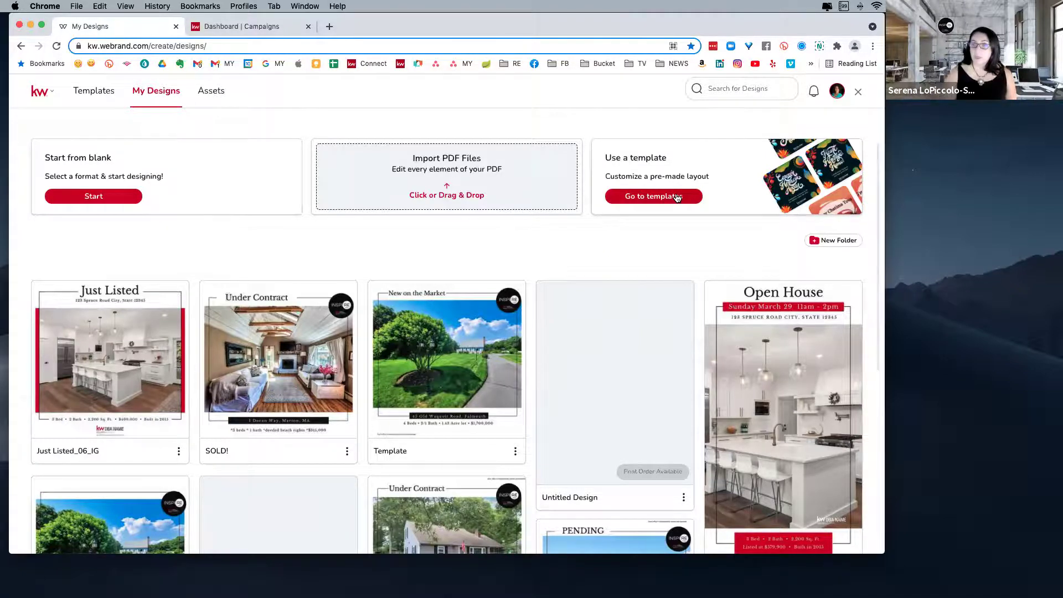
- Reopen the saved Just Listed_06_IG flyer for editing from its card's menu
scroll(606, 280, "down", 3)
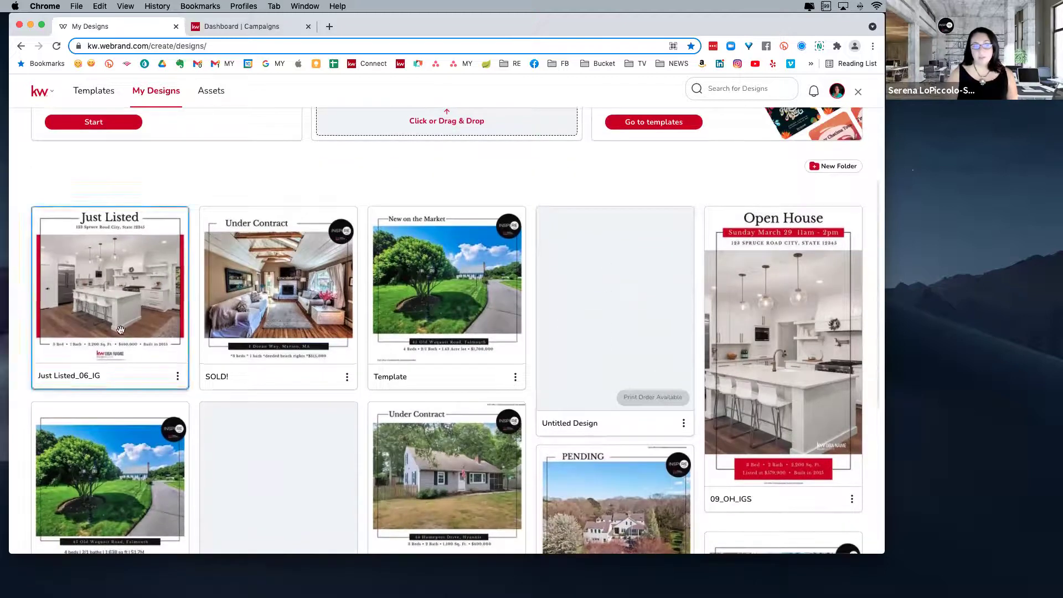
left_click(176, 378)
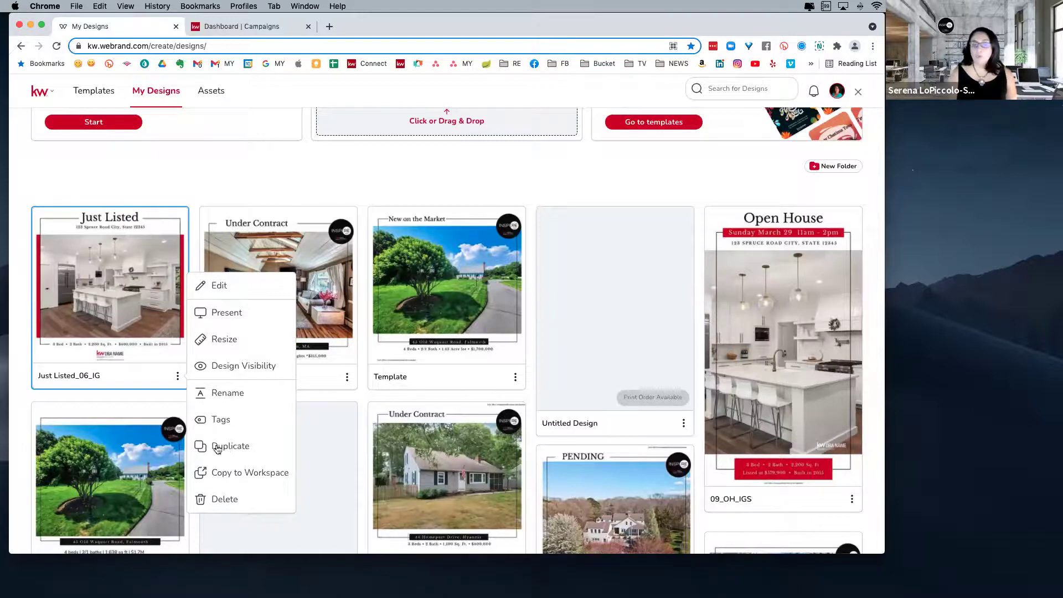
left_click(218, 285)
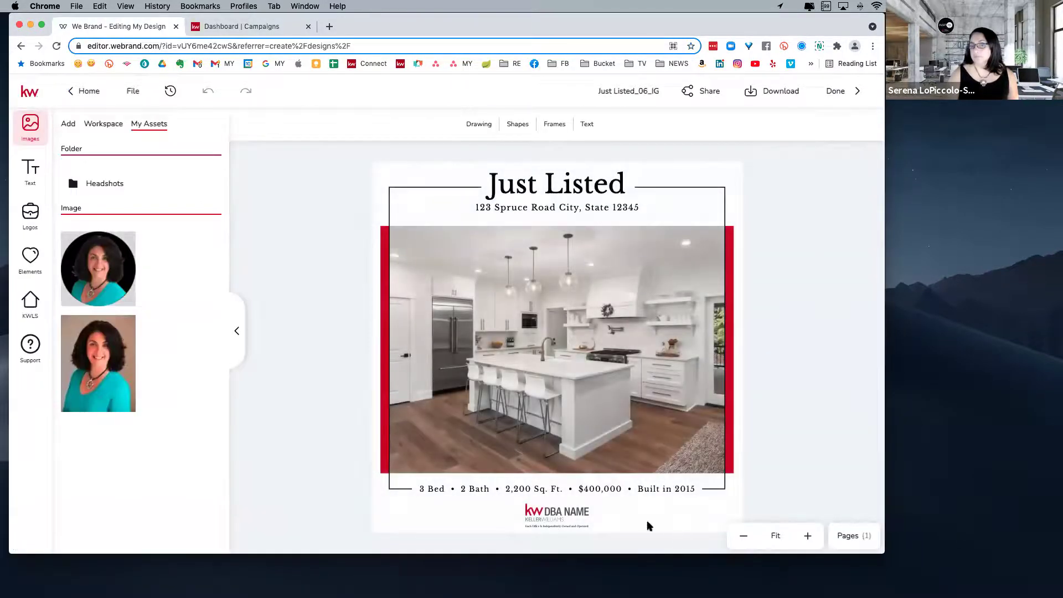
- Enter the property stats text box, then leave the editor for My Designs
left_click(516, 487)
double_click(600, 487)
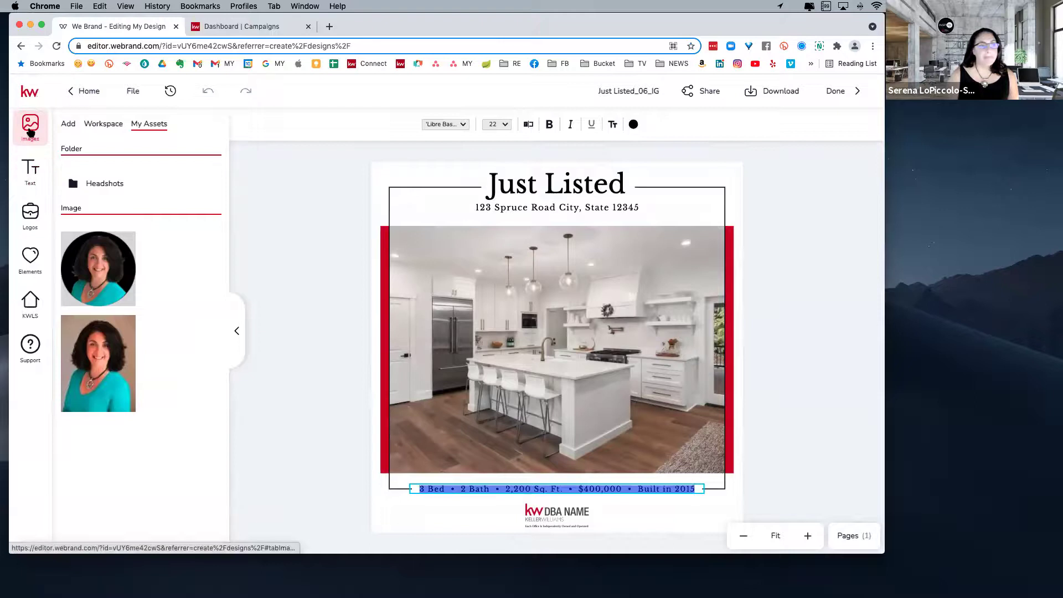
left_click(95, 97)
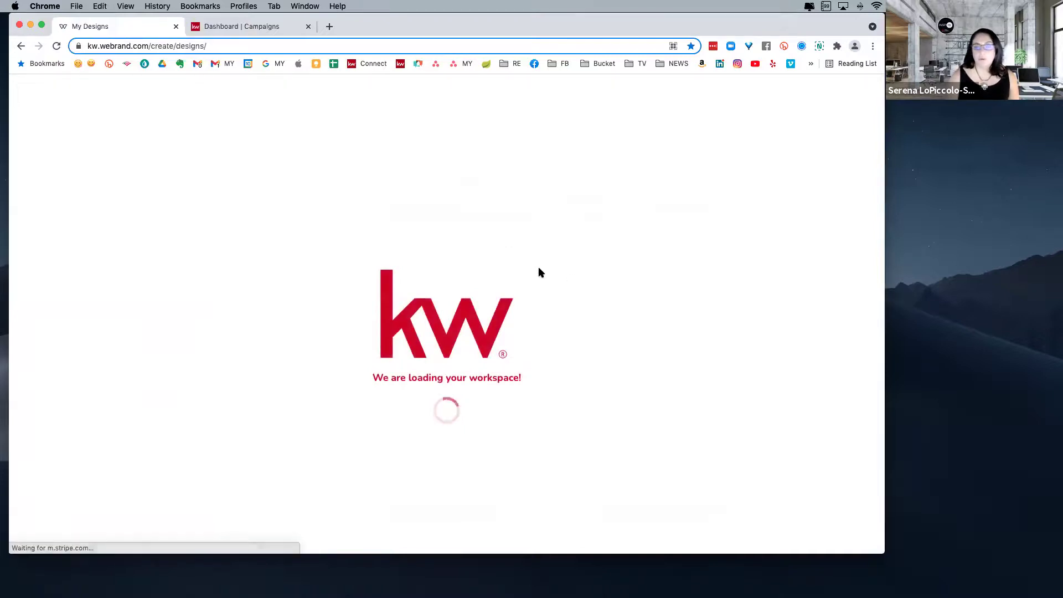
- Find and open the SOLD! design in the editor
scroll(534, 289, "down", 3)
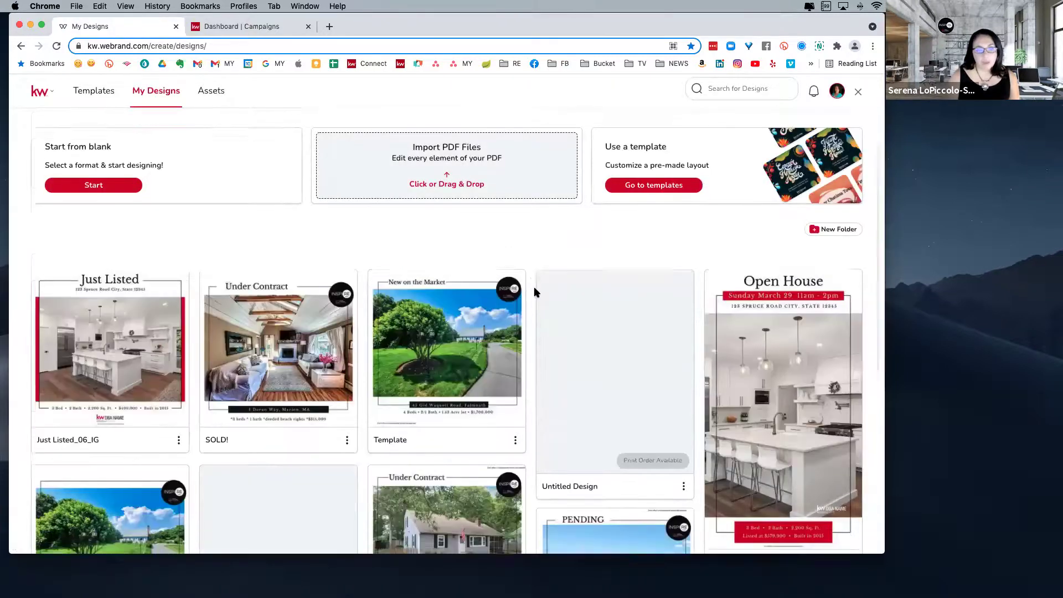
scroll(534, 292, "down", 2)
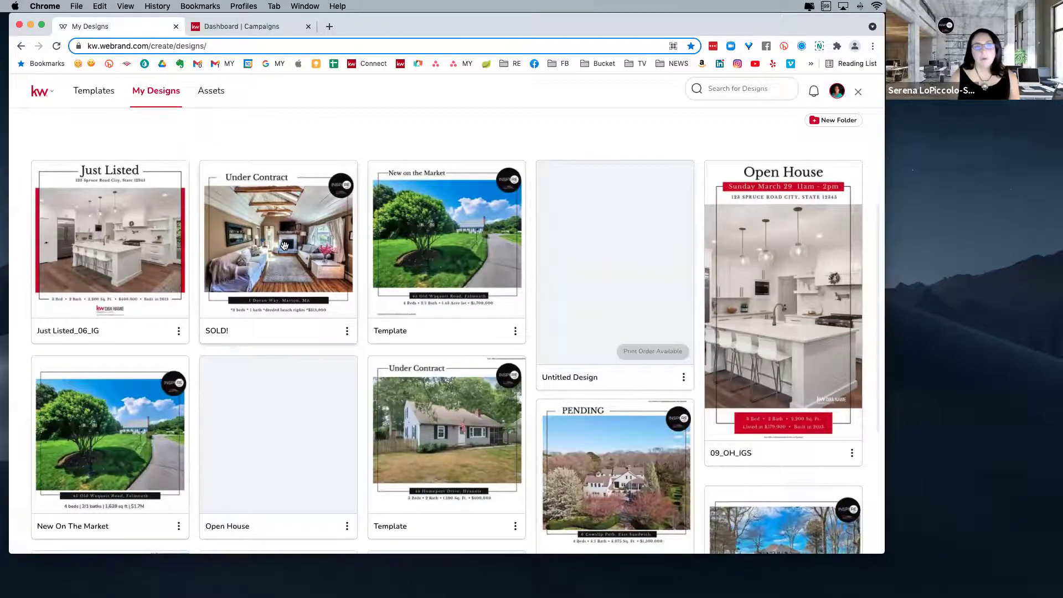
left_click(284, 245)
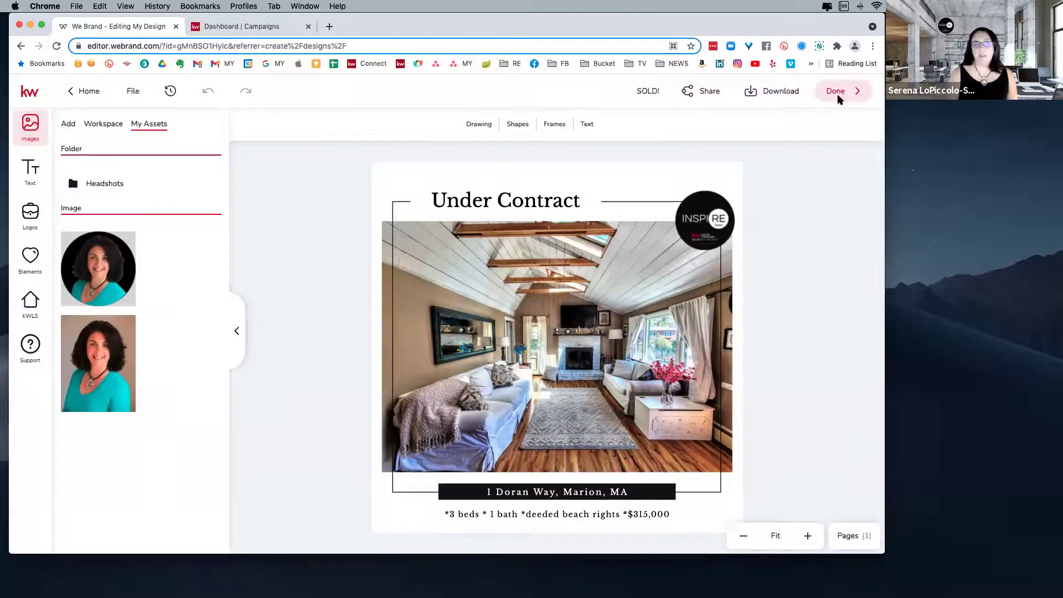
- Search KW listings (KWLS) for '123 miin street' and view the matches
left_click(30, 304)
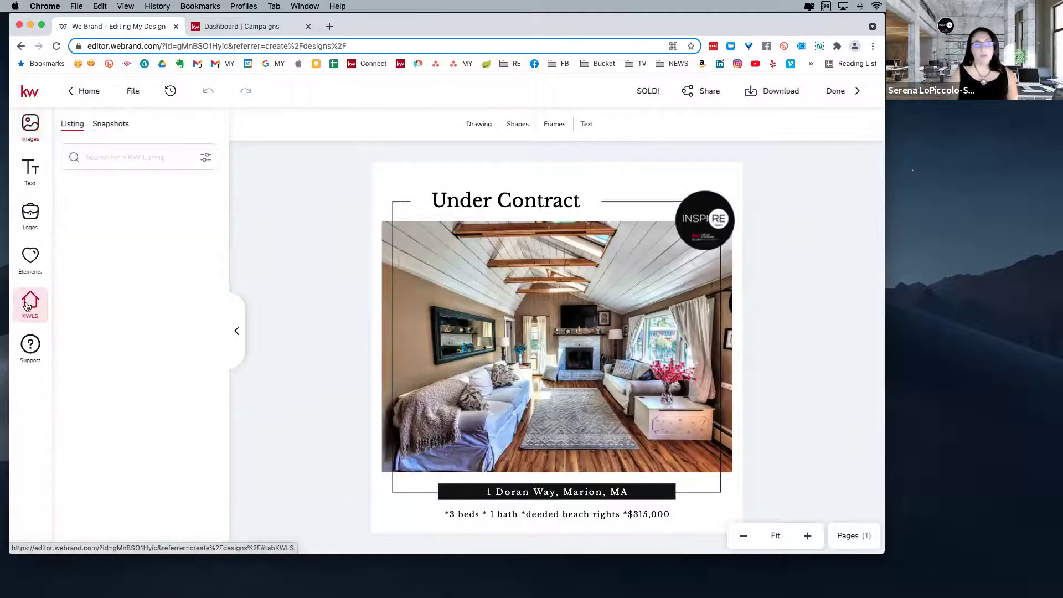
left_click(107, 149)
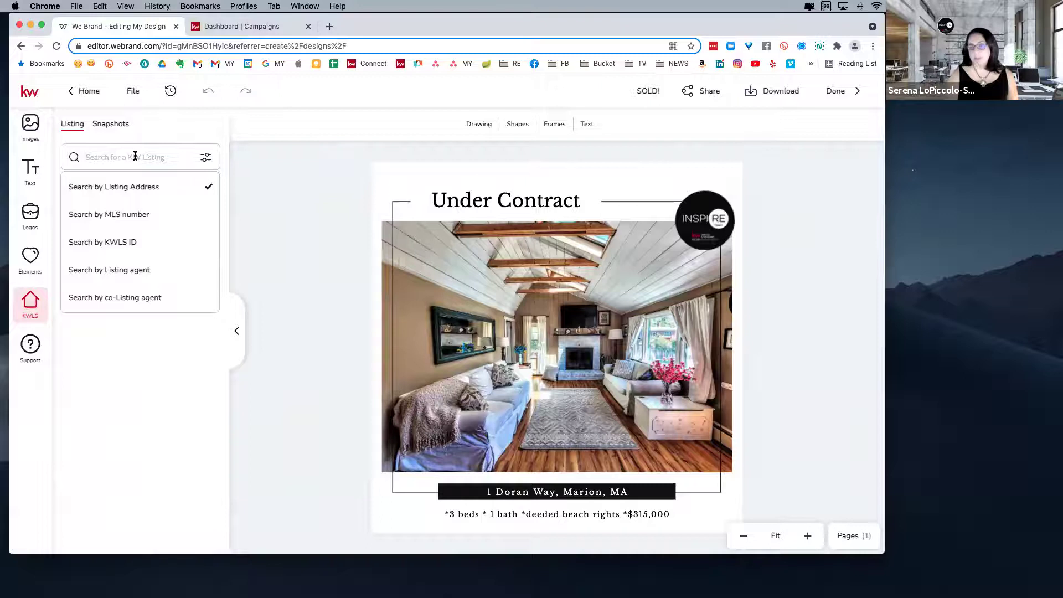
type("123")
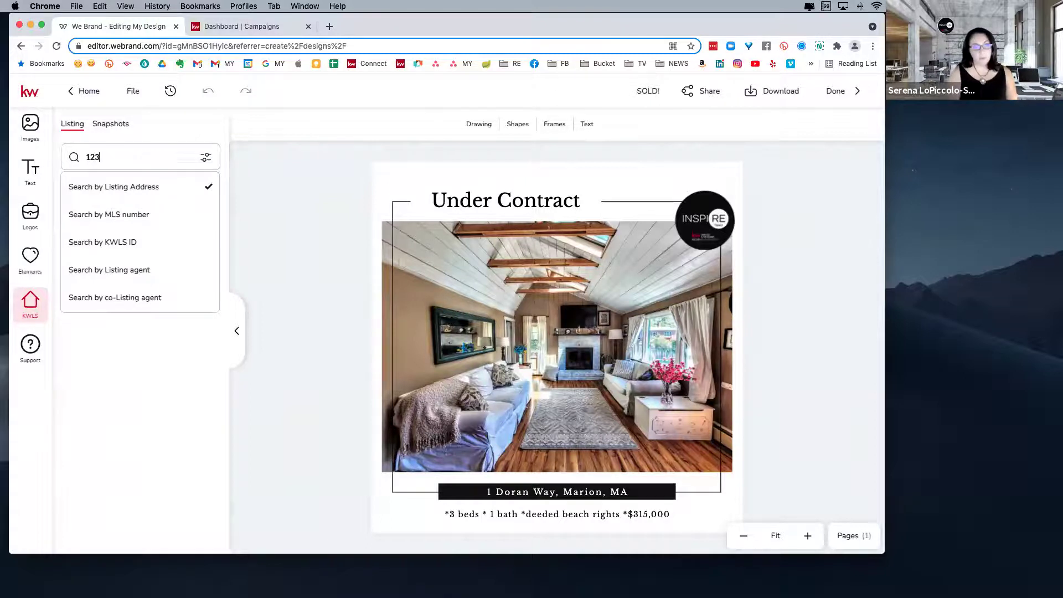
type(" miin street")
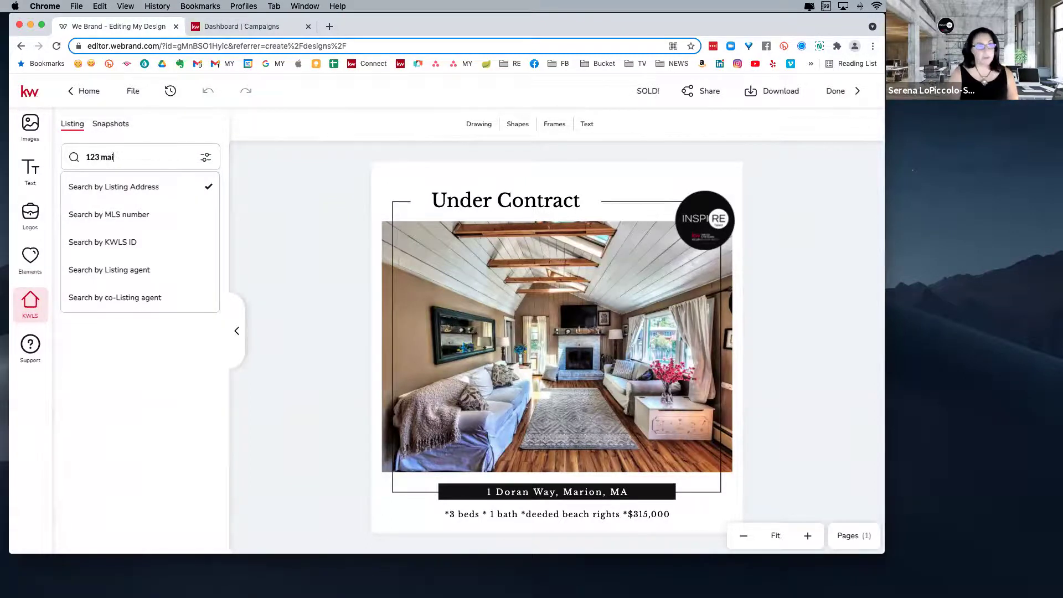
key("Return")
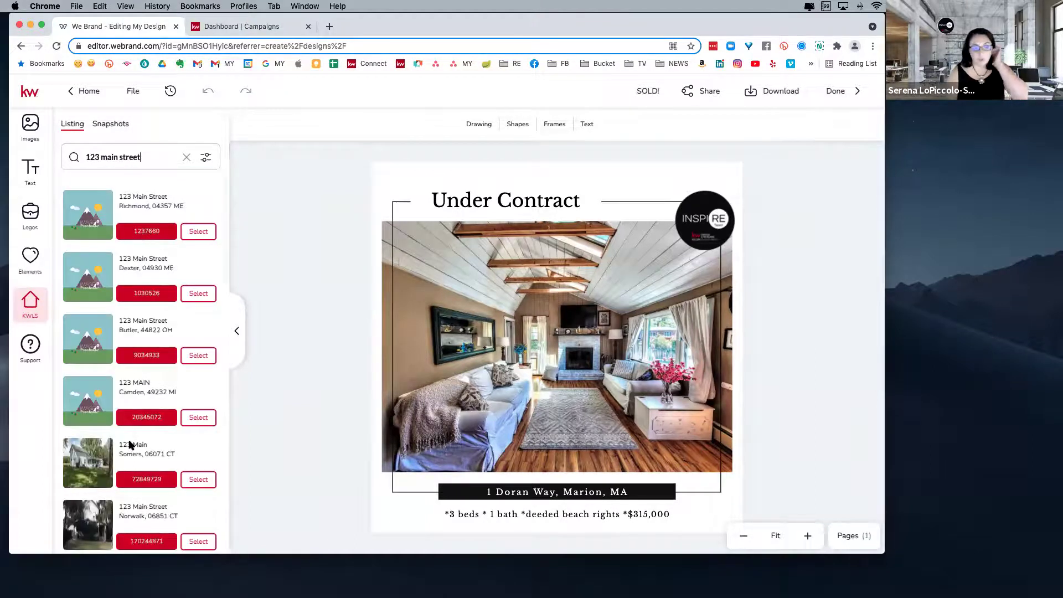
scroll(130, 446, "down", 3)
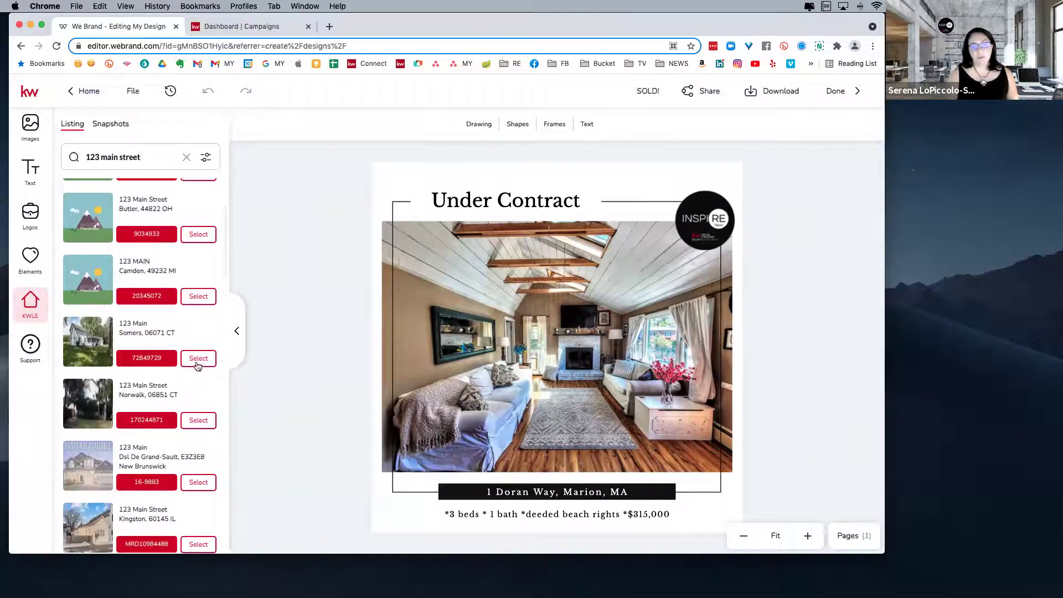
left_click(197, 359)
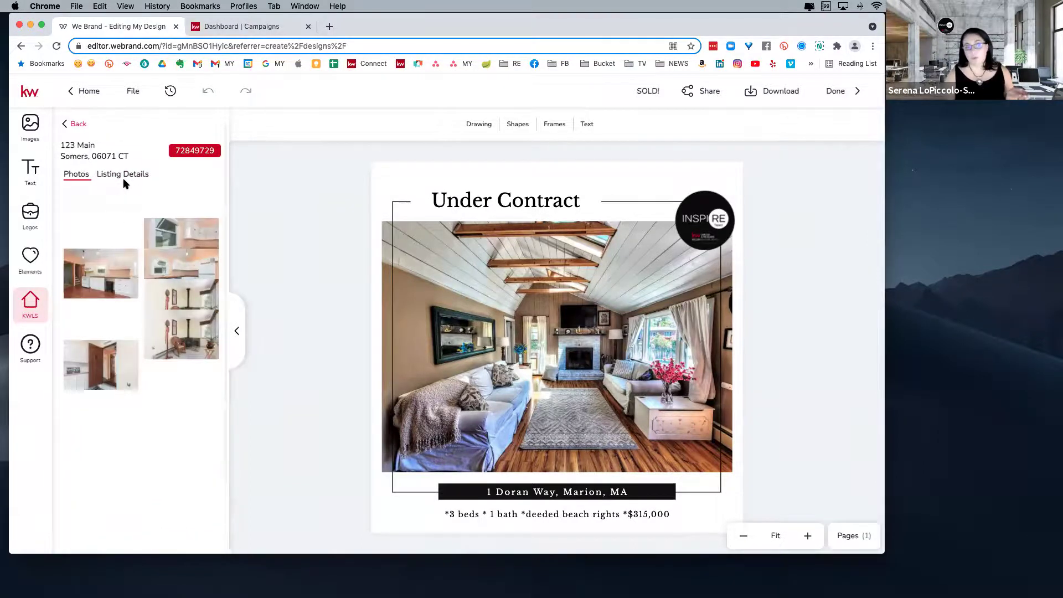
mouse_move(84, 230)
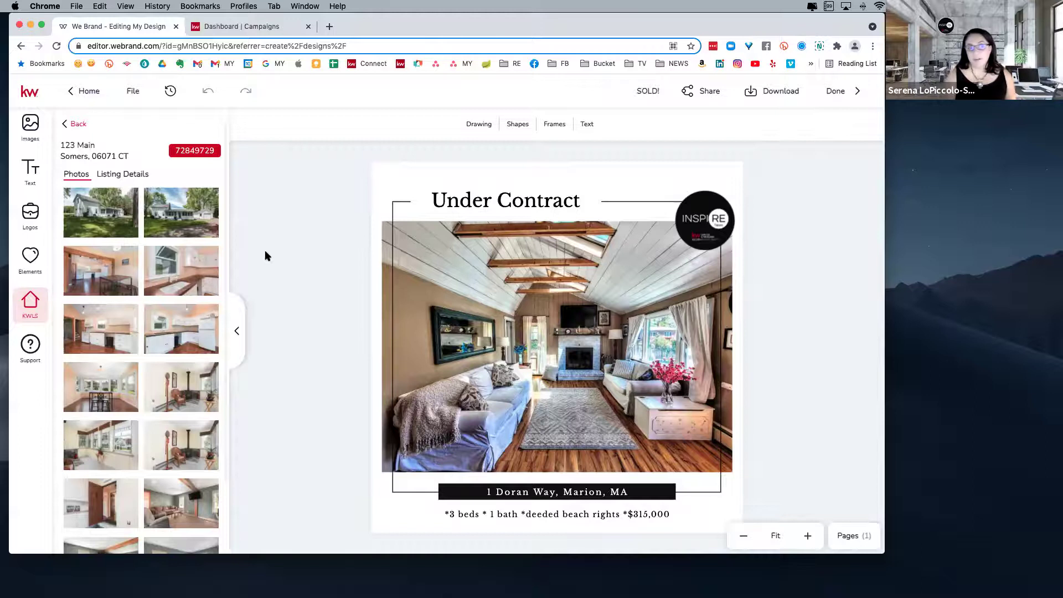
mouse_move(163, 205)
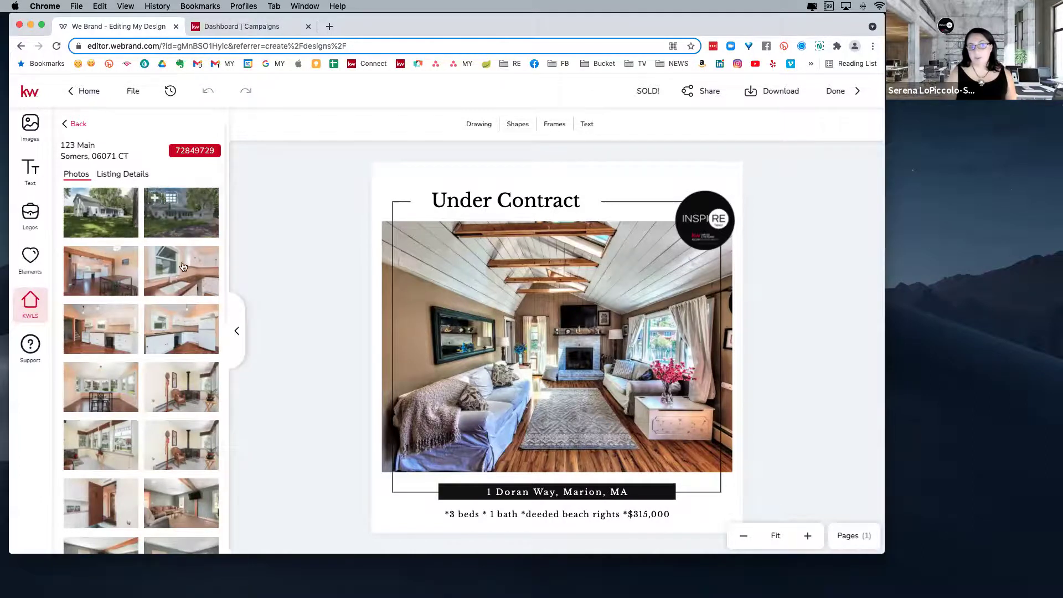
scroll(183, 274, "down", 3)
scroll(185, 281, "down", 6)
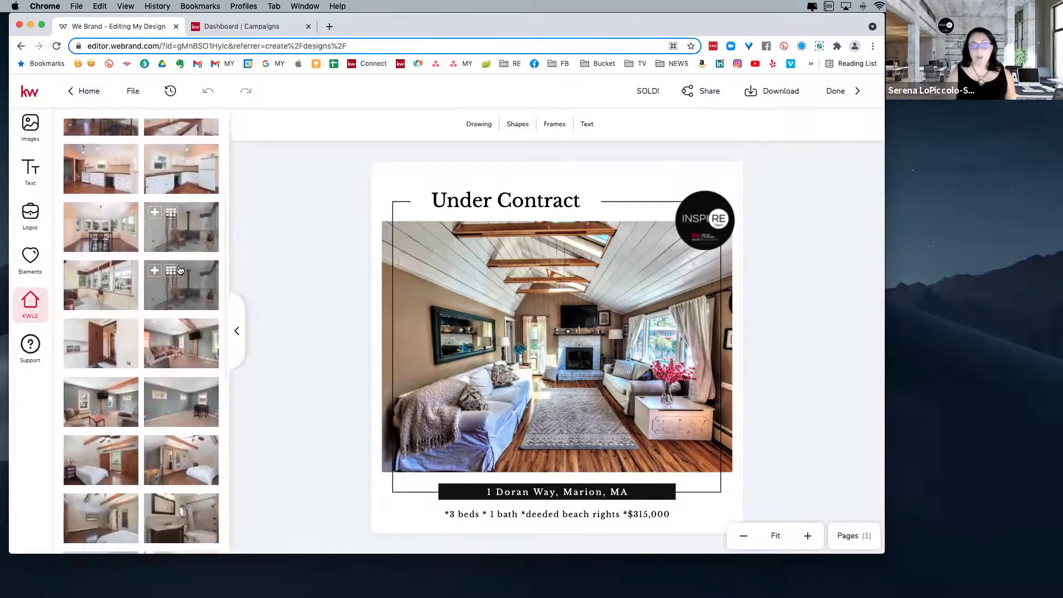
scroll(157, 354, "down", 6)
scroll(147, 308, "up", 10)
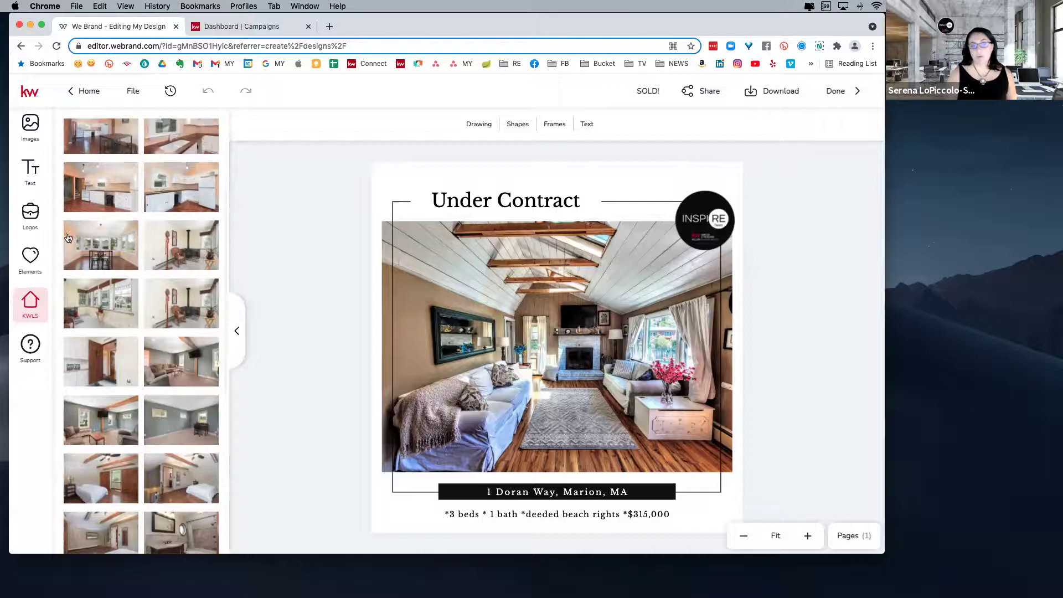
- Replace the flyer's living room photo with the sunroom dining listing photo
left_click_drag(101, 245, 542, 310)
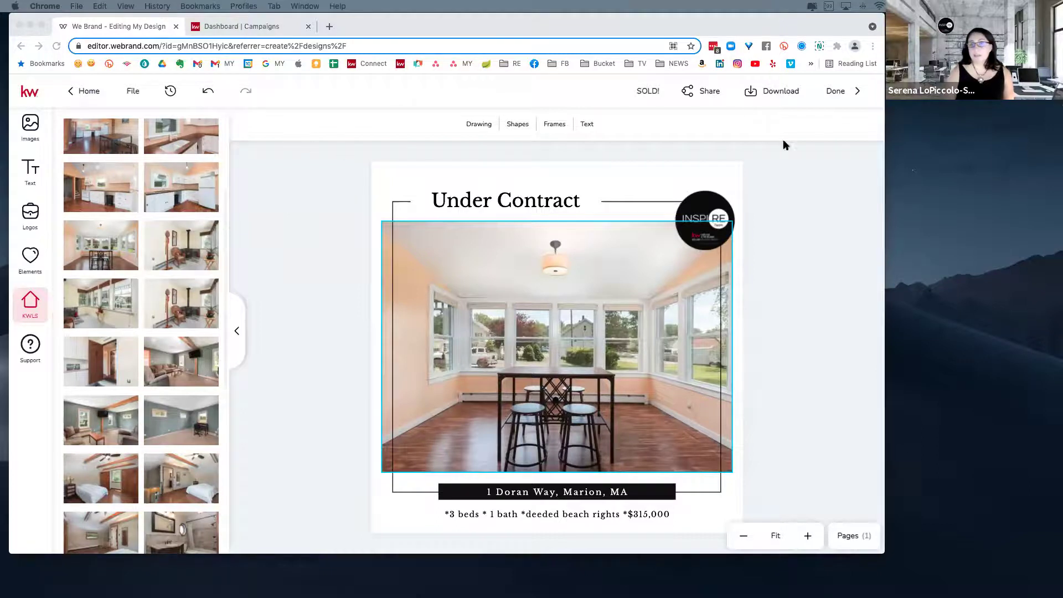
- Bring up the Under Contract flyer's sharing options, then its download options
left_click(693, 96)
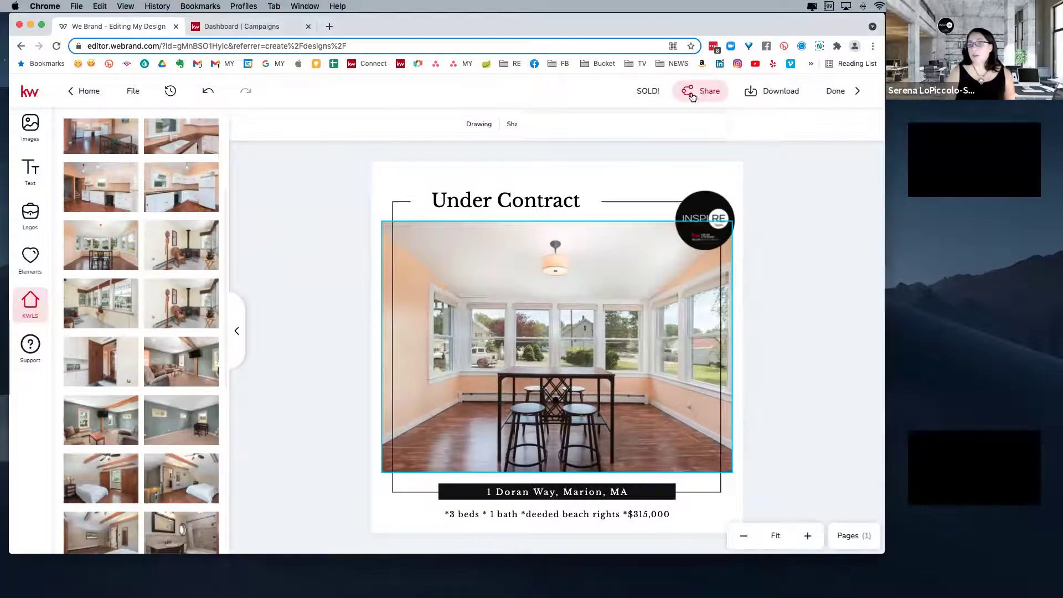
left_click(693, 96)
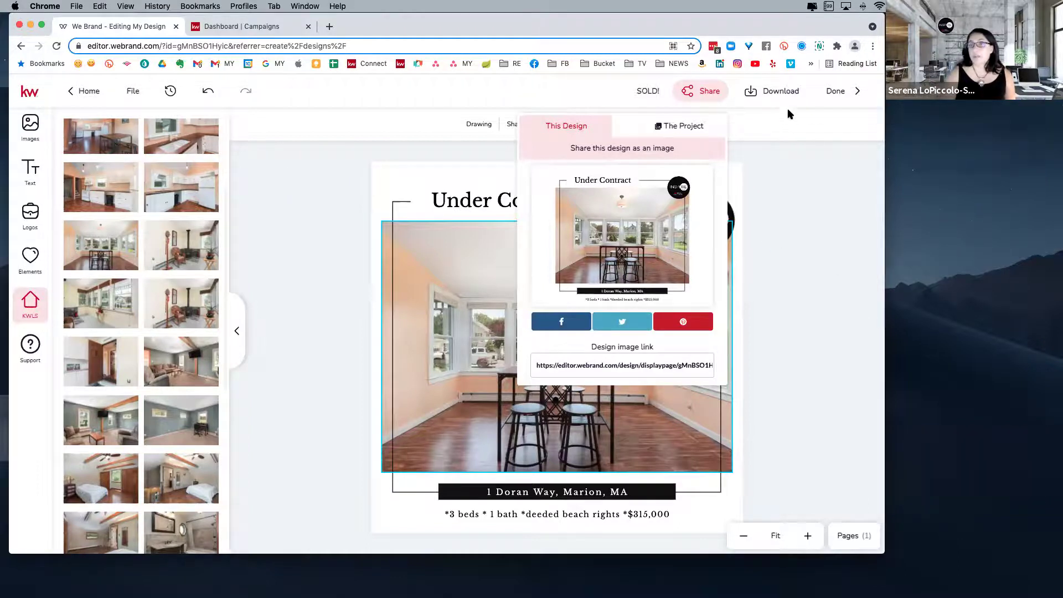
left_click(771, 93)
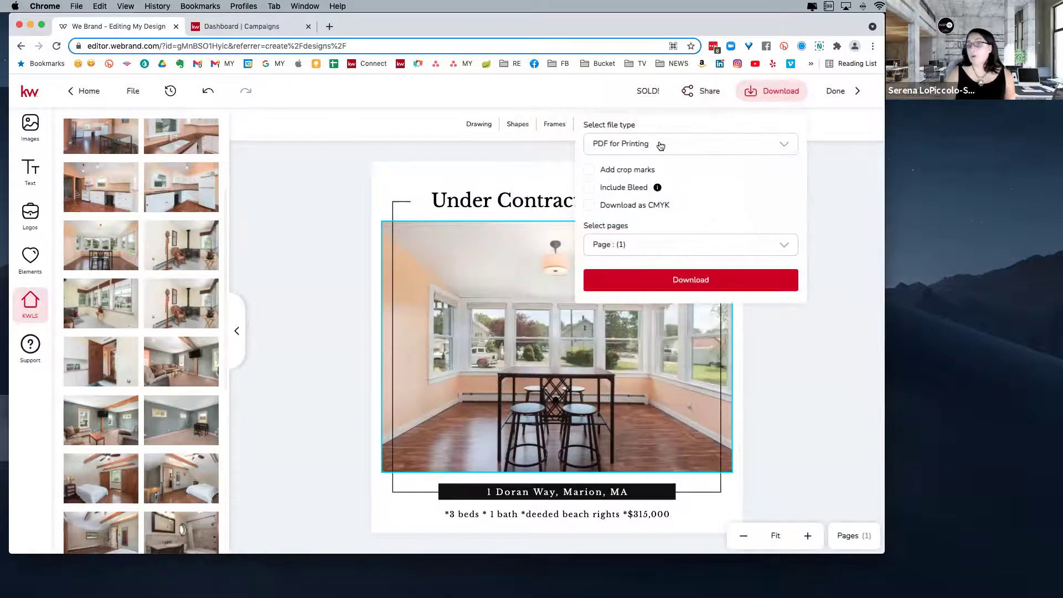
- Download the flyer as a PNG image at the highest quality
left_click(667, 145)
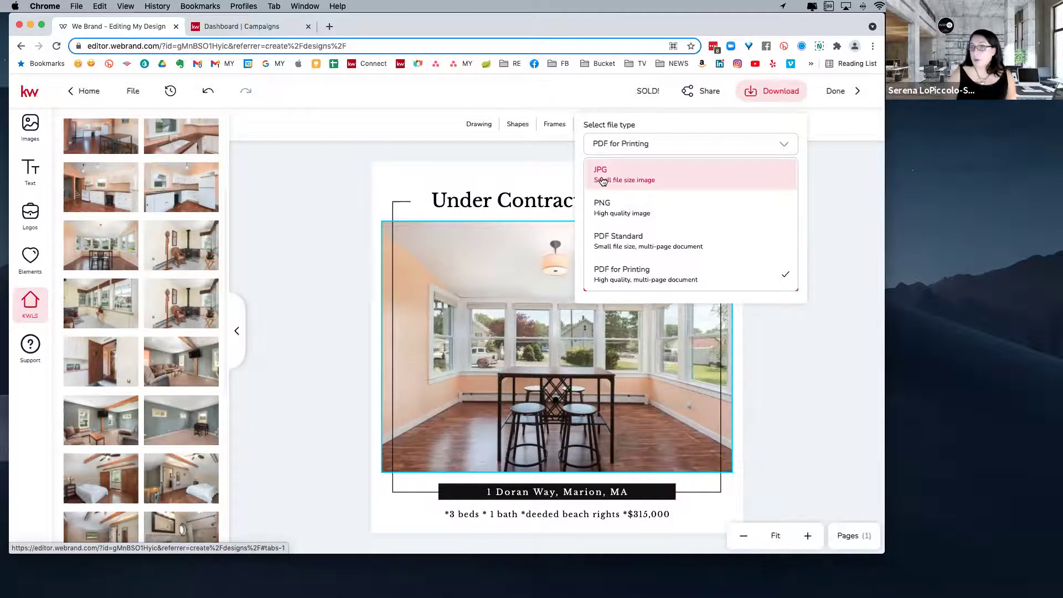
left_click(607, 209)
left_click_drag(756, 209, 768, 209)
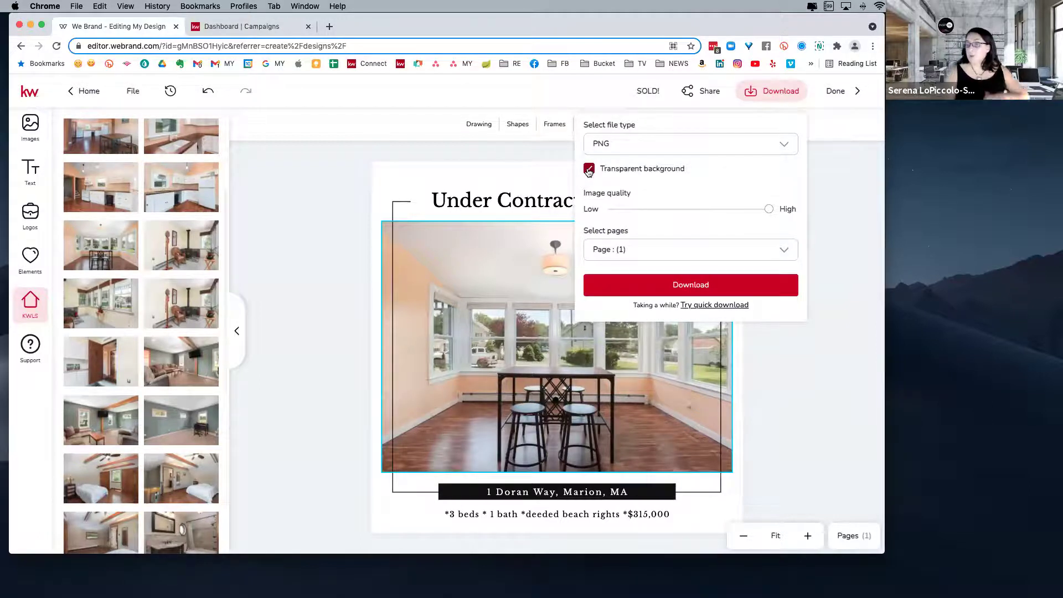
left_click(669, 255)
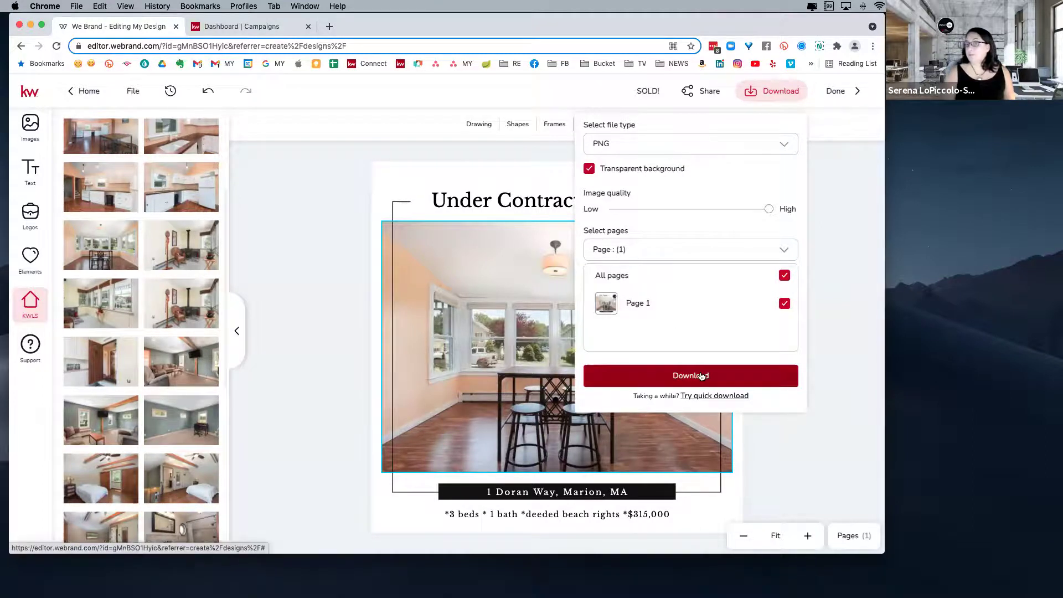
left_click(289, 161)
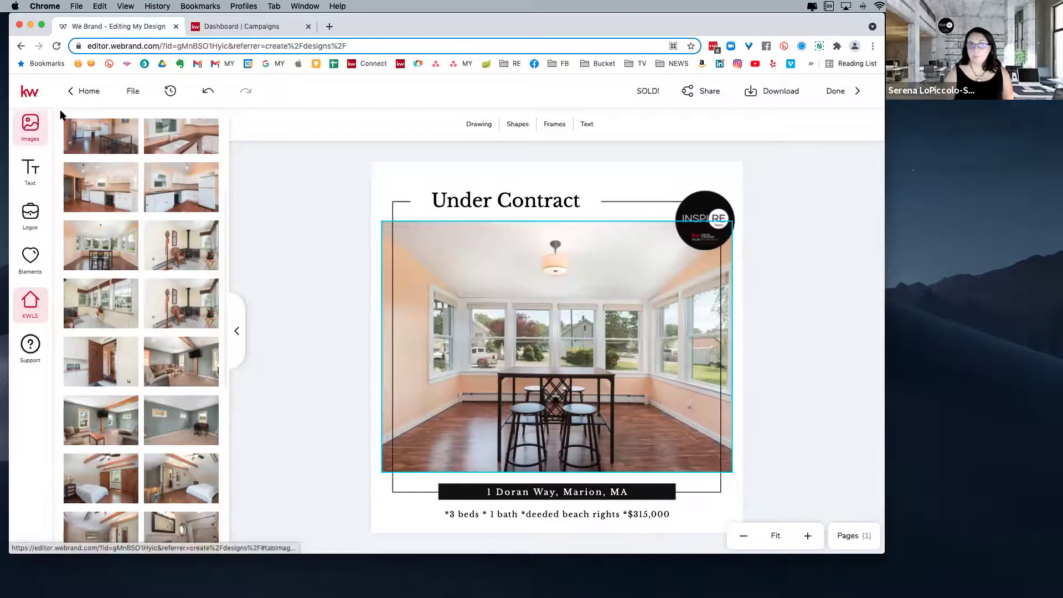
- Open Command in a new tab, go to the Designs library, and start a new design
left_click(330, 27)
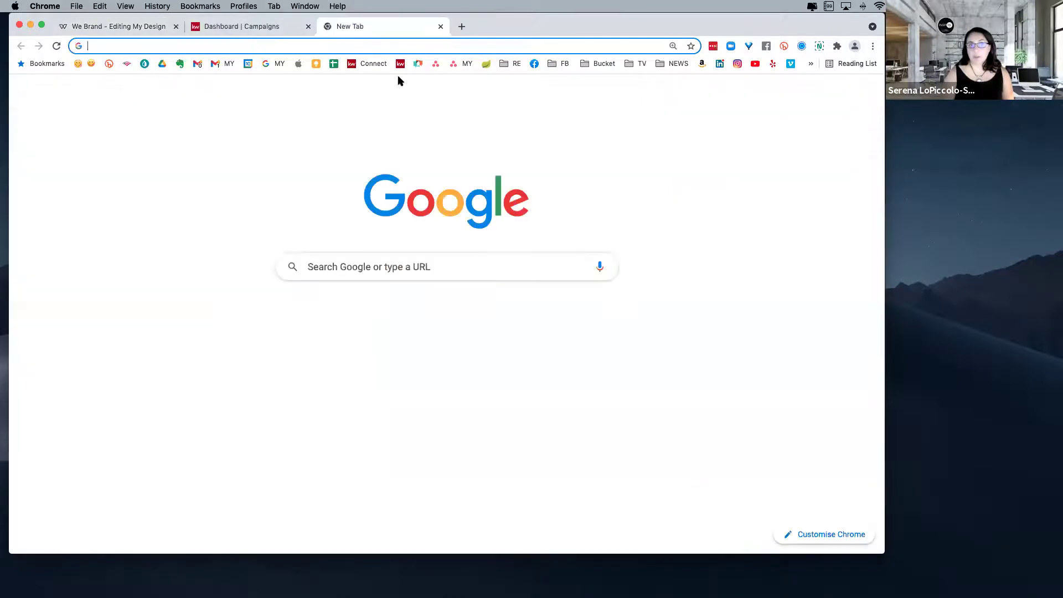
left_click(401, 64)
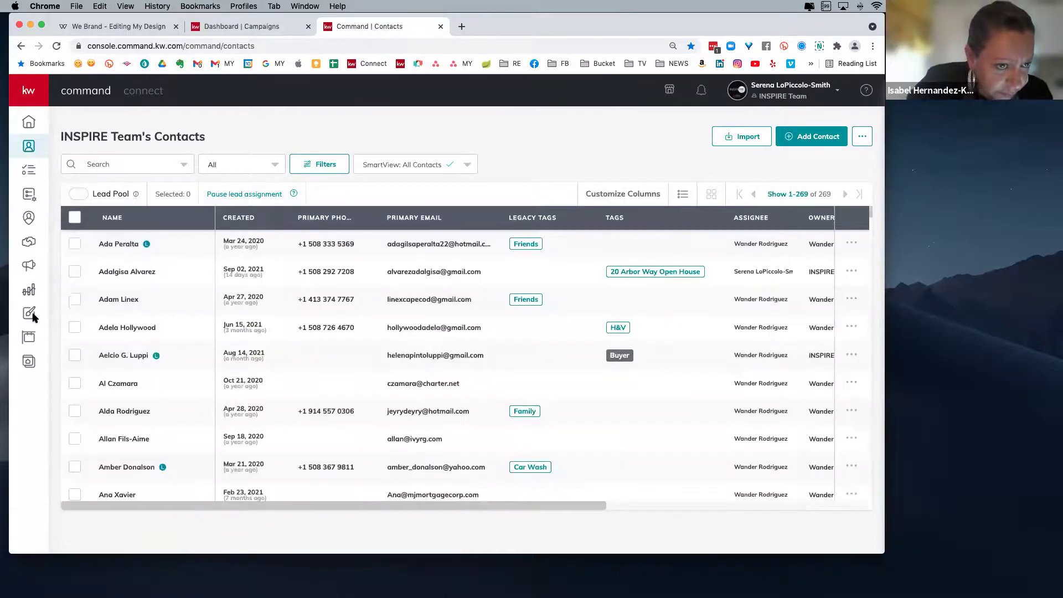
left_click(29, 315)
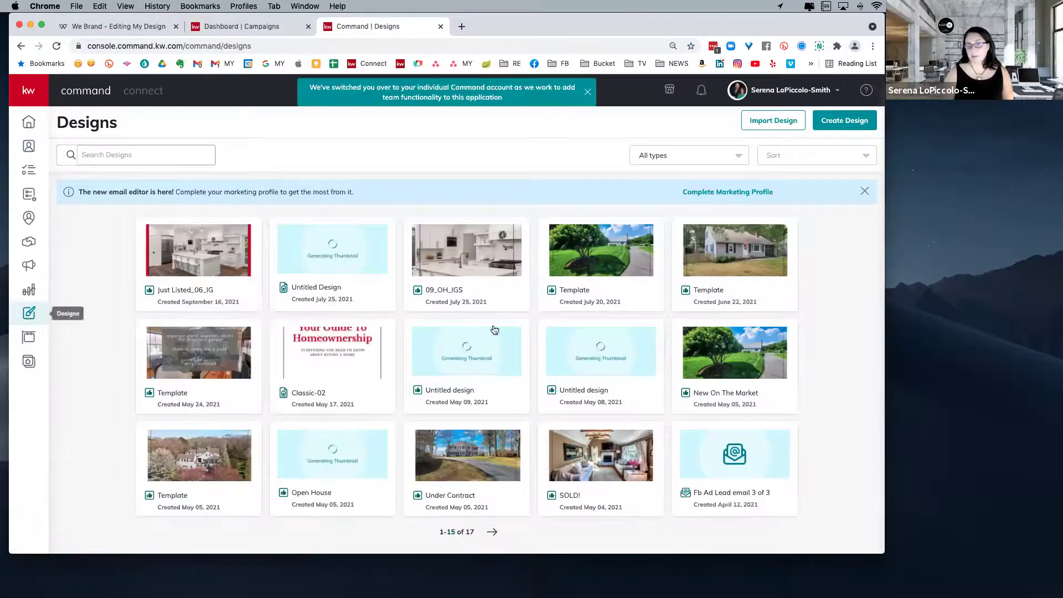
mouse_move(781, 495)
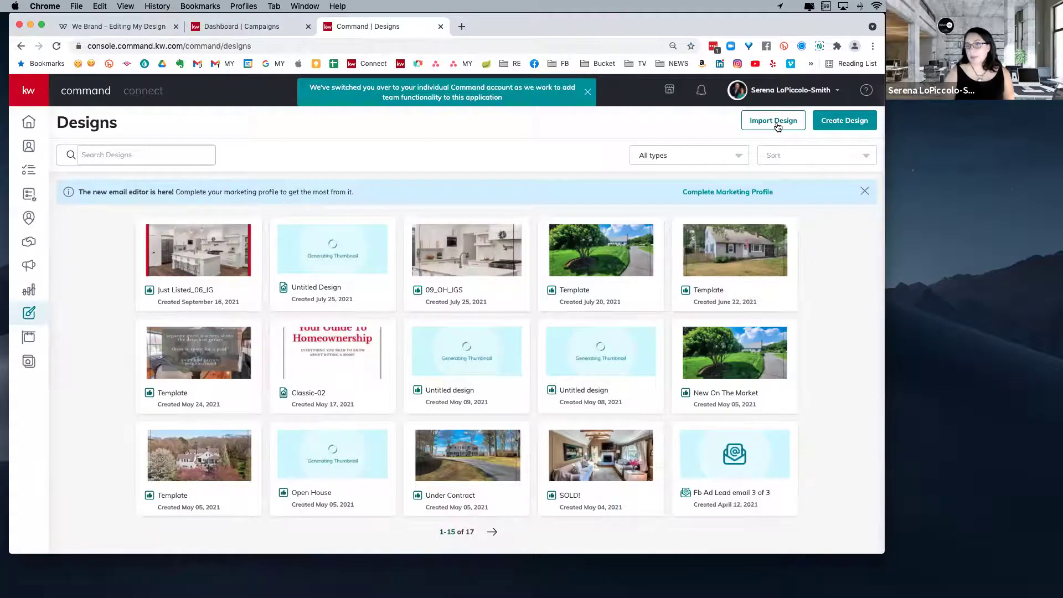
left_click(843, 127)
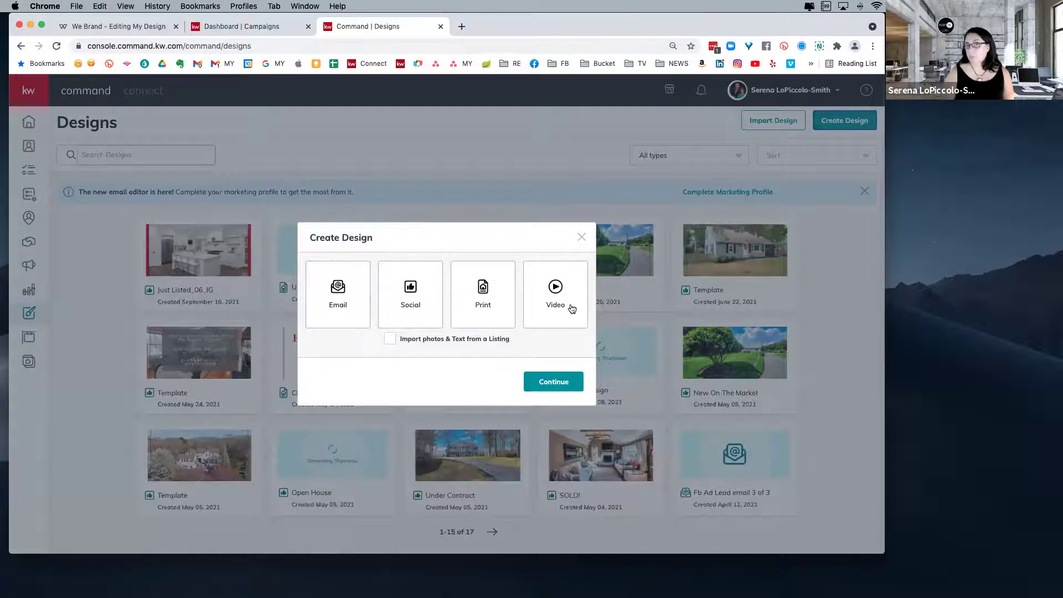
- Choose Video as the design type and search neighborhoods for 'falmou'
left_click(551, 303)
left_click(570, 384)
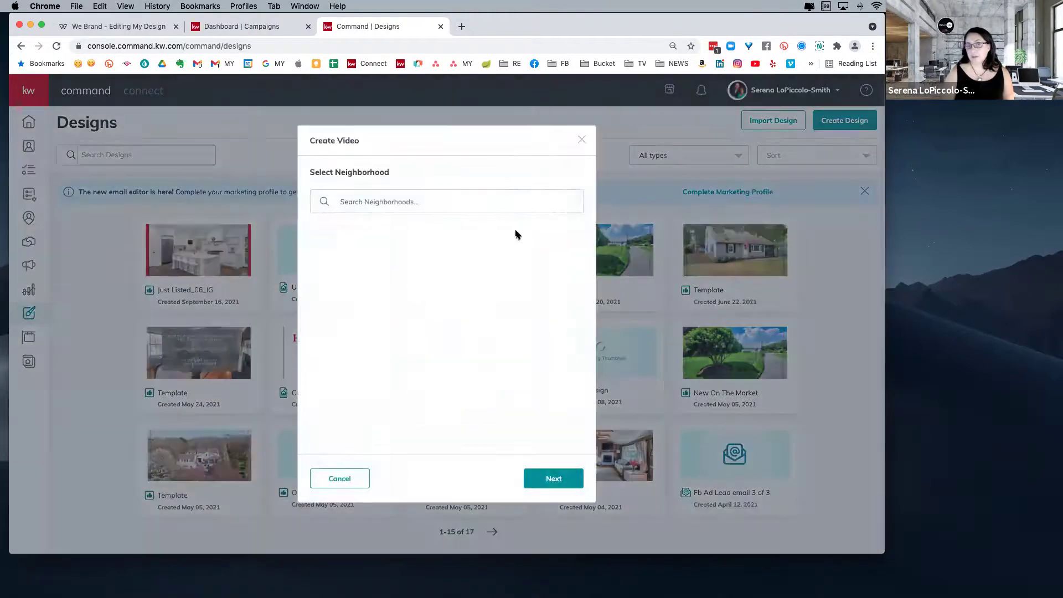
left_click(408, 205)
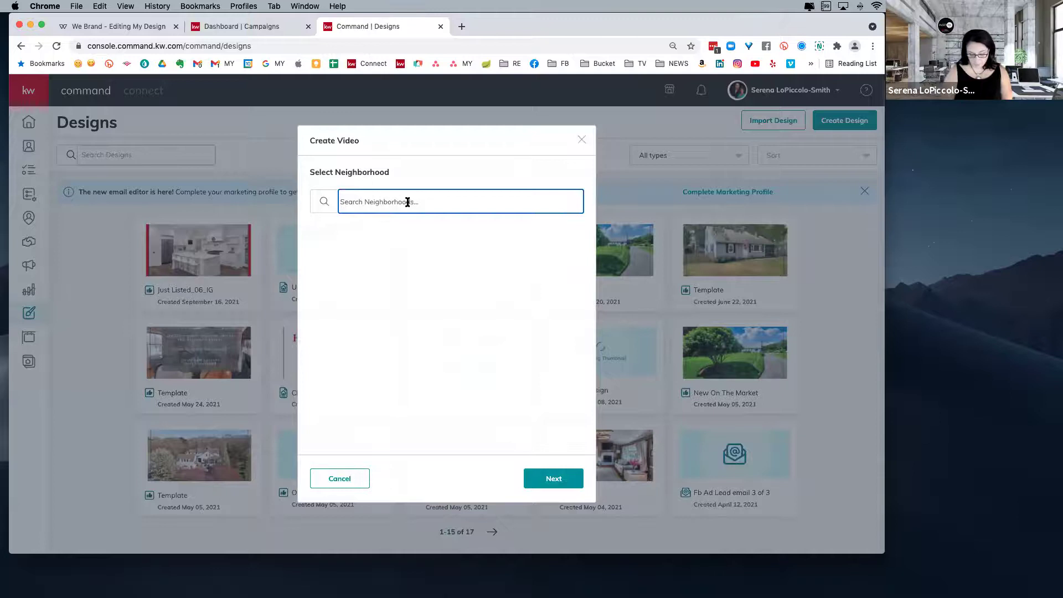
type("falmouth")
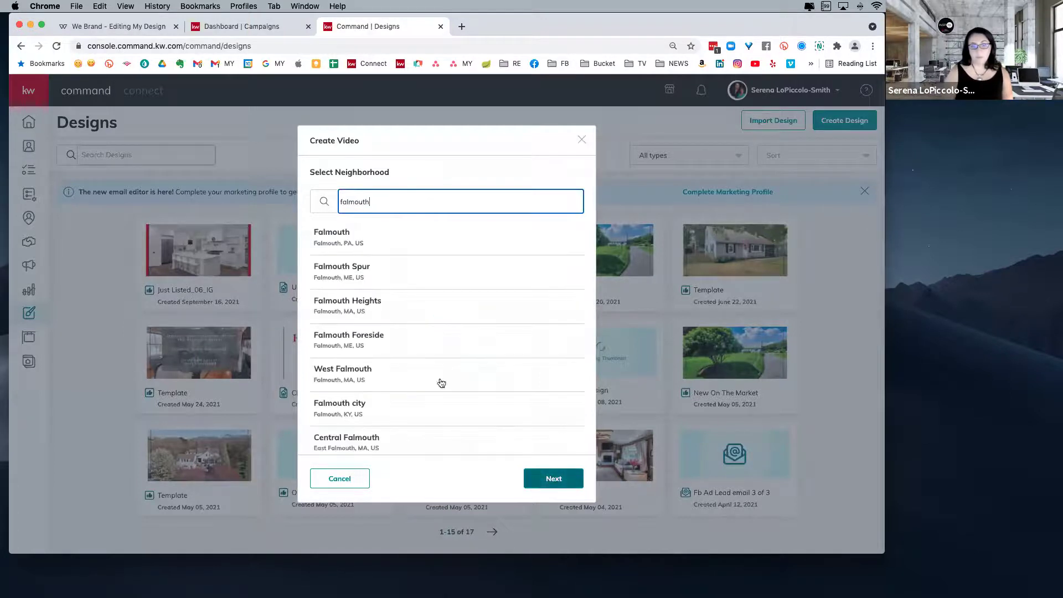
scroll(407, 283, "down", 2)
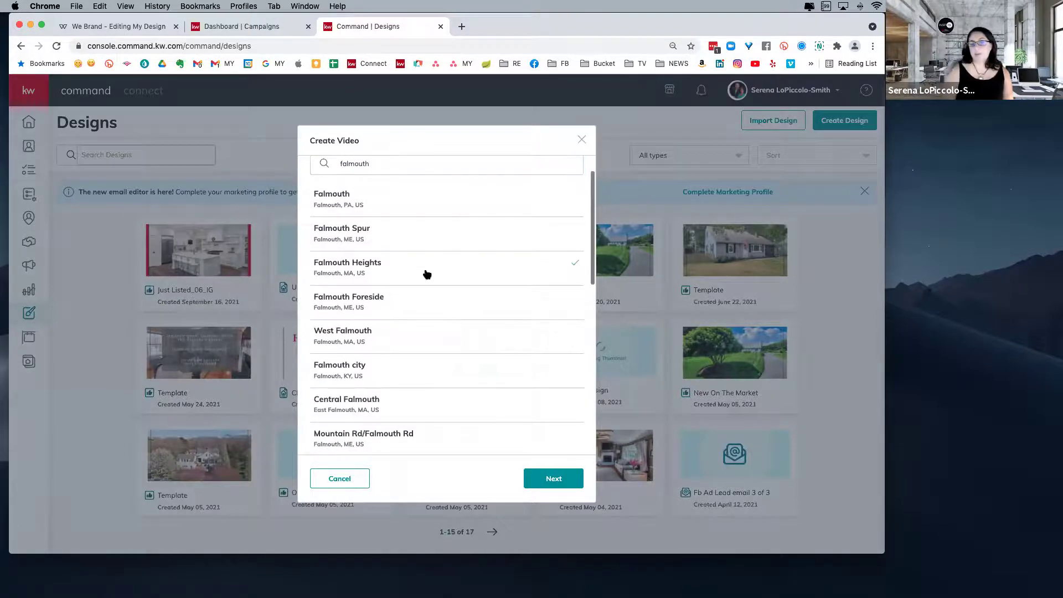
- Confirm Falmouth Heights and load its neighborhood data into the video form
left_click(556, 485)
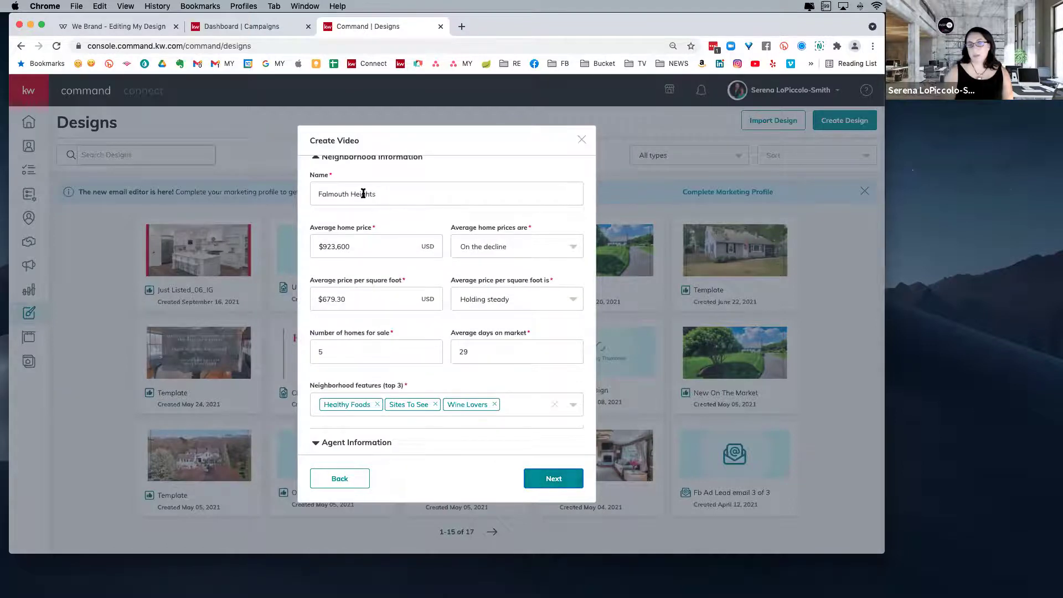
scroll(363, 194, "up", 2)
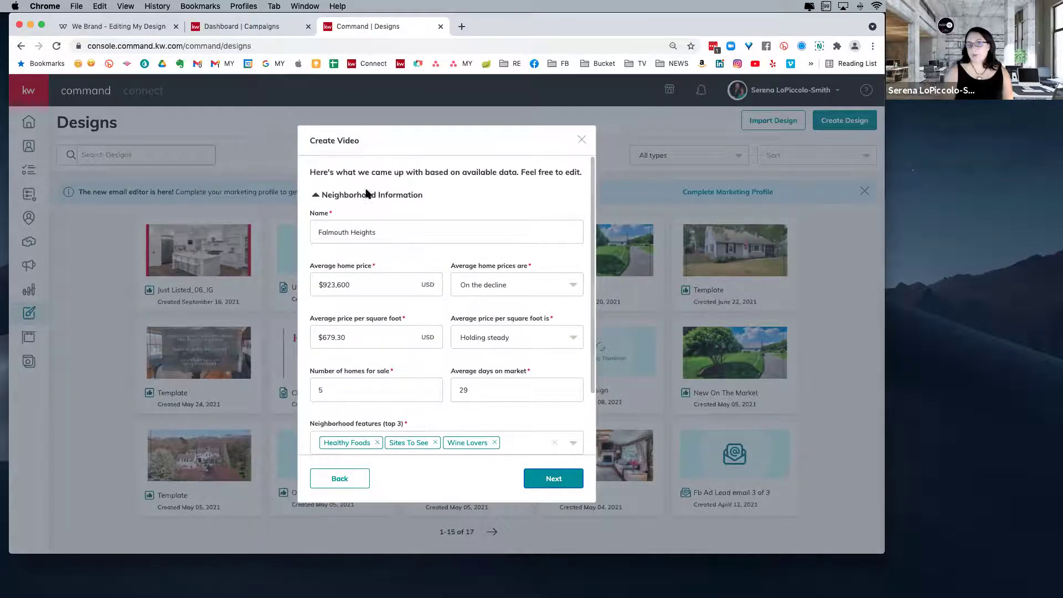
left_click(389, 231)
scroll(383, 219, "down", 3)
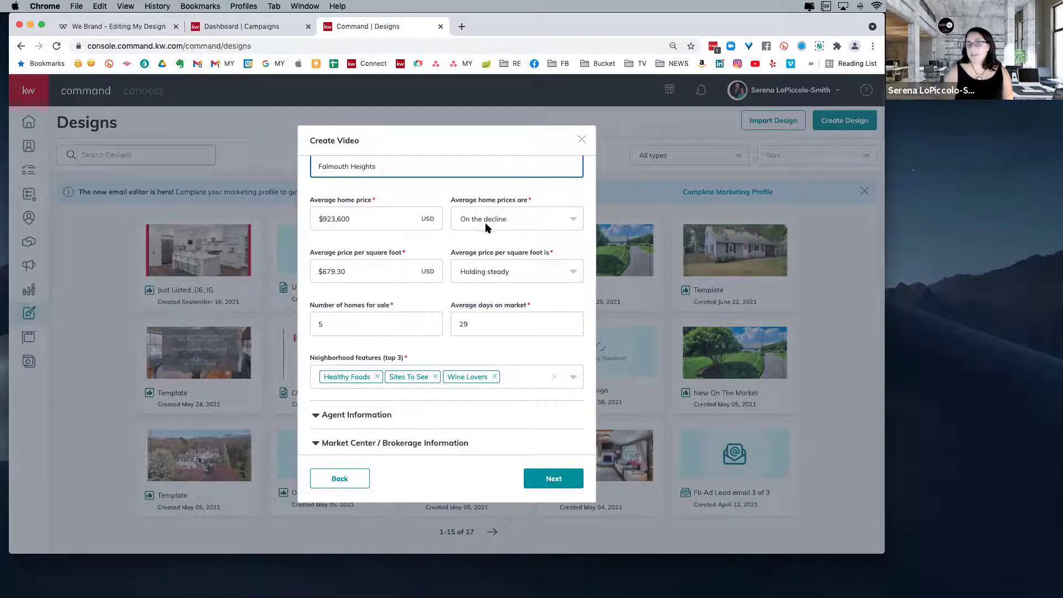
left_click(356, 270)
left_click(394, 215)
- Set home price and price per square foot trends to On the rise, days on market 7
left_click(520, 218)
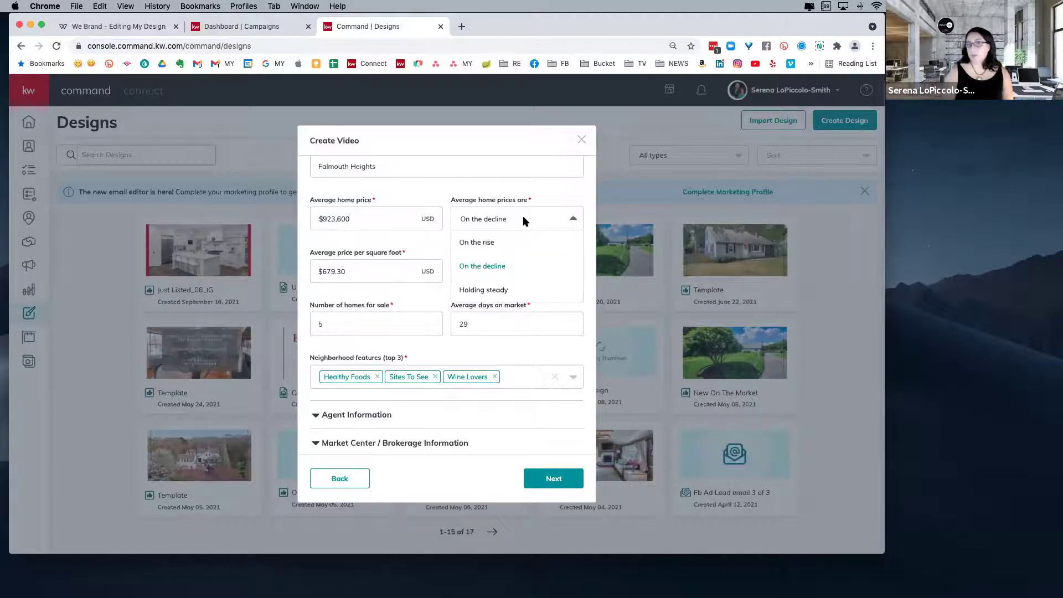
left_click(471, 239)
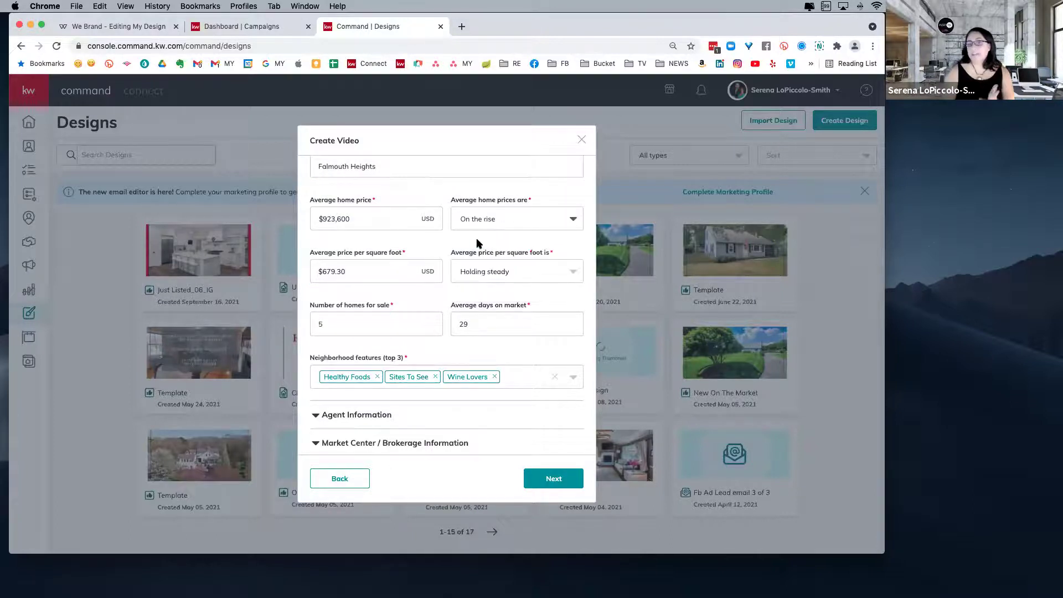
left_click(524, 271)
left_click(496, 293)
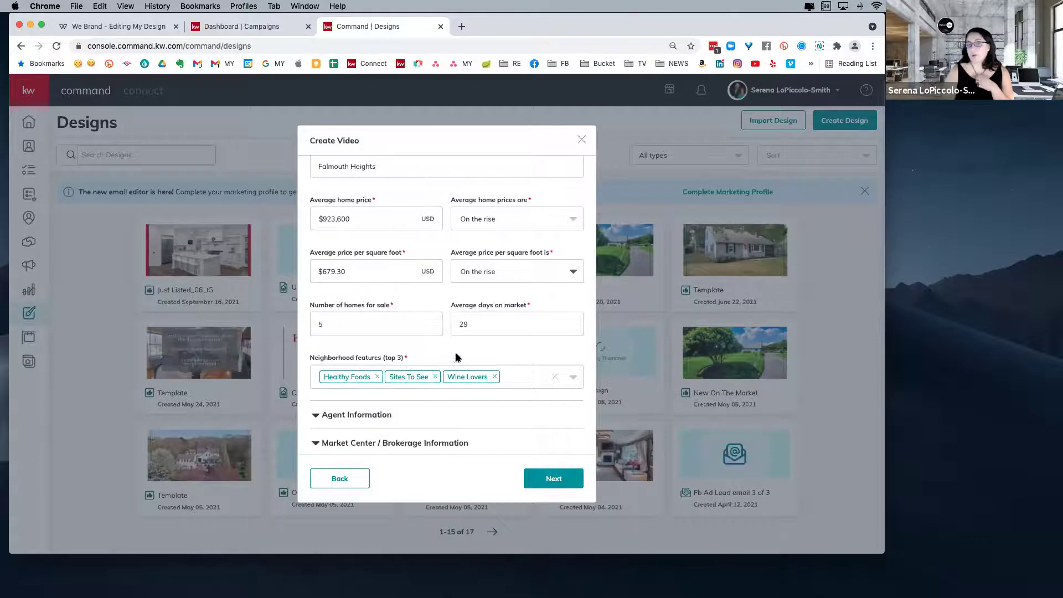
left_click_drag(474, 324, 444, 322)
type("7")
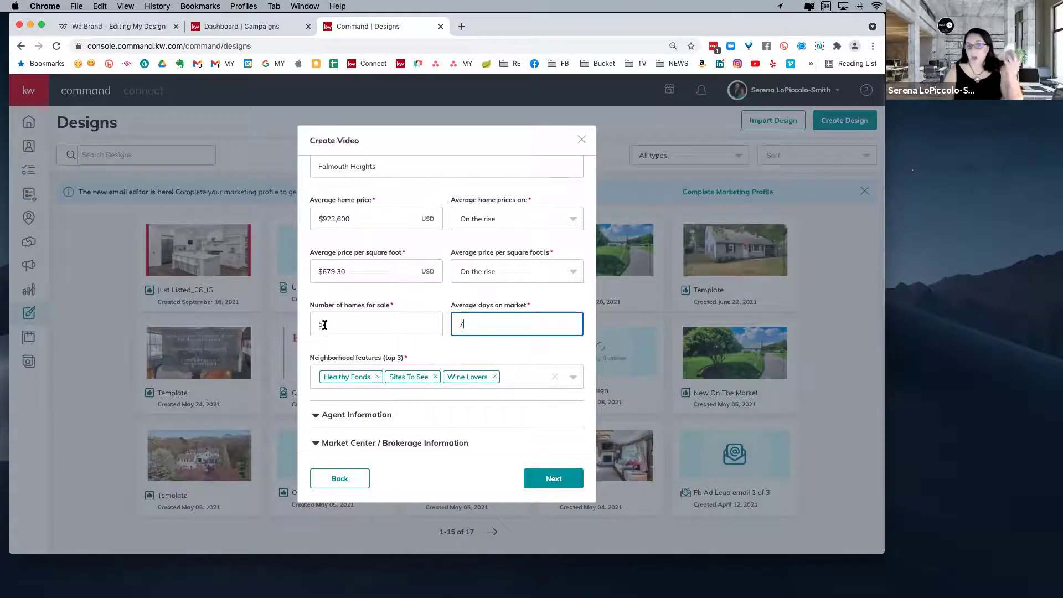
- Replace the Wine Lovers feature with Historic and expand Agent Information
scroll(394, 371, "down", 1)
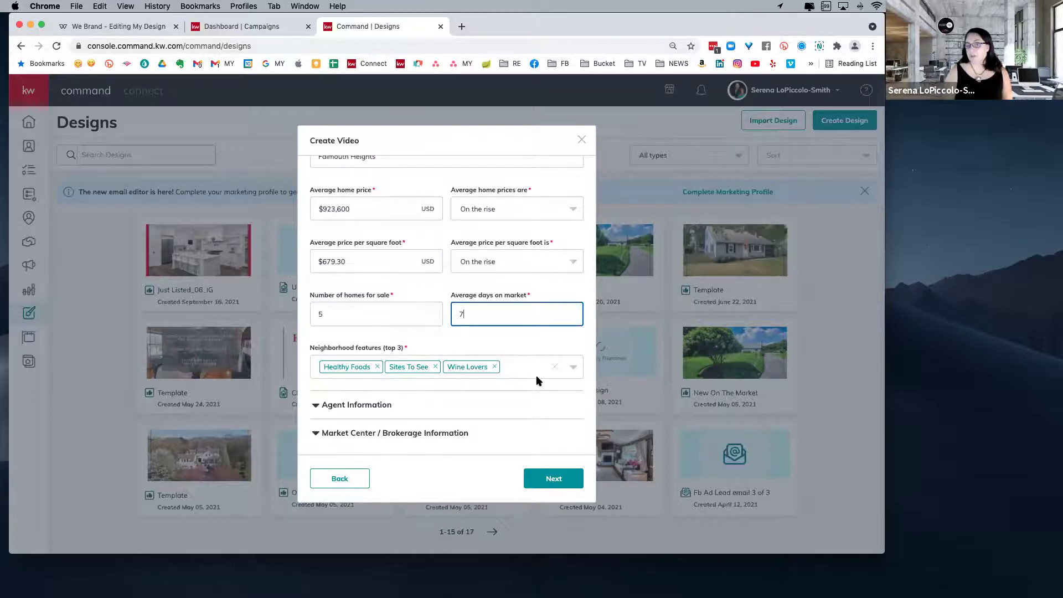
left_click(494, 366)
left_click(487, 366)
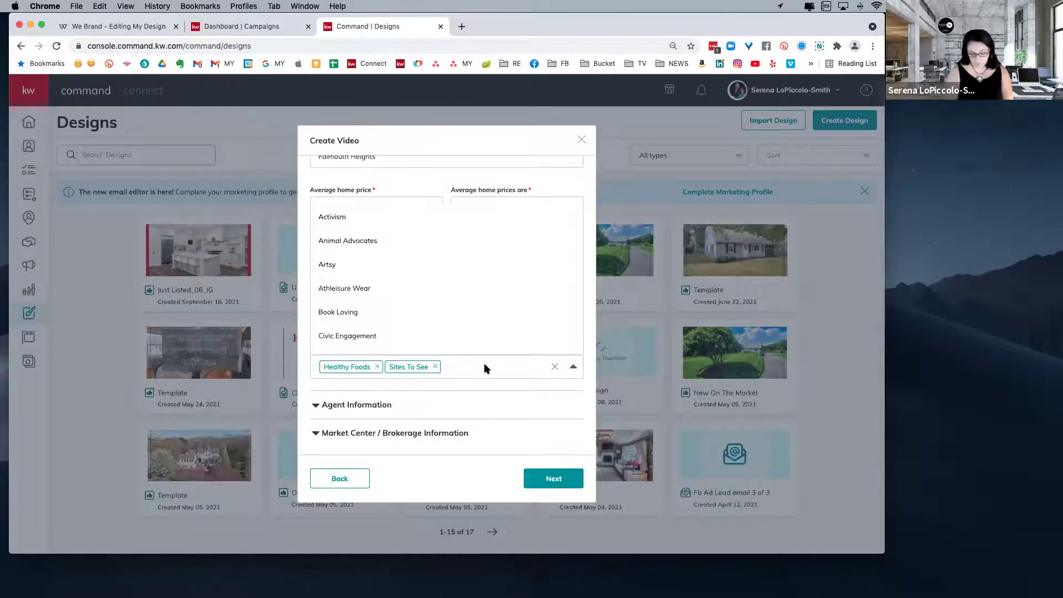
type("beach")
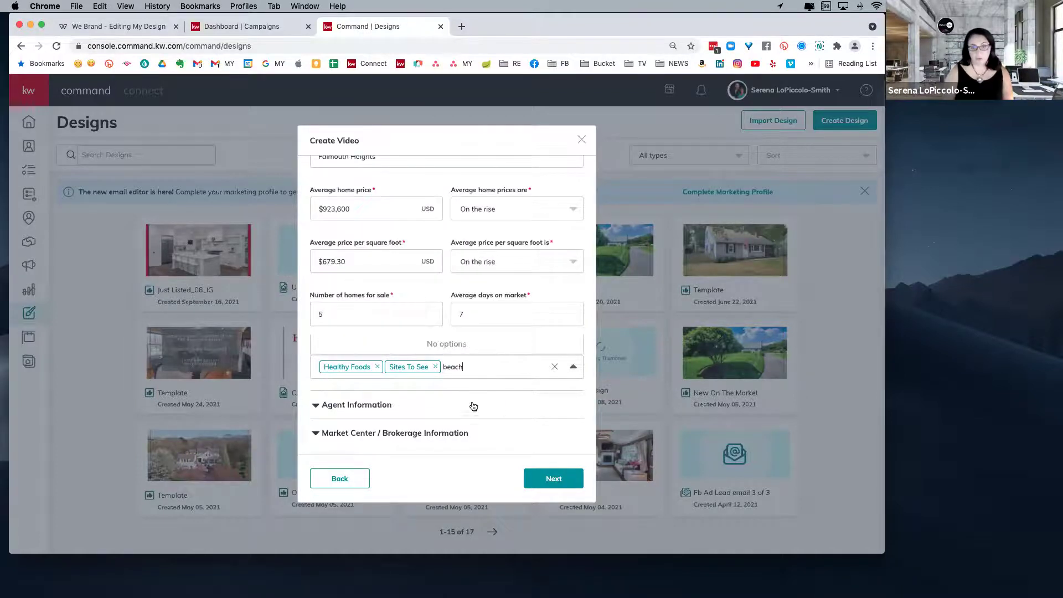
key("BackSpace")
key("BackSpace")
key("BackSpace")
key("BackSpace")
key("BackSpace")
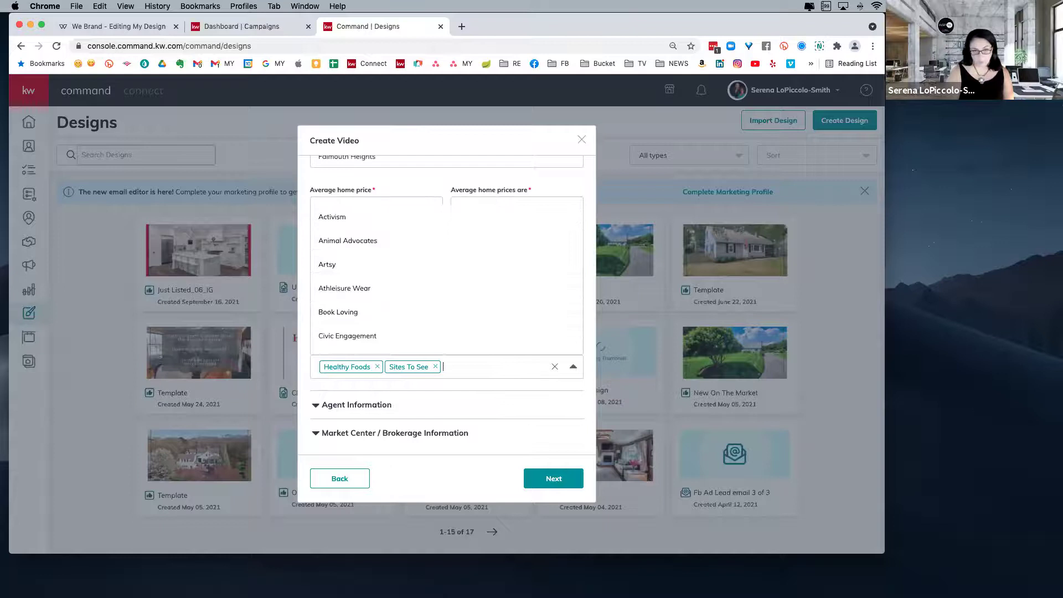
scroll(361, 292, "down", 3)
scroll(365, 295, "down", 5)
scroll(381, 300, "down", 2)
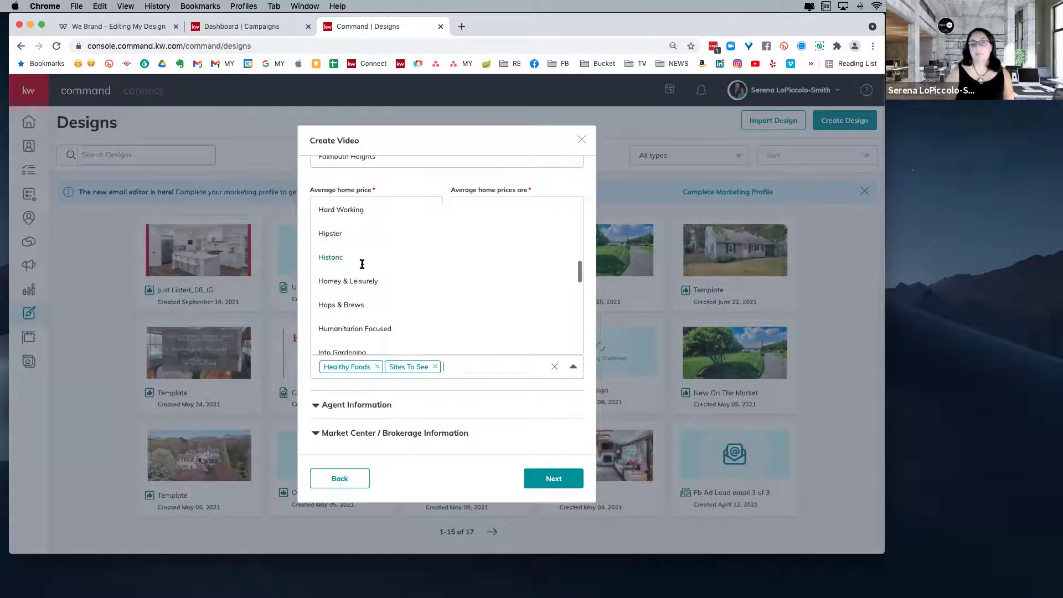
left_click(362, 264)
left_click(372, 404)
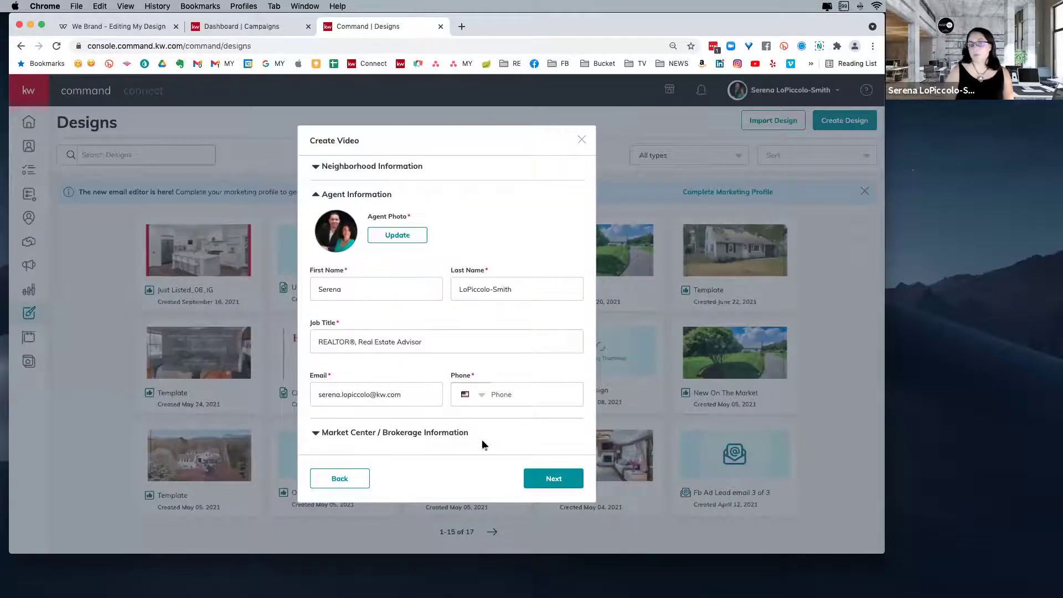
- Expand the brokerage information and generate the Falmouth Heights video preview showing $923,600
left_click(435, 433)
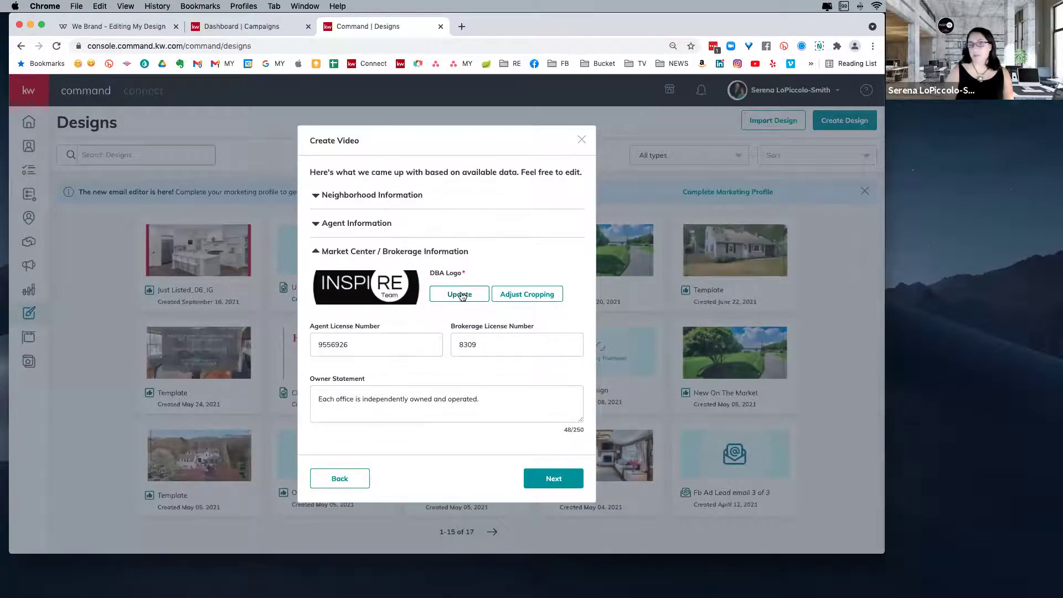
left_click(554, 479)
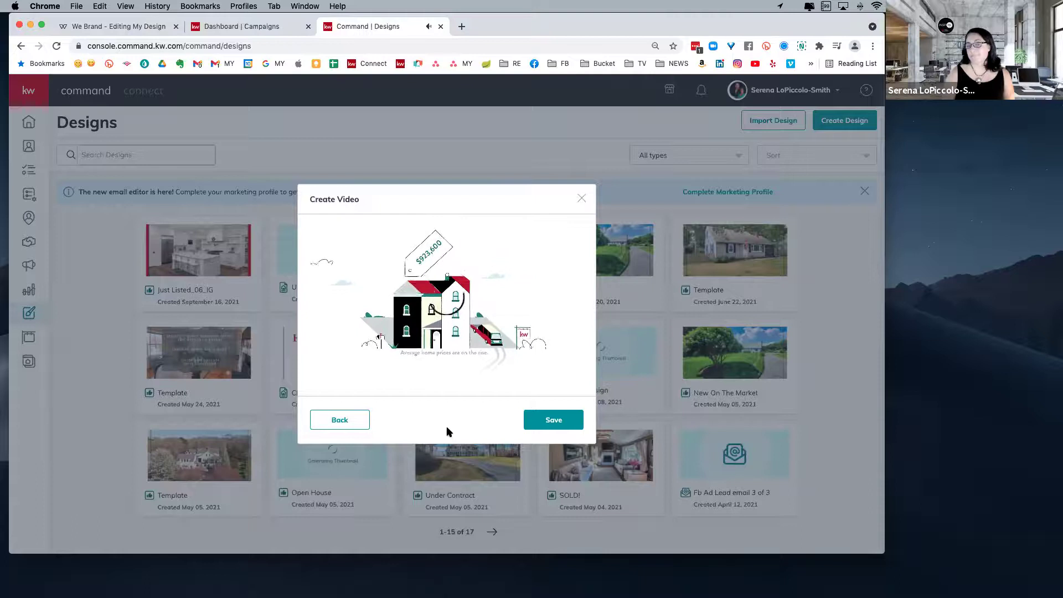
- Close the Create Video dialog after watching the Falmouth Heights preview
mouse_move(460, 374)
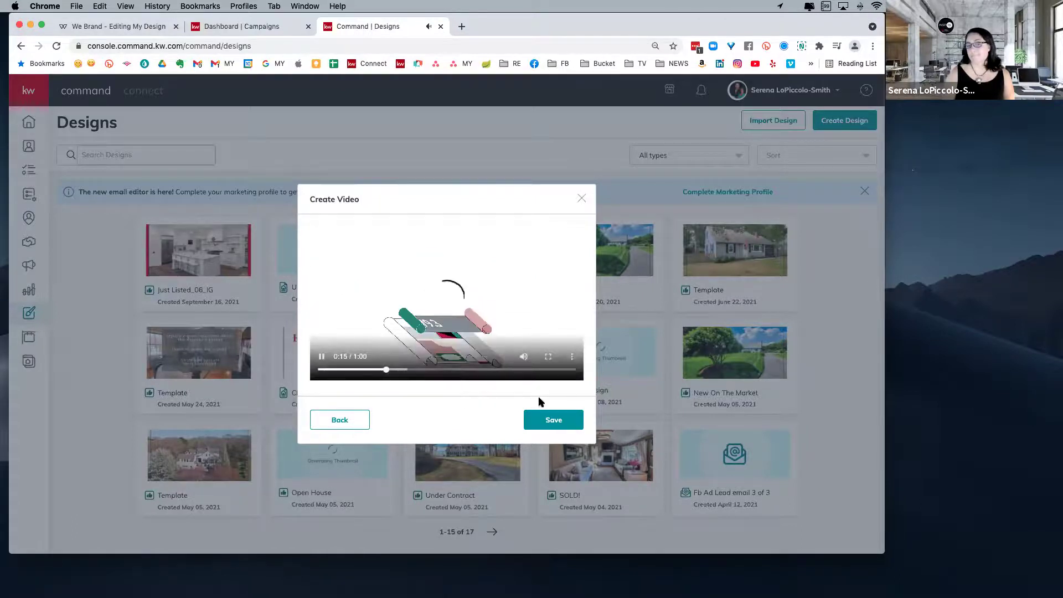
left_click(582, 200)
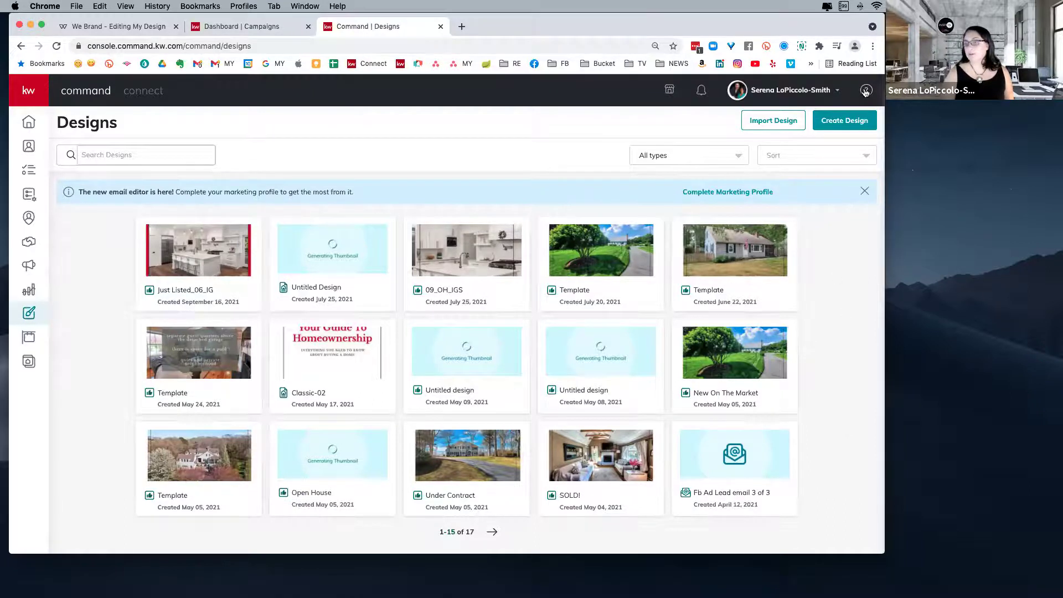
- Show Help & Information and open its Post an Idea link in a new tab
left_click(867, 92)
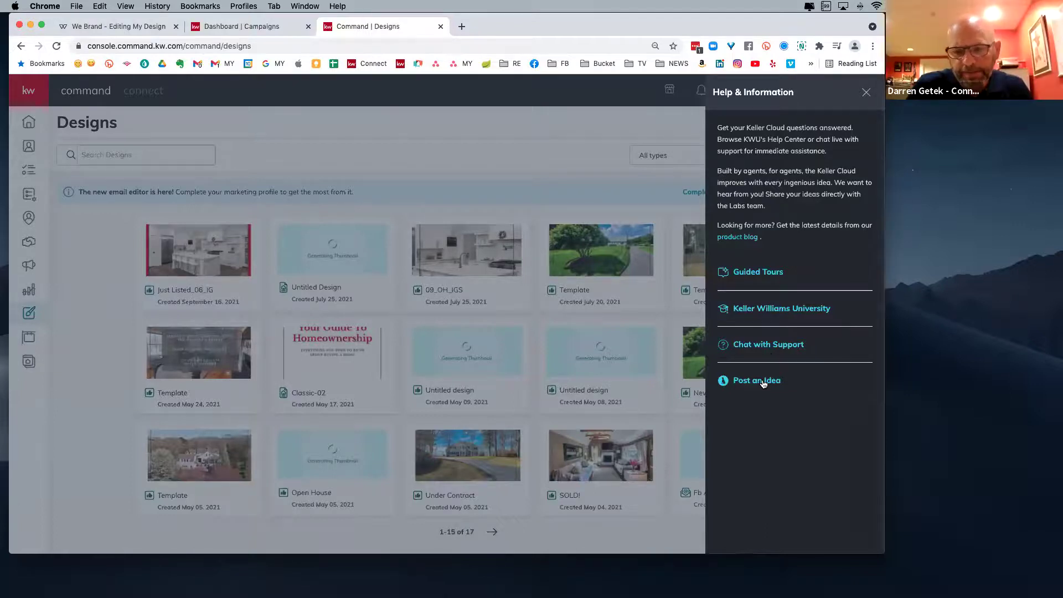
right_click(763, 383)
left_click(749, 382)
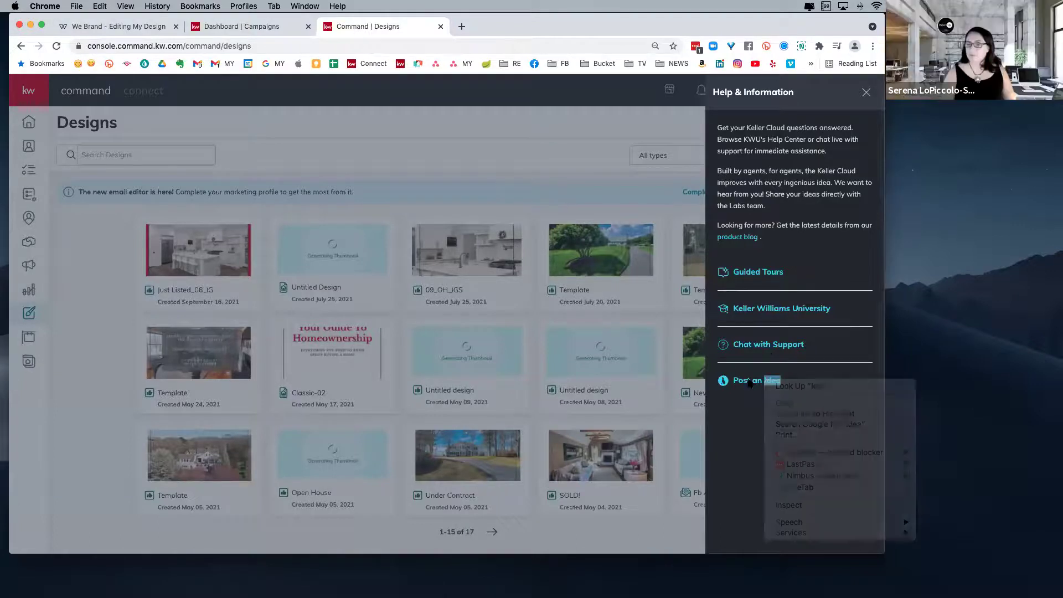
- Browse the trending suggestions on the Keller Cloud Ideas portal, then return to Campaigns
left_click(749, 382)
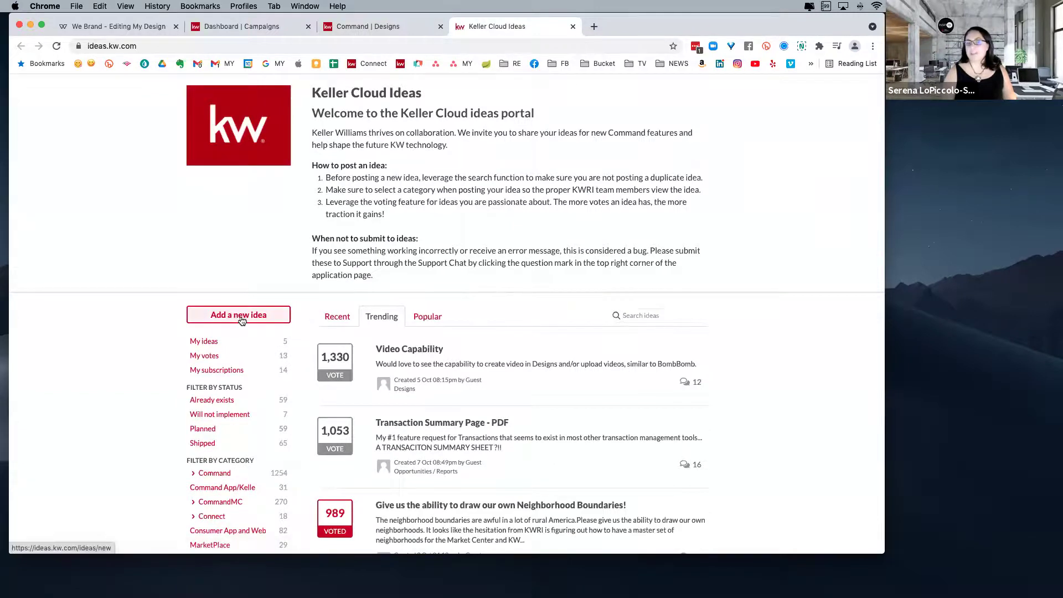
scroll(474, 373, "down", 3)
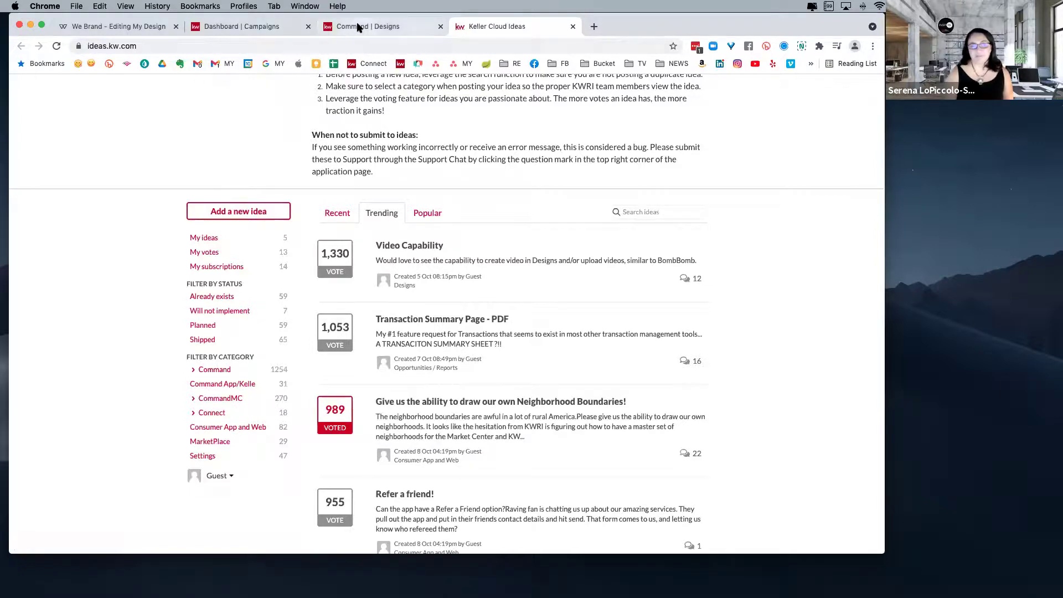
left_click(242, 26)
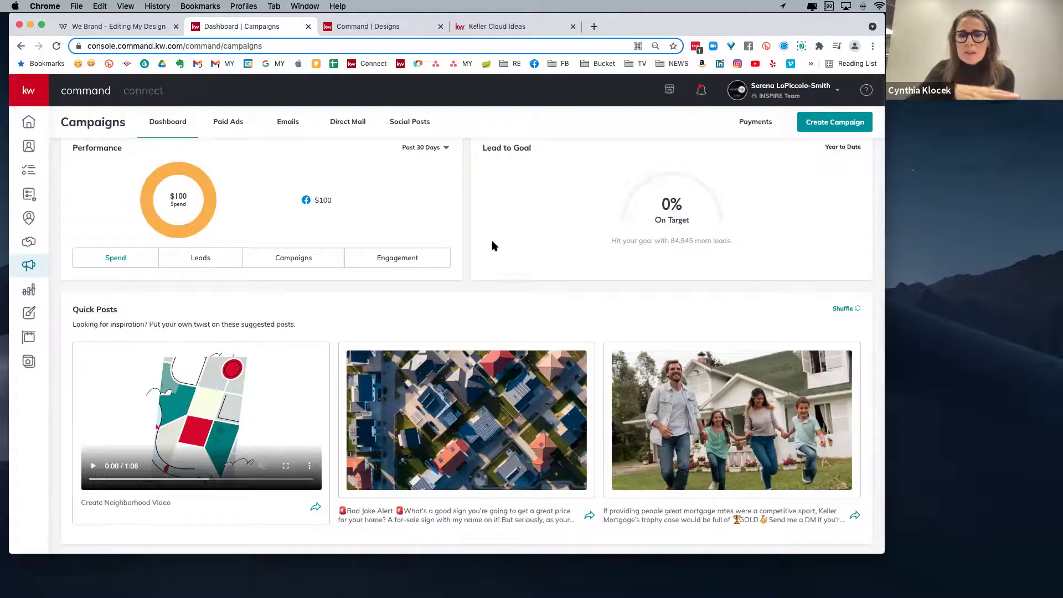
- Back on Designs, dismiss the help panel and start a new Print design
left_click(380, 29)
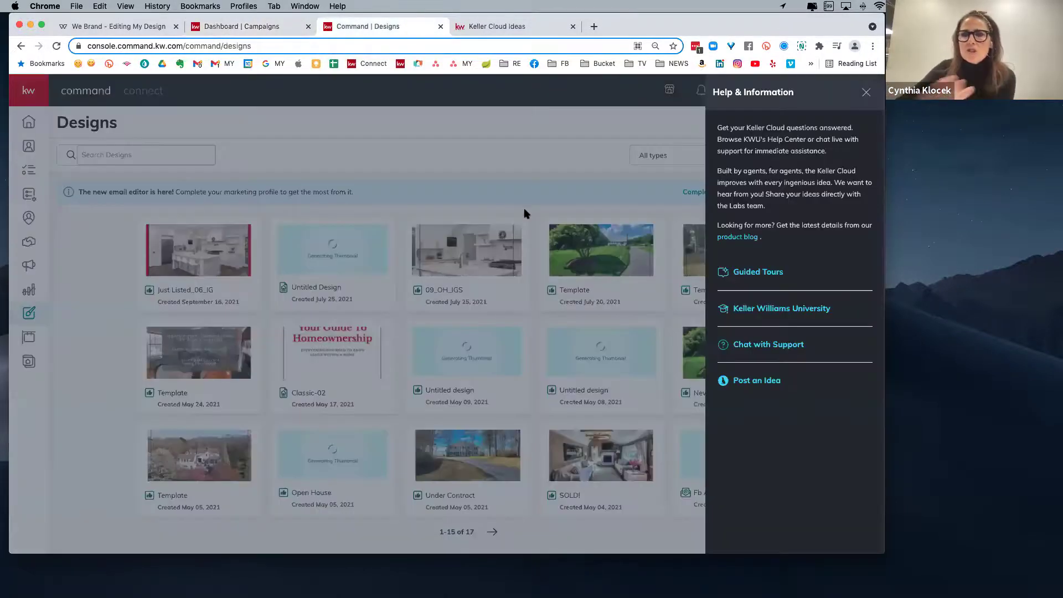
left_click(866, 94)
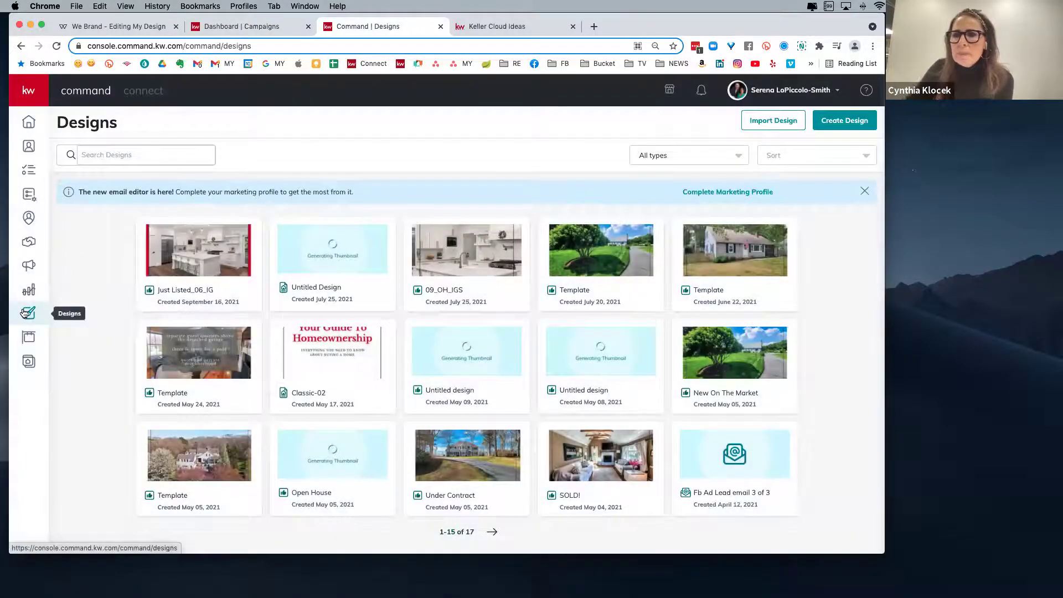
left_click(845, 120)
left_click(486, 292)
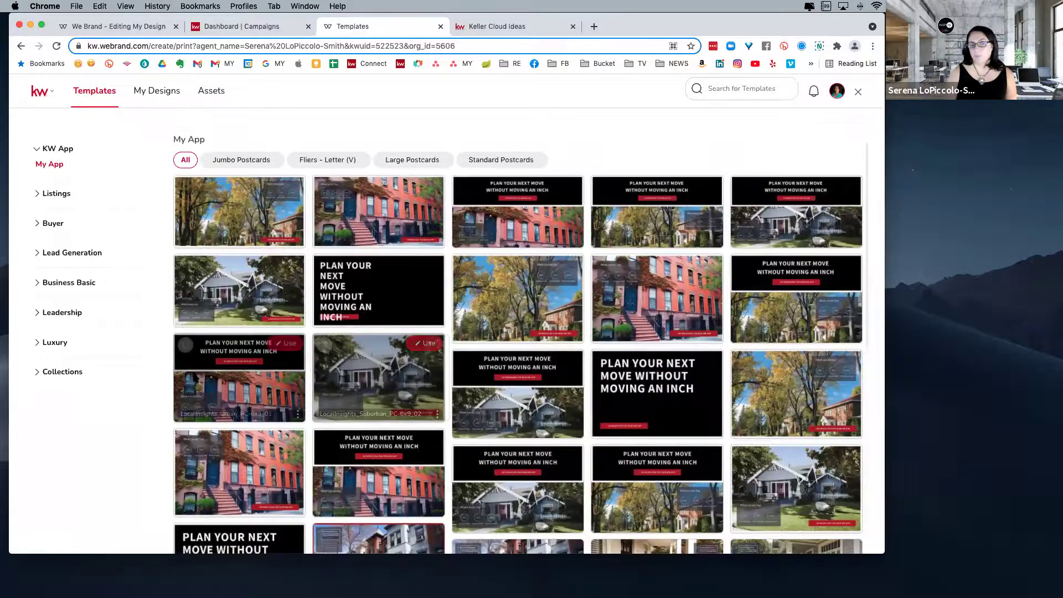
- Expand Listings, Business Basic and Buyer, then list the Buyer Neighborhood Snaps templates
left_click(53, 194)
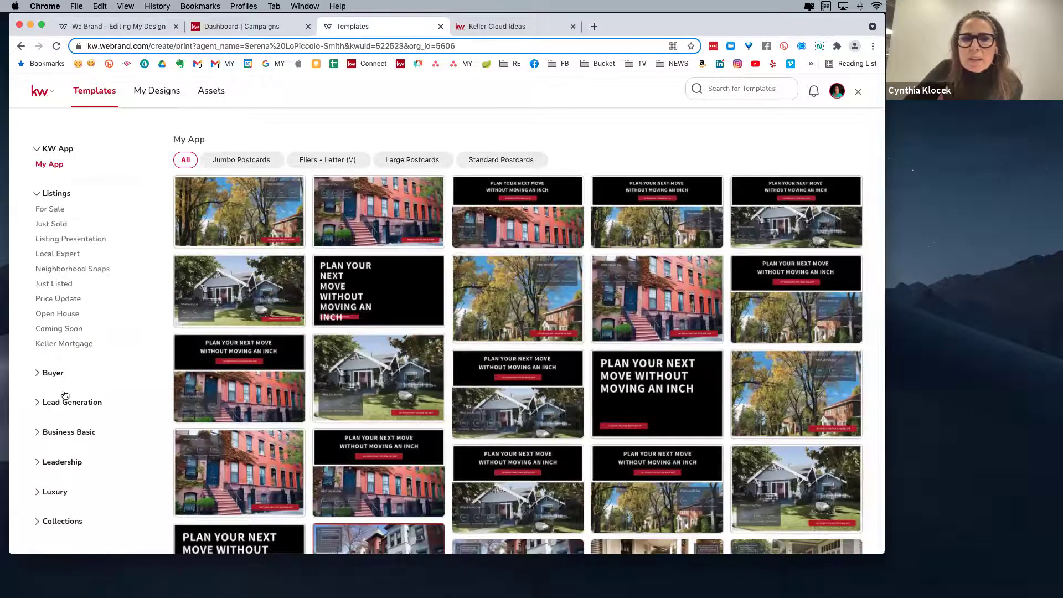
left_click(66, 433)
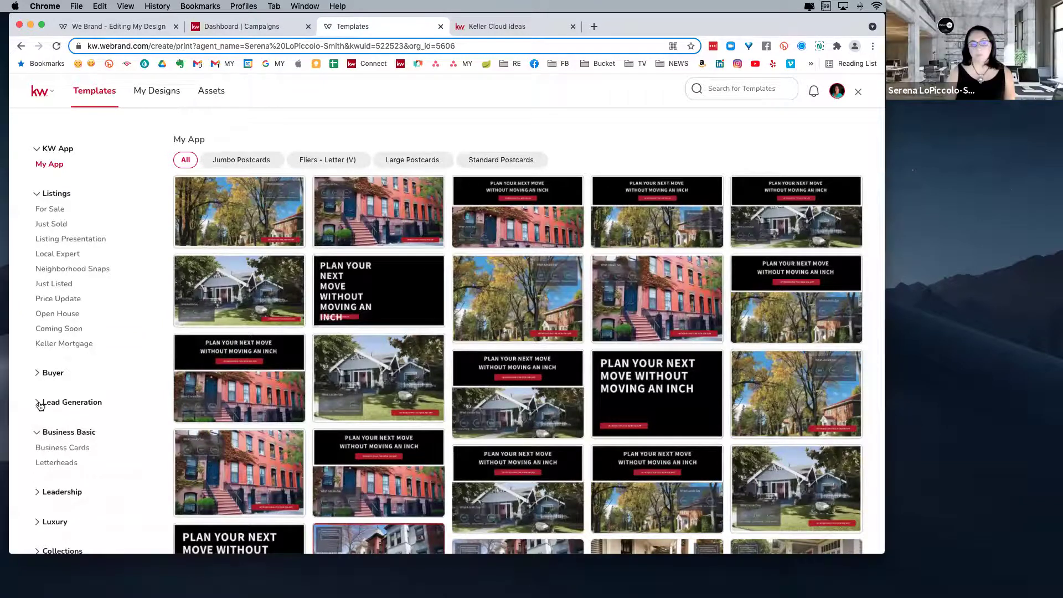
left_click(41, 375)
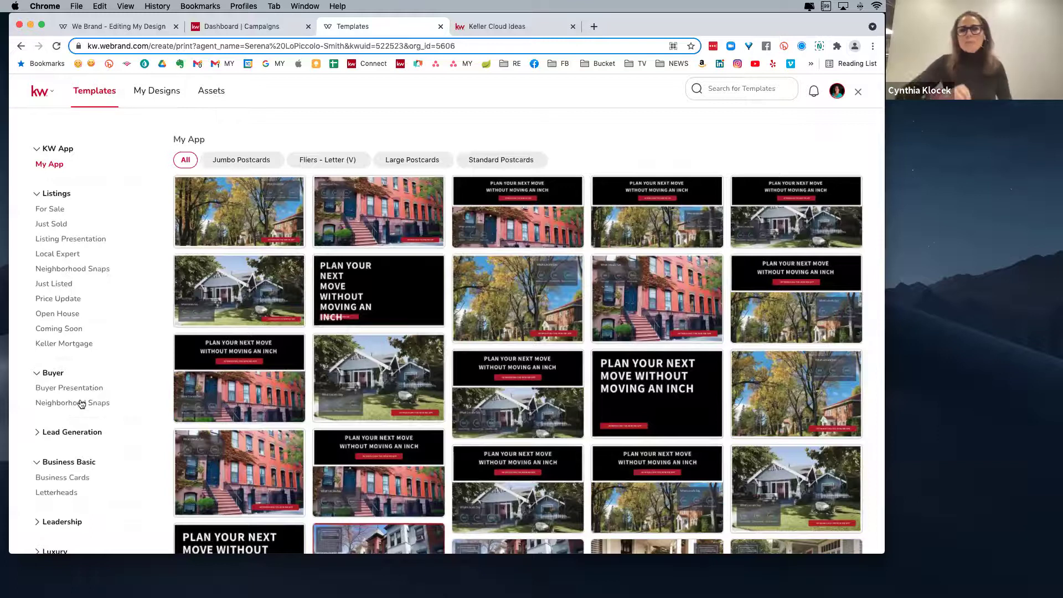
left_click(78, 403)
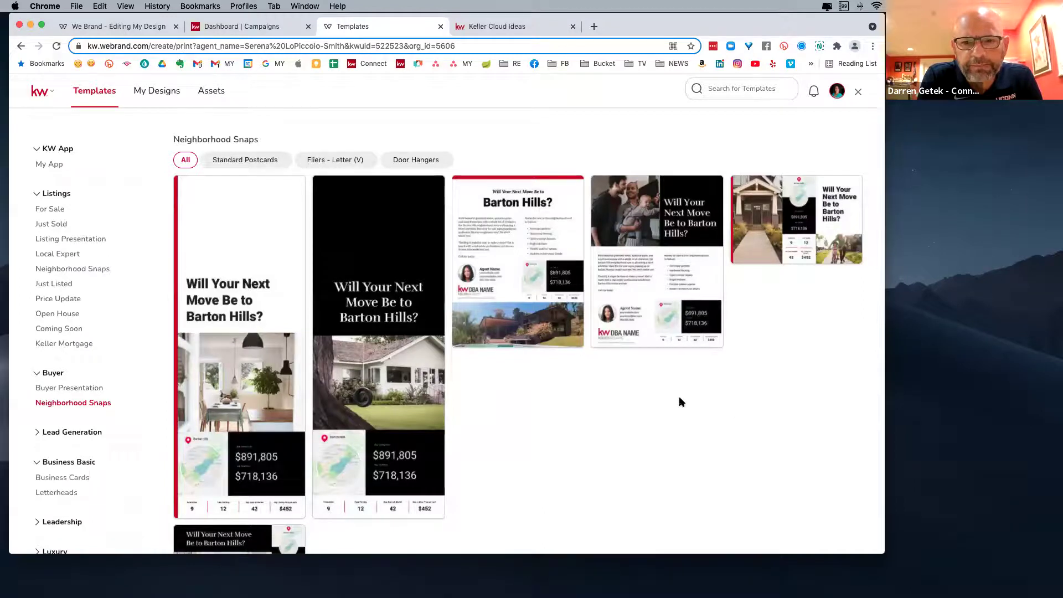
- Filter Neighborhood Snaps by Door Hangers, Fliers - Letter (V) and Standard Postcards in turn
scroll(575, 426, "down", 2)
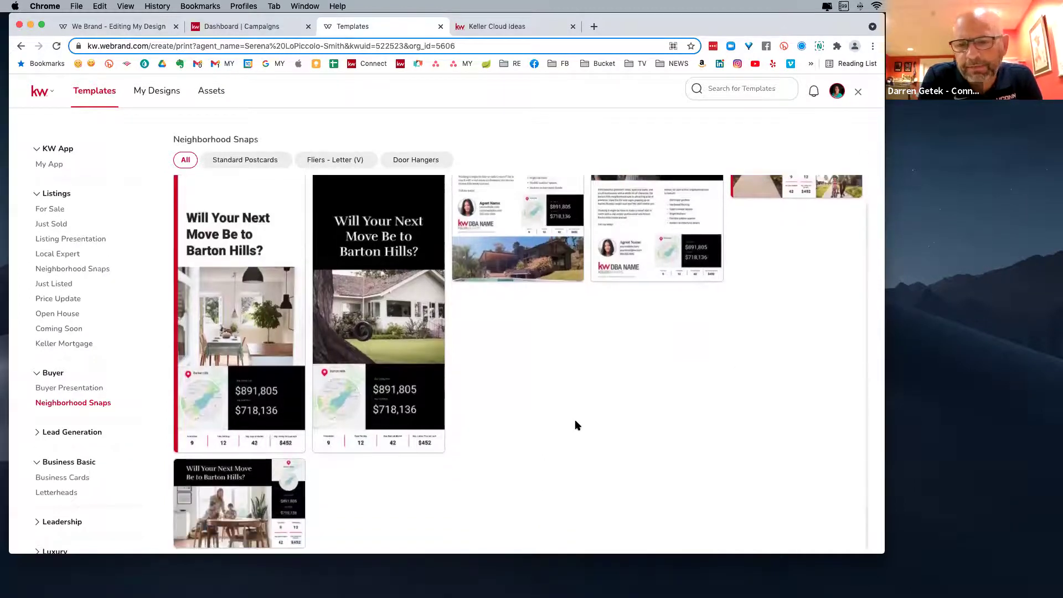
left_click(416, 159)
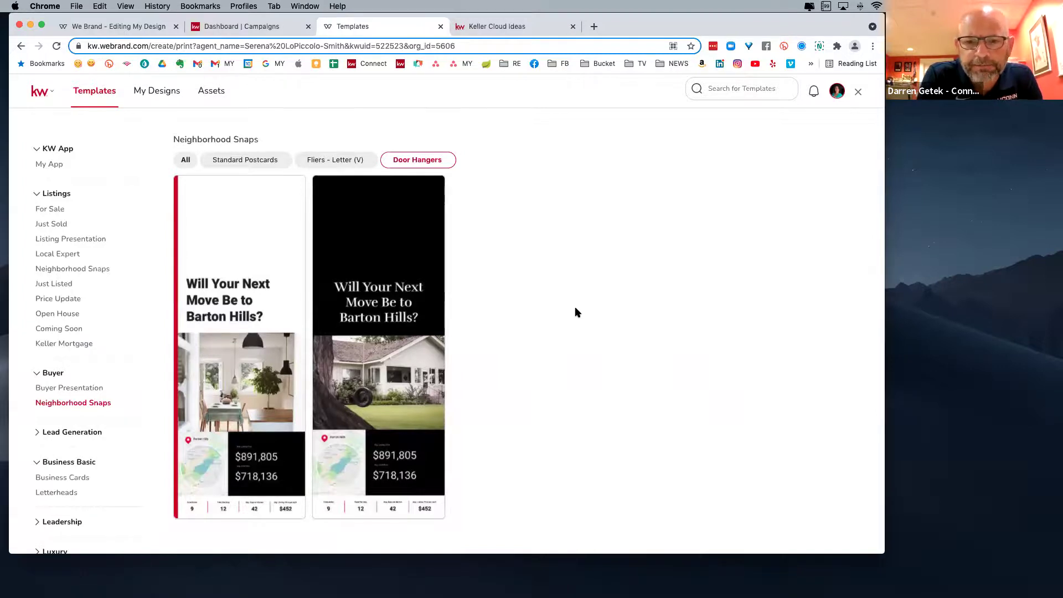
mouse_move(411, 423)
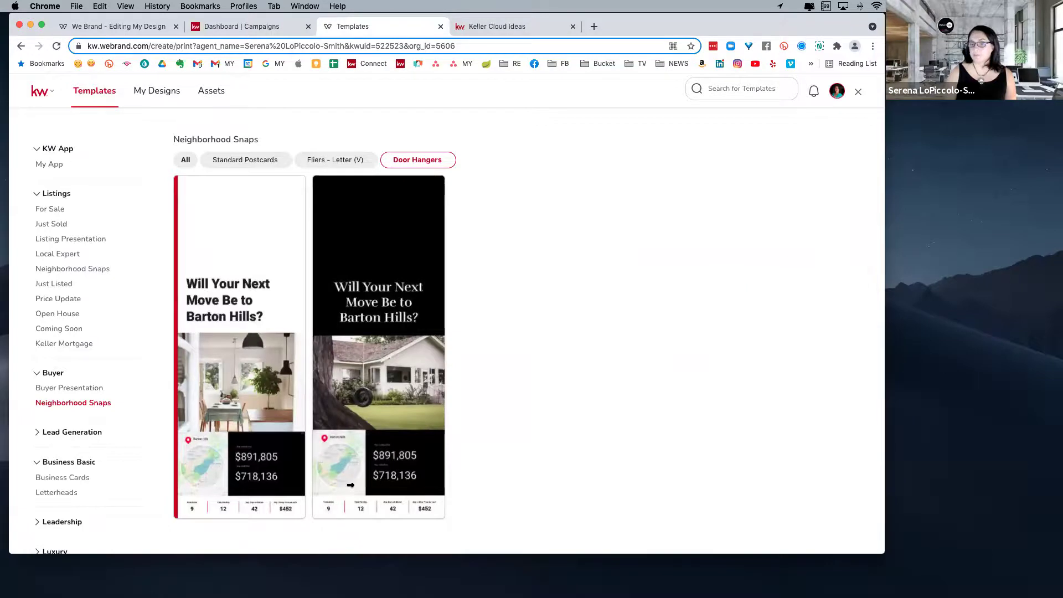
mouse_move(340, 459)
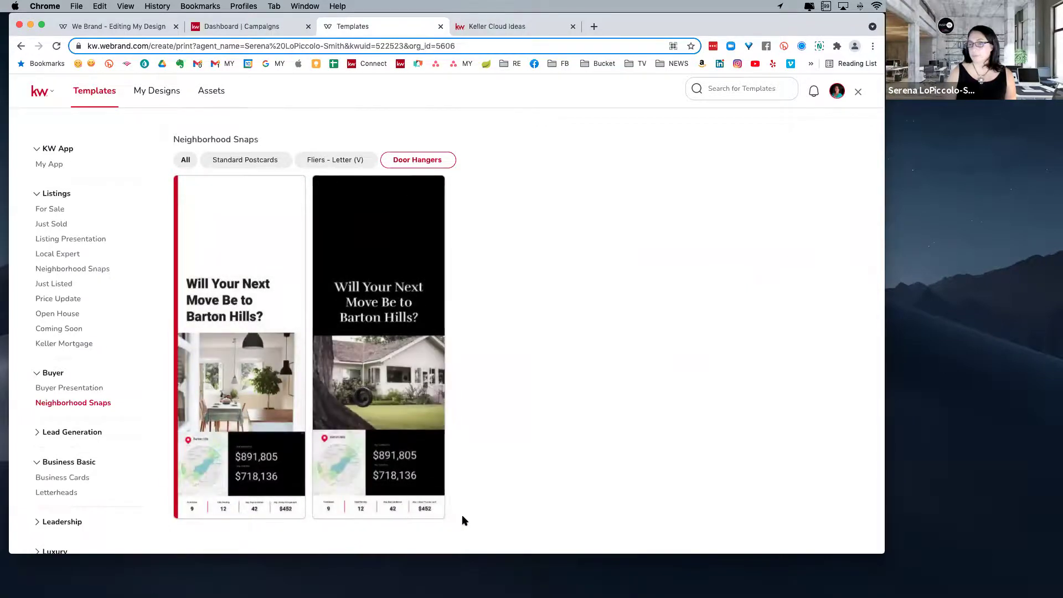
left_click(333, 160)
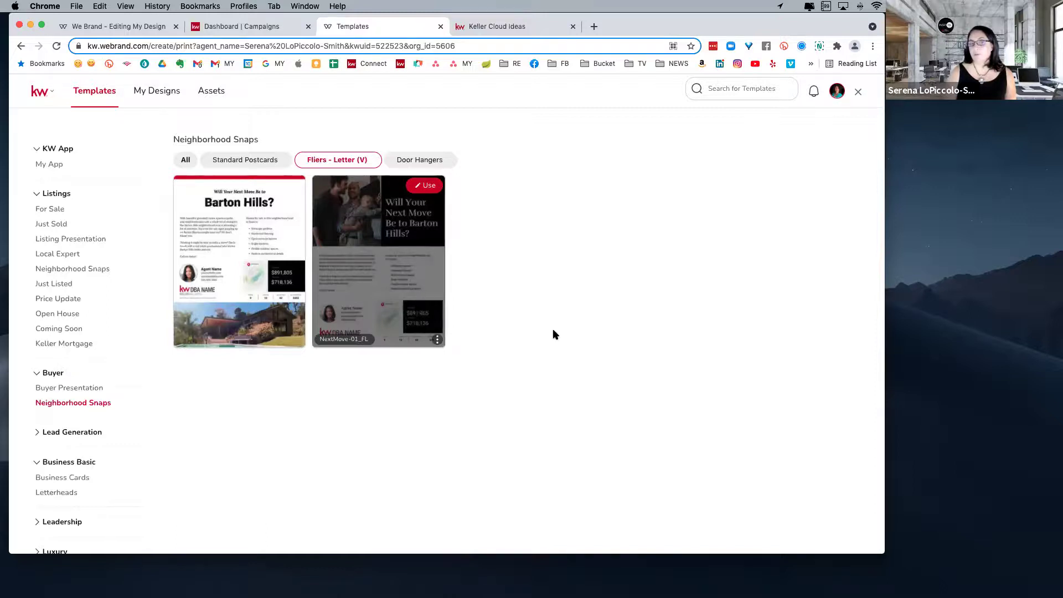
left_click(237, 159)
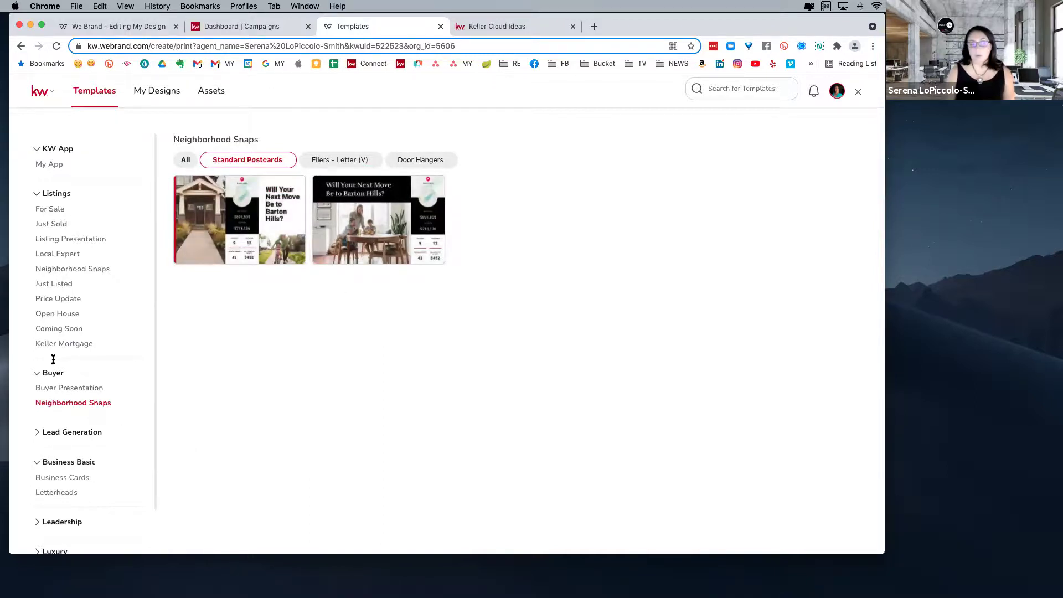
- Show and scroll through the Listings Coming Soon templates
left_click(57, 330)
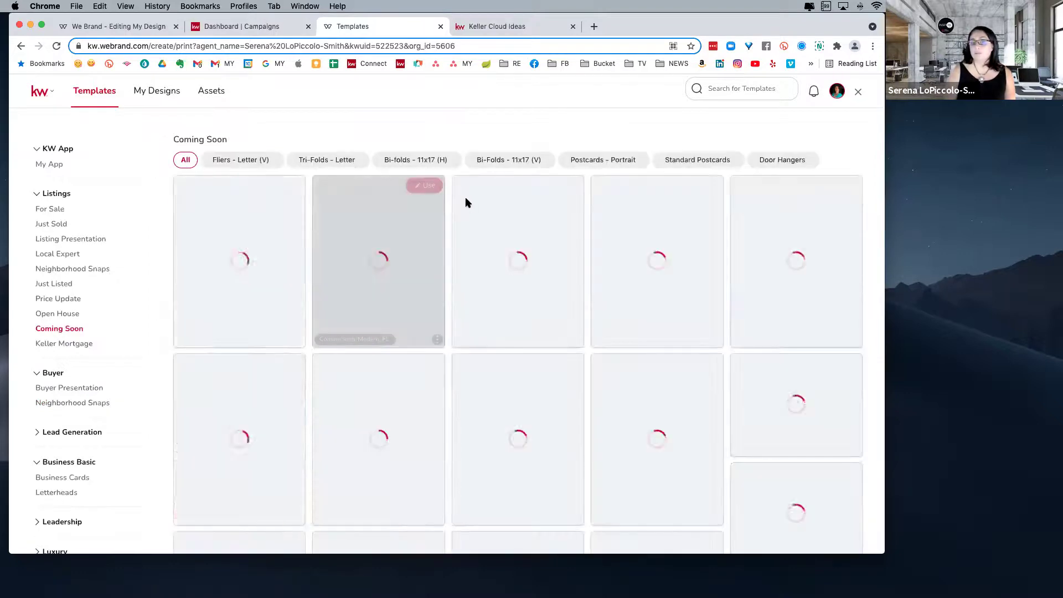
scroll(556, 407, "down", 3)
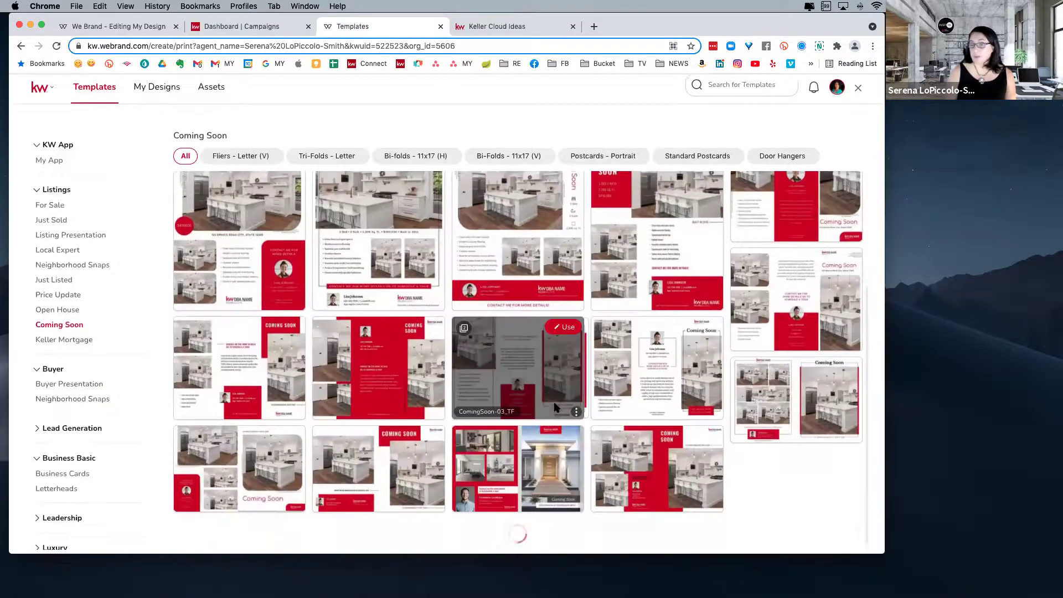
scroll(523, 411, "down", 10)
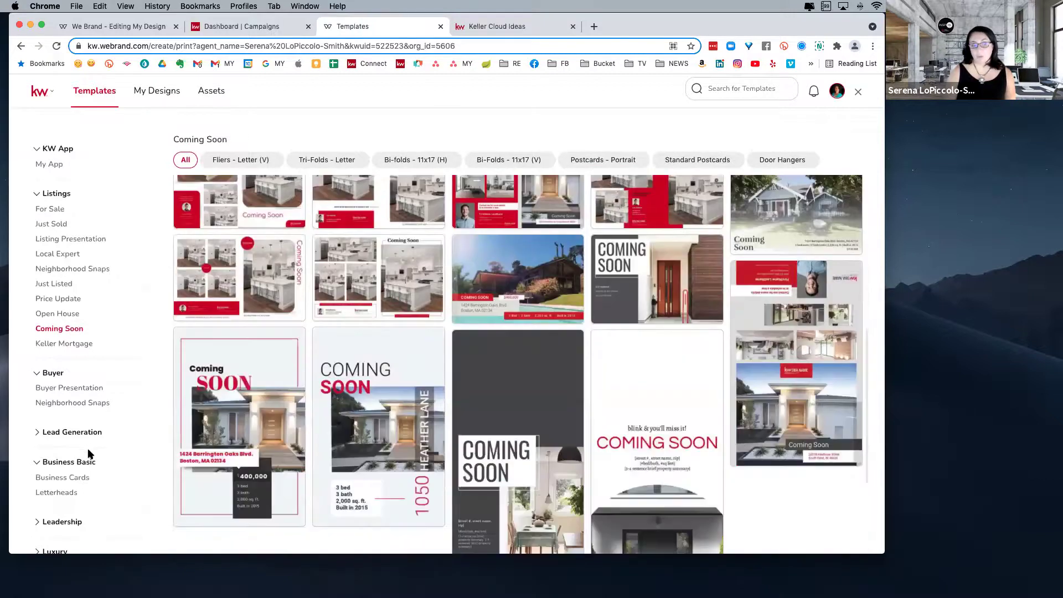
- Expand Collections and show New Designs, containing the Making Memories letter booklet
scroll(76, 483, "down", 2)
left_click(62, 533)
scroll(55, 533, "down", 1)
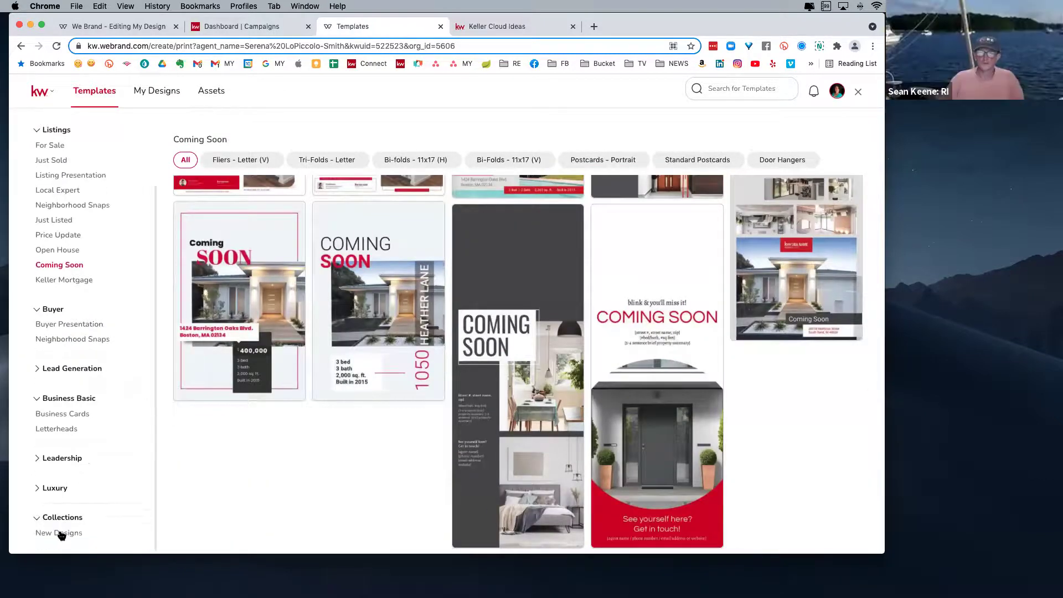
left_click(59, 533)
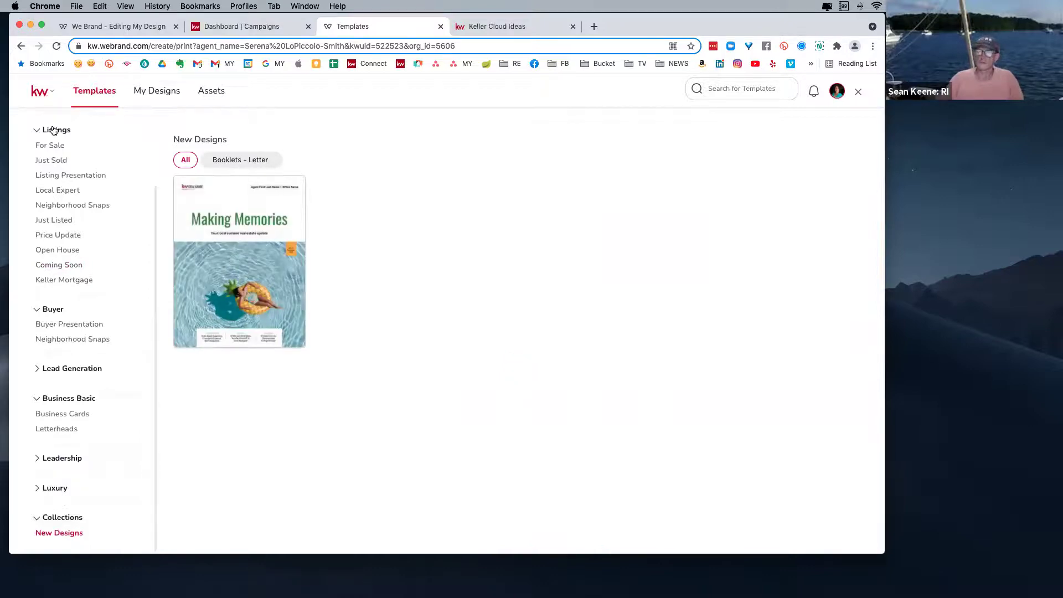
scroll(33, 129, "up", 5)
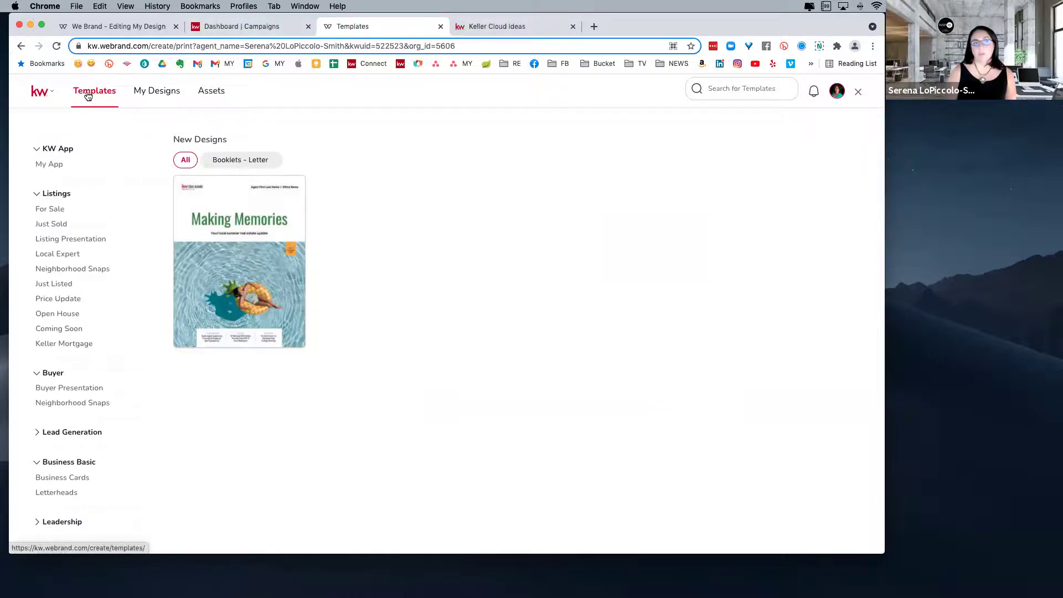
- Load Command in a new browser tab and go to the Designs page
left_click(49, 94)
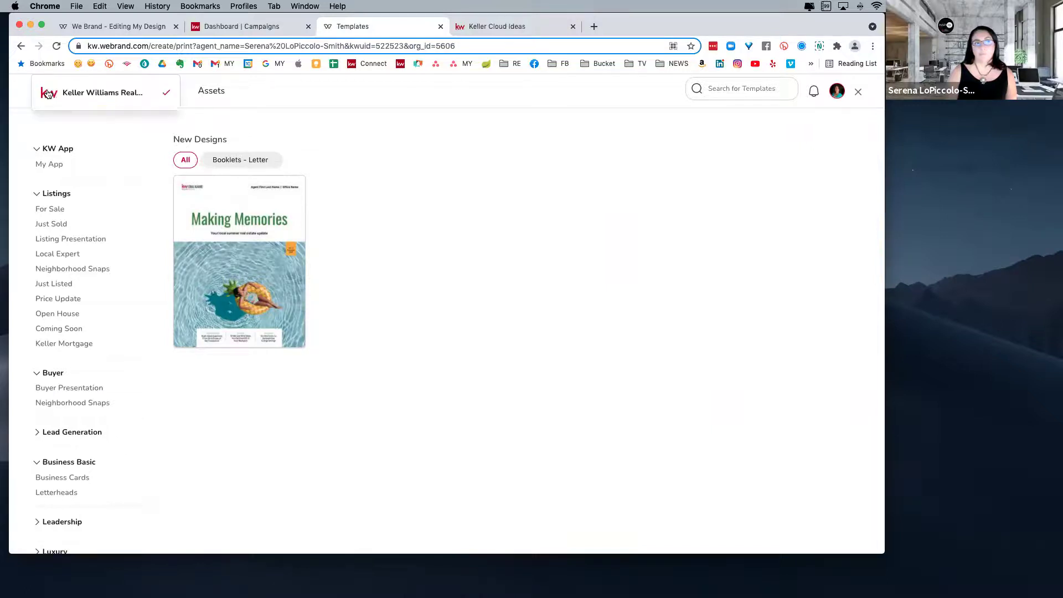
left_click(471, 172)
left_click(595, 27)
left_click(400, 64)
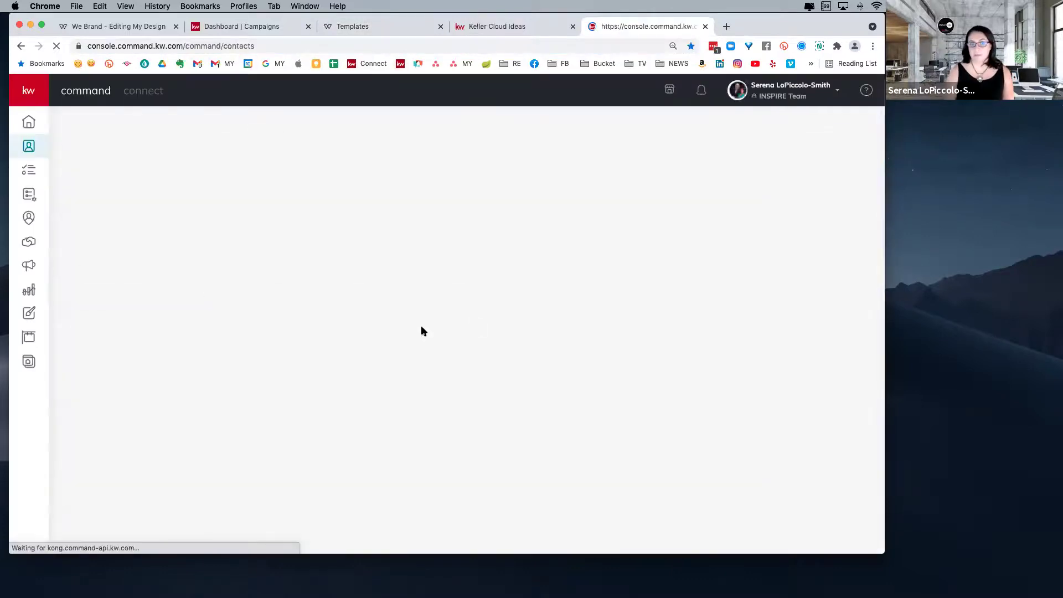
left_click(30, 314)
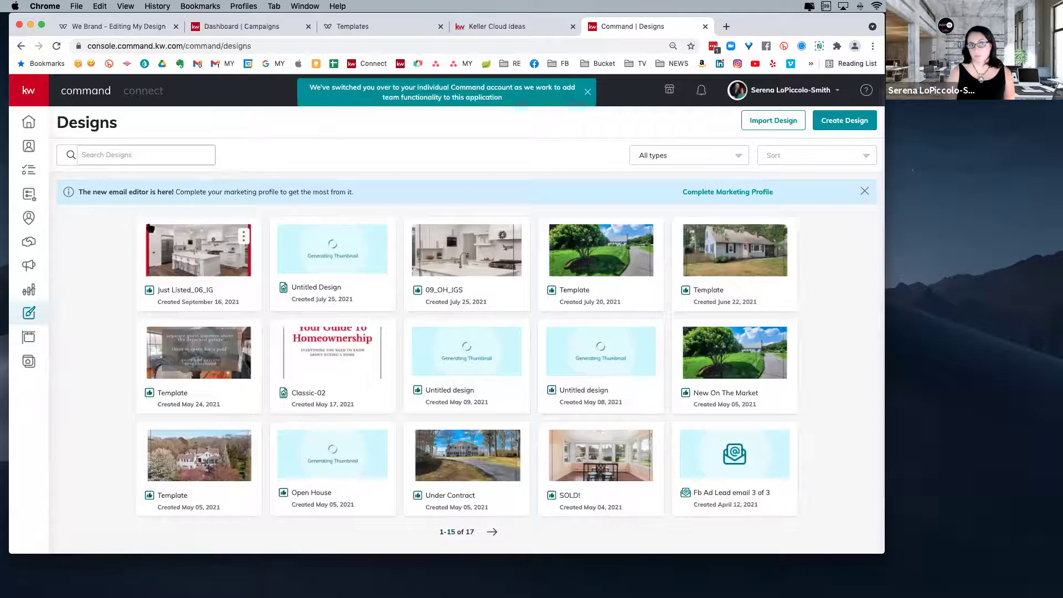
- Start a new Print design from the Create Design dialog
left_click(844, 121)
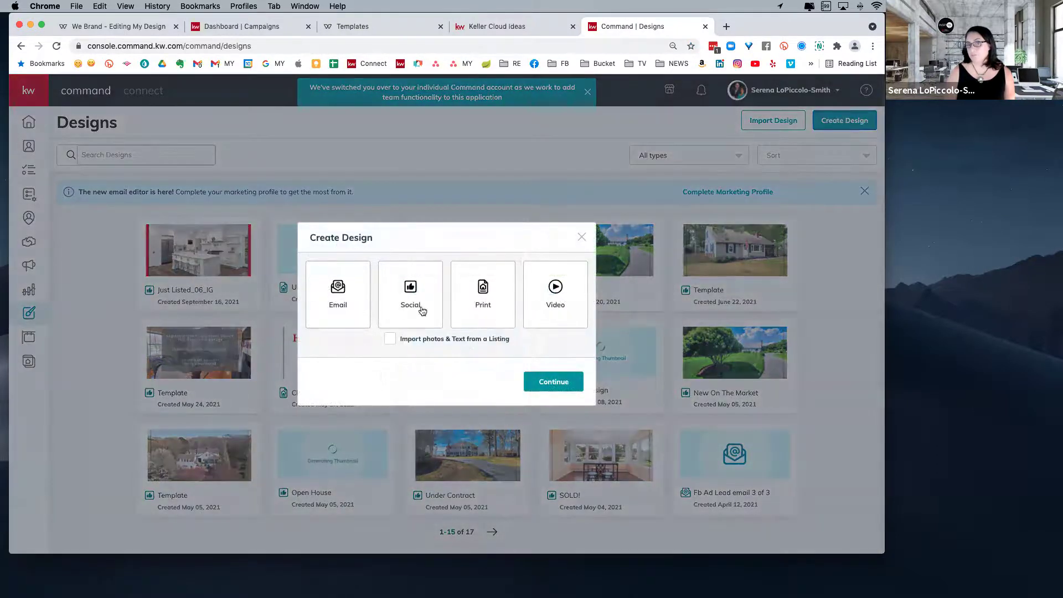
left_click(481, 298)
left_click(554, 383)
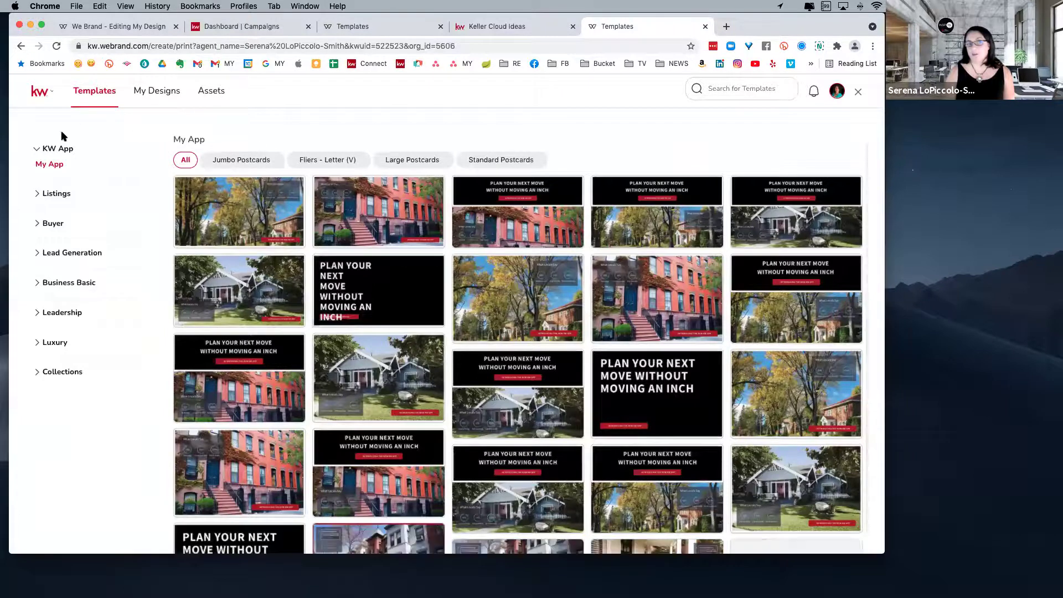
- Try the Jumbo, Fliers - Letter (V) and Large Postcards filters and expand sidebar categories
left_click(267, 160)
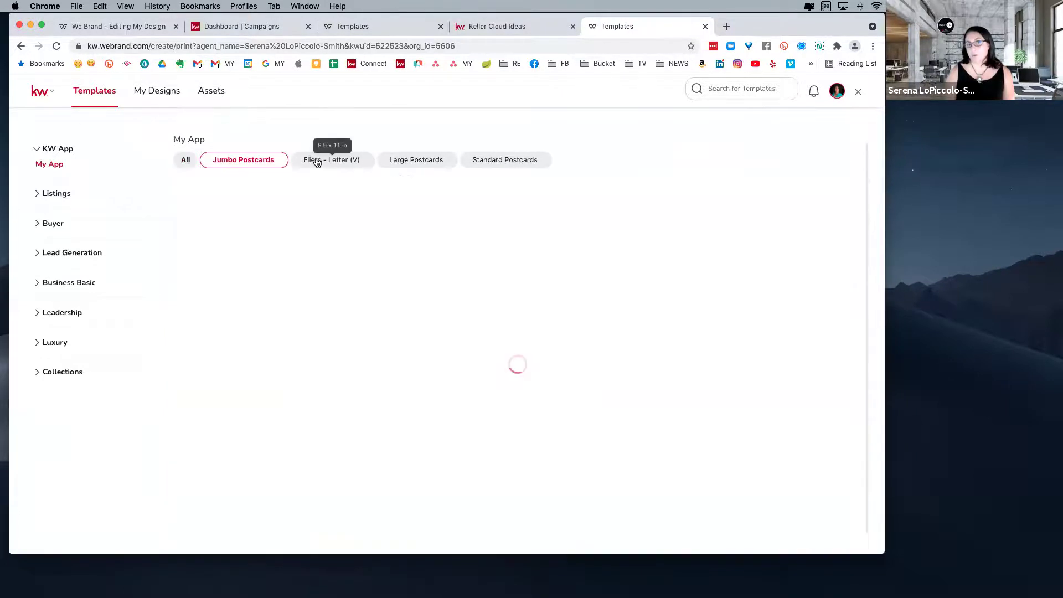
left_click(331, 160)
left_click(398, 165)
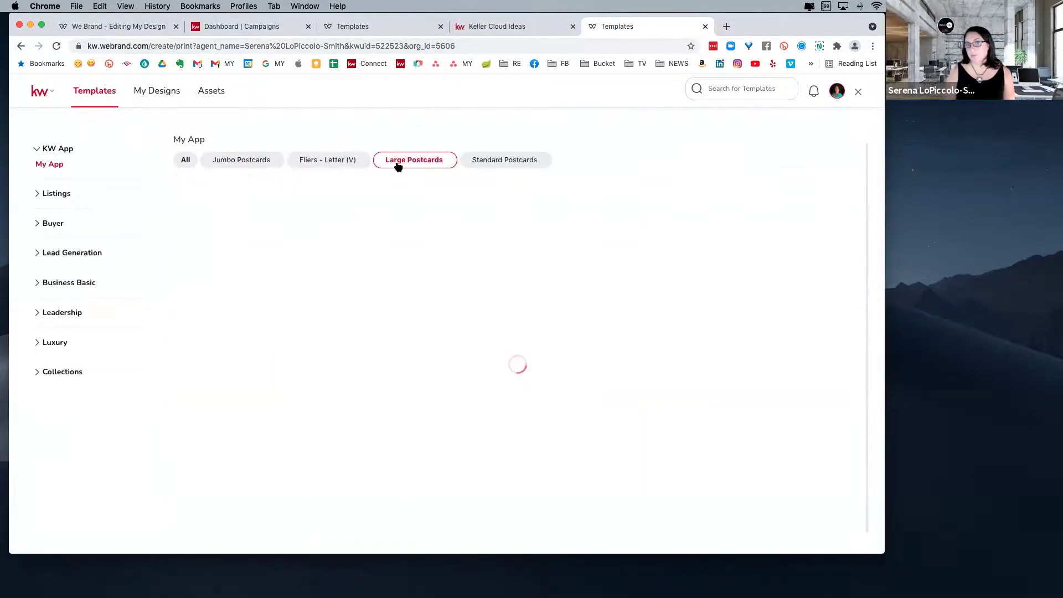
left_click(37, 195)
left_click(38, 195)
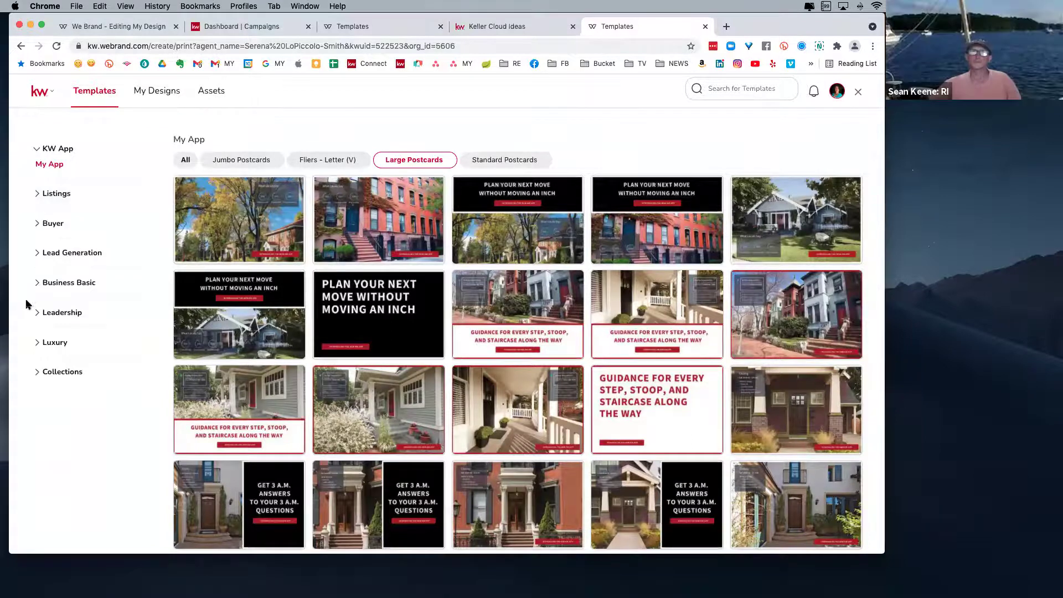
left_click(37, 285)
left_click(37, 254)
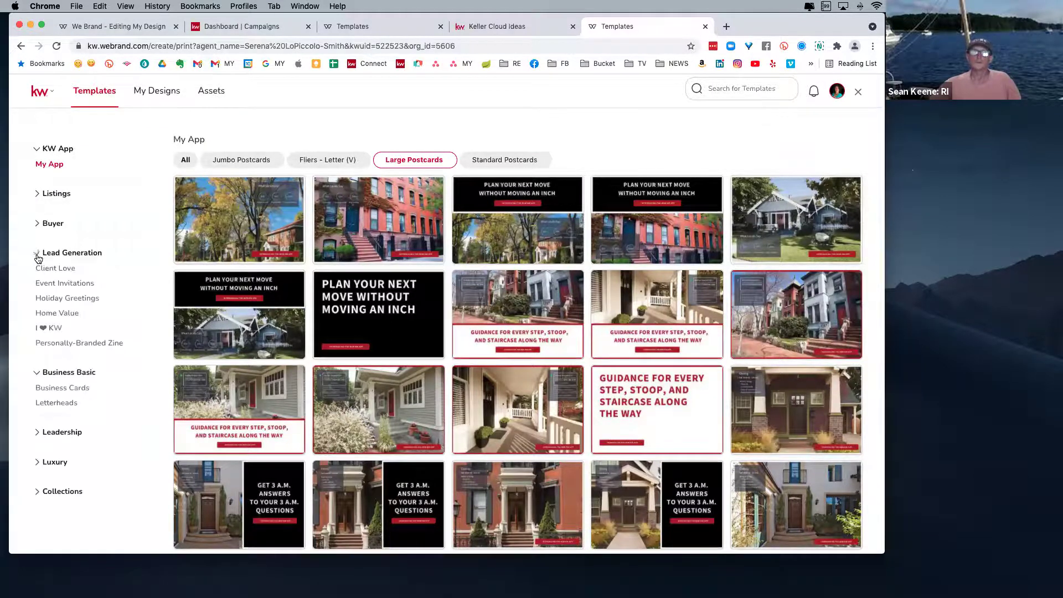
left_click(40, 226)
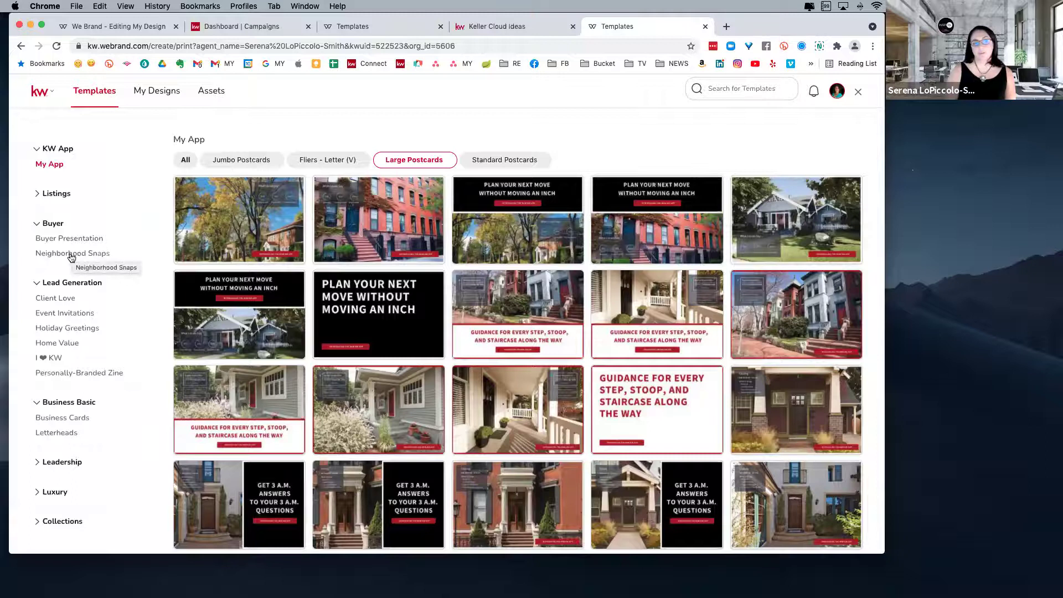
- Open Buyer Neighborhood Snaps, filter Door Hangers, and use the black Barton Hills door hanger
left_click(67, 255)
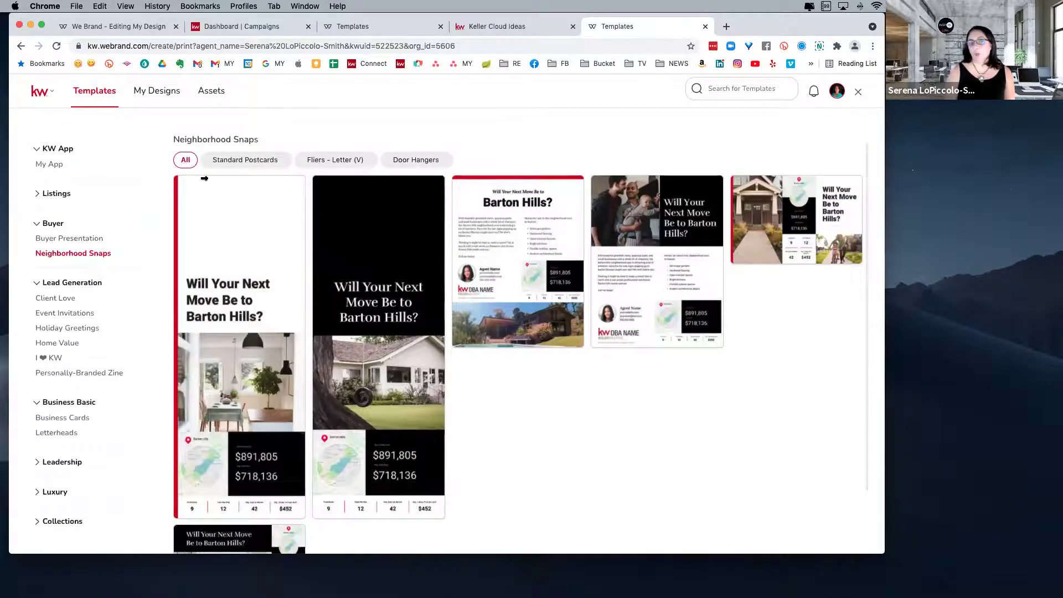
left_click(414, 160)
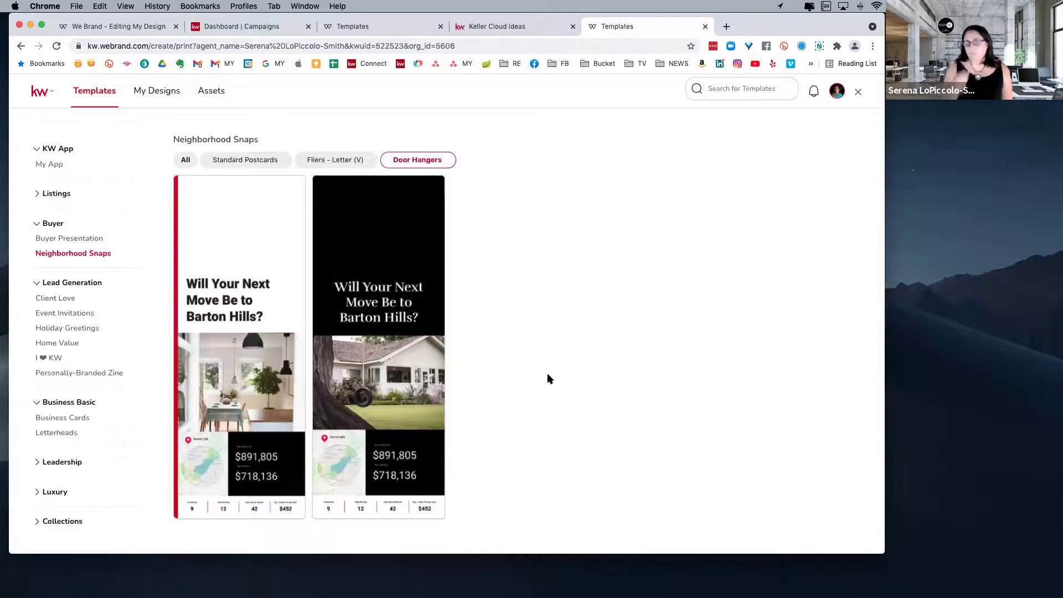
mouse_move(372, 387)
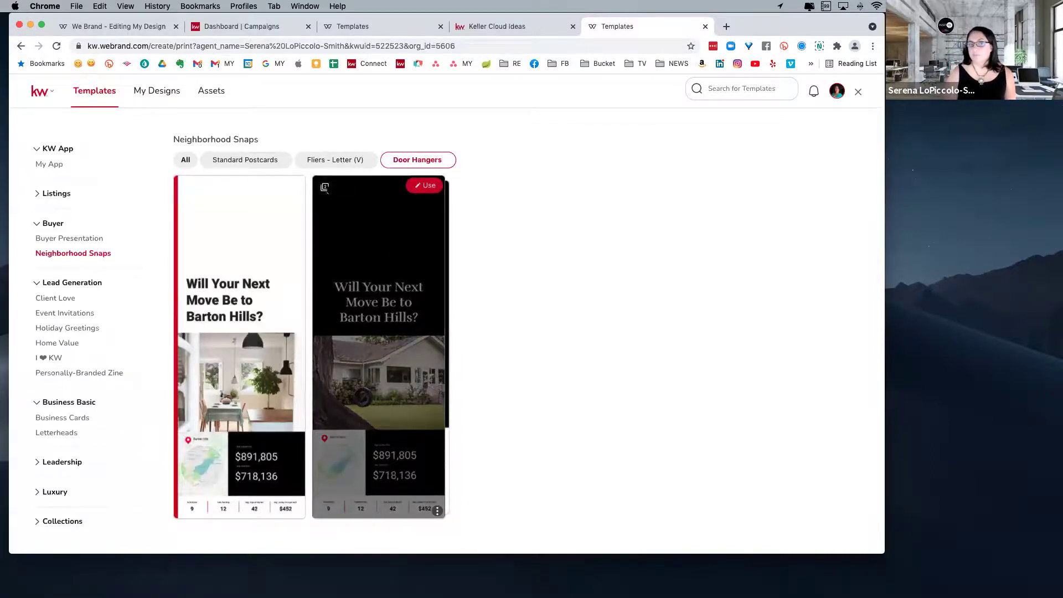
left_click(426, 188)
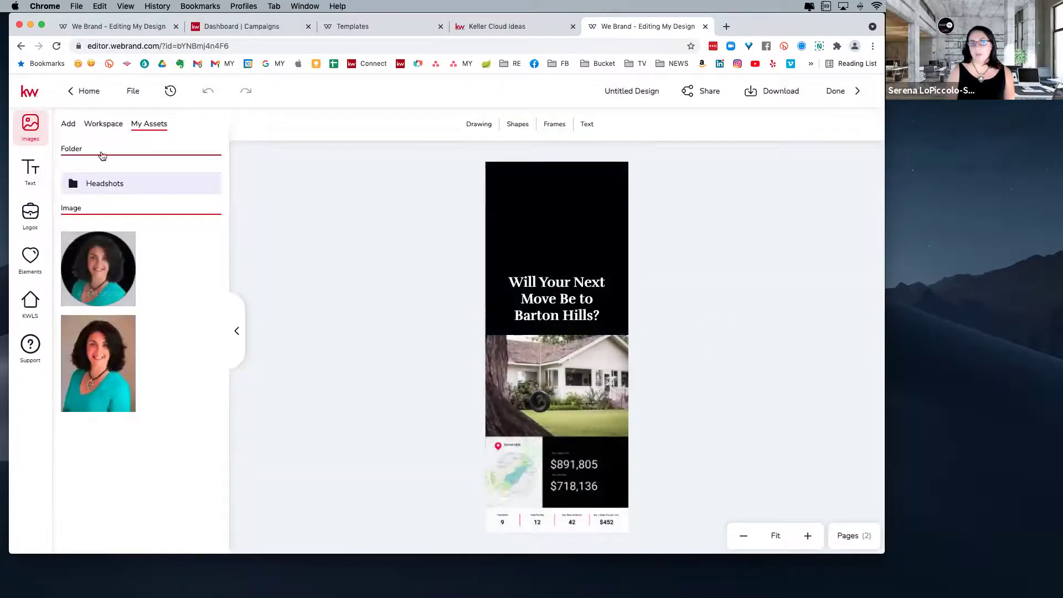
left_click(68, 124)
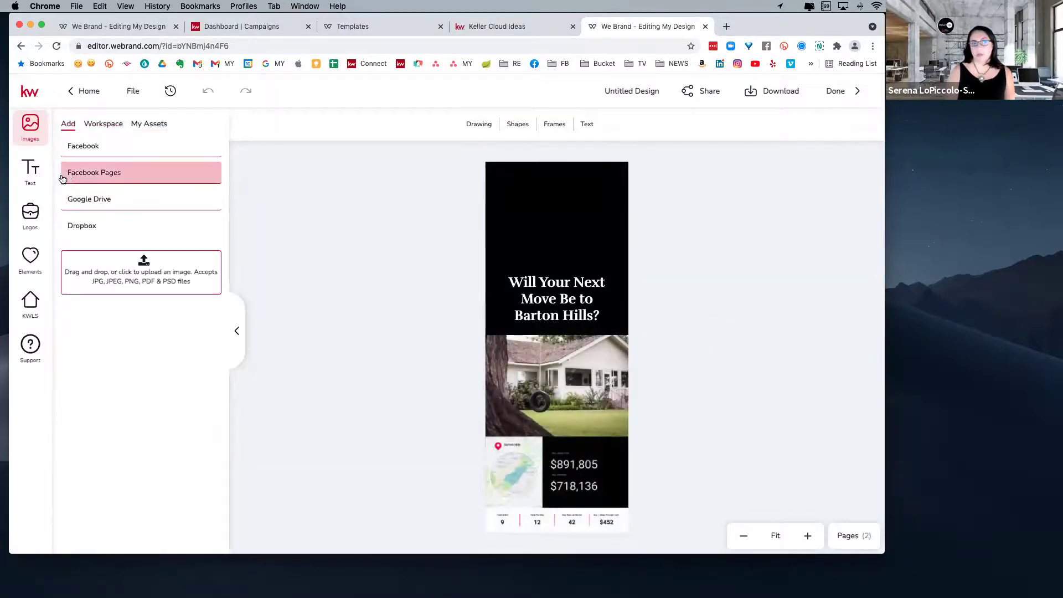
left_click(27, 221)
left_click(30, 258)
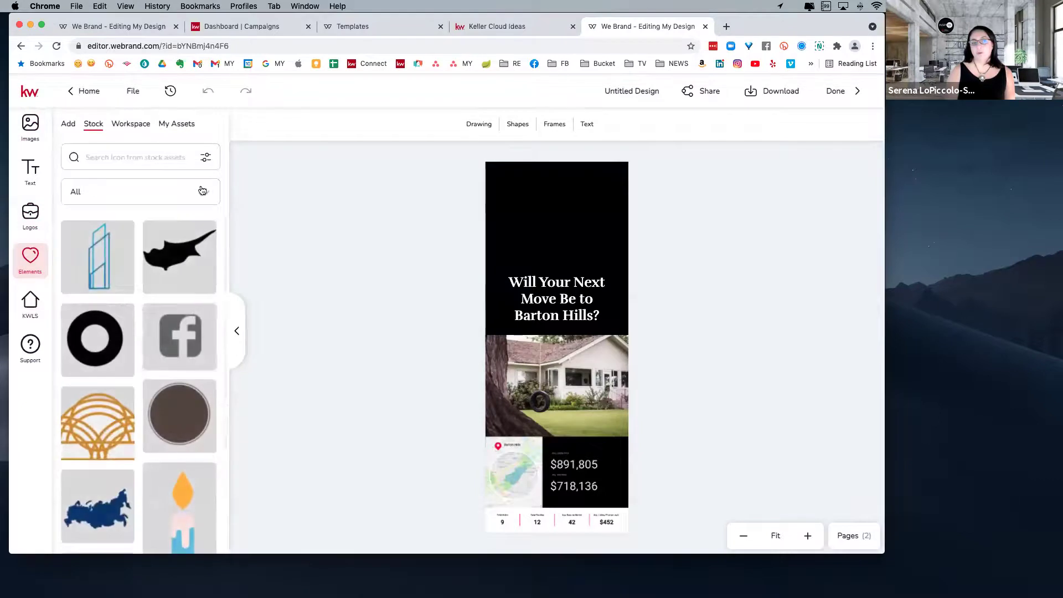
scroll(183, 305, "down", 5)
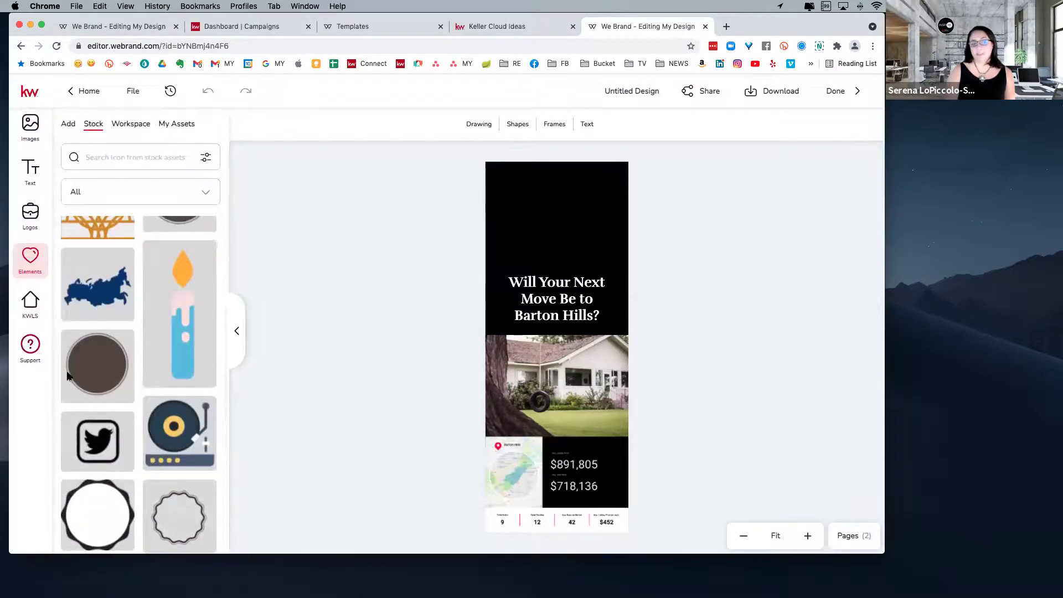
scroll(166, 383, "down", 8)
scroll(165, 383, "down", 10)
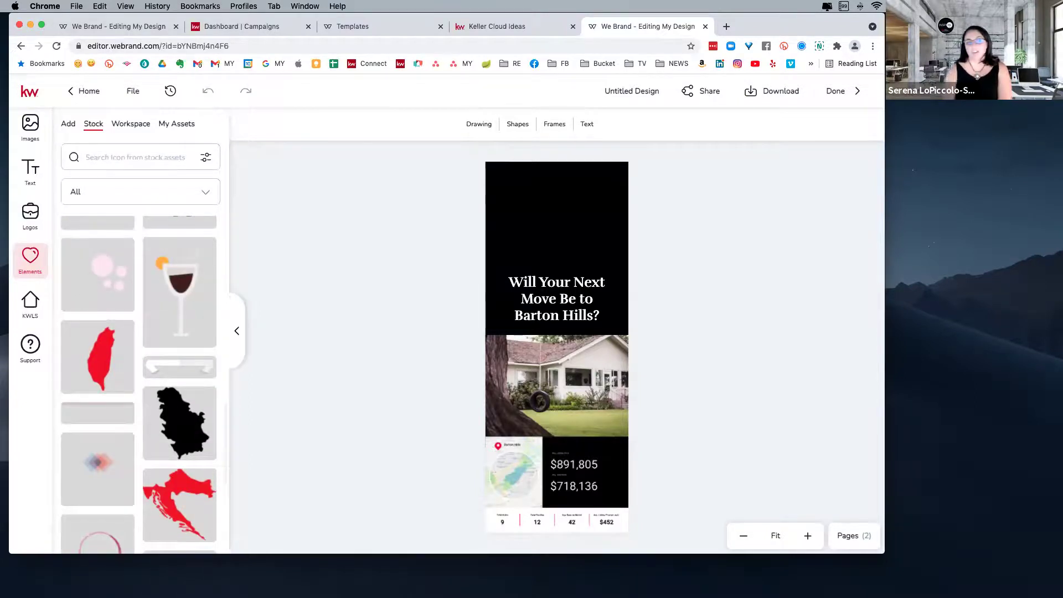
left_click(29, 126)
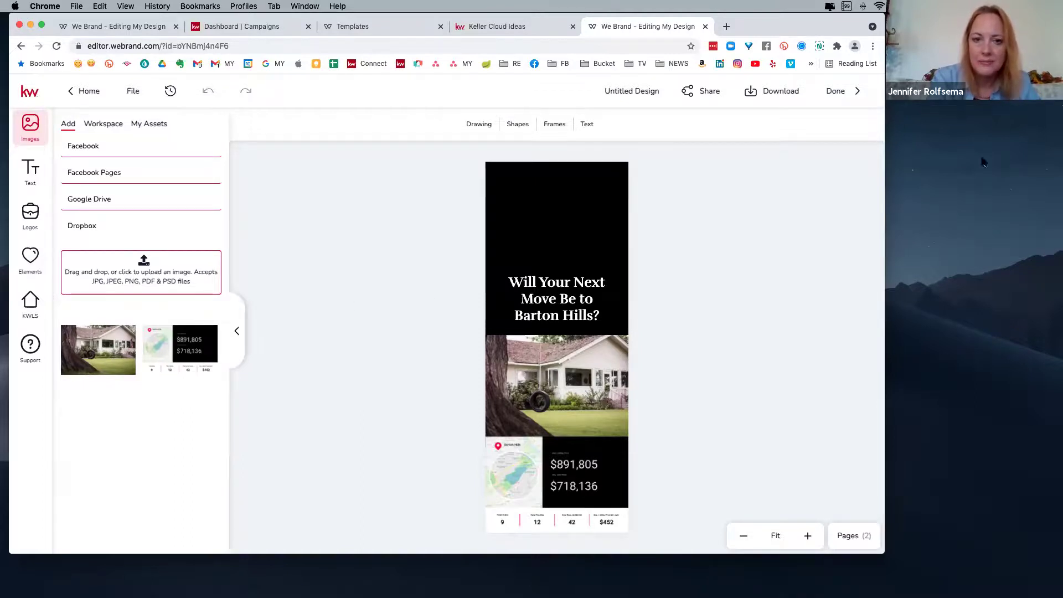
- View the door hanger's download PDF for printing, then return to the New Designs templates
left_click(762, 93)
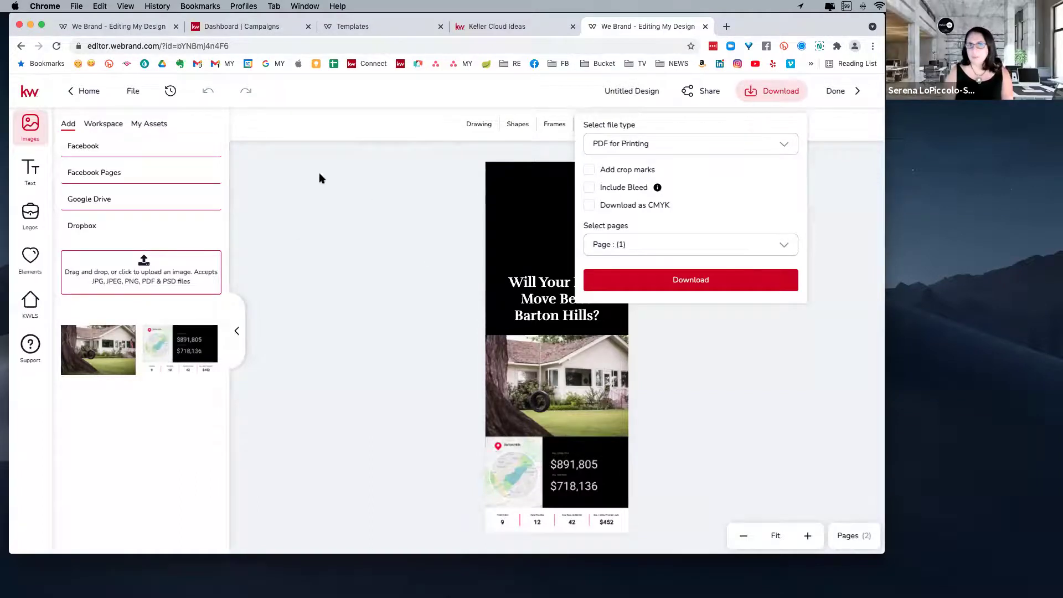
left_click(372, 24)
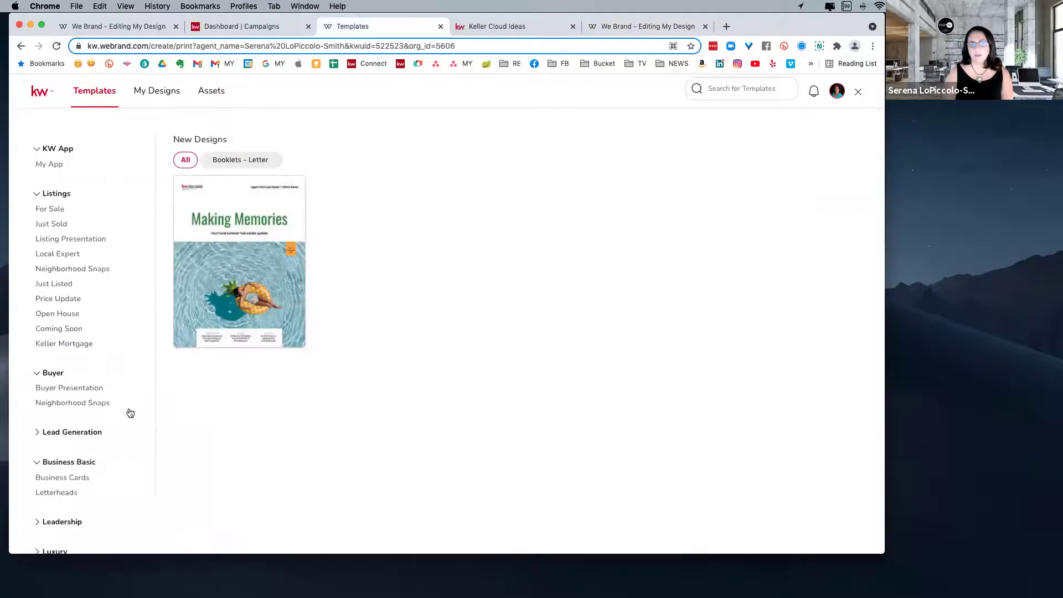
- Show the five letter-size booklet templates under Listings > Listing Presentation
scroll(128, 410, "down", 2)
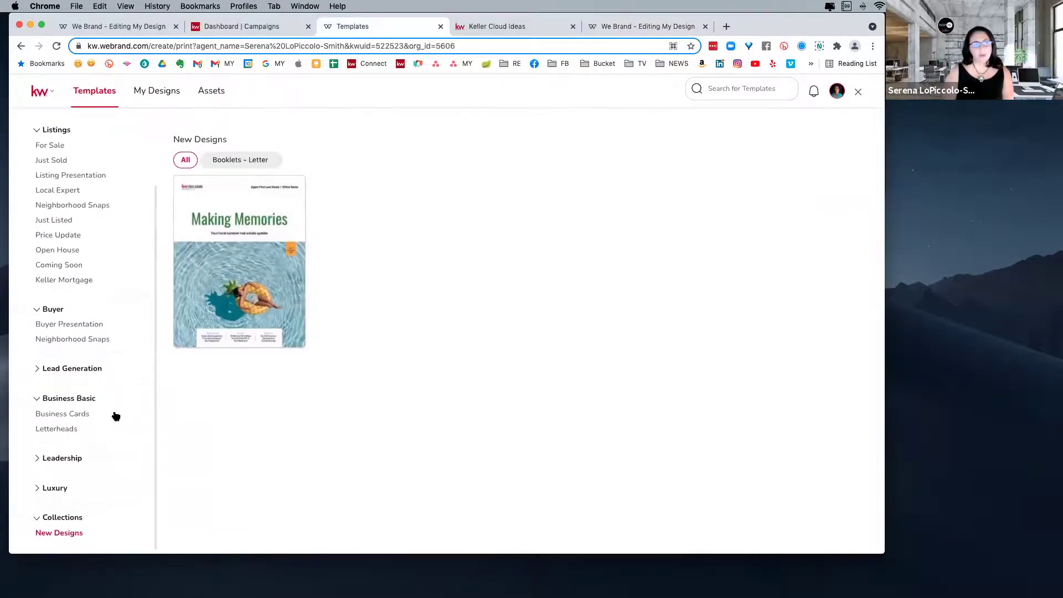
scroll(81, 257, "up", 1)
scroll(81, 257, "up", 1)
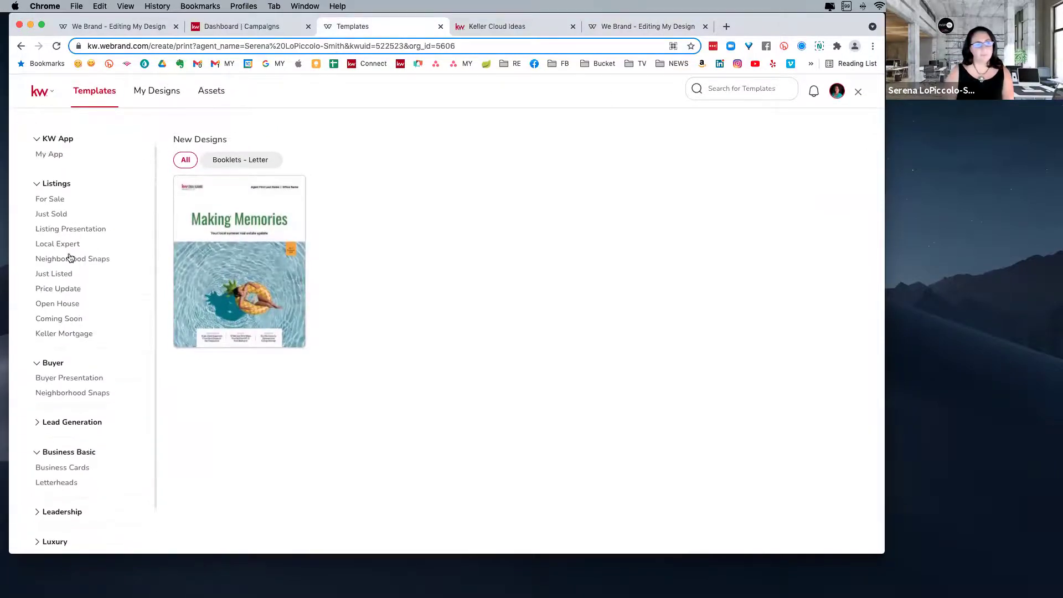
left_click(69, 229)
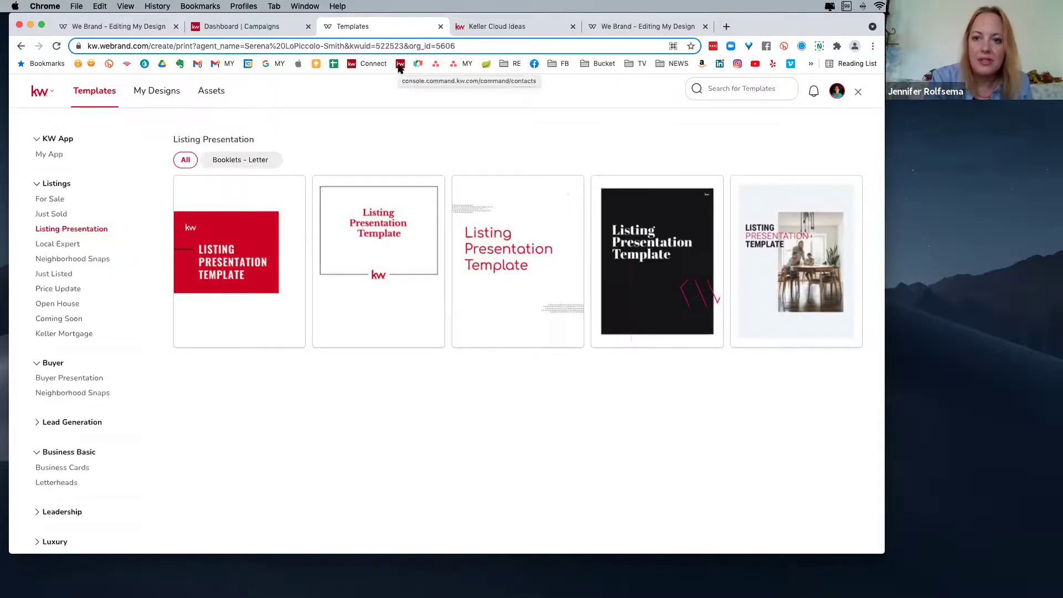
- Search Google for 'keller williams agent store' in a new tab
left_click(727, 27)
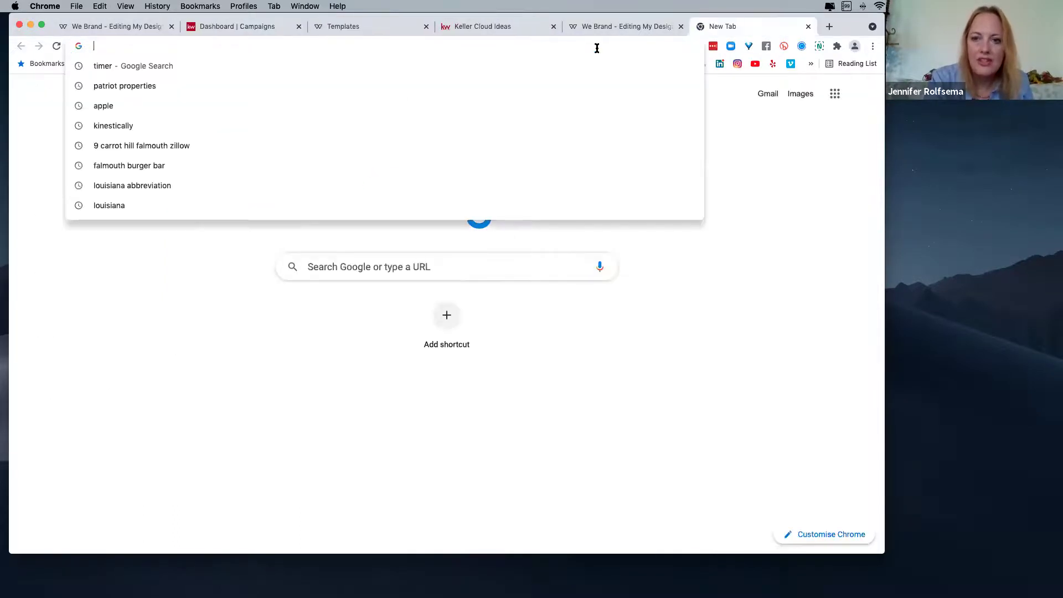
type("keller williams aget")
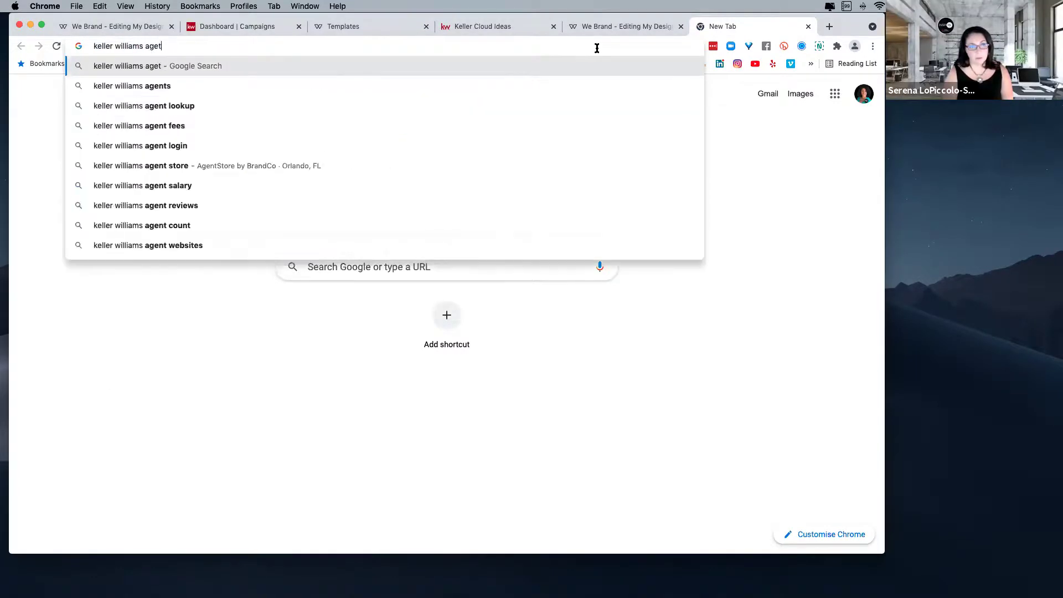
key("BackSpace")
type("nt store")
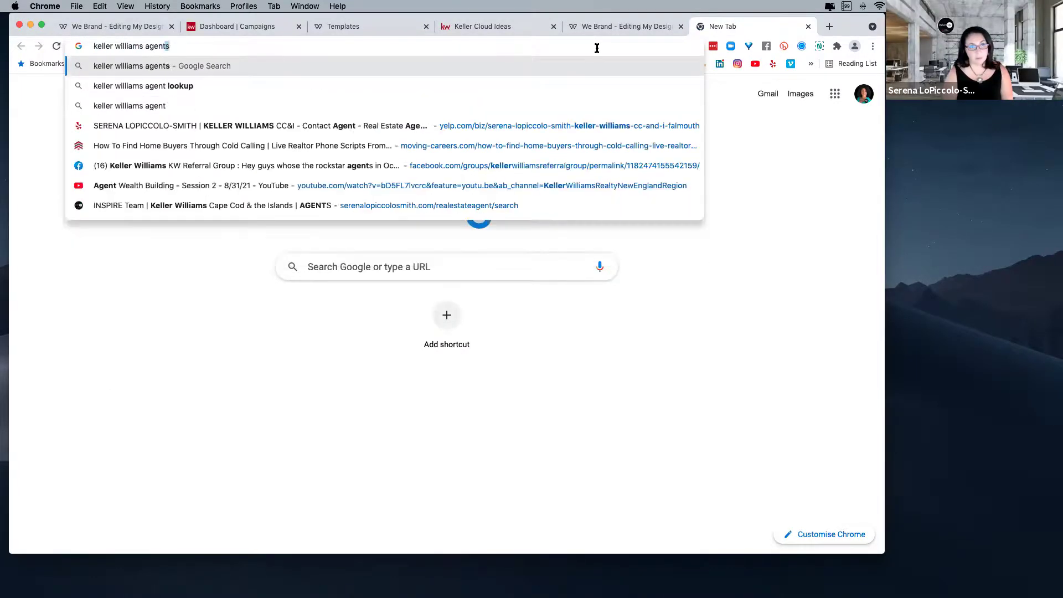
key("Return")
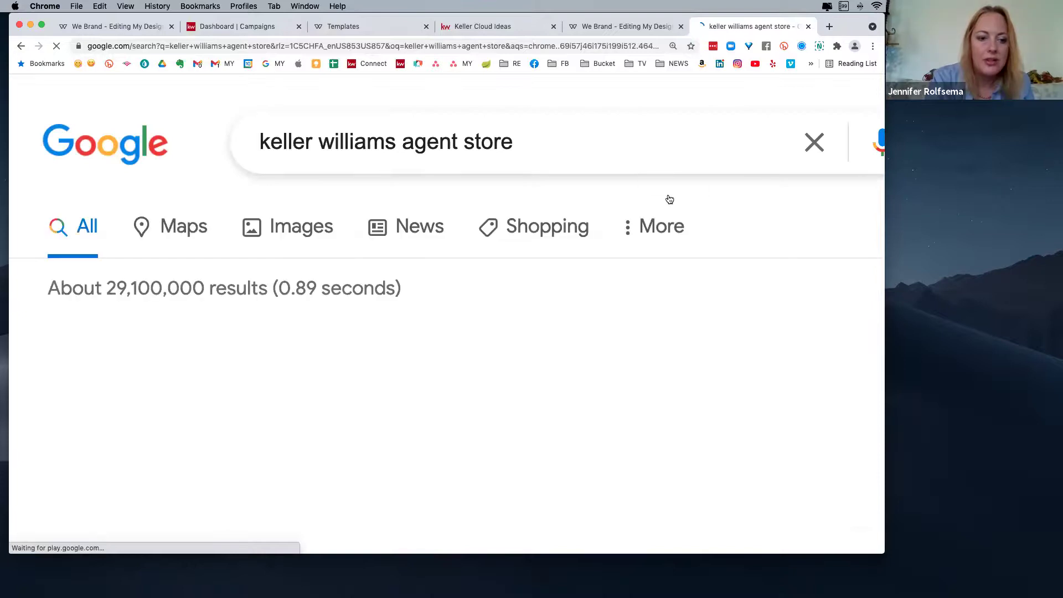
- Zoom the results to 150% and open the 'Keller Williams - AgentStore.com' result
key("super+minus")
key("super+minus")
key("super+minus")
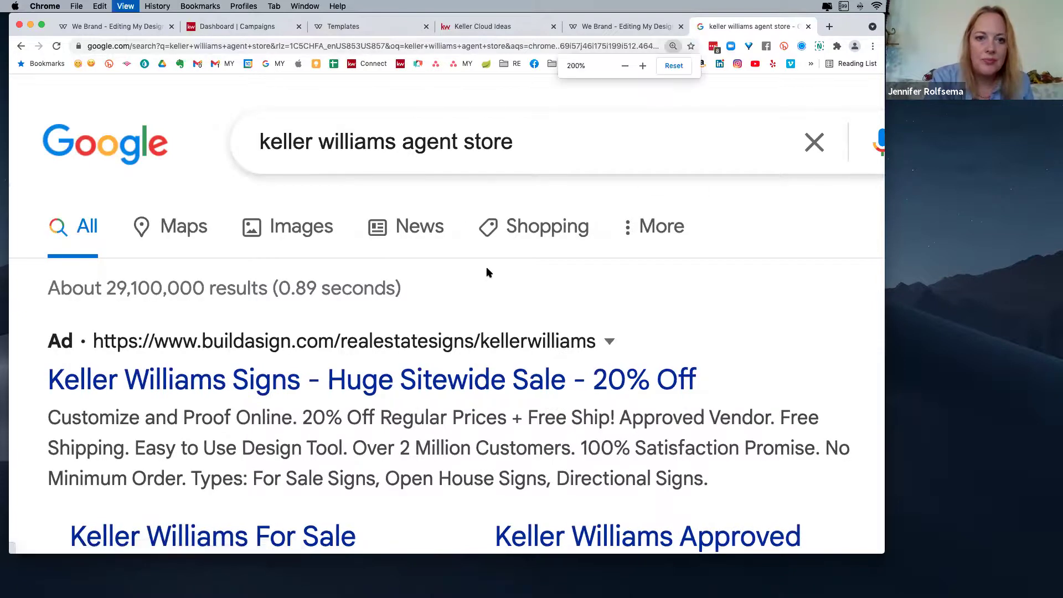
scroll(328, 410, "down", 3)
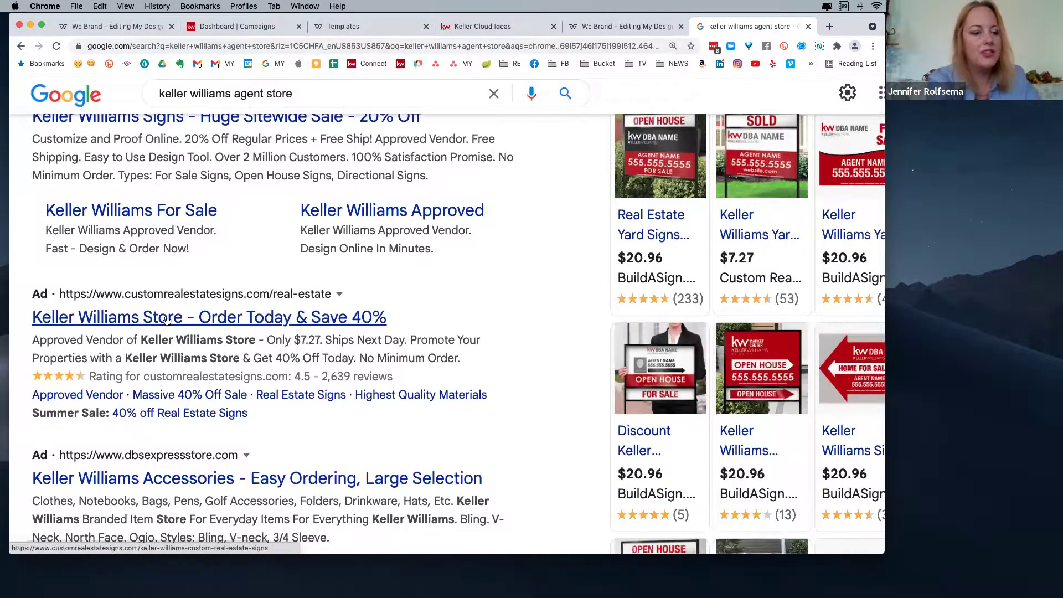
scroll(417, 395, "down", 5)
scroll(417, 402, "down", 1)
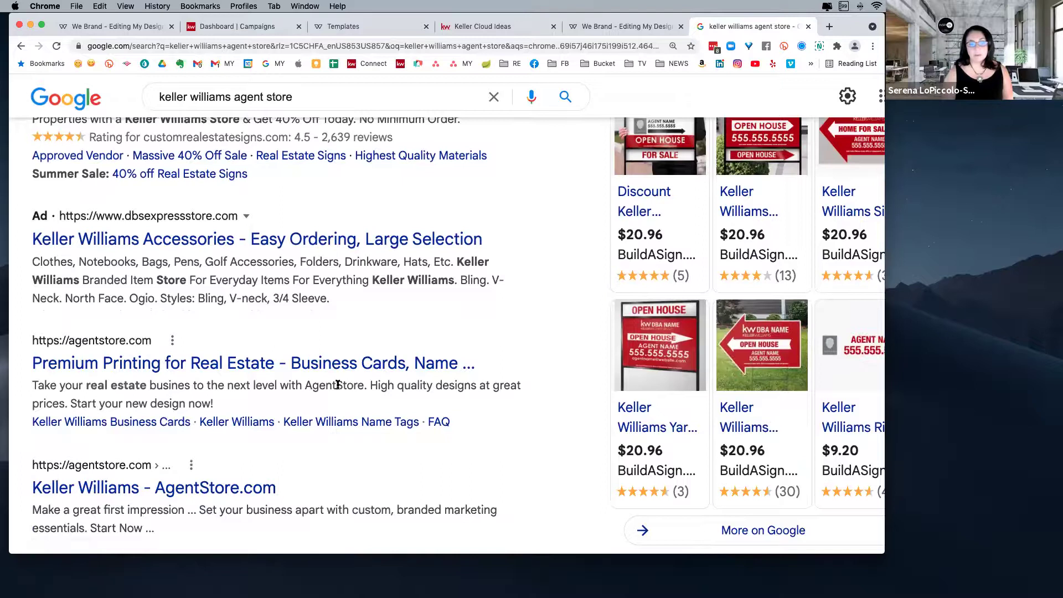
scroll(338, 384, "down", 3)
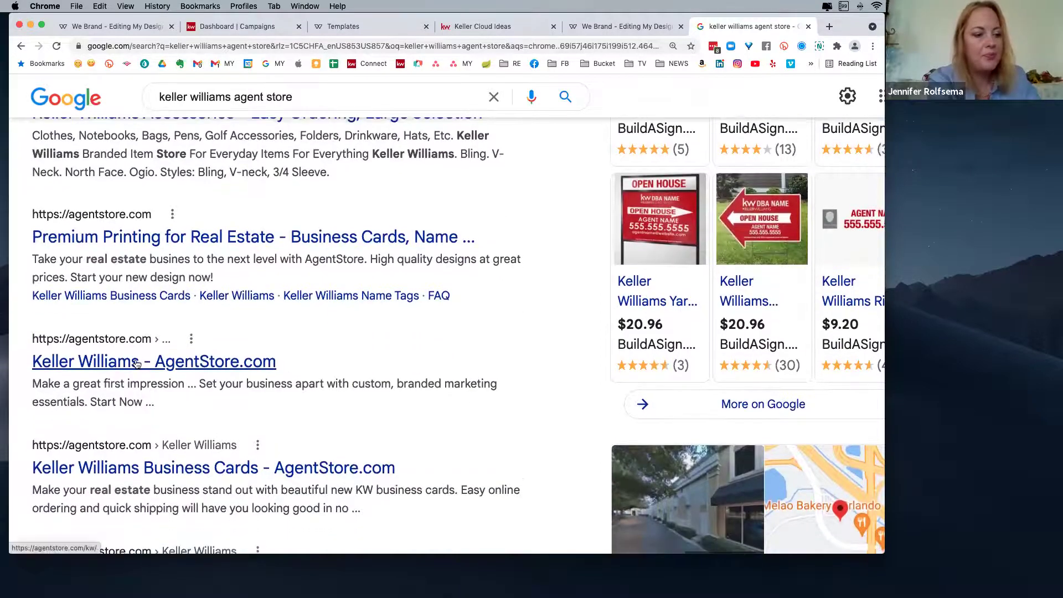
left_click(136, 363)
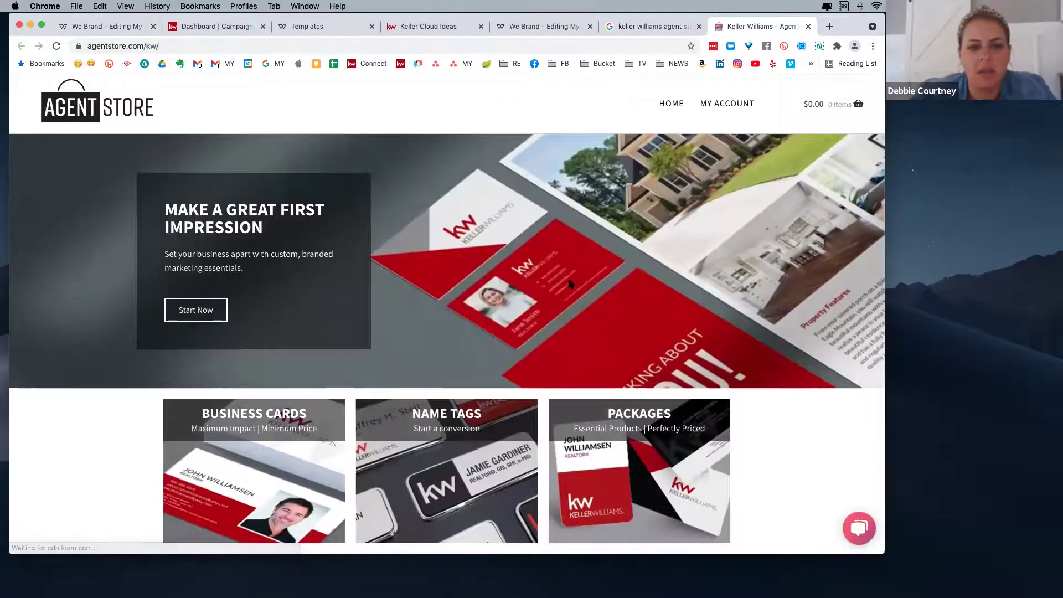
- Browse AgentStore's Keller Williams page down to the BrandCo custom designs footer, selecting its URL
scroll(579, 281, "down", 2)
scroll(570, 283, "up", 1)
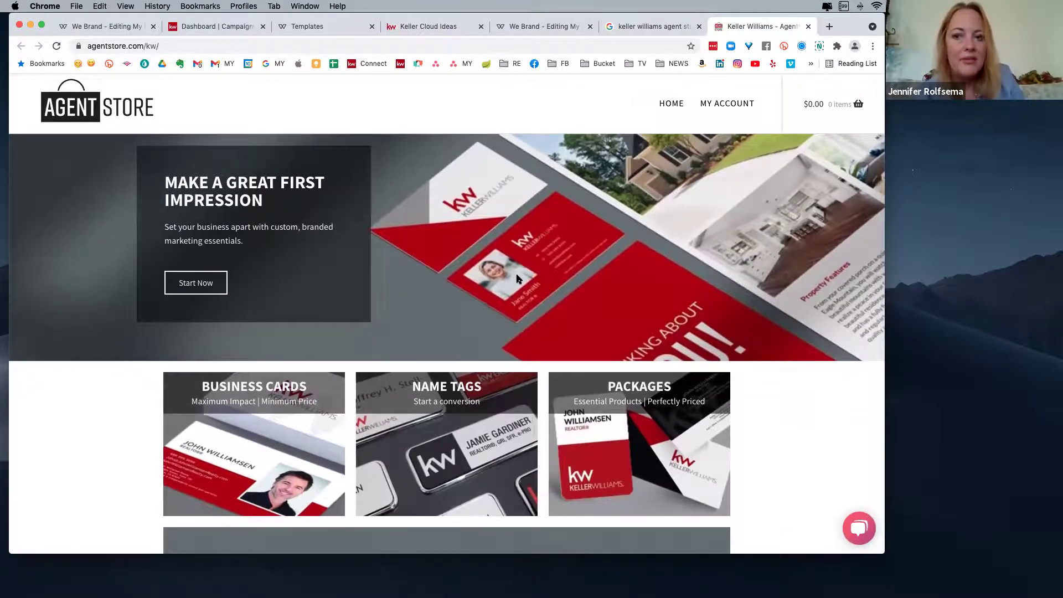
scroll(519, 278, "down", 5)
scroll(519, 279, "down", 2)
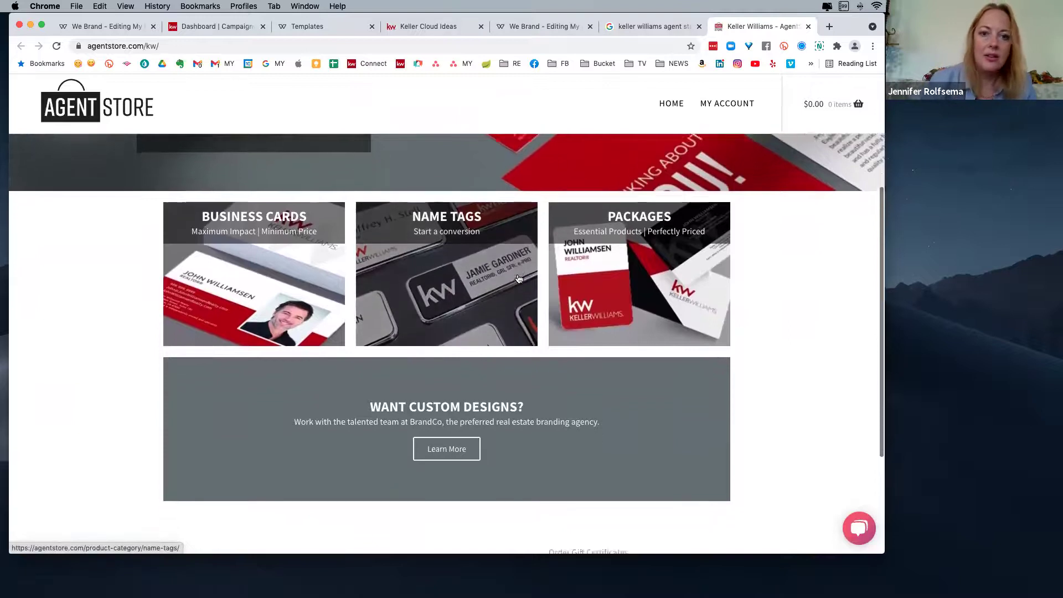
scroll(623, 300, "down", 4)
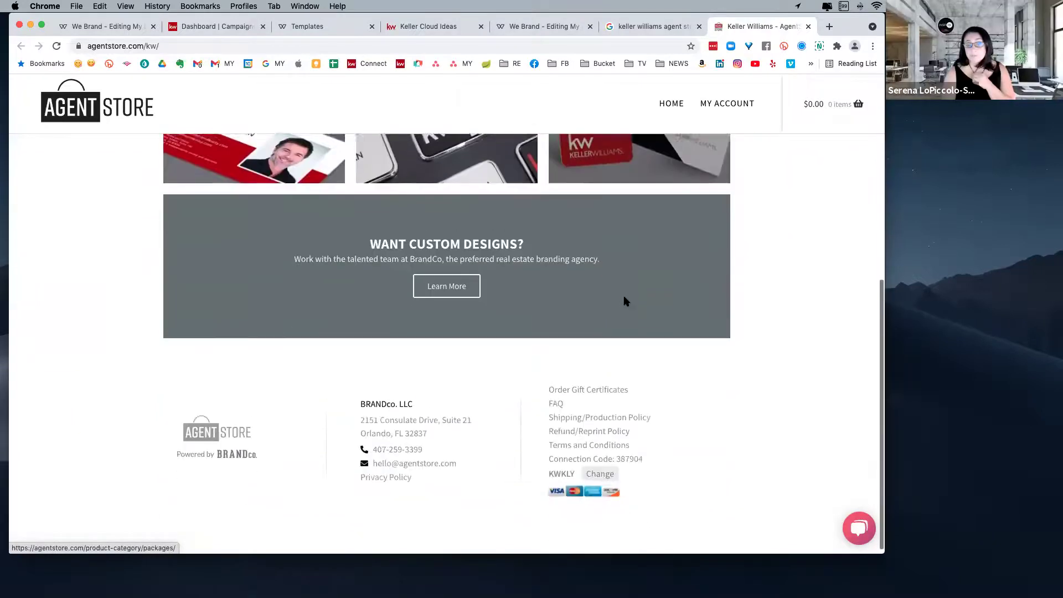
scroll(624, 300, "up", 10)
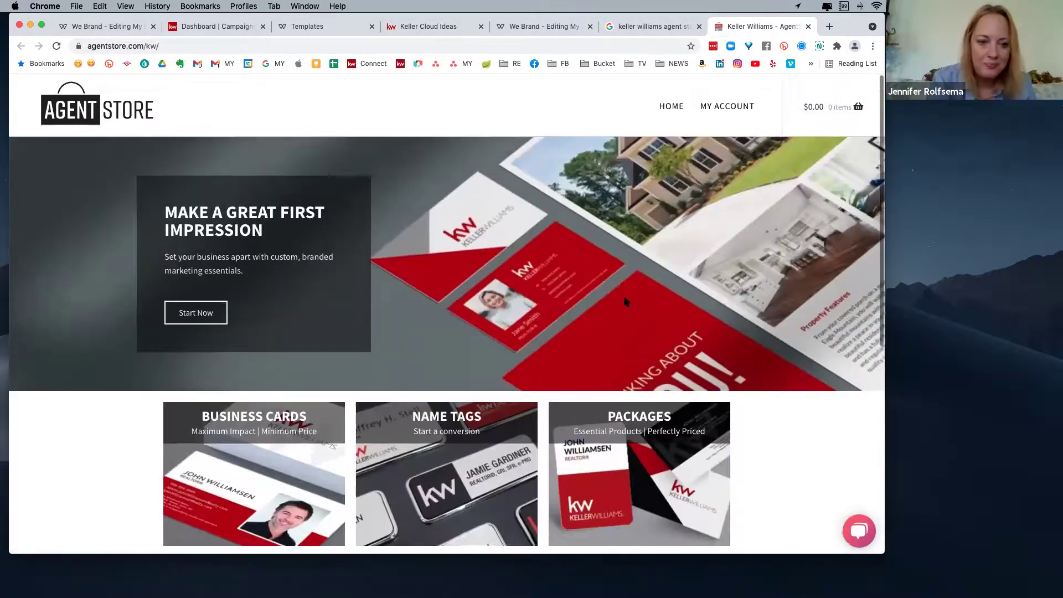
left_click(172, 46)
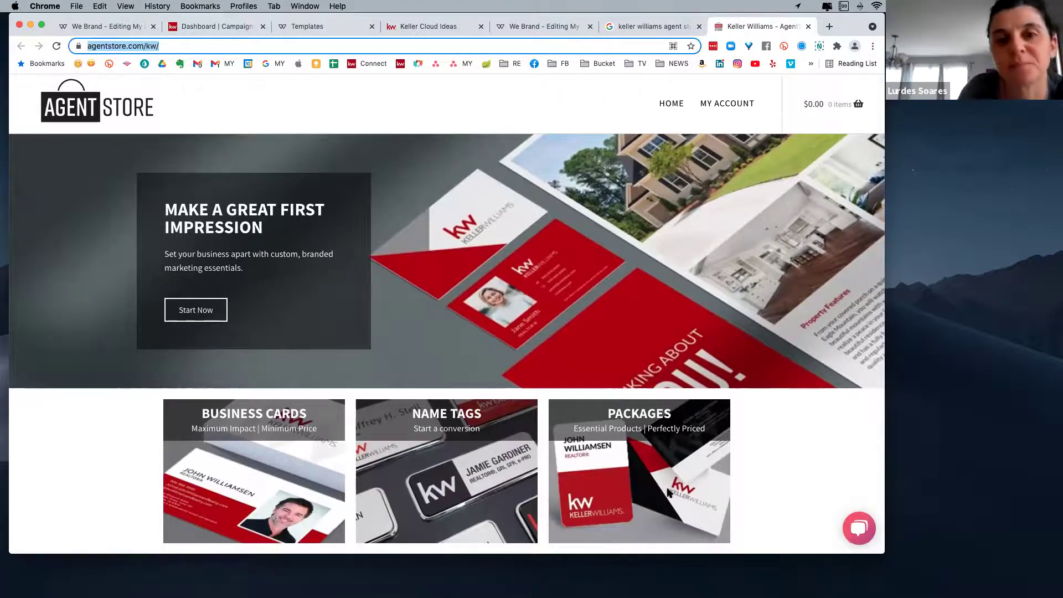
scroll(669, 493, "down", 6)
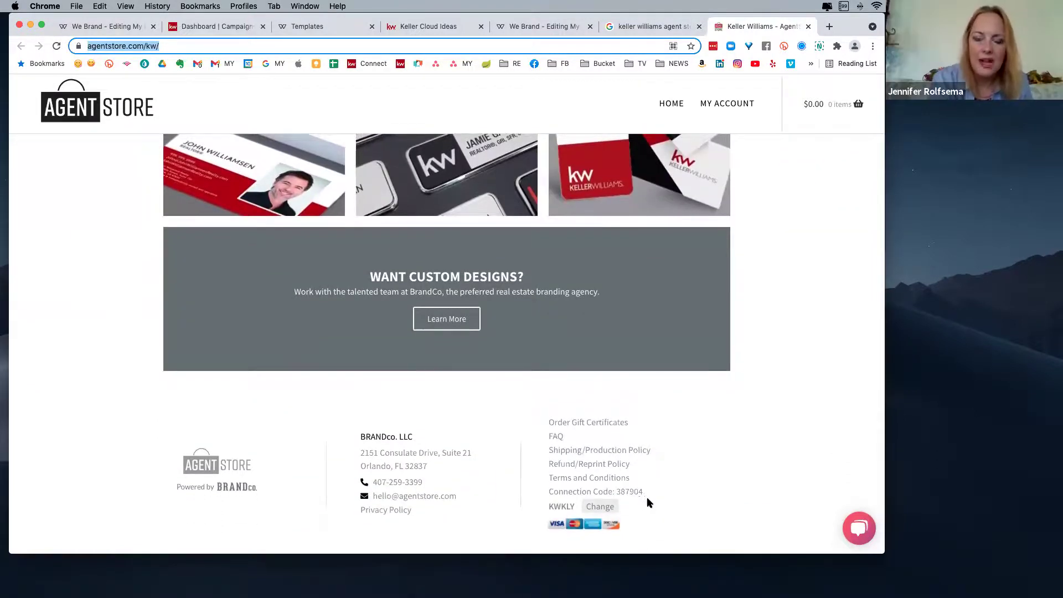
scroll(647, 502, "down", 1)
- Open BrandCo from 'Want Custom Designs?' Learn More, skim its homepage, then return to Agent Store
left_click(443, 283)
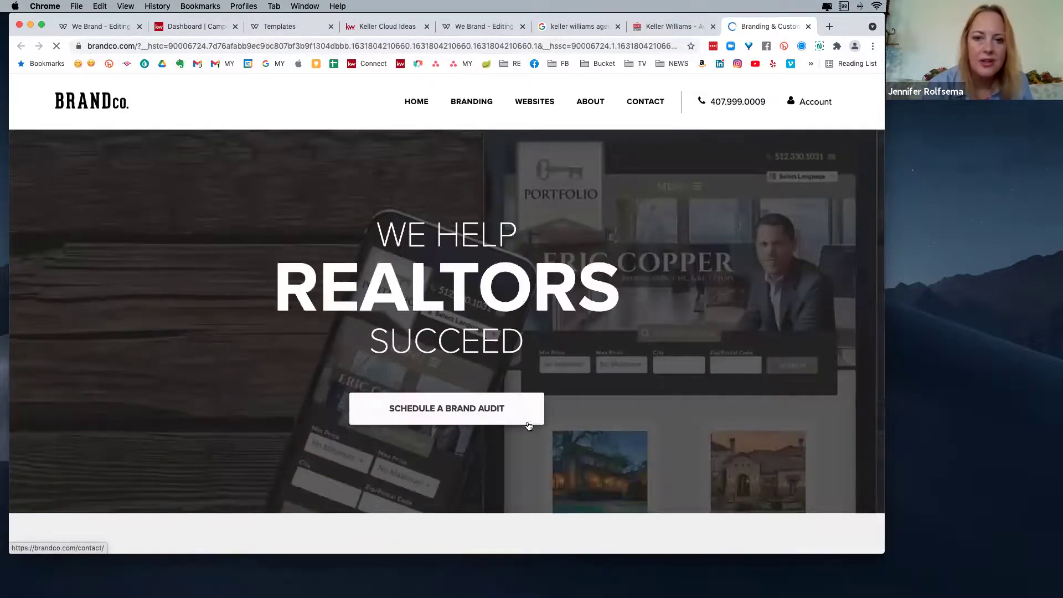
scroll(582, 427, "down", 3)
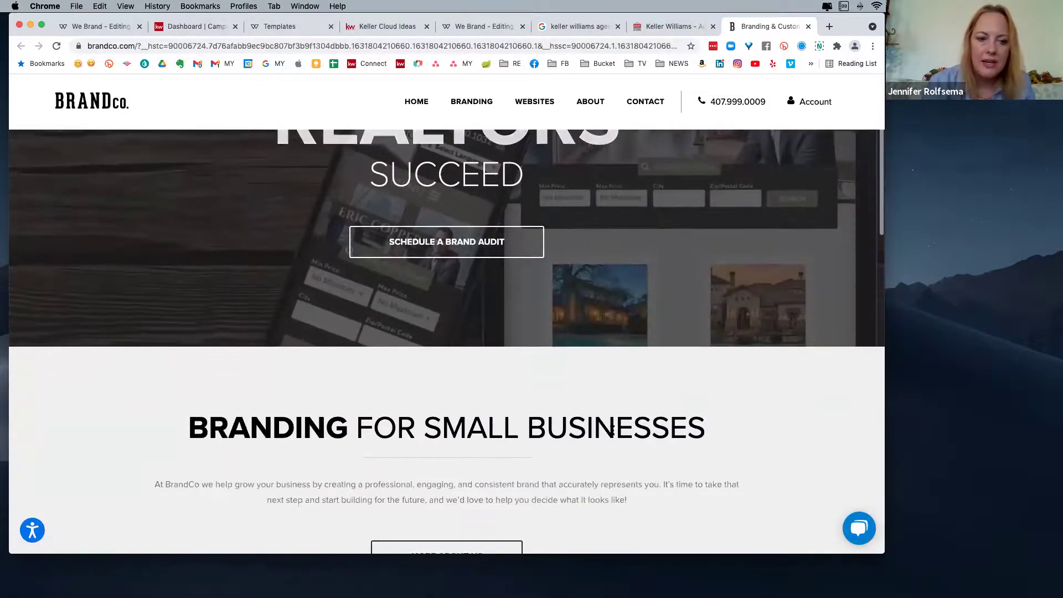
scroll(612, 429, "down", 3)
scroll(613, 434, "up", 5)
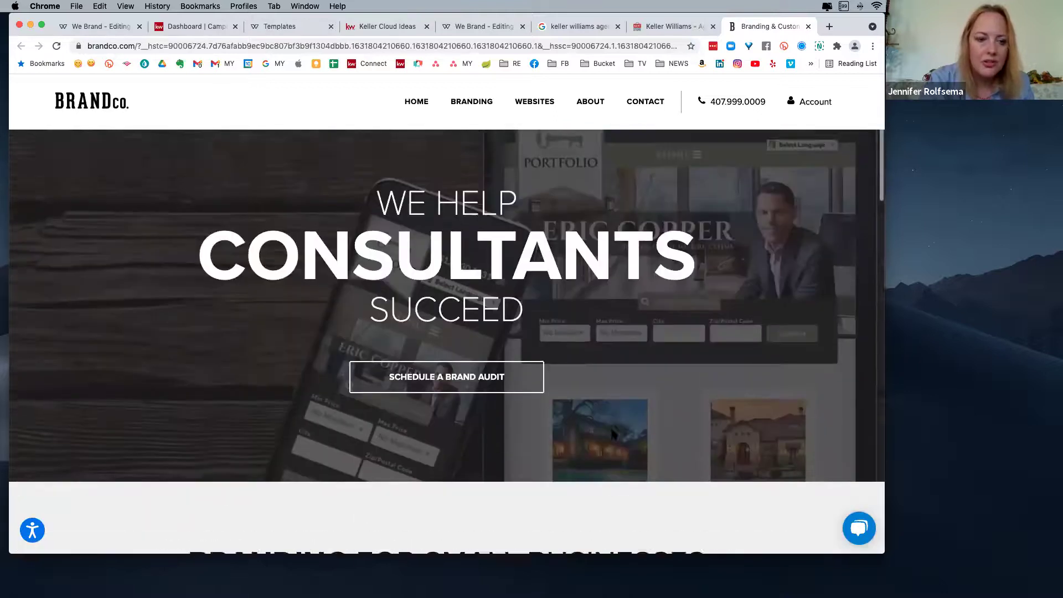
scroll(611, 433, "up", 1)
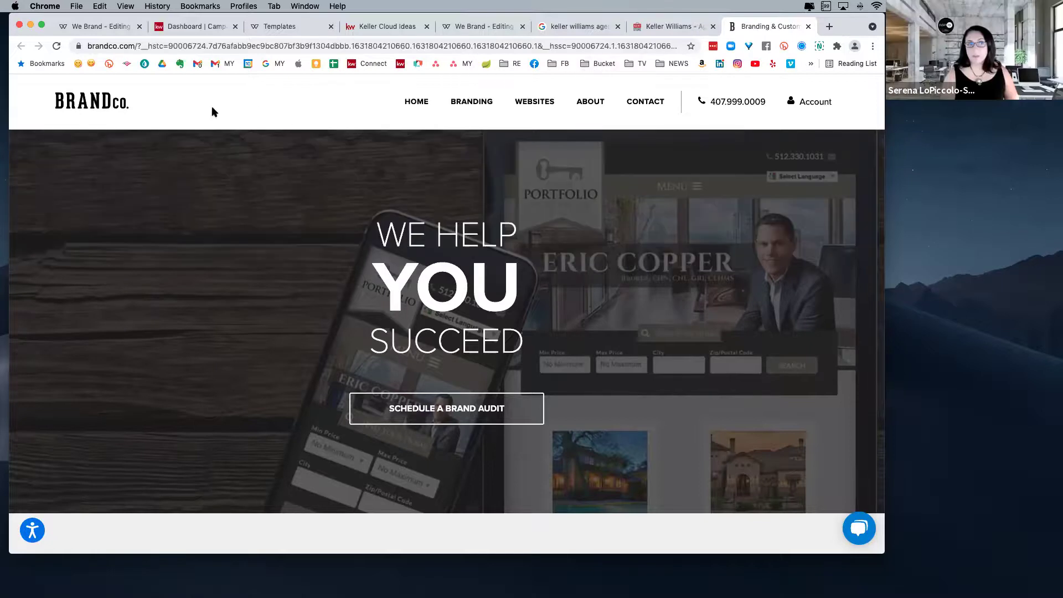
left_click(669, 27)
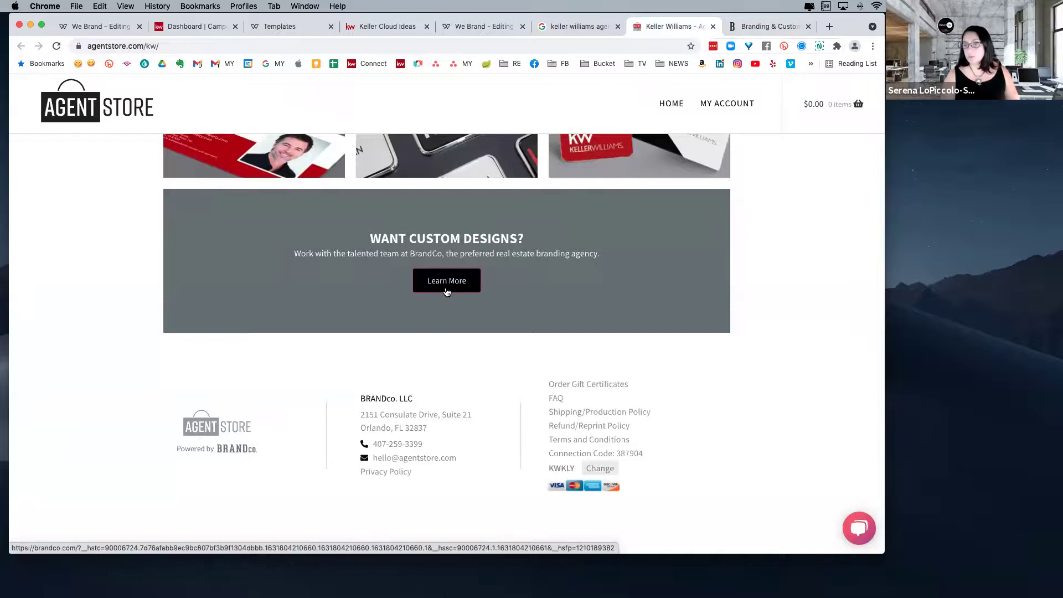
- Review the BrandCo homepage down to its contact form, then return to the Command Campaigns dashboard
left_click(753, 28)
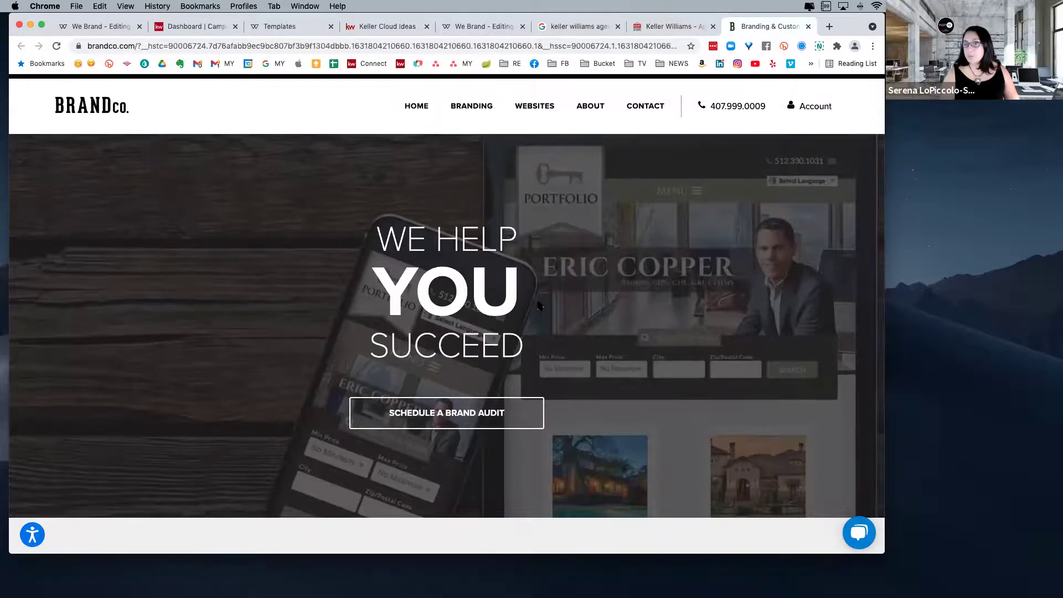
scroll(672, 355, "down", 6)
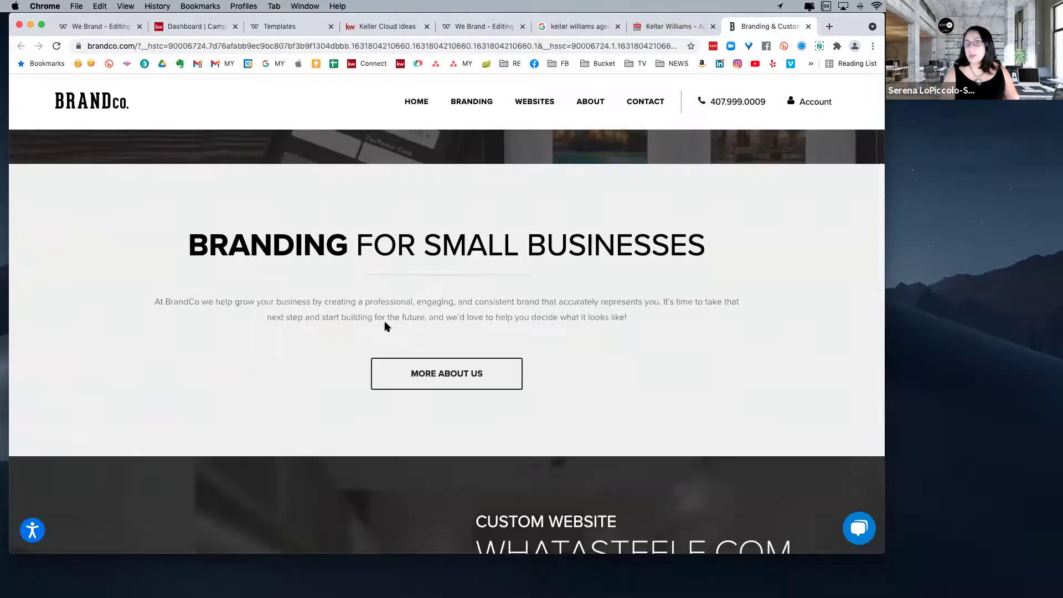
scroll(612, 395, "down", 1)
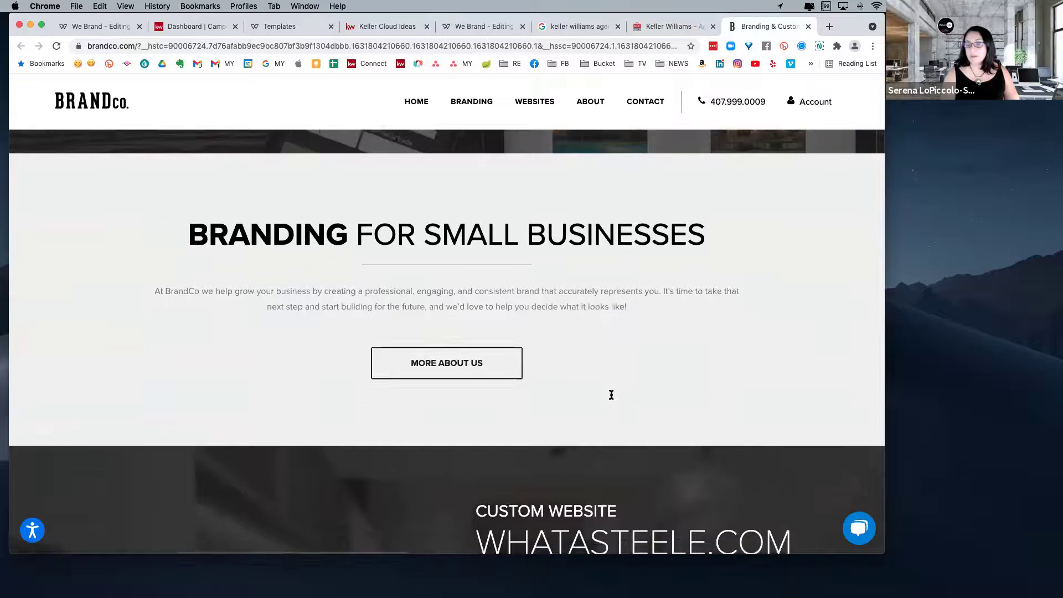
scroll(612, 394, "down", 5)
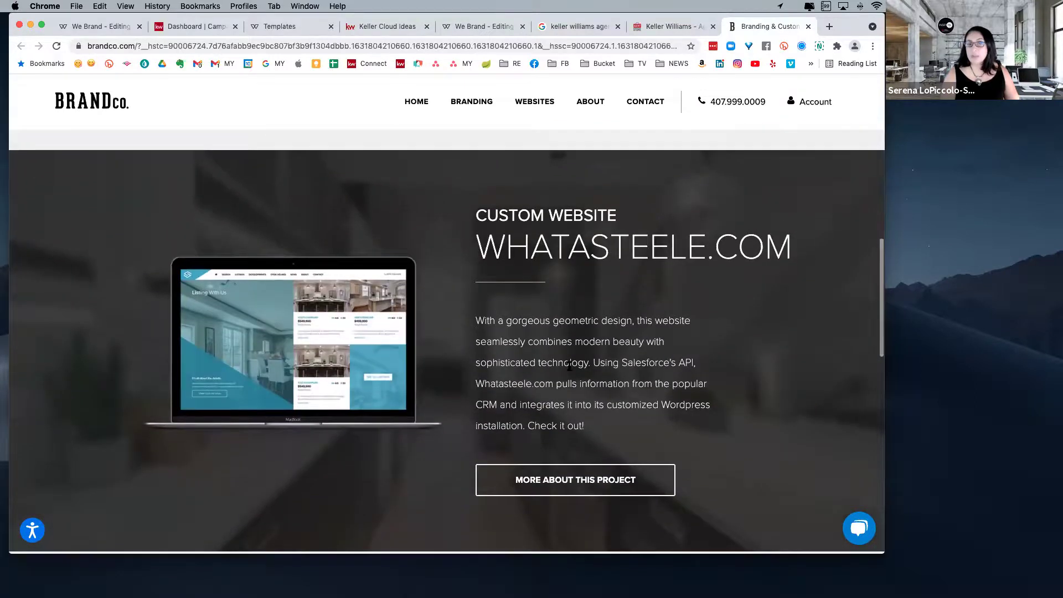
scroll(776, 399, "down", 1)
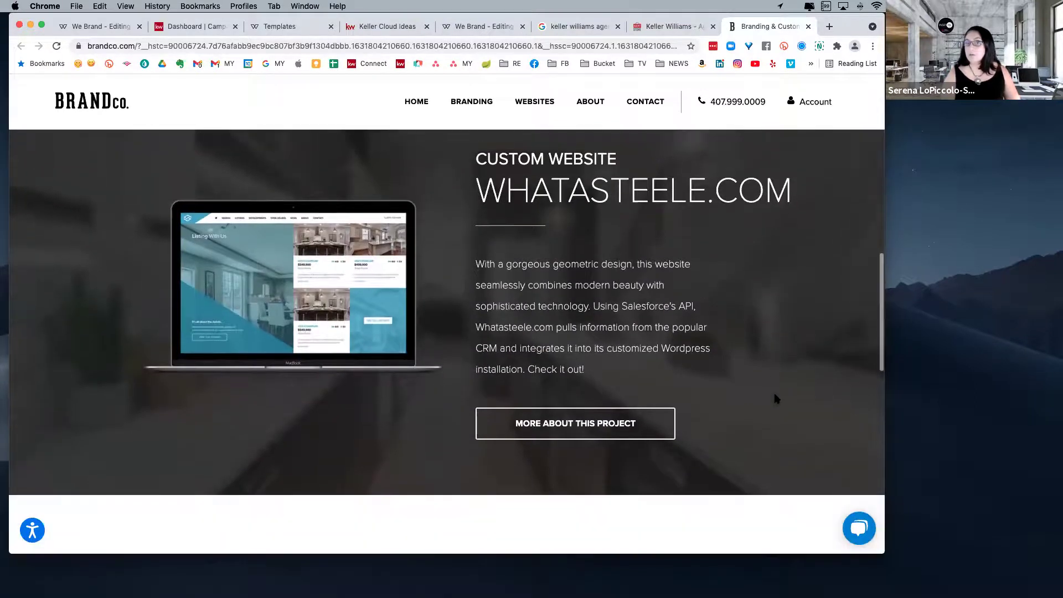
scroll(776, 398, "down", 3)
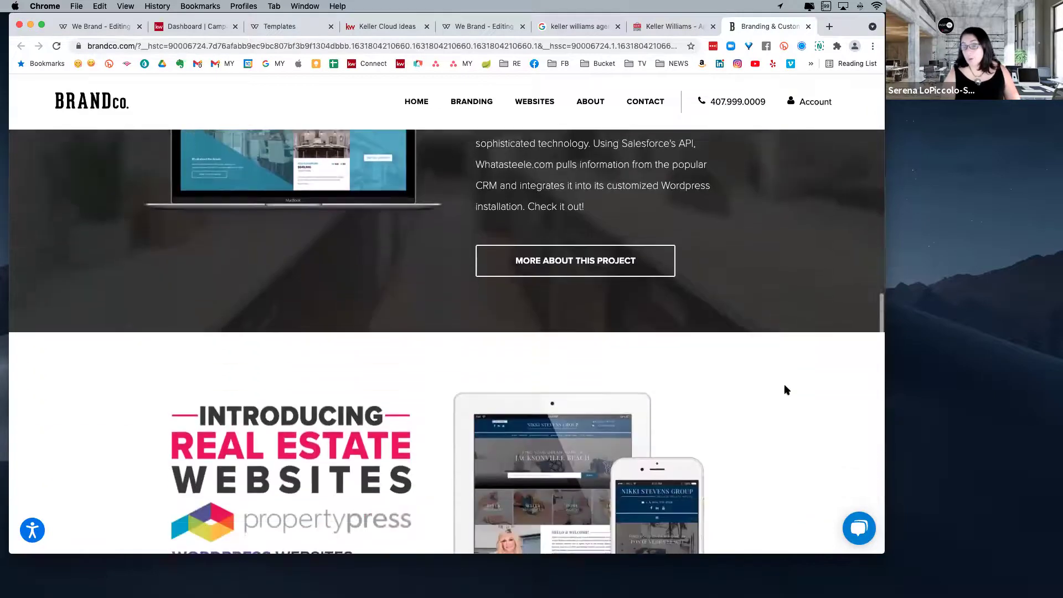
scroll(787, 389, "down", 2)
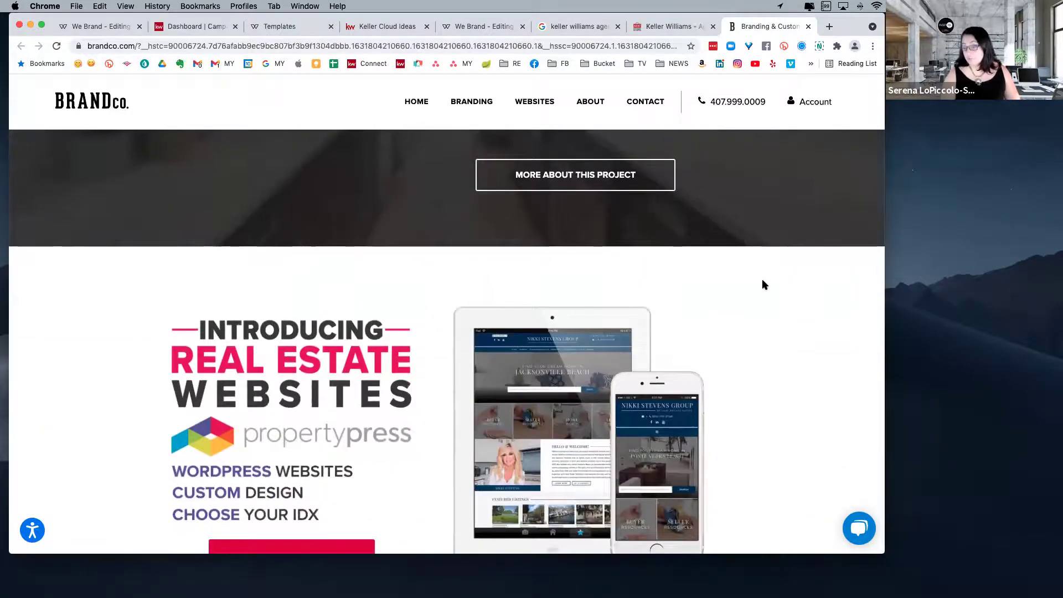
scroll(455, 307, "down", 3)
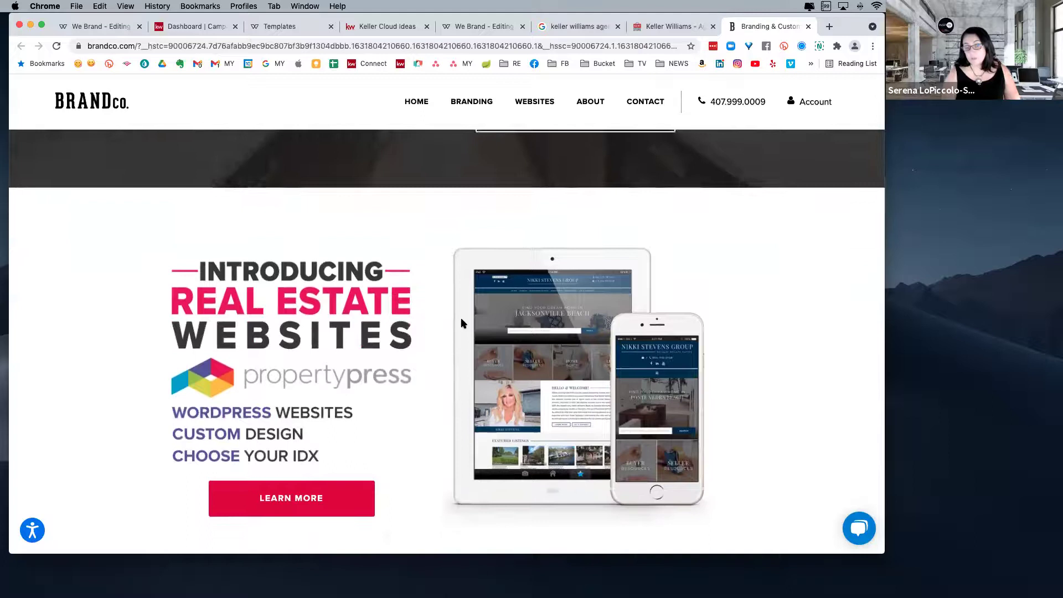
scroll(498, 302, "down", 4)
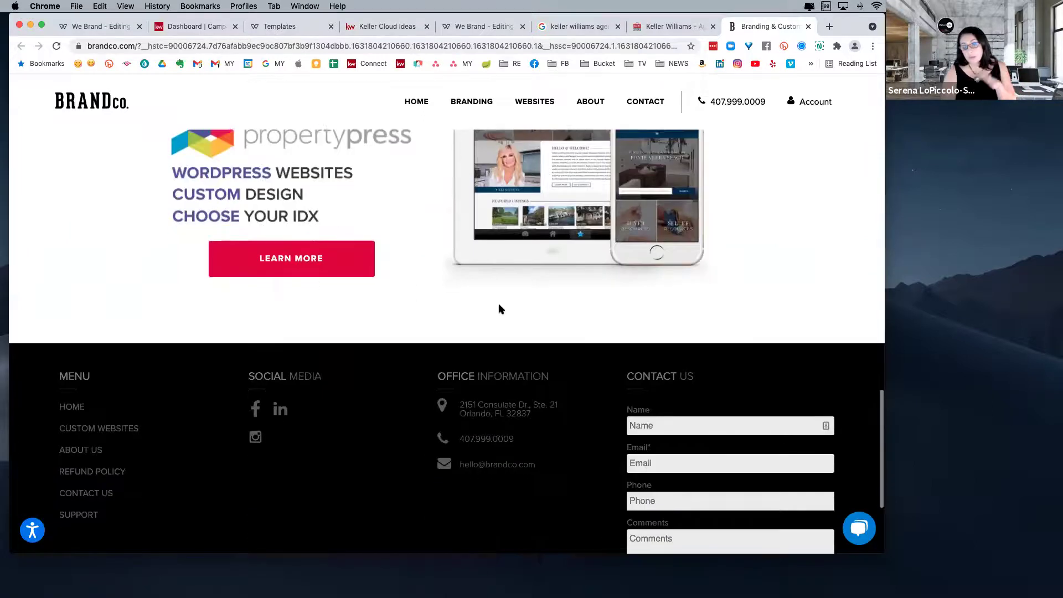
scroll(498, 308, "down", 2)
mouse_move(607, 129)
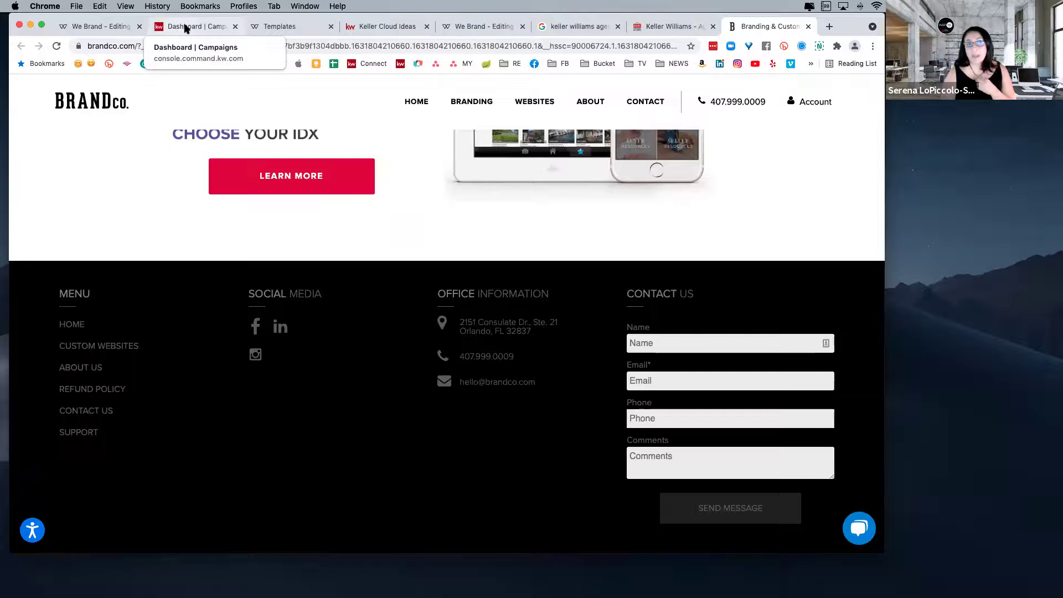
left_click(185, 29)
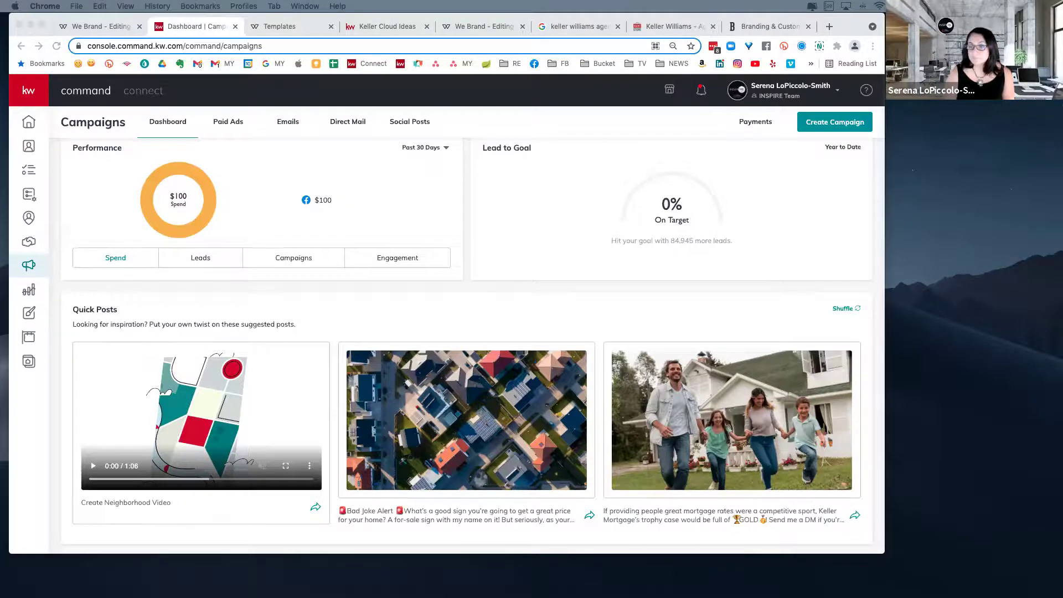
left_click(304, 579)
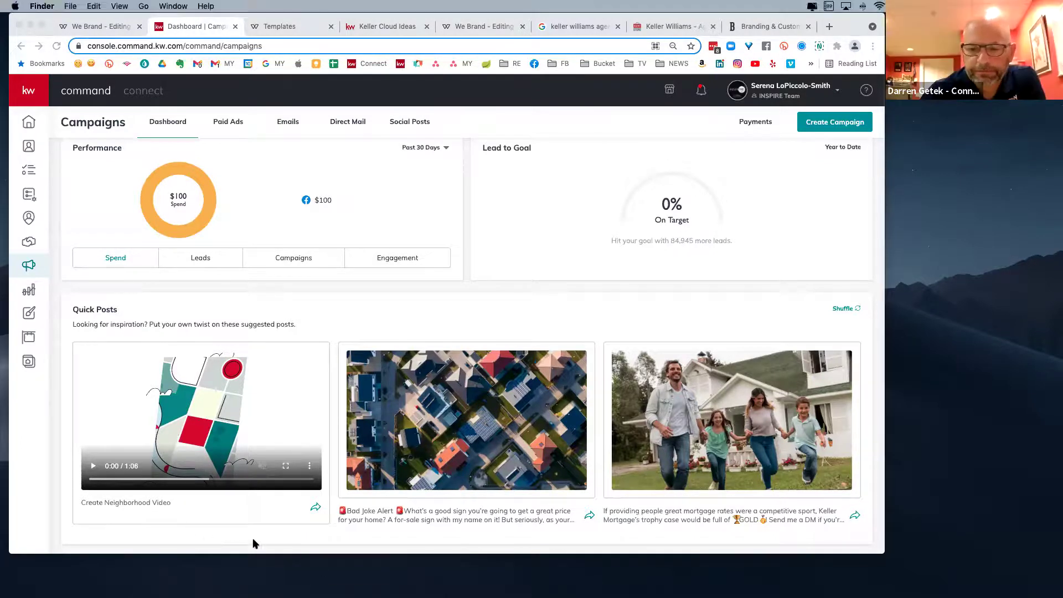
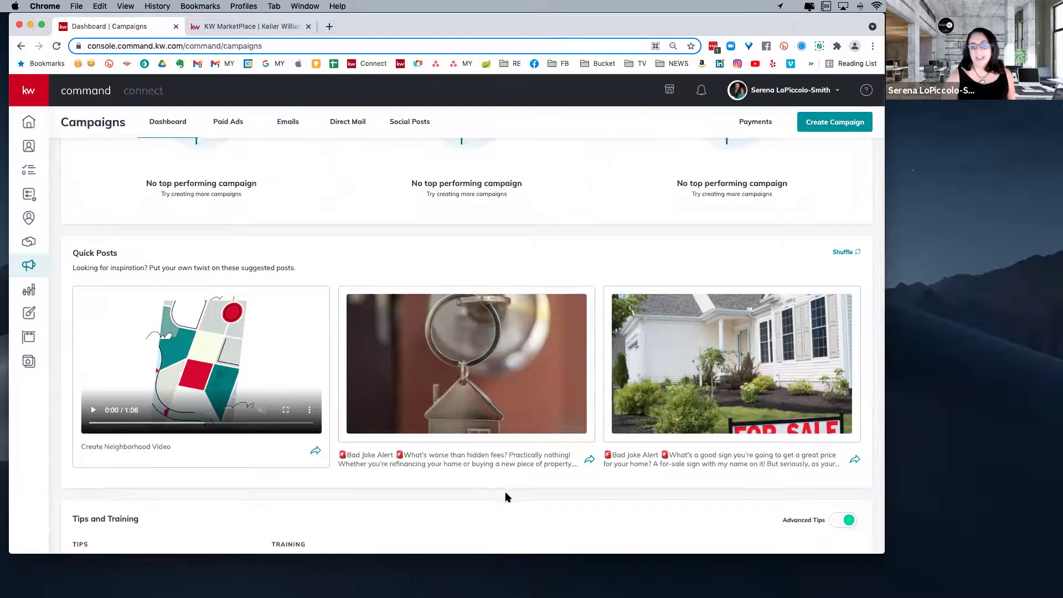
scroll(489, 501, "down", 3)
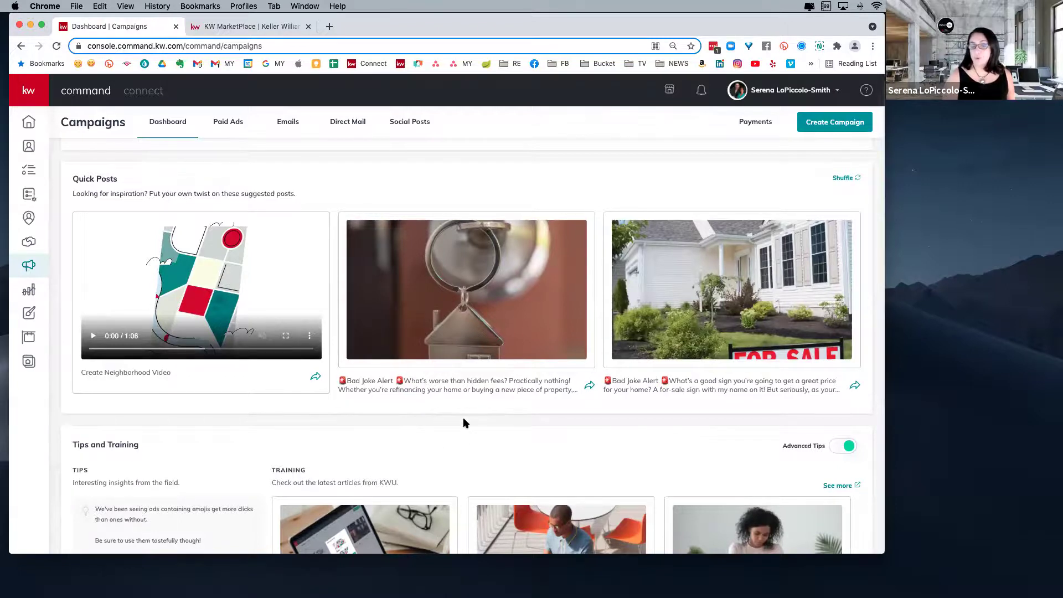
scroll(465, 430, "down", 5)
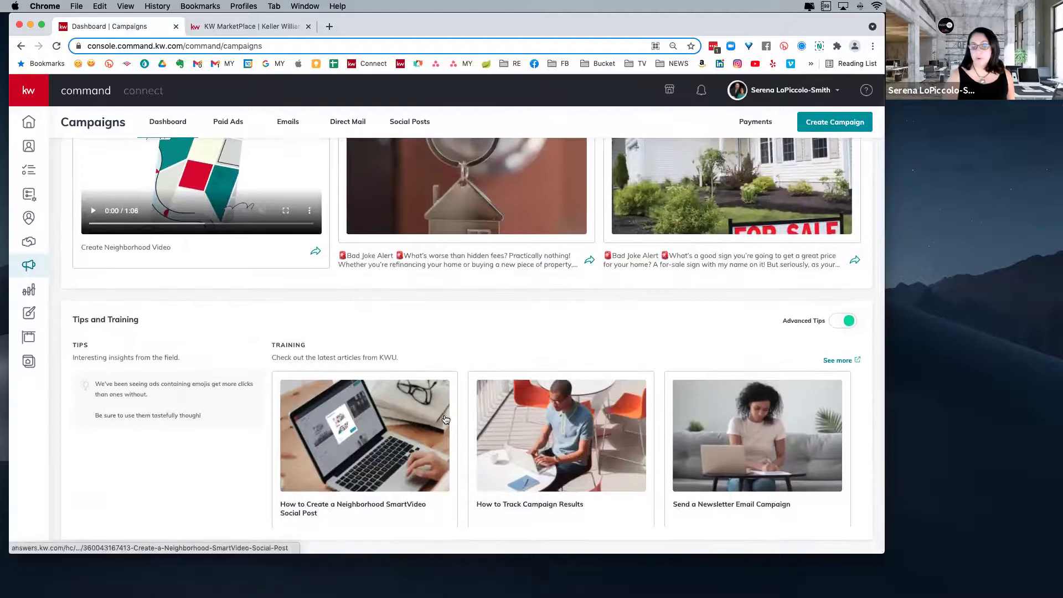
scroll(456, 360, "up", 15)
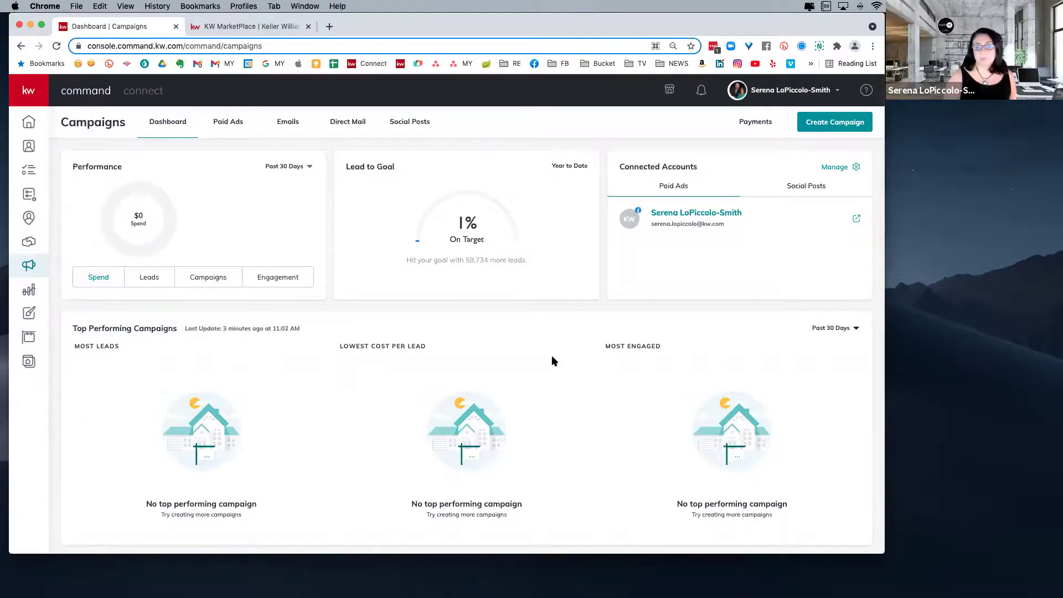
scroll(541, 427, "down", 2)
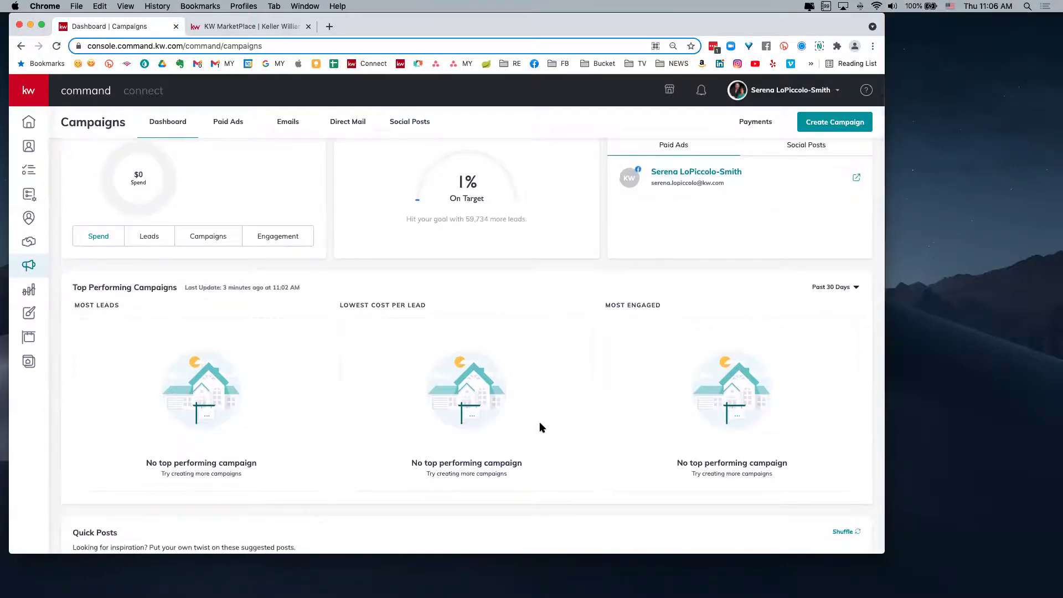
scroll(534, 425, "down", 3)
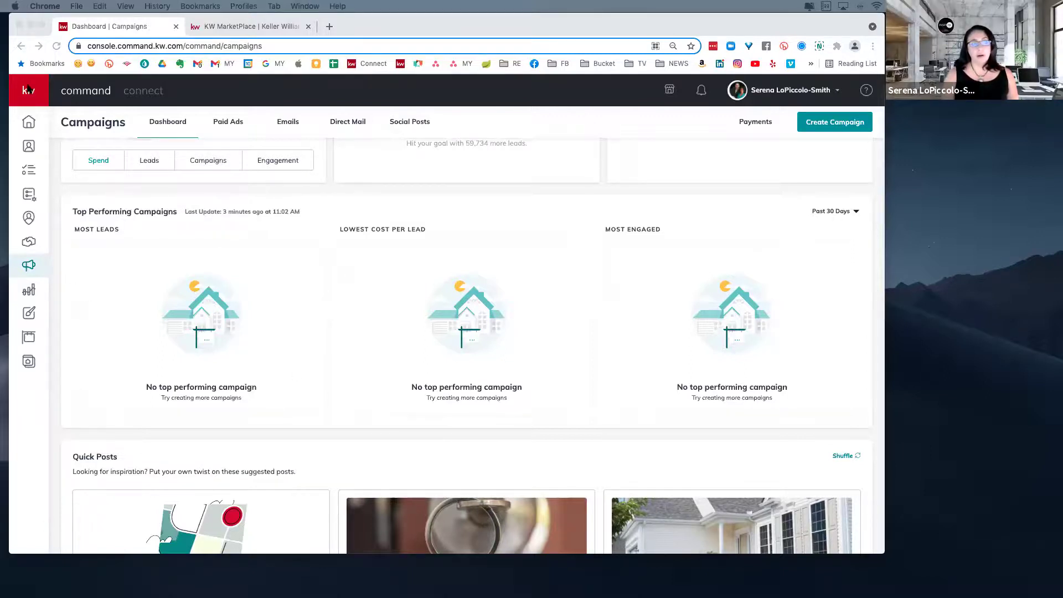
left_click(25, 267)
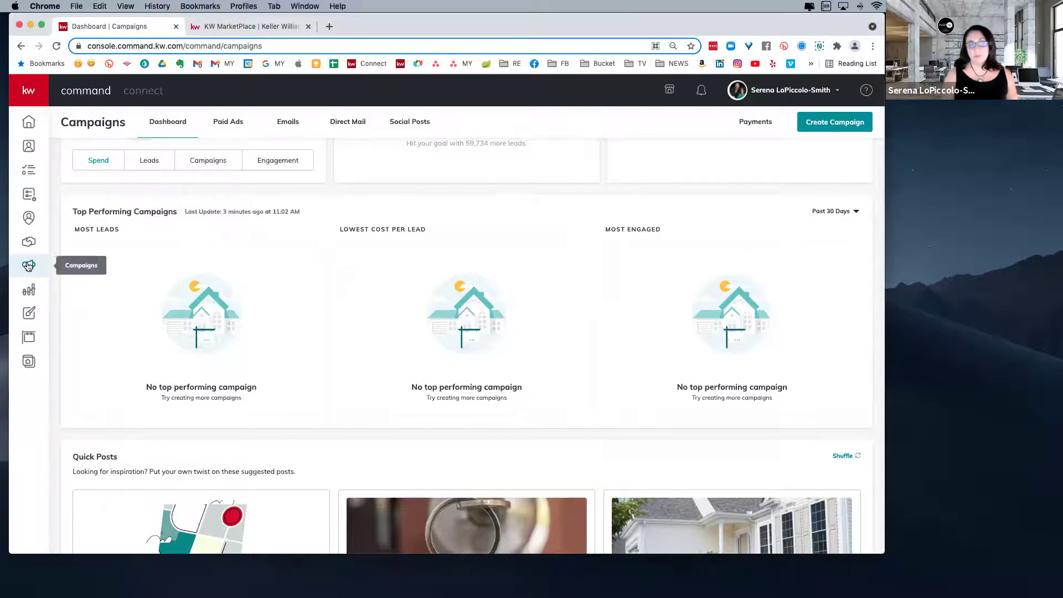
left_click(28, 266)
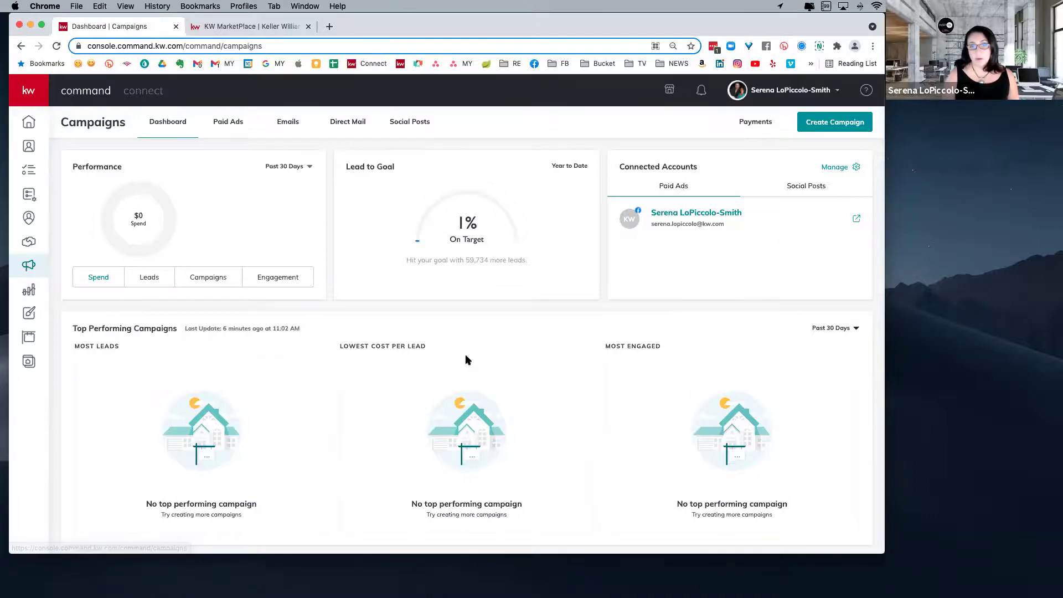
scroll(463, 359, "down", 7)
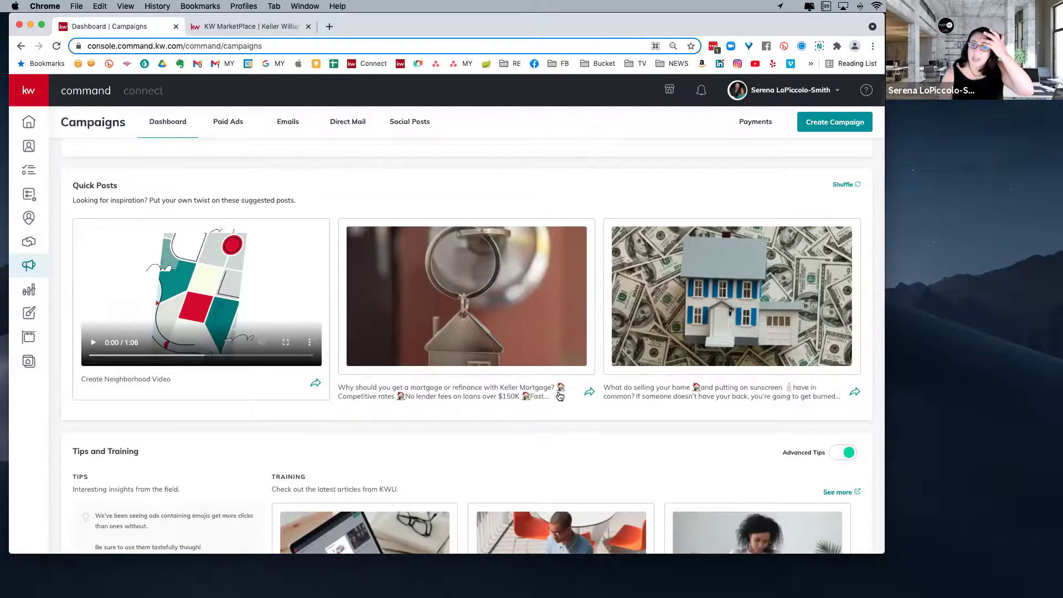
left_click(589, 392)
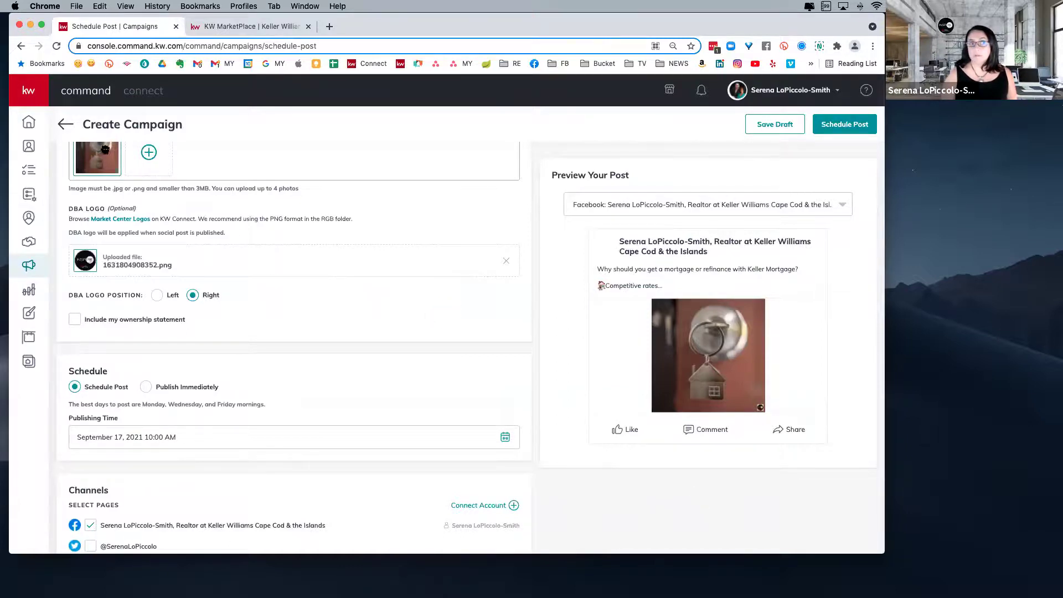
left_click(66, 125)
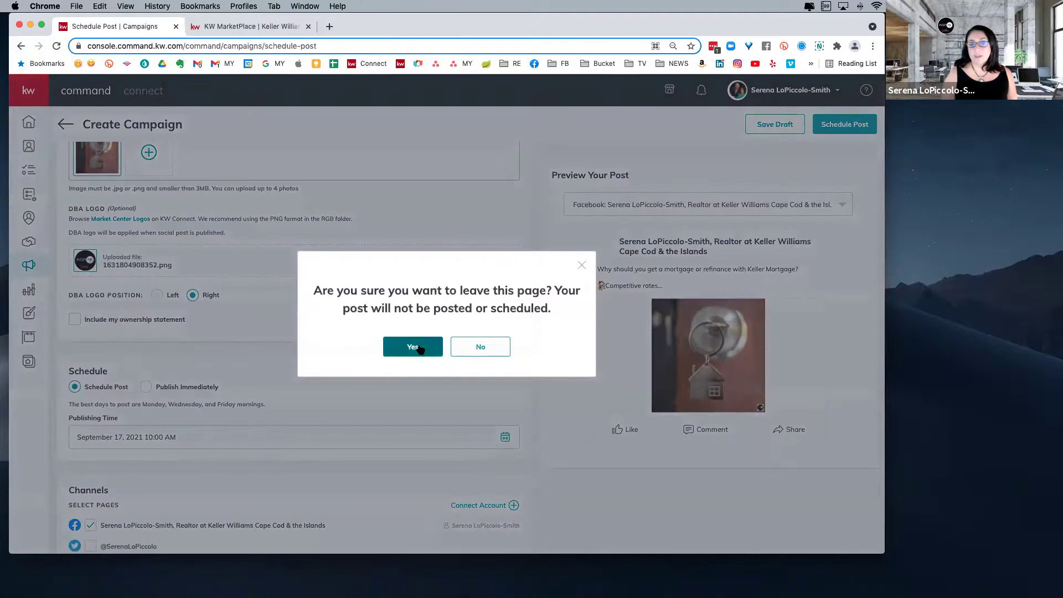
left_click(419, 350)
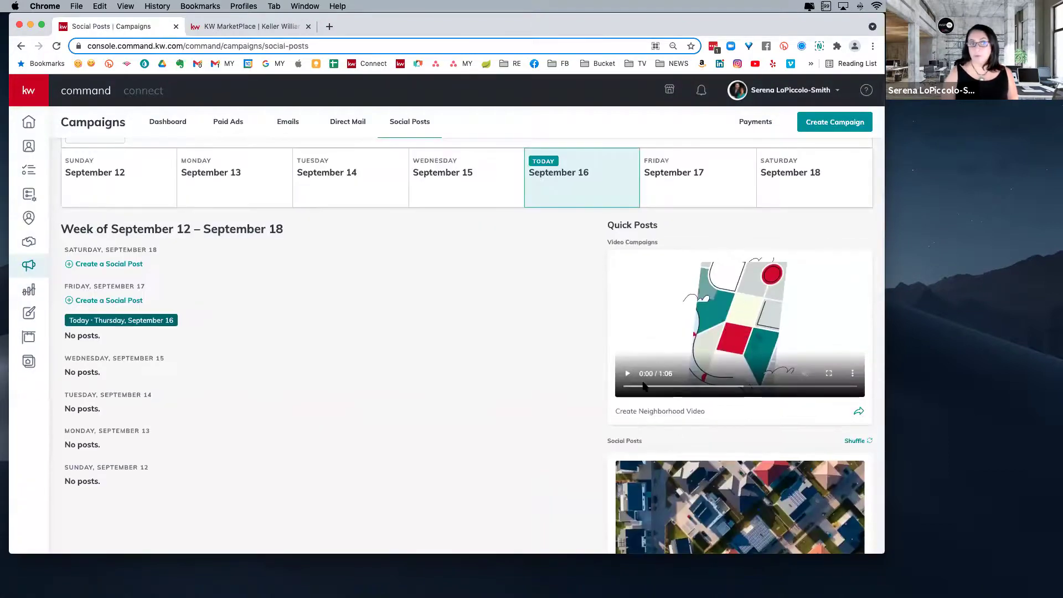
left_click(27, 266)
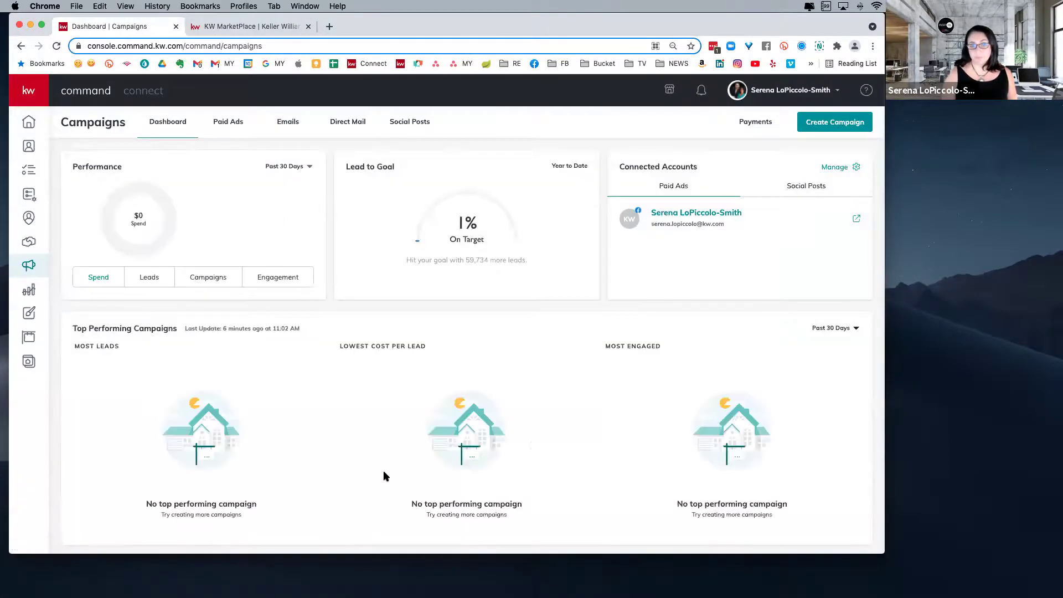
scroll(540, 446, "down", 3)
scroll(541, 448, "down", 4)
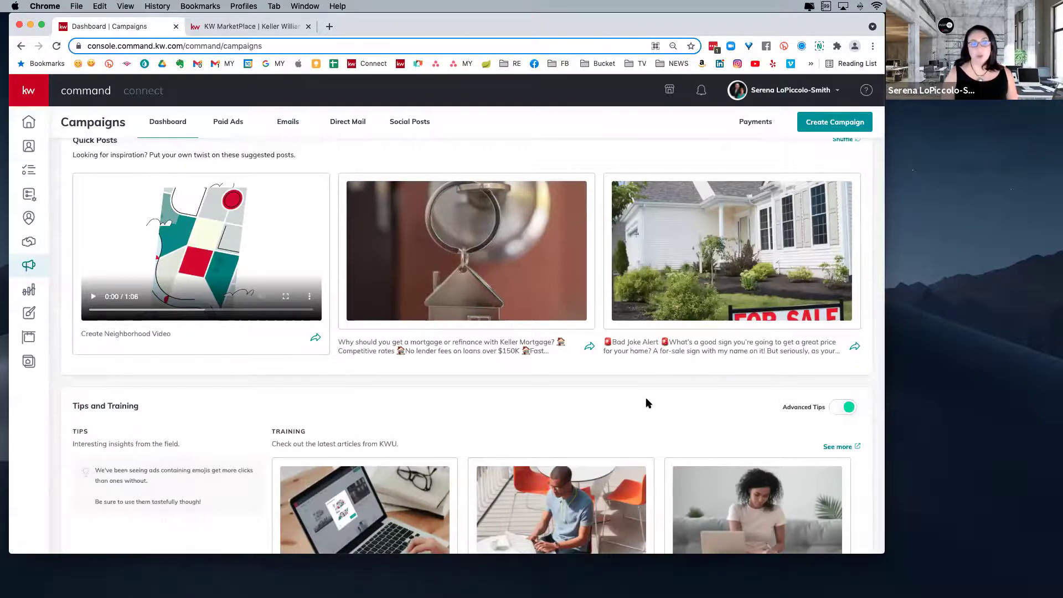
scroll(646, 397, "down", 3)
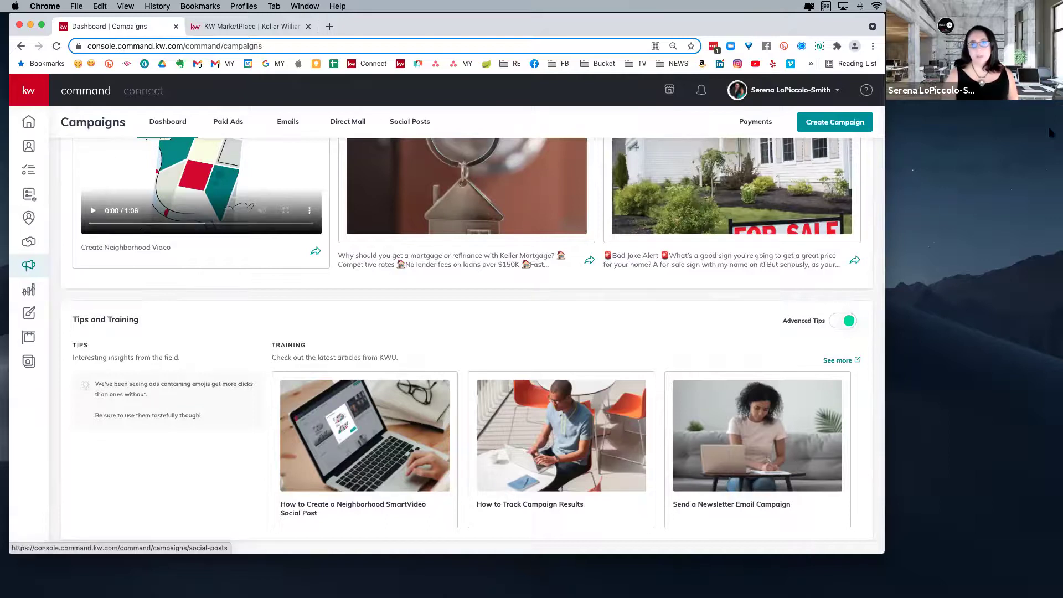
left_click(826, 124)
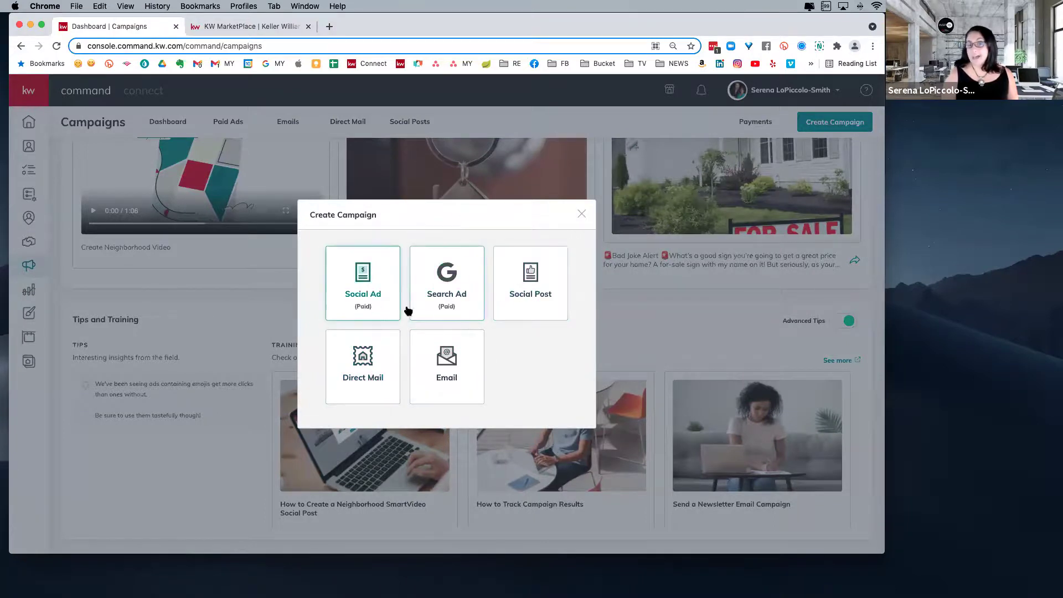
- Create a Social Ad campaign named 'Test' with the Attract Listings goal on Facebook and Instagram
left_click(370, 283)
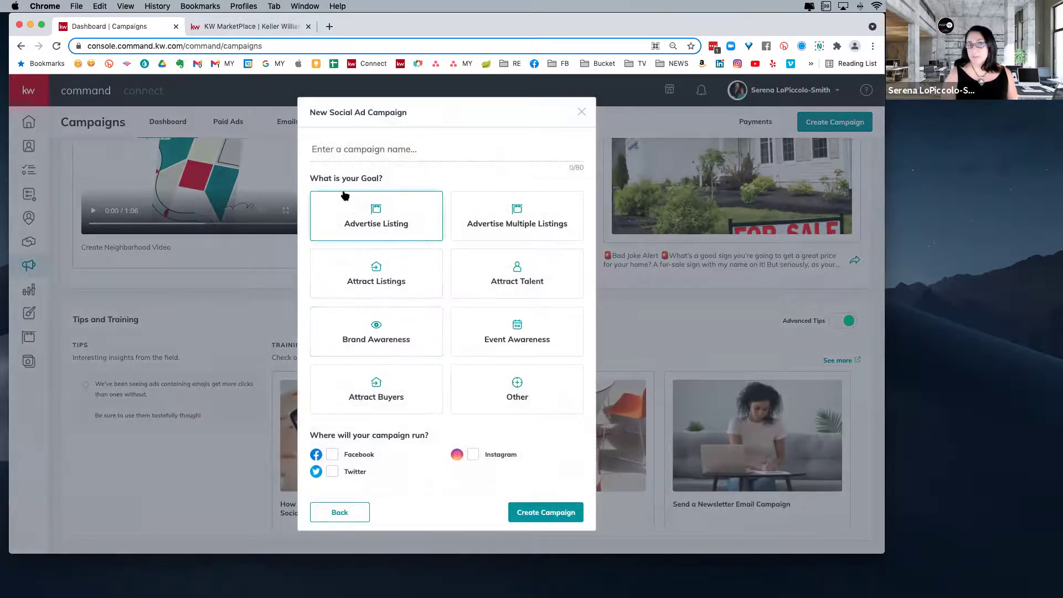
type("Test")
left_click(388, 220)
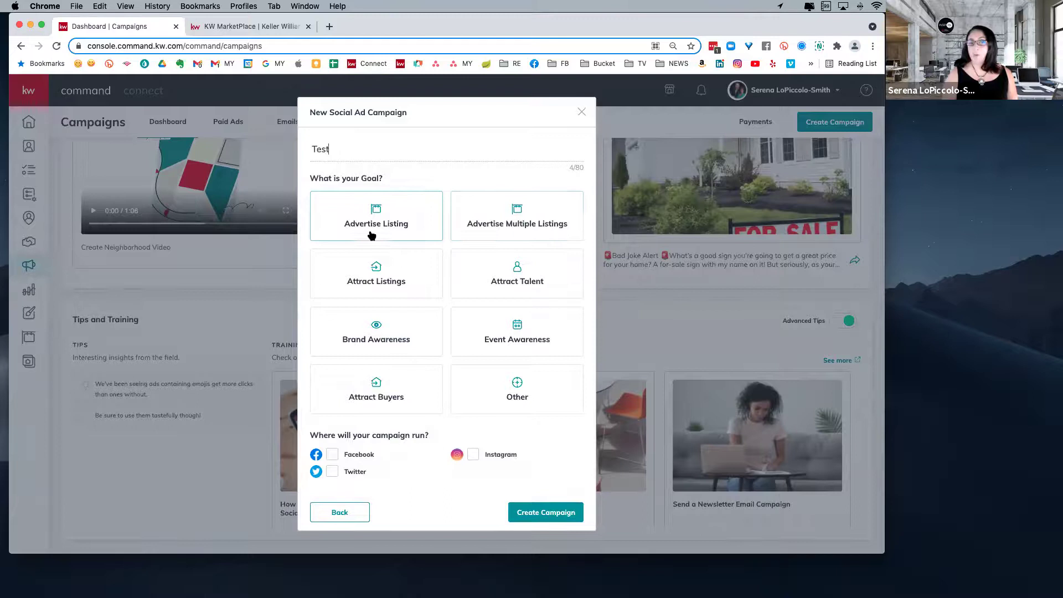
left_click(374, 278)
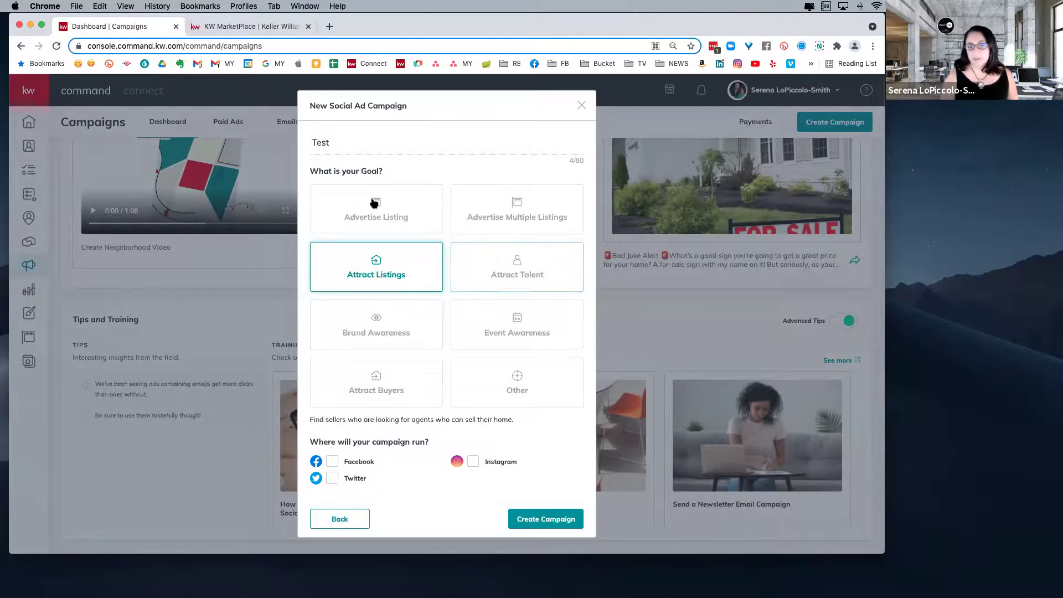
left_click(332, 462)
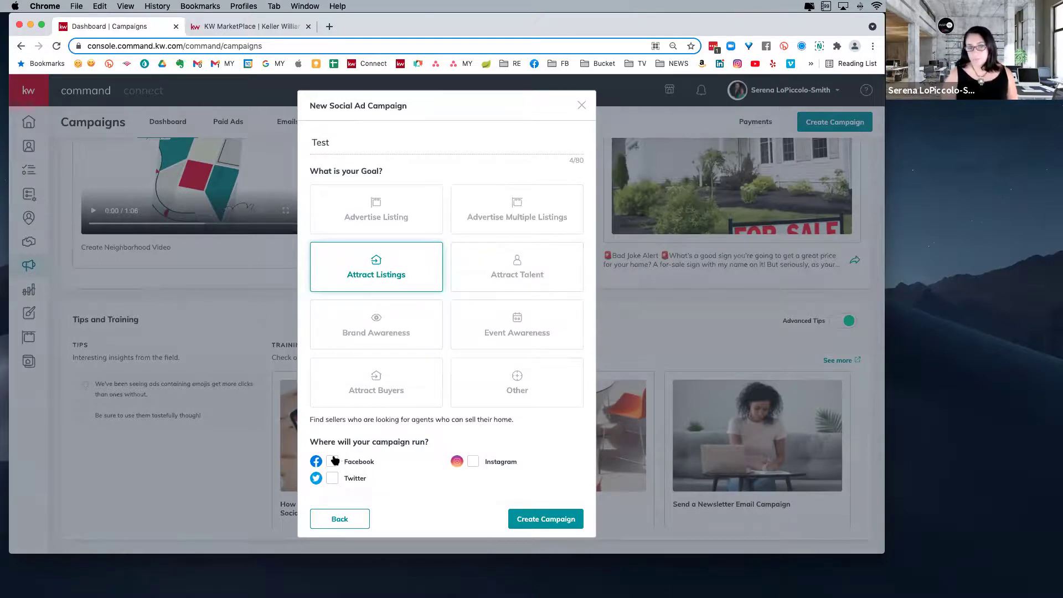
left_click(473, 461)
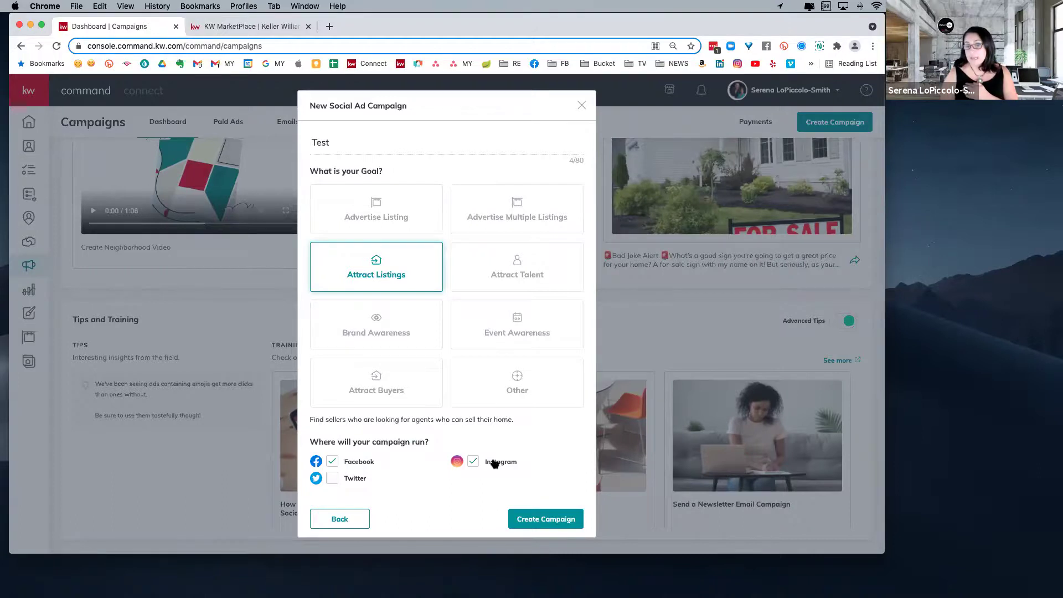
left_click(545, 521)
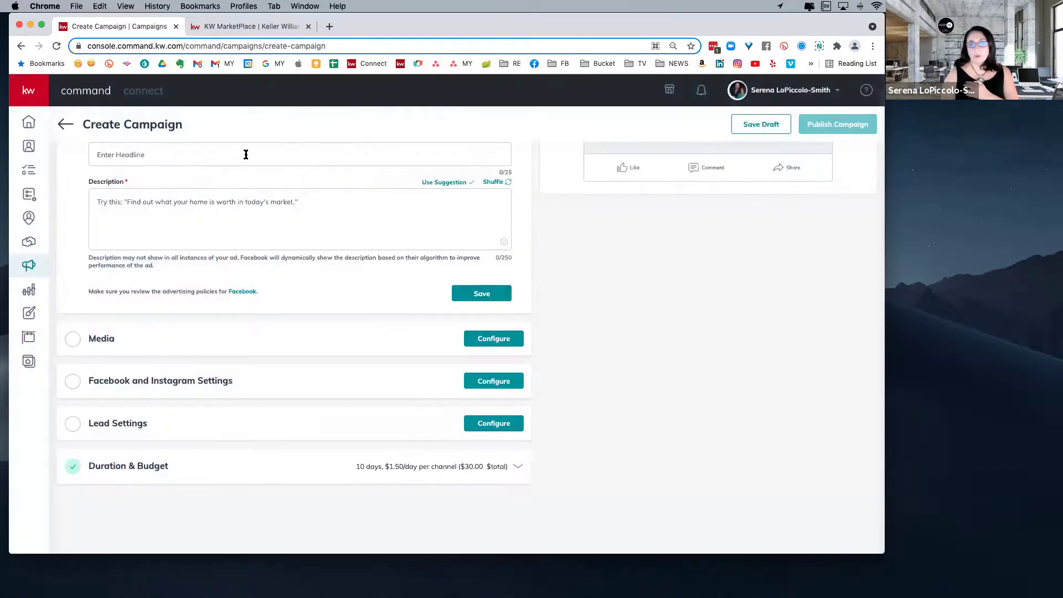
- Start the campaign builder's guided tour and advance it to the headline tip
scroll(260, 177, "up", 3)
scroll(274, 201, "up", 2)
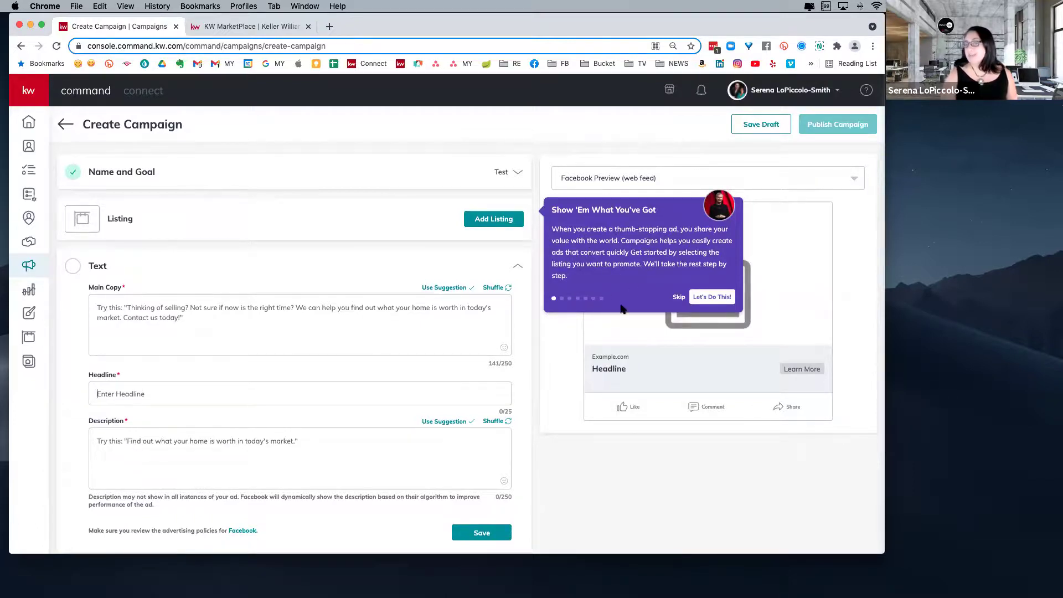
left_click(711, 299)
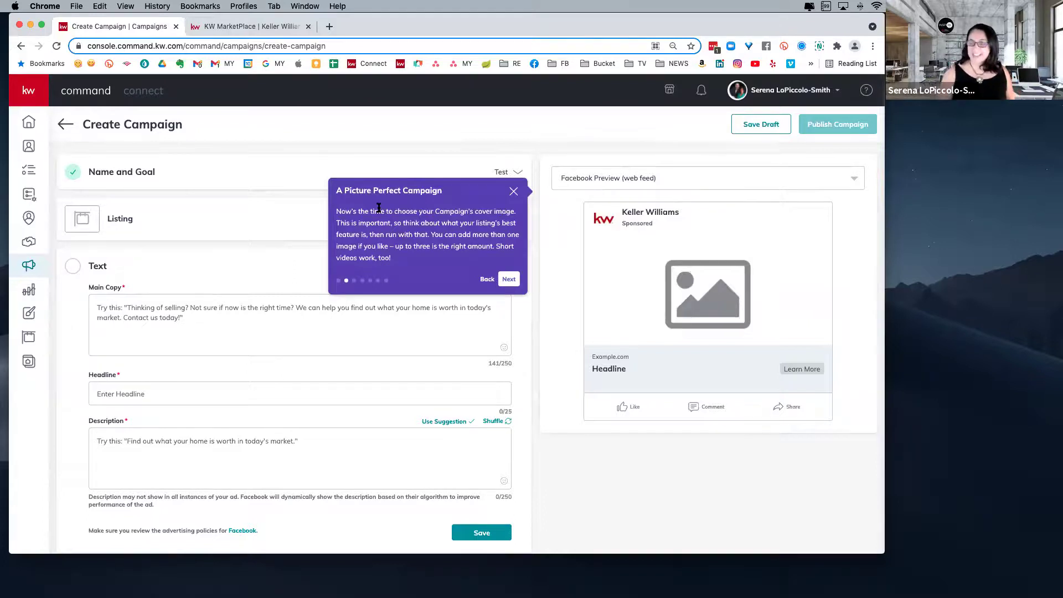
scroll(379, 208, "down", 1)
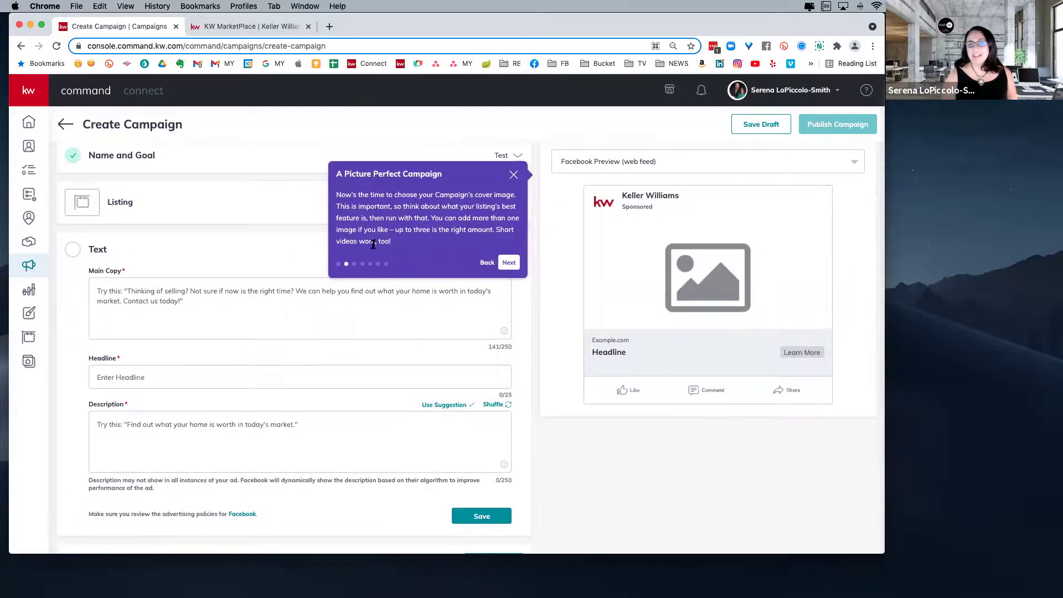
left_click(509, 263)
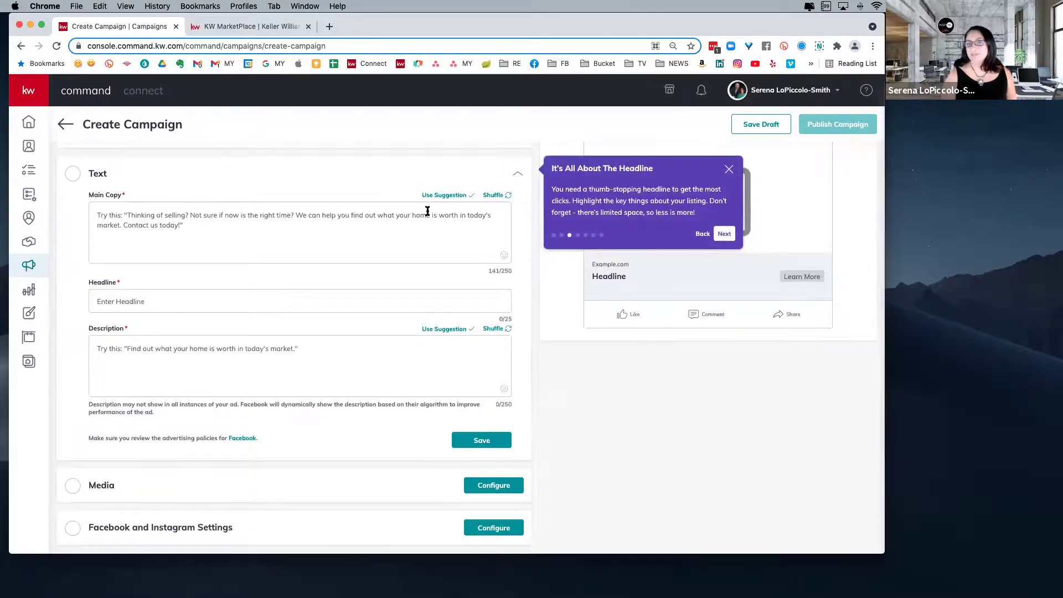
- Enter the ad headline 'Now is the time to sell!' and move to the Description field
left_click(335, 244)
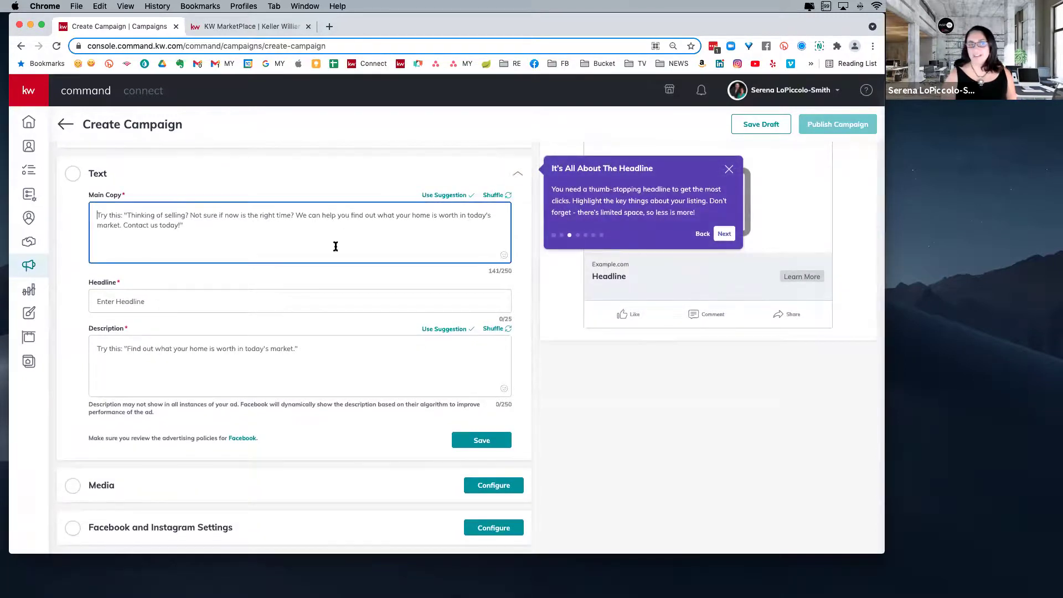
scroll(408, 260, "up", 1)
scroll(408, 261, "up", 1)
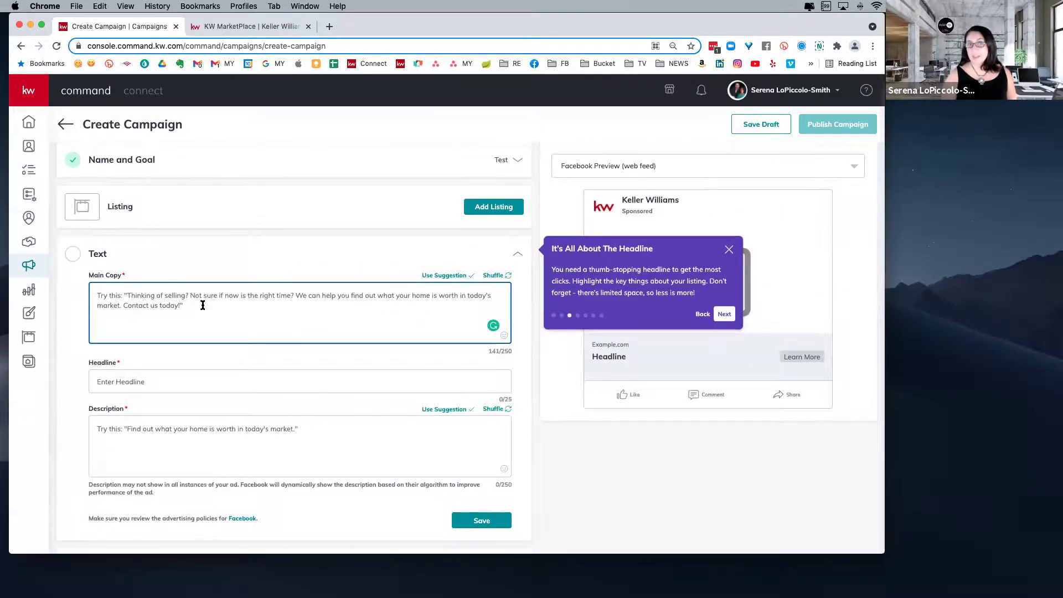
scroll(233, 314, "down", 3)
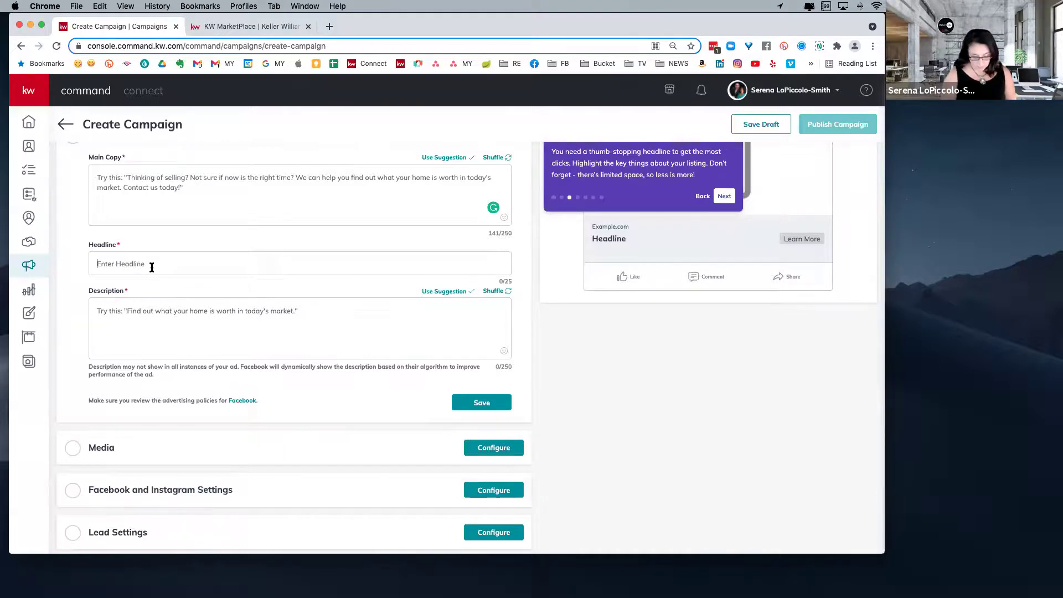
type("Now is the time")
type("sell")
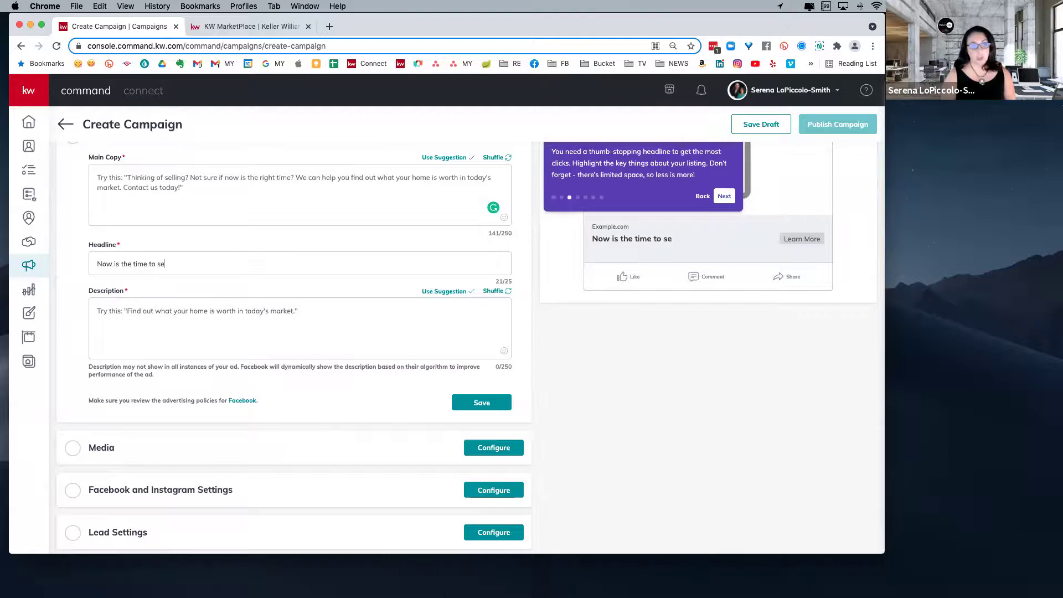
left_click(162, 317)
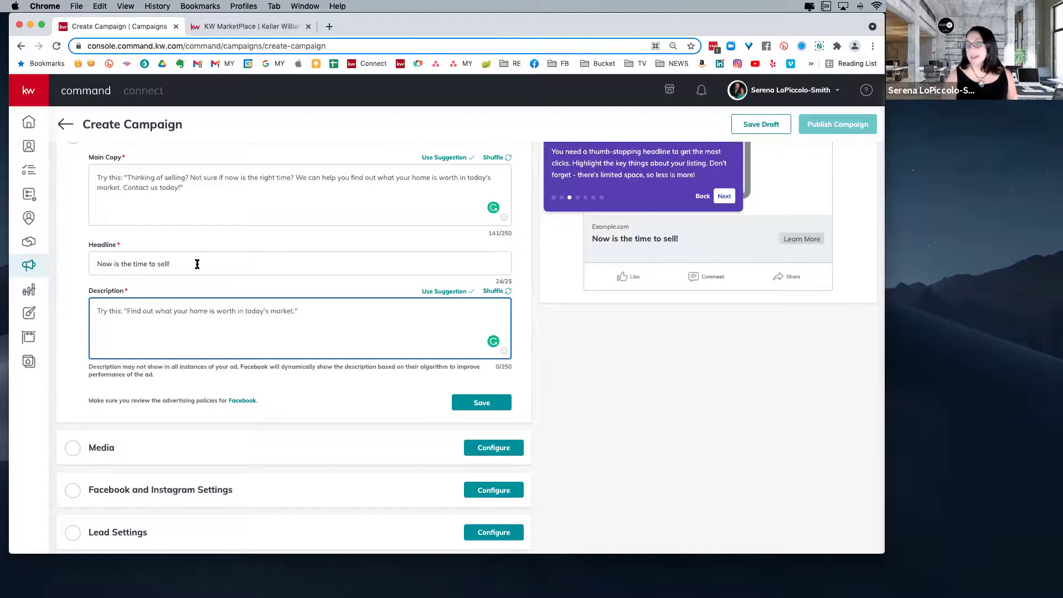
left_click_drag(197, 264, 81, 256)
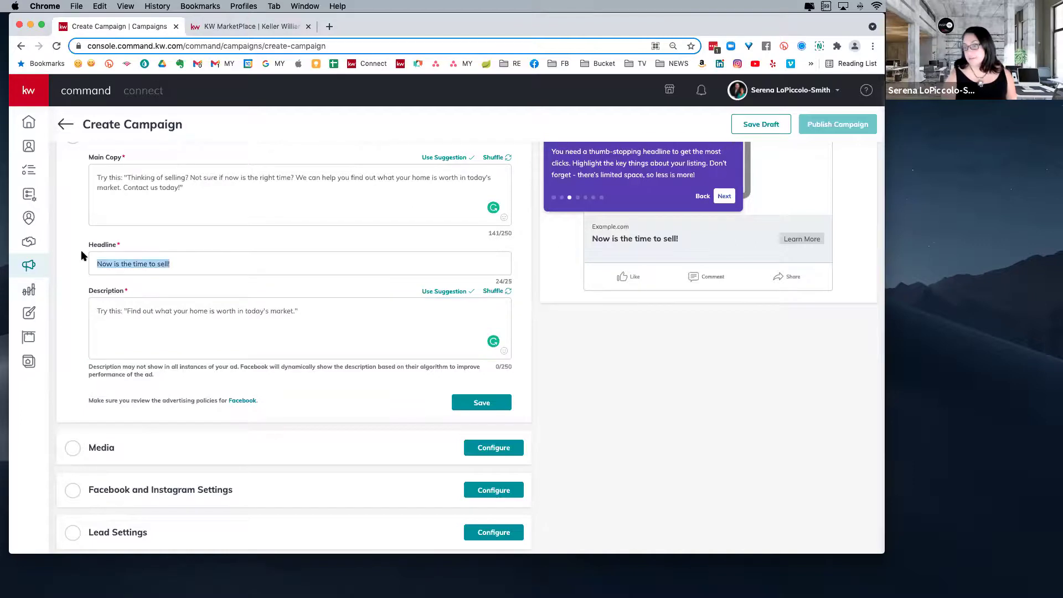
left_click(153, 327)
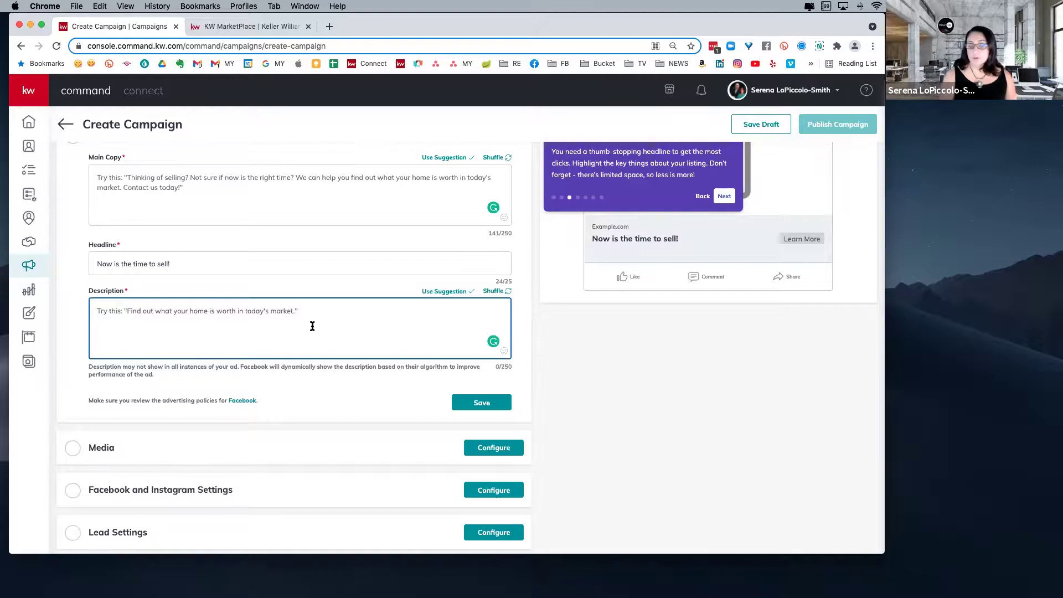
scroll(320, 397, "down", 3)
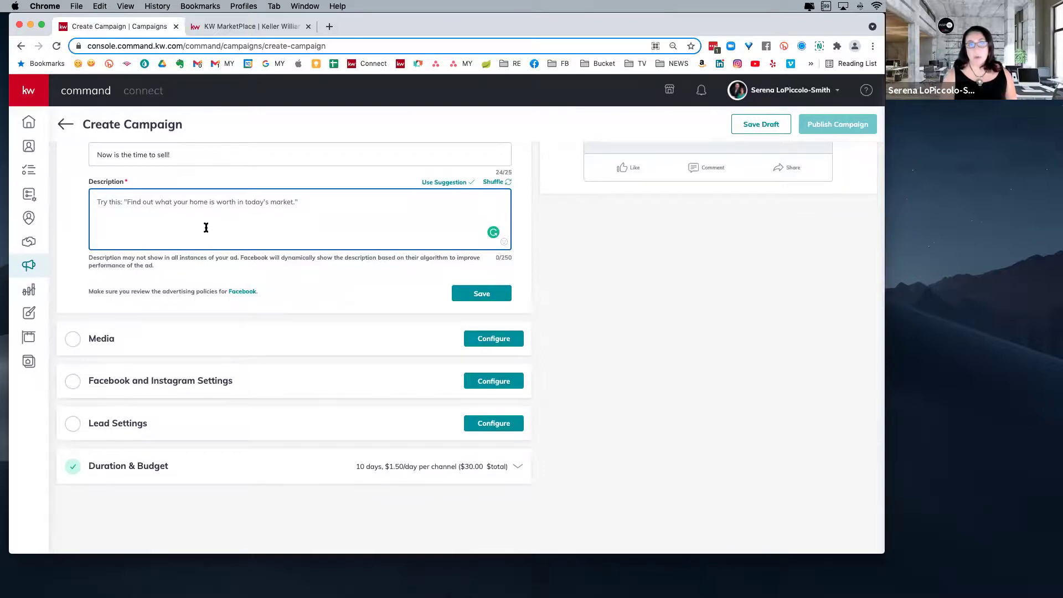
- Dismiss the headline tip, view the Instagram Ad preview, then return to the Facebook web feed preview
scroll(640, 288, "up", 6)
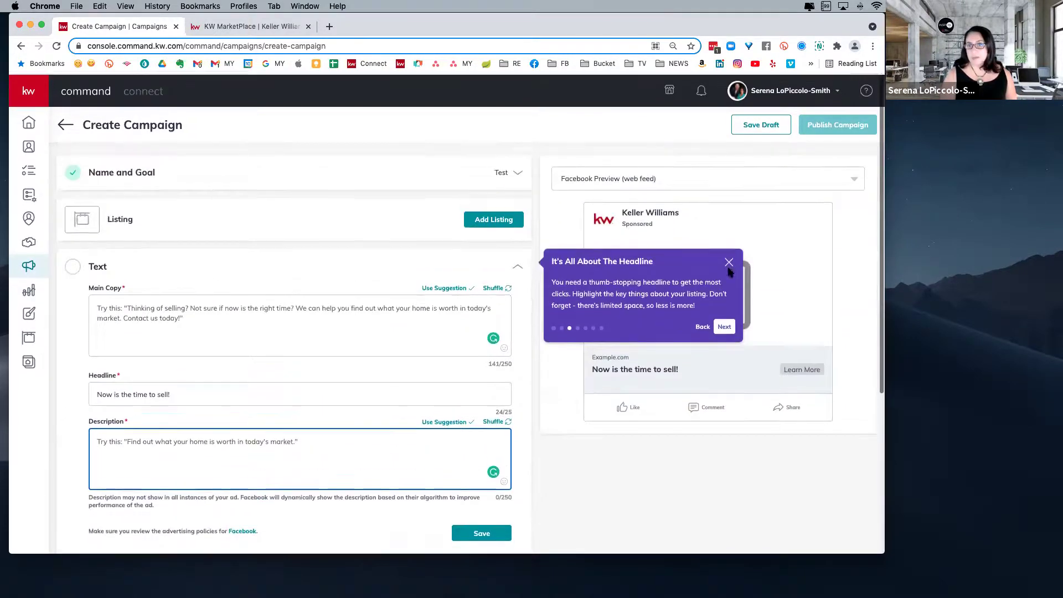
left_click(729, 261)
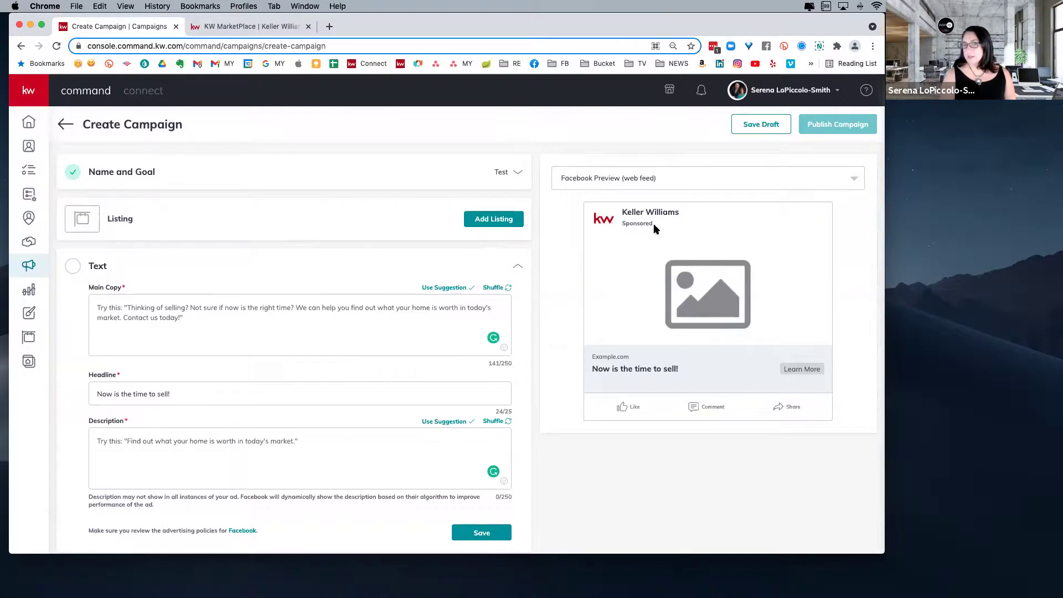
left_click(716, 177)
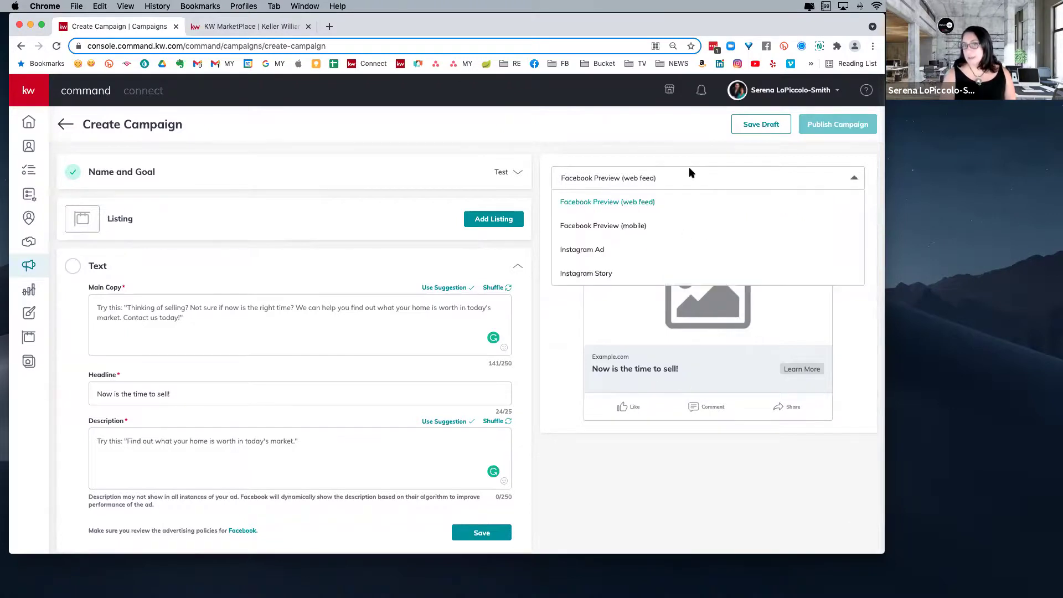
left_click(578, 254)
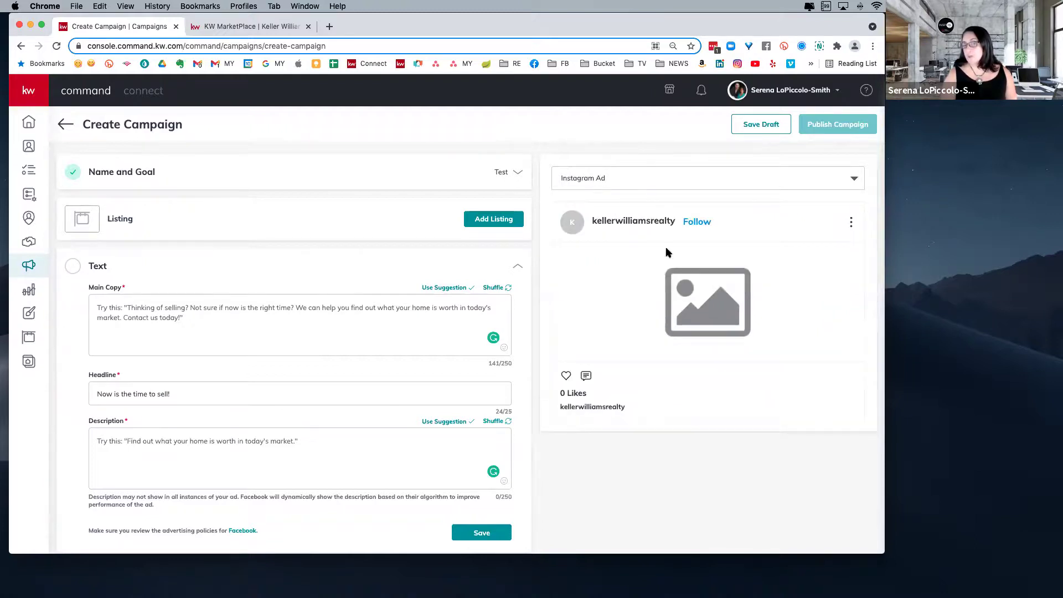
left_click(748, 176)
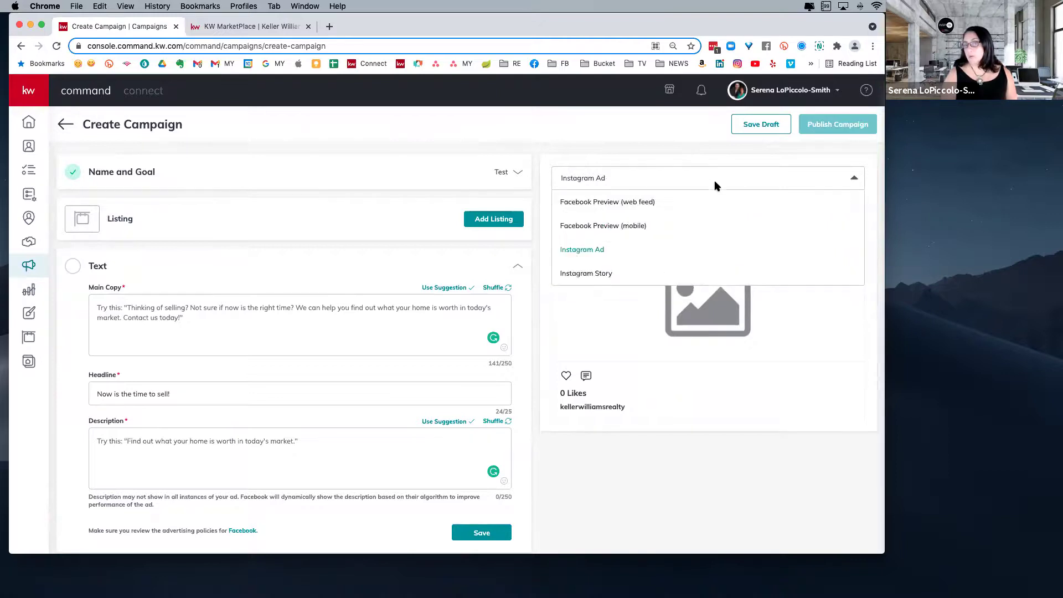
left_click(623, 203)
- Expand the ad's Media settings
scroll(613, 384, "down", 5)
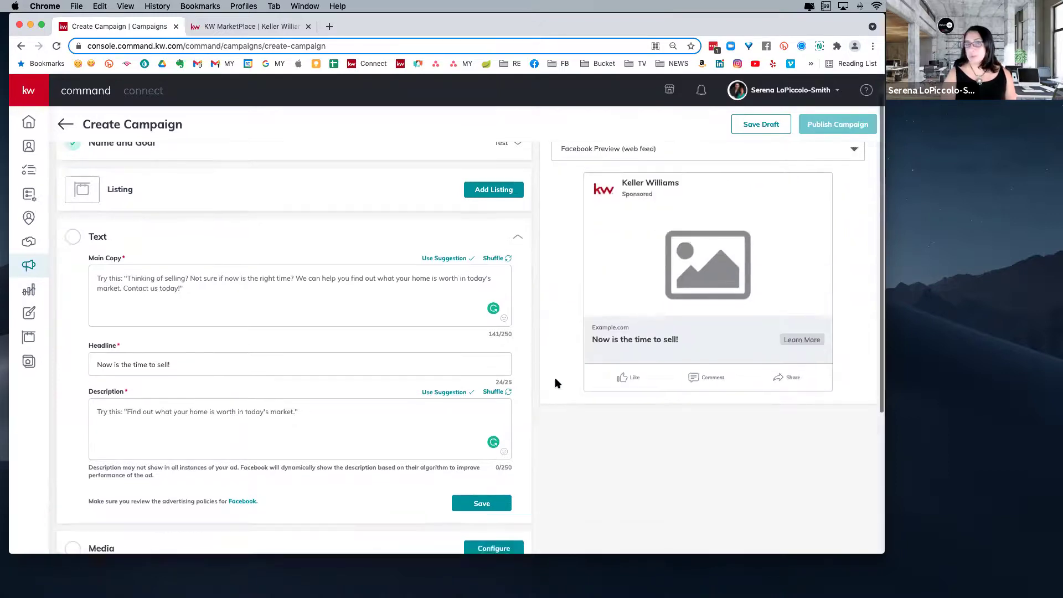
scroll(593, 366, "down", 2)
left_click(513, 338)
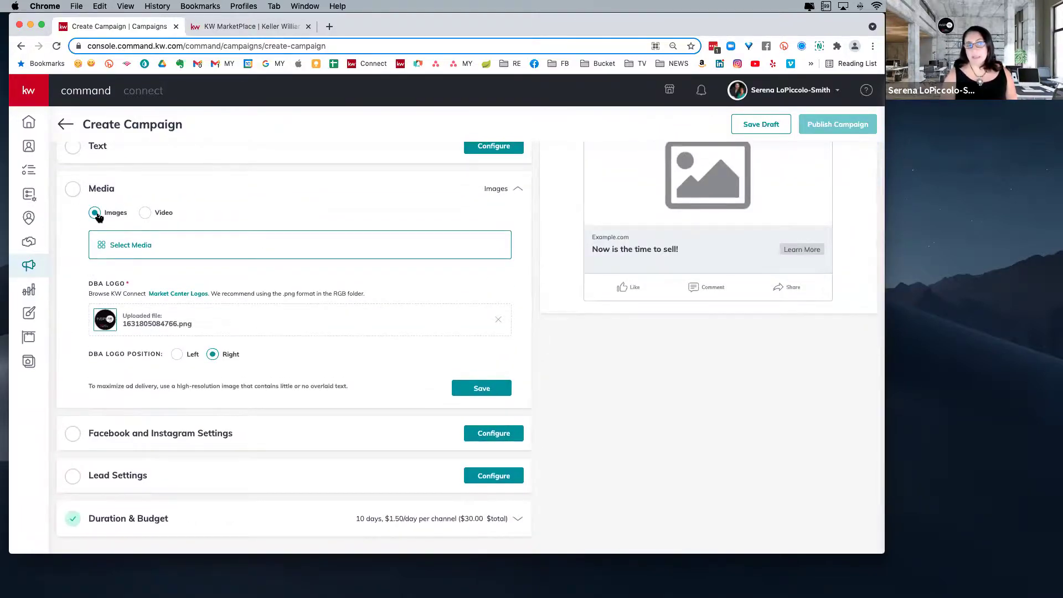
- Keep Images as the ad media and open the Market Center Logos link in a new tab
left_click(145, 213)
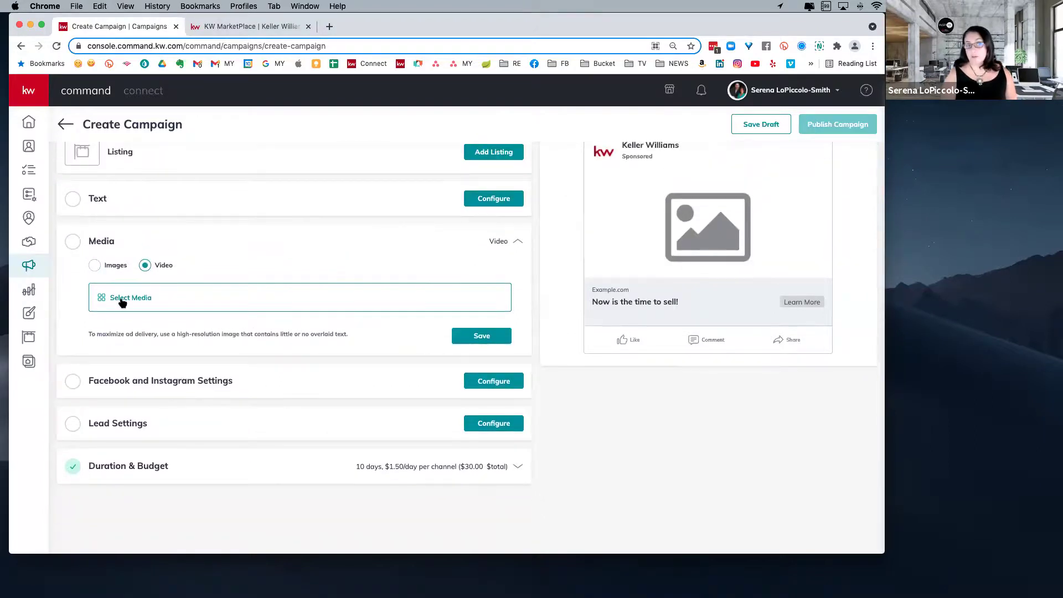
left_click(93, 266)
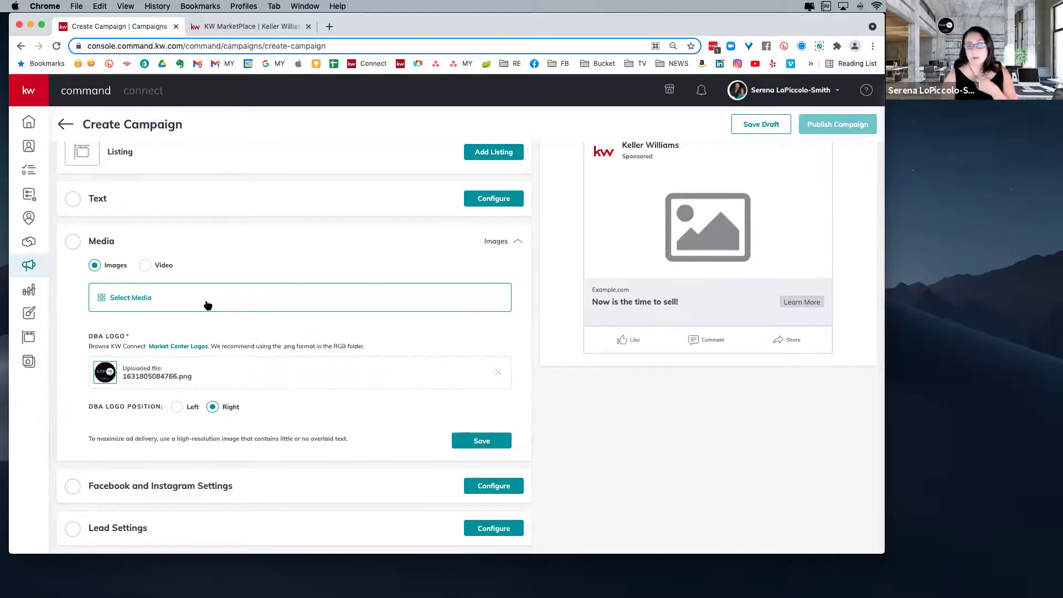
scroll(187, 376, "down", 2)
scroll(187, 376, "down", 2)
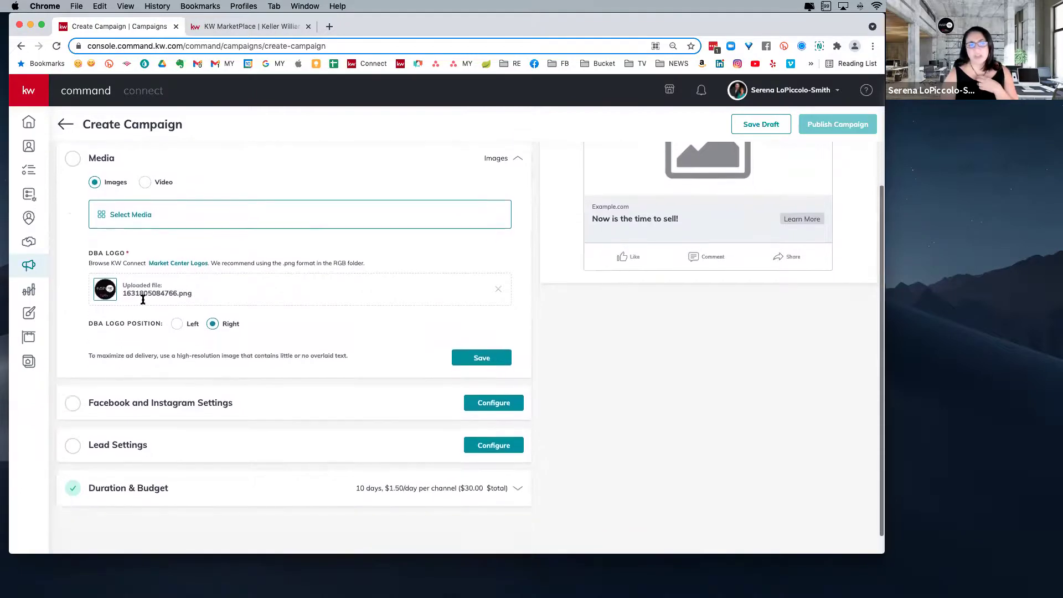
right_click(193, 269)
left_click(211, 269)
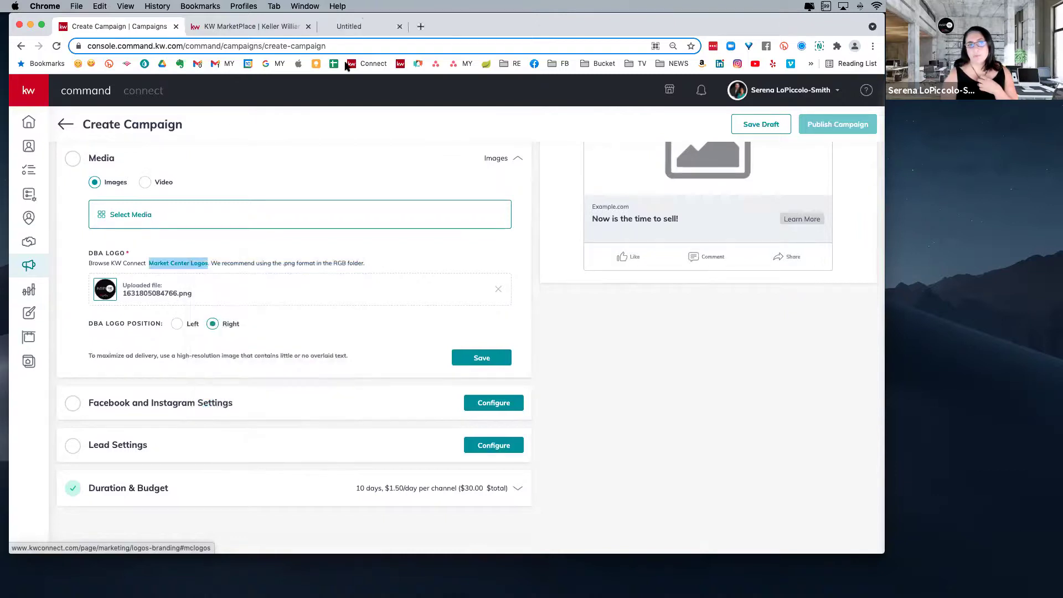
- Select the Market Center Logos page address and scroll down to the logo list
left_click(362, 22)
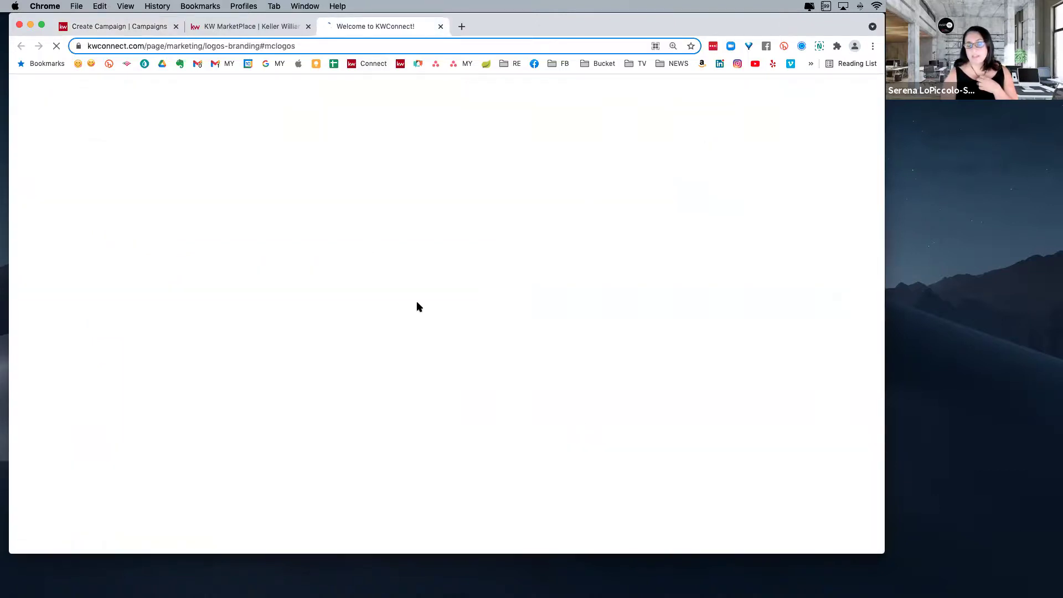
scroll(501, 361, "down", 2)
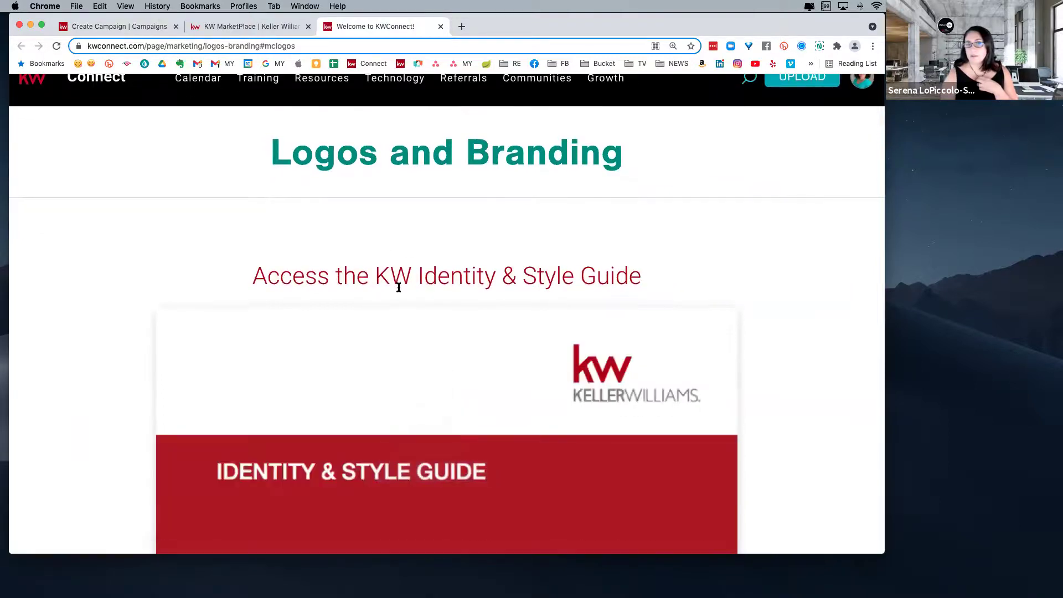
left_click(279, 46)
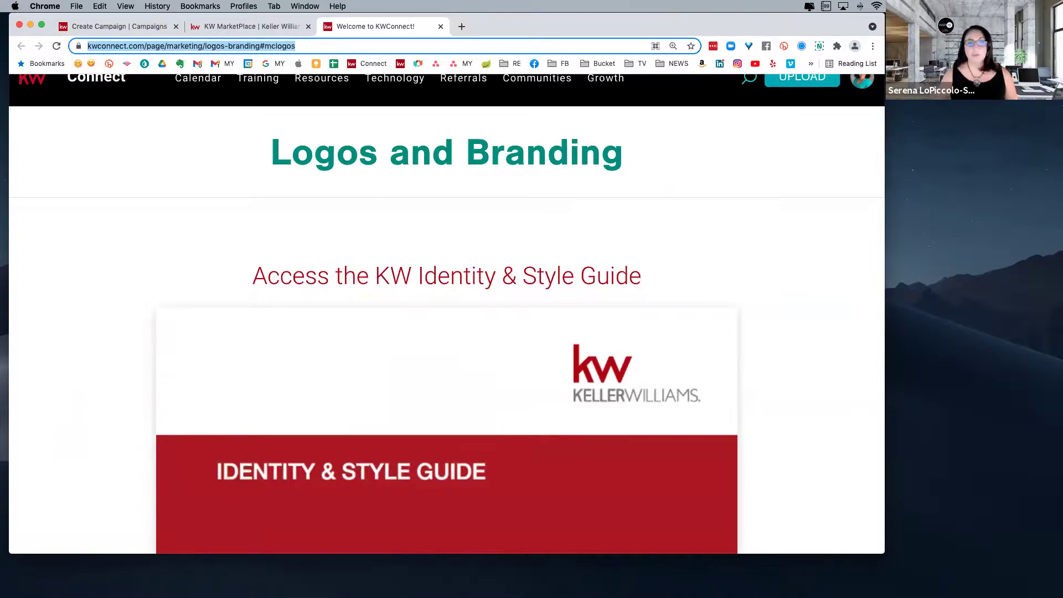
scroll(475, 416, "down", 3)
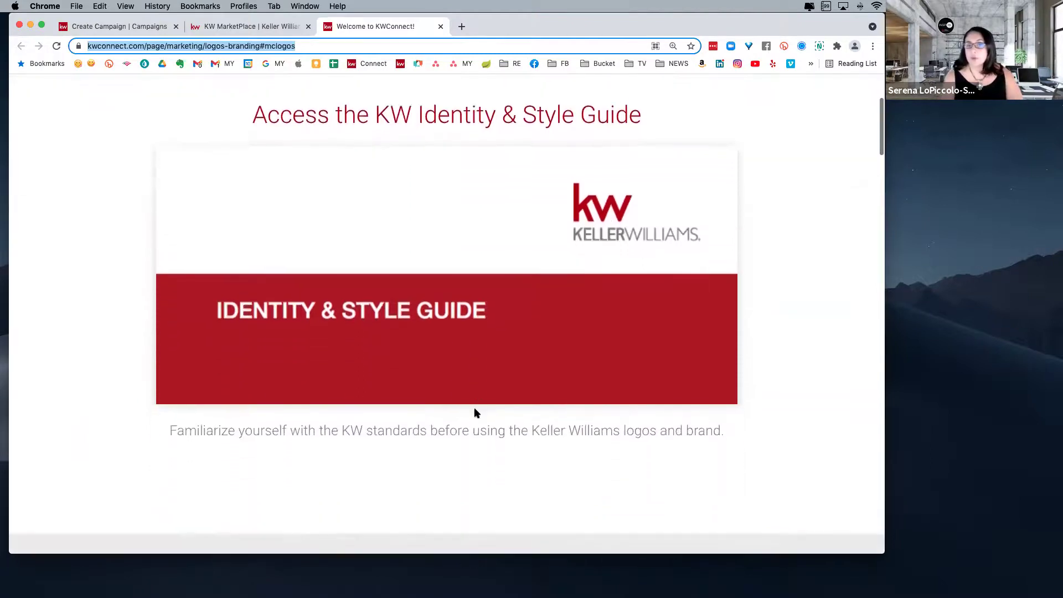
scroll(475, 413, "down", 6)
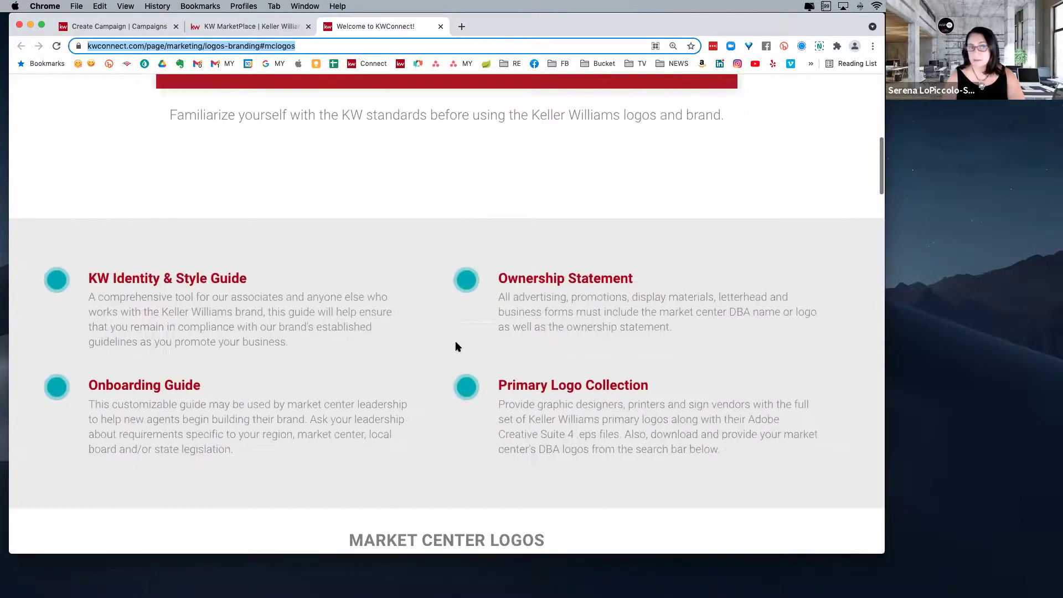
scroll(456, 347, "down", 7)
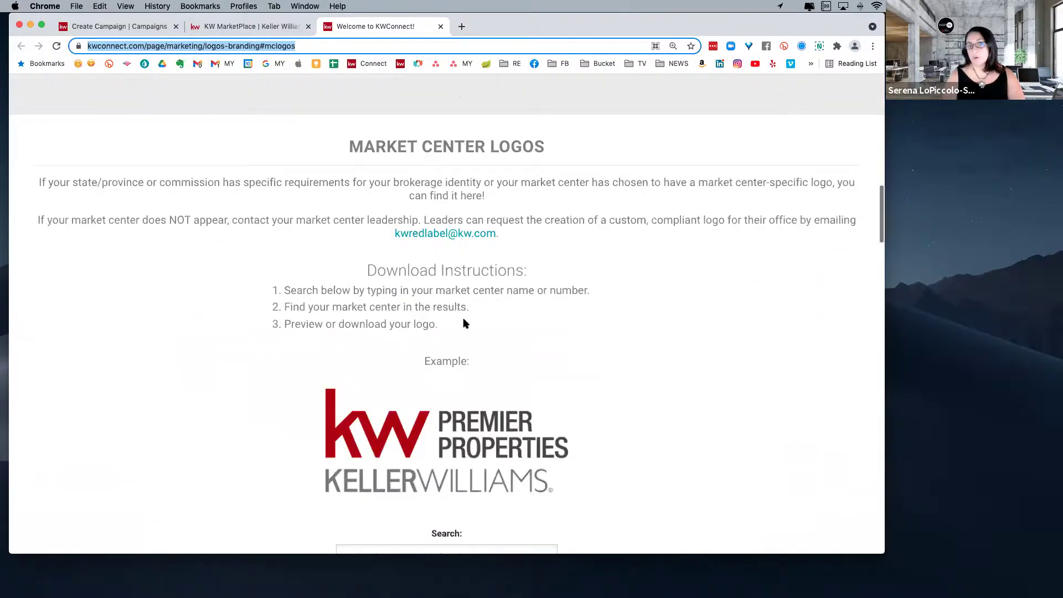
scroll(464, 323, "down", 2)
- Search the logos for 'cape', preview the Cape Cod logo (826), then return to Create Campaign
left_click(470, 438)
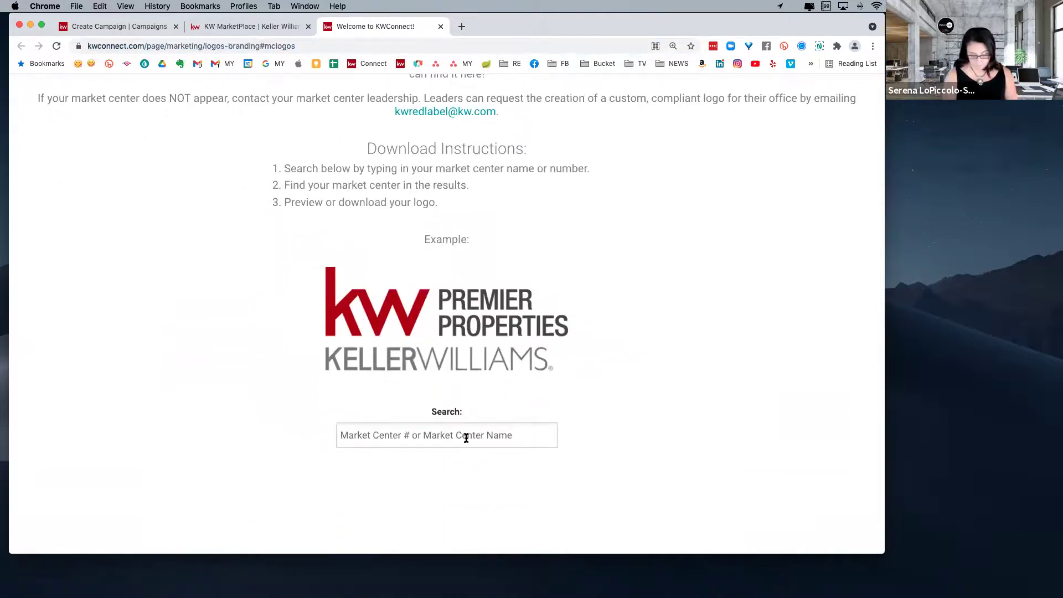
type("ca")
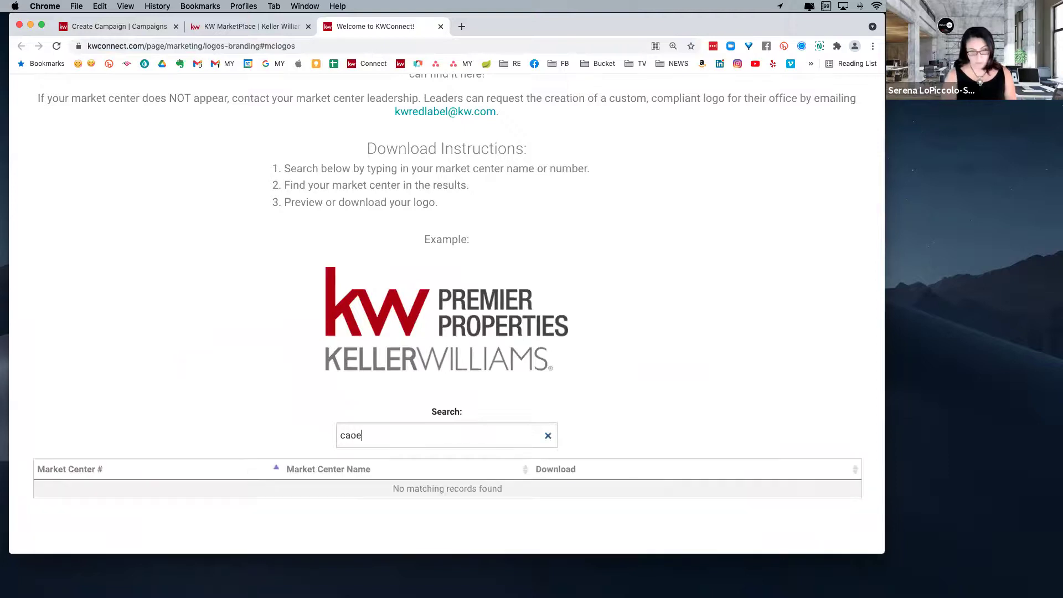
type("pe")
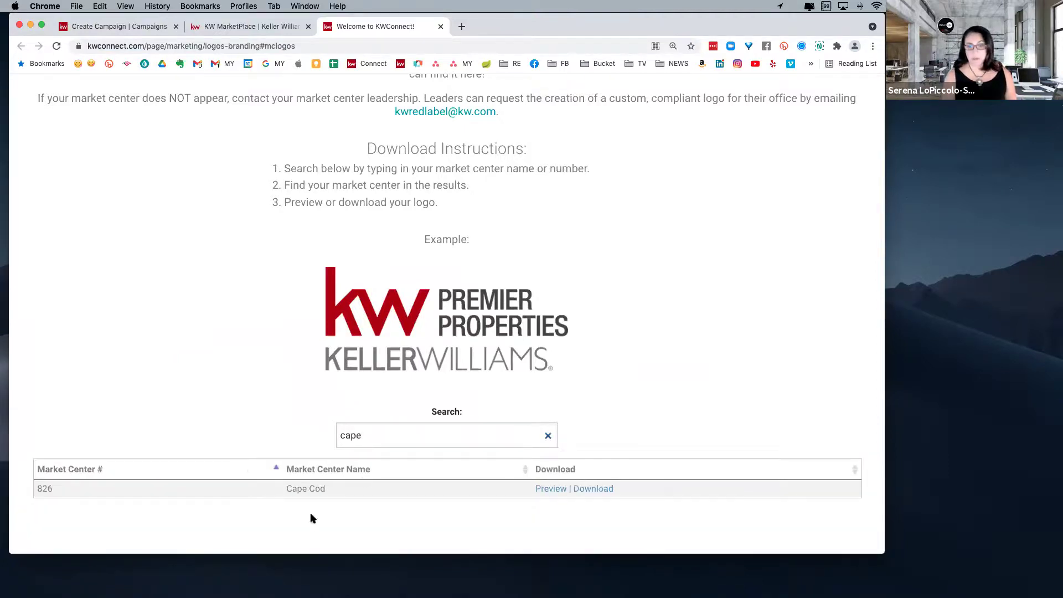
left_click(551, 489)
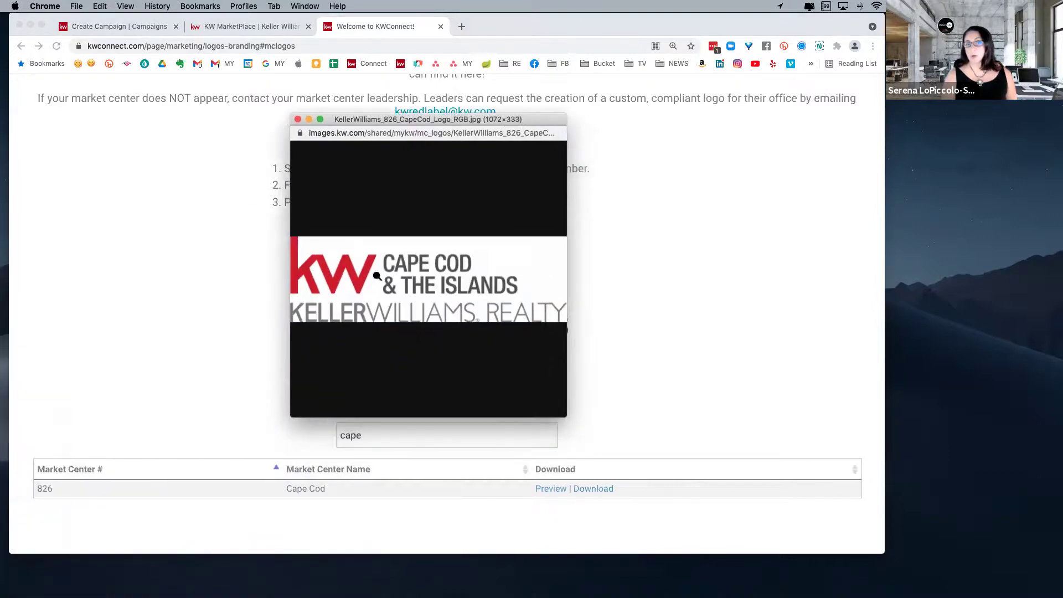
left_click(298, 119)
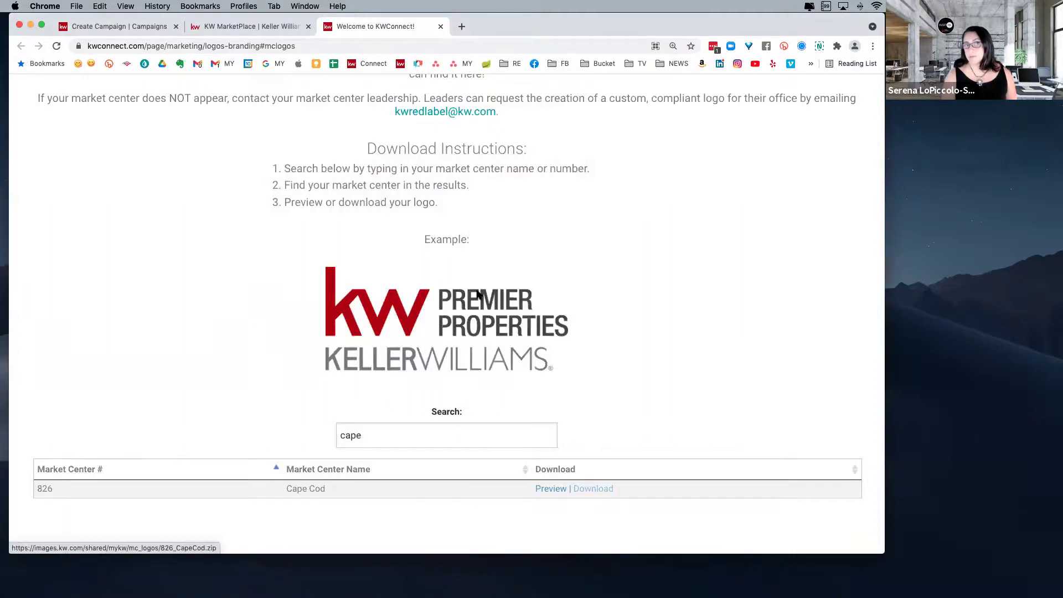
left_click(143, 29)
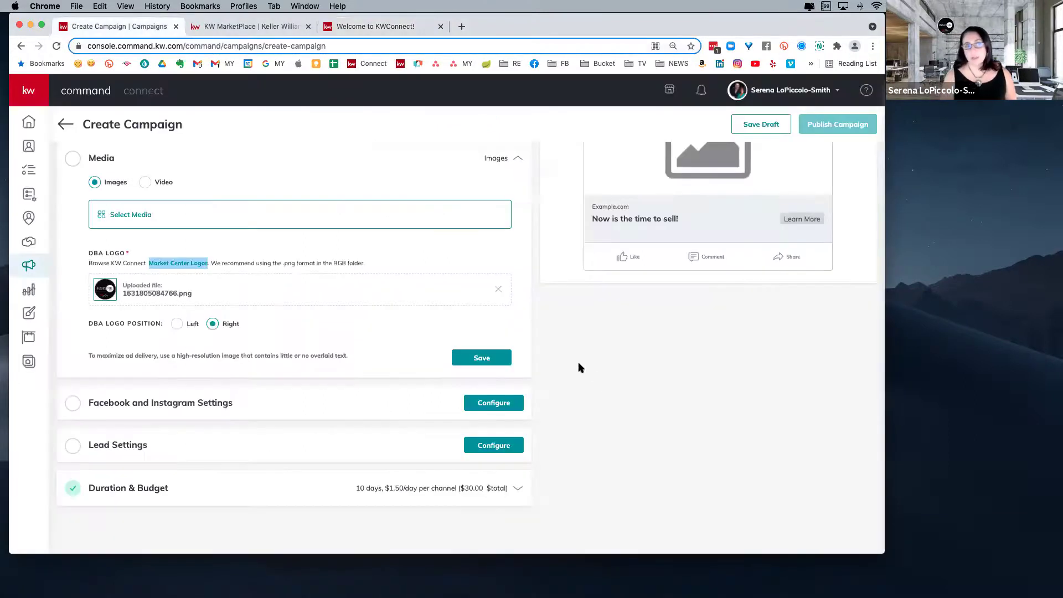
- Keep the DBA logo positioned Right and save the media settings
scroll(355, 353, "down", 1)
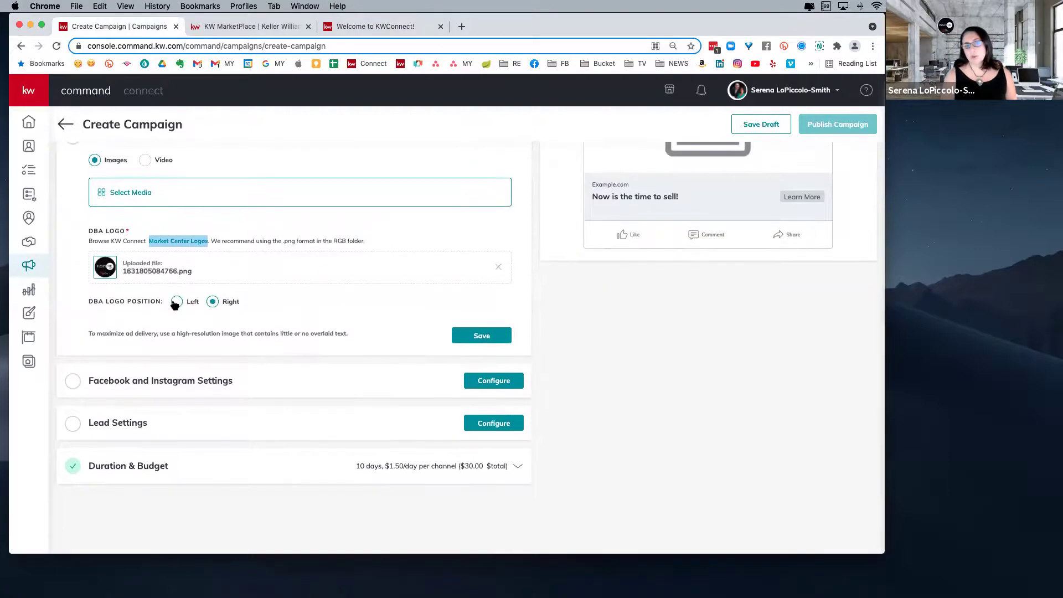
left_click(176, 302)
left_click(214, 301)
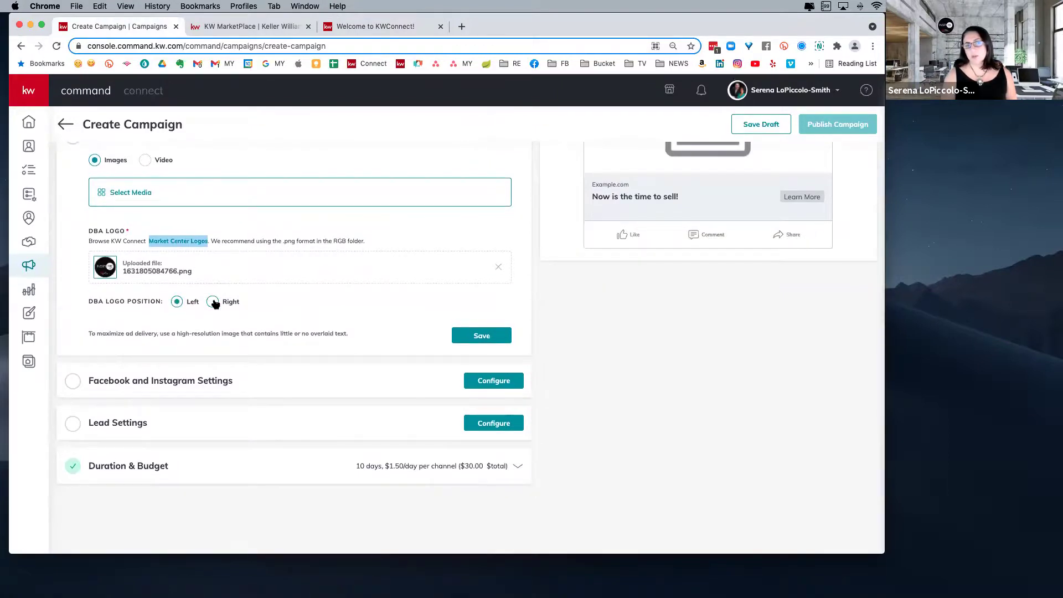
left_click(480, 335)
- Check the media chooser's Add Images options, then expand Facebook and Instagram Settings
left_click(125, 194)
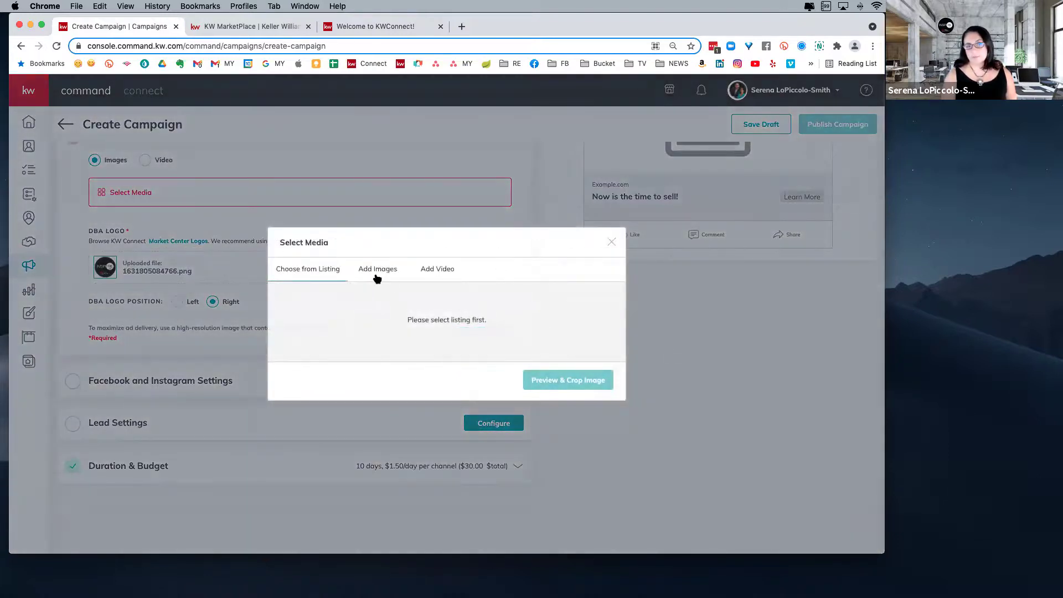
left_click(377, 270)
left_click(612, 209)
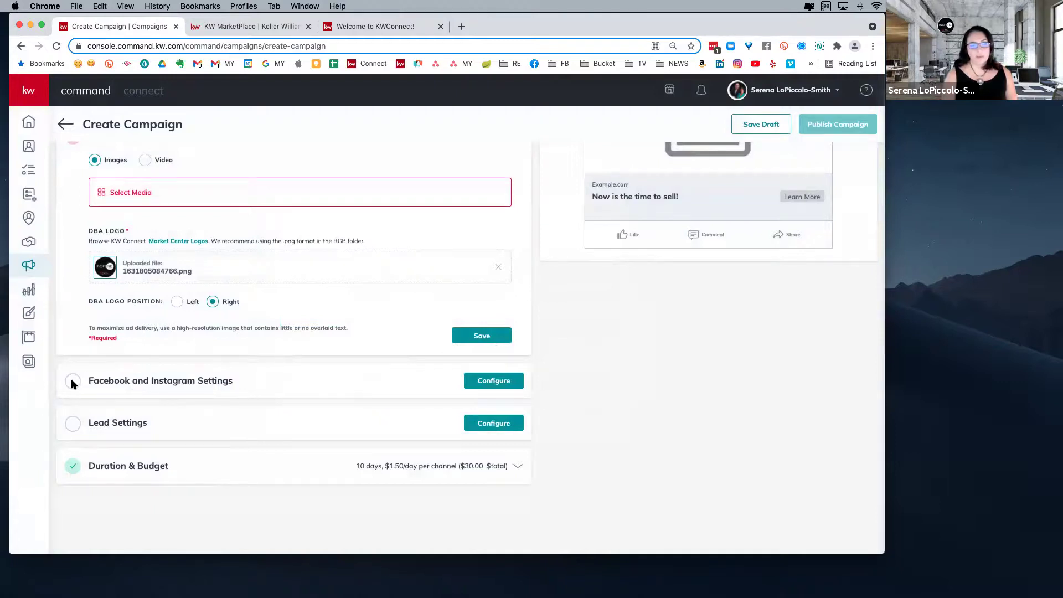
left_click_drag(74, 380, 162, 347)
left_click(454, 330)
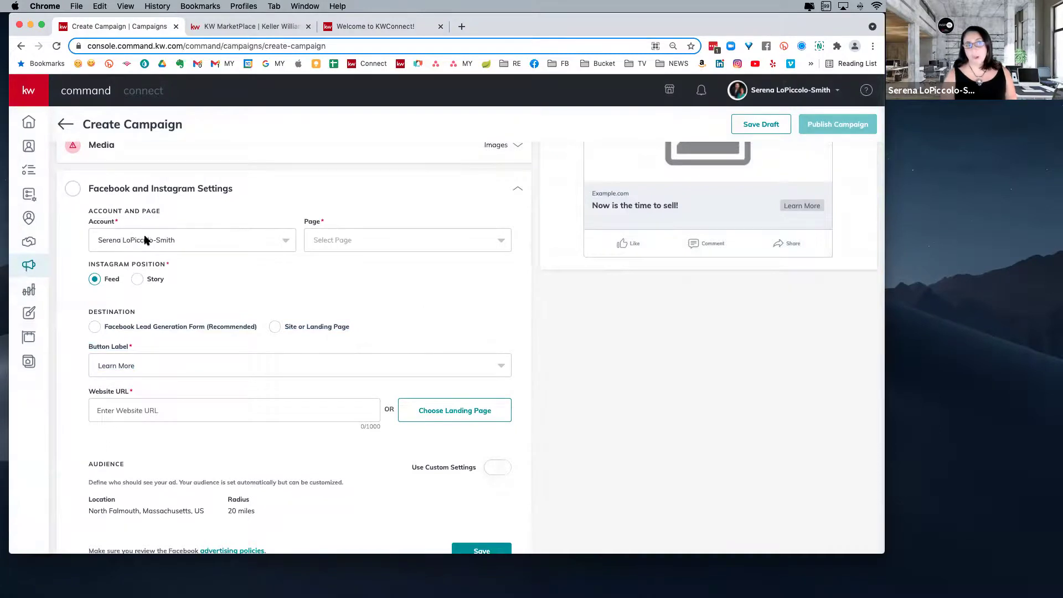
- Set the ad's Facebook page to Inspire Team of Keller Williams Cape Cod & the Islands
left_click(363, 239)
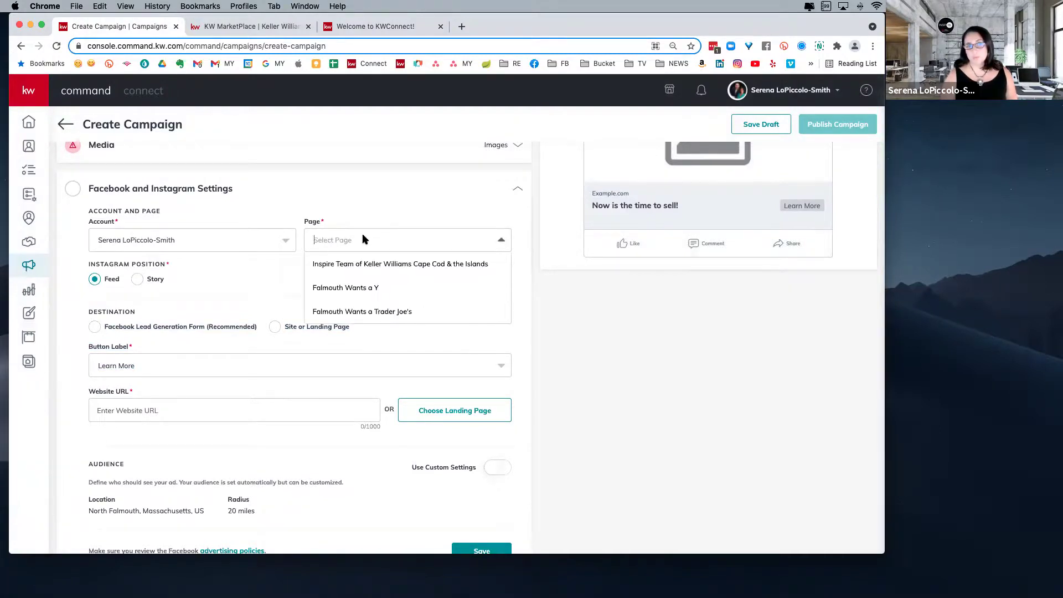
left_click(389, 265)
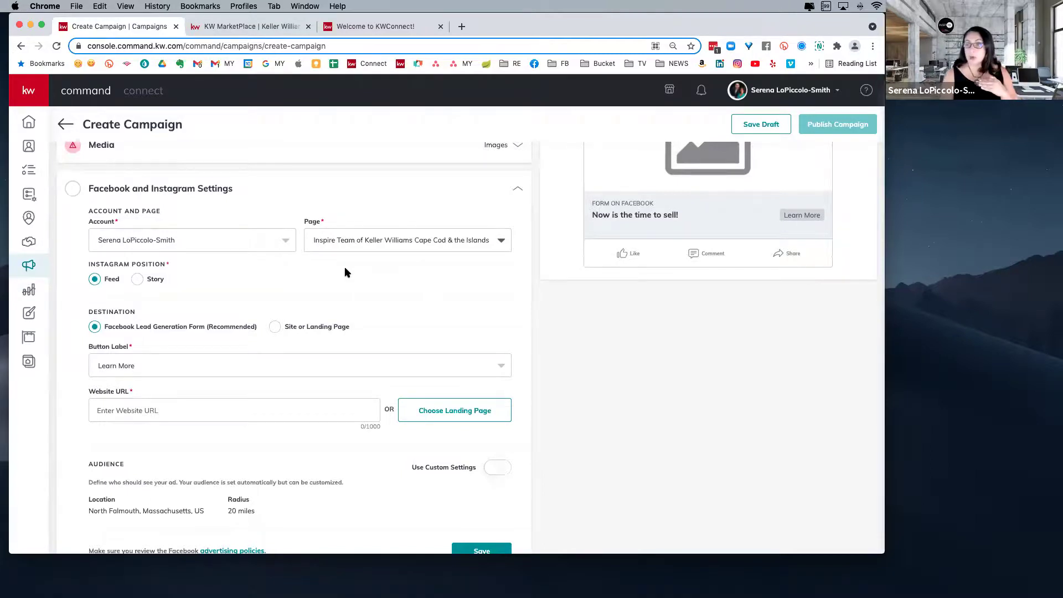
scroll(345, 272, "down", 5)
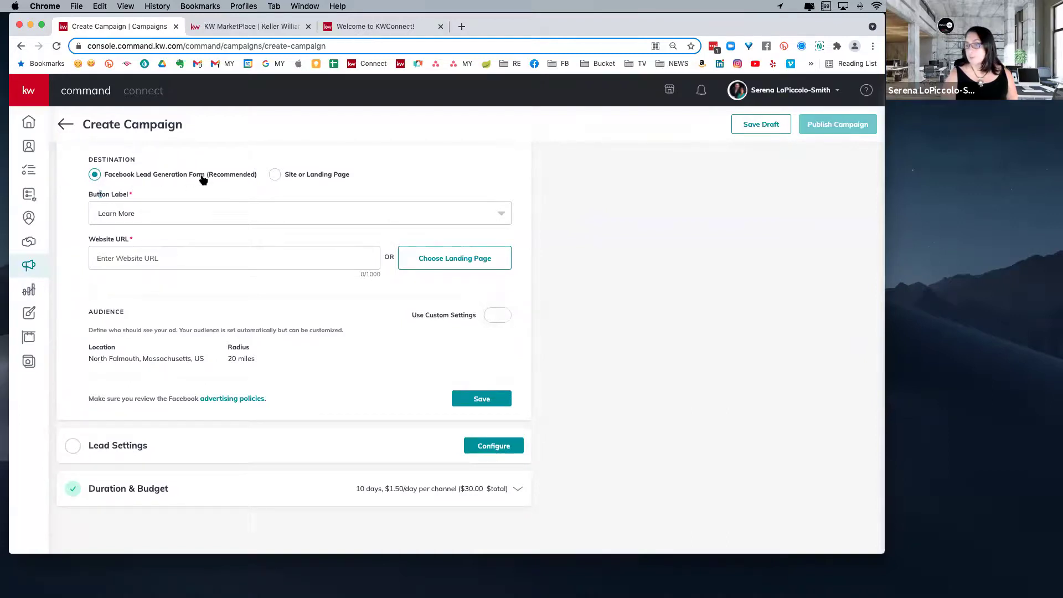
- Try the Site or Landing Page destination, then revert to Facebook Lead Generation Form
left_click(273, 175)
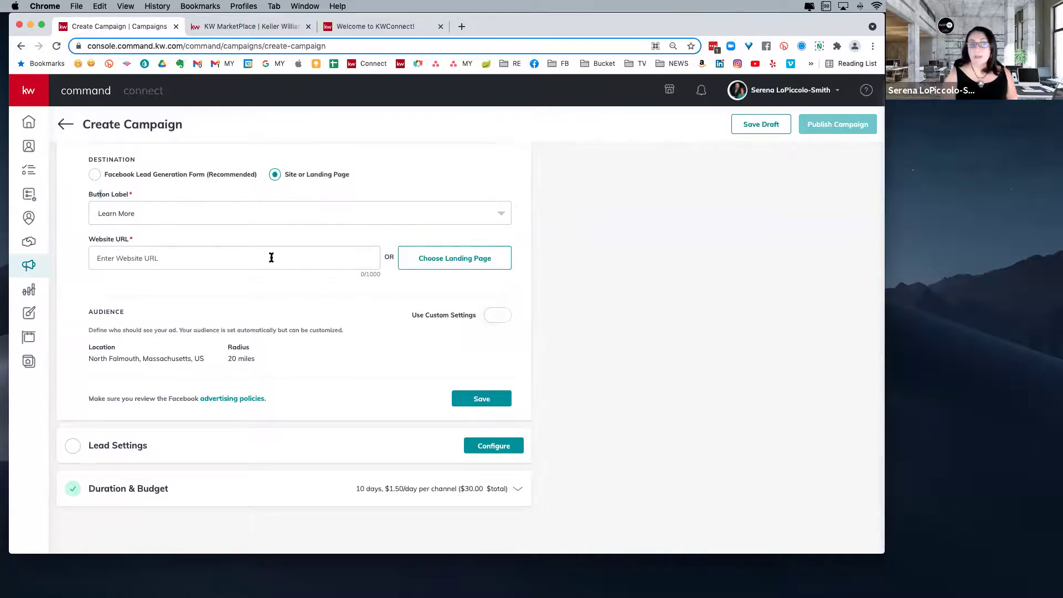
left_click(228, 256)
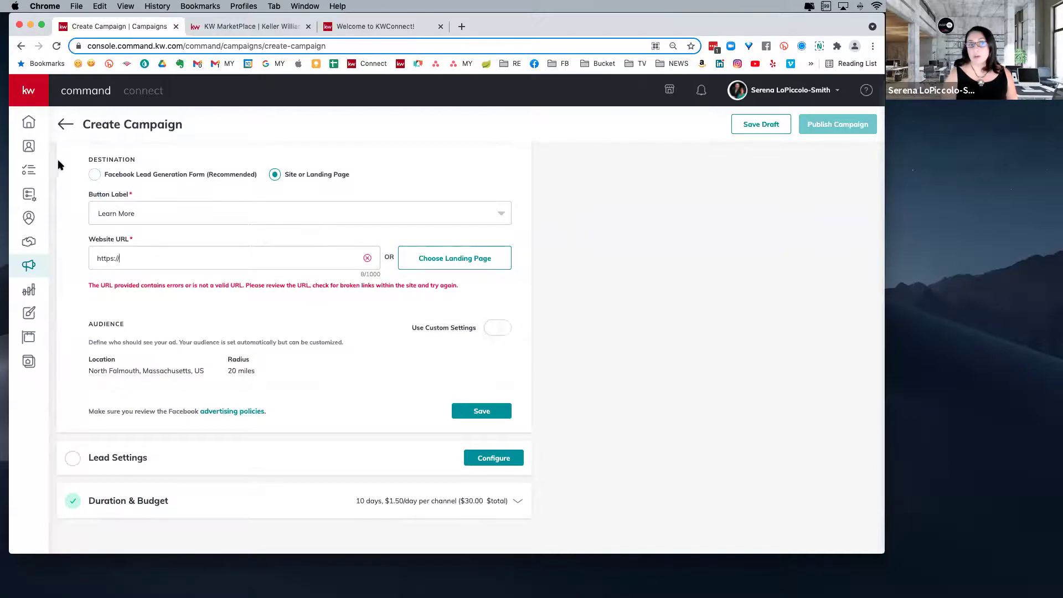
left_click(94, 174)
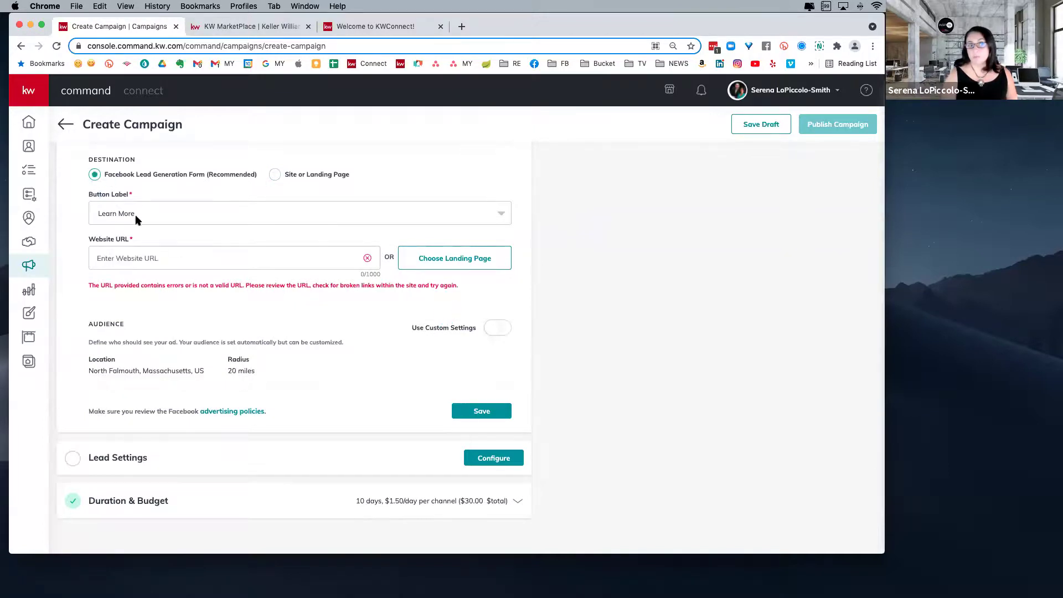
- Turn on Use Custom Settings for the ad's audience targeting
scroll(290, 295, "down", 2)
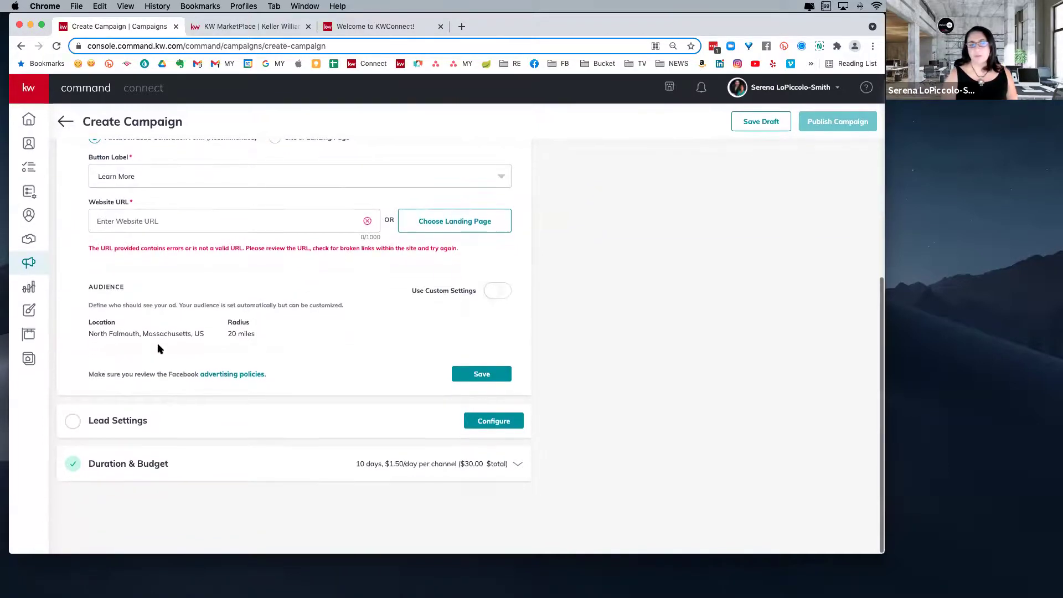
left_click(491, 301)
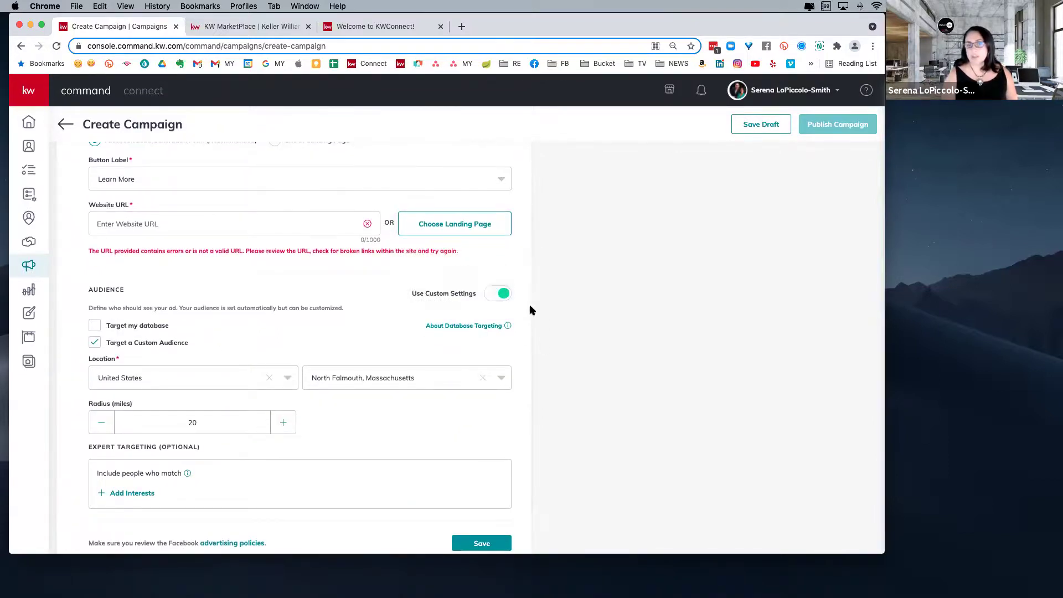
scroll(498, 409, "down", 3)
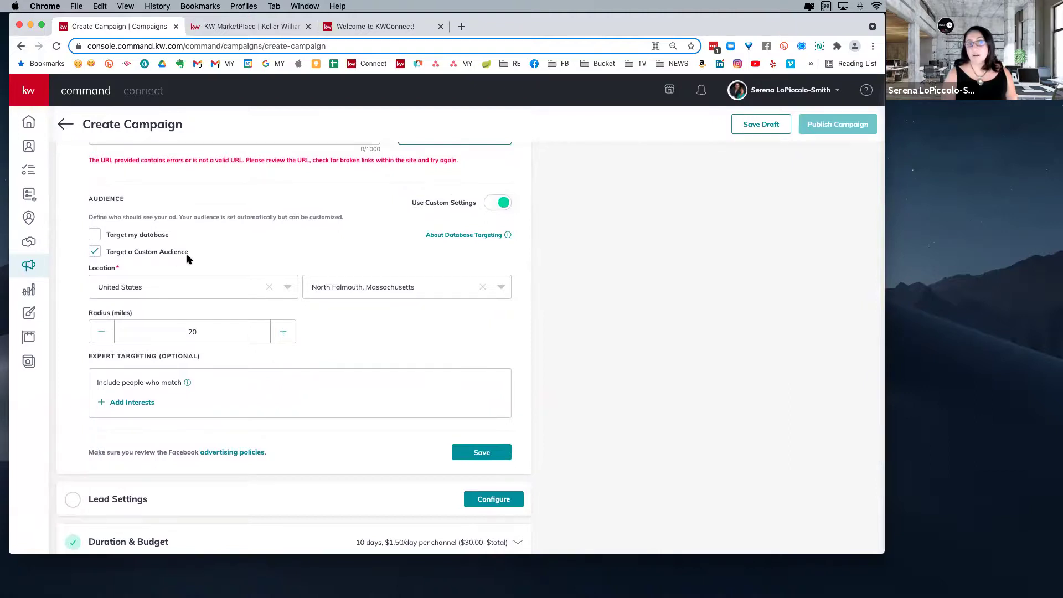
- Add Gated community as an audience interest and save it
left_click(137, 403)
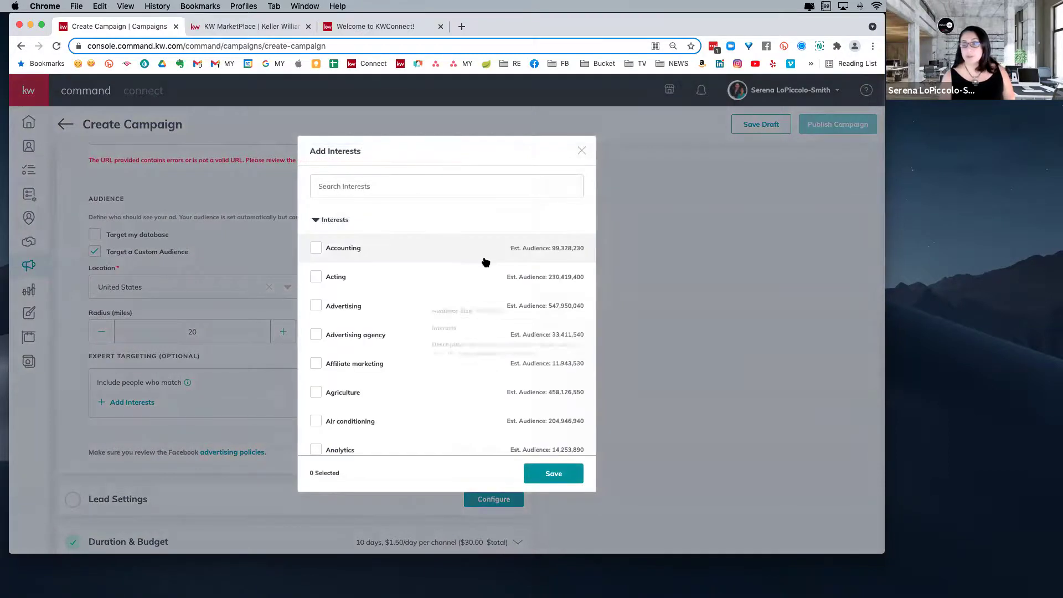
scroll(443, 299, "down", 10)
scroll(440, 309, "down", 15)
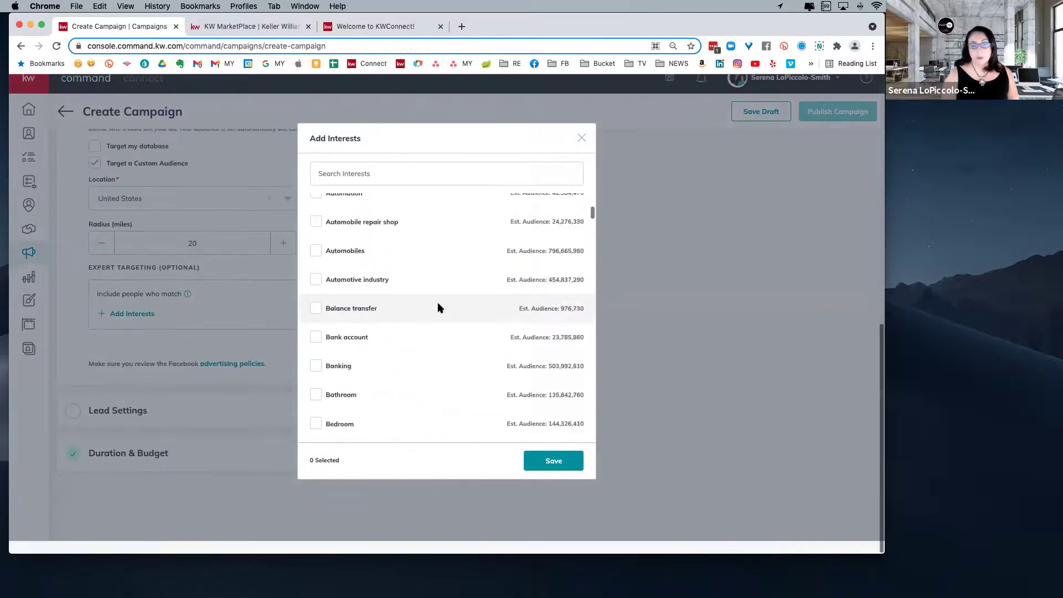
scroll(437, 312, "down", 6)
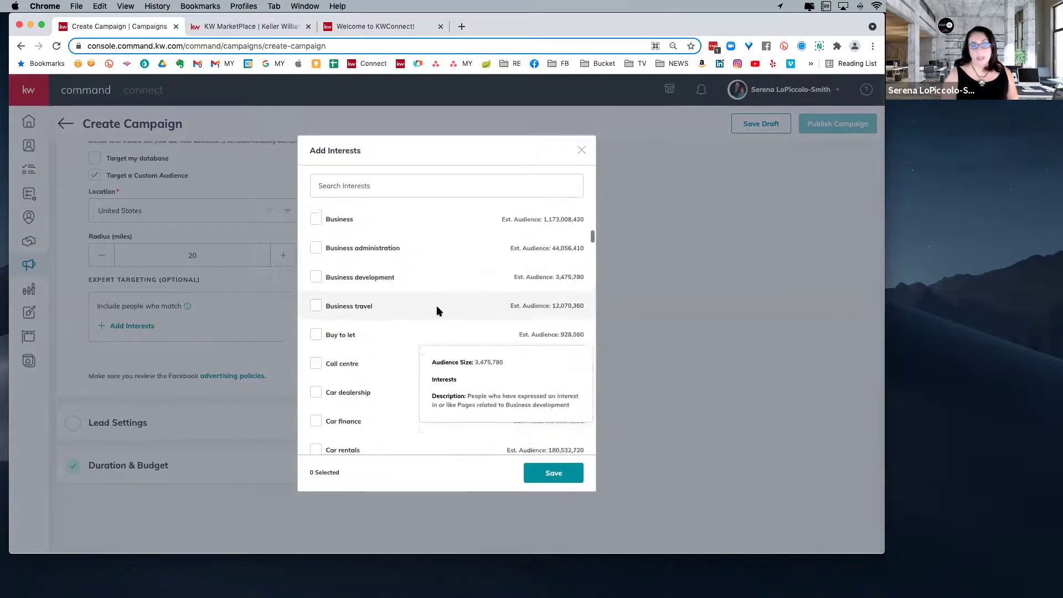
scroll(438, 312, "down", 5)
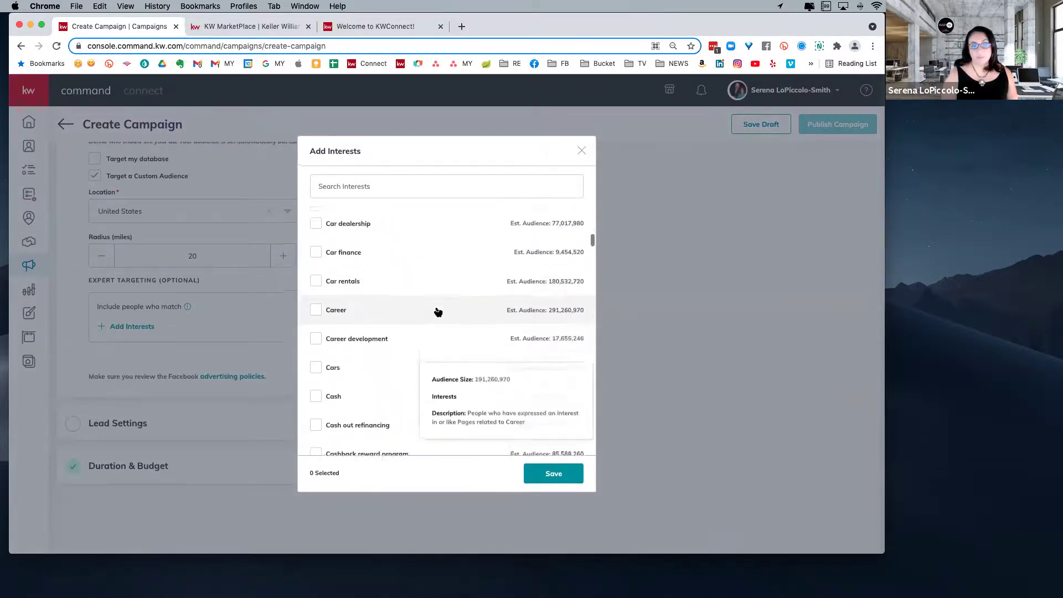
scroll(436, 312, "down", 10)
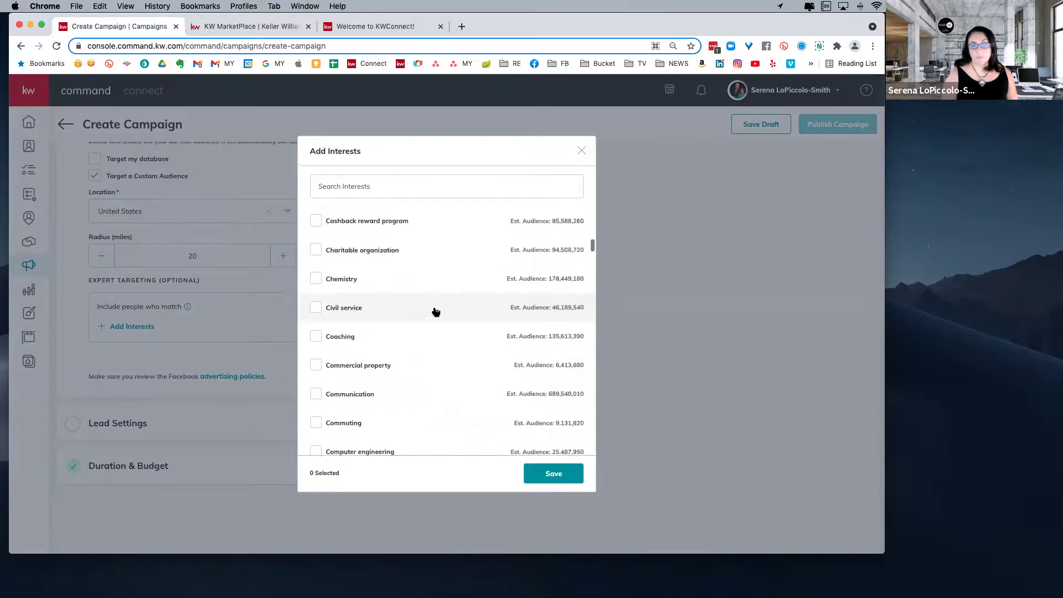
scroll(434, 306, "down", 10)
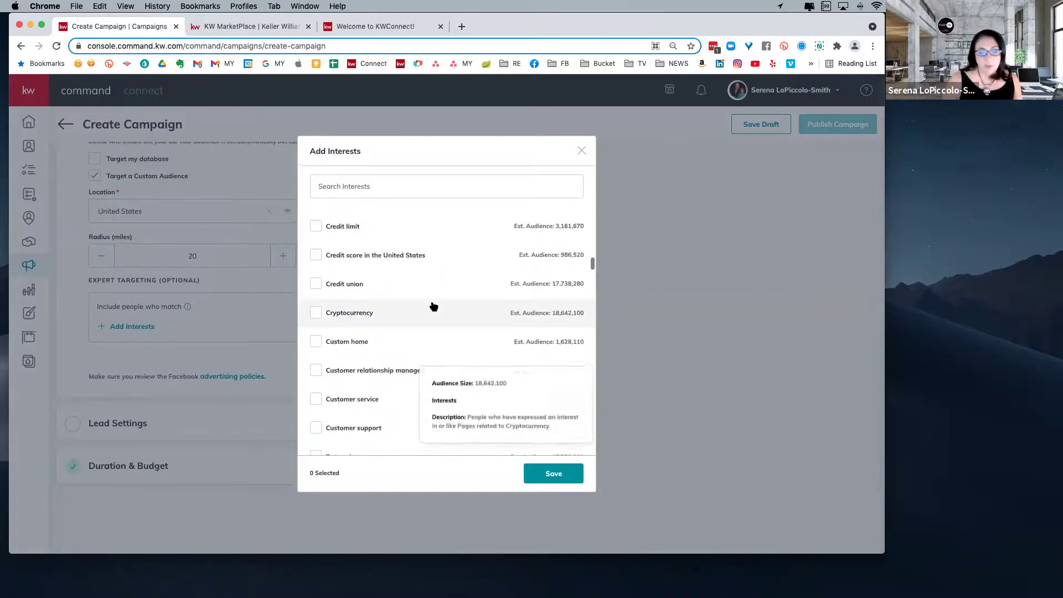
scroll(434, 306, "down", 10)
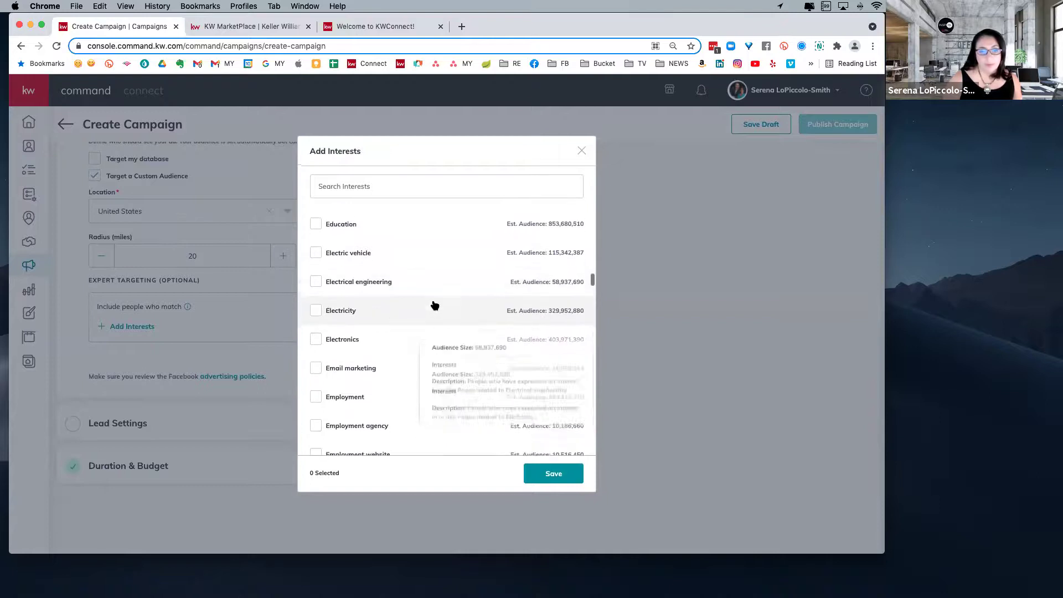
scroll(434, 307, "down", 10)
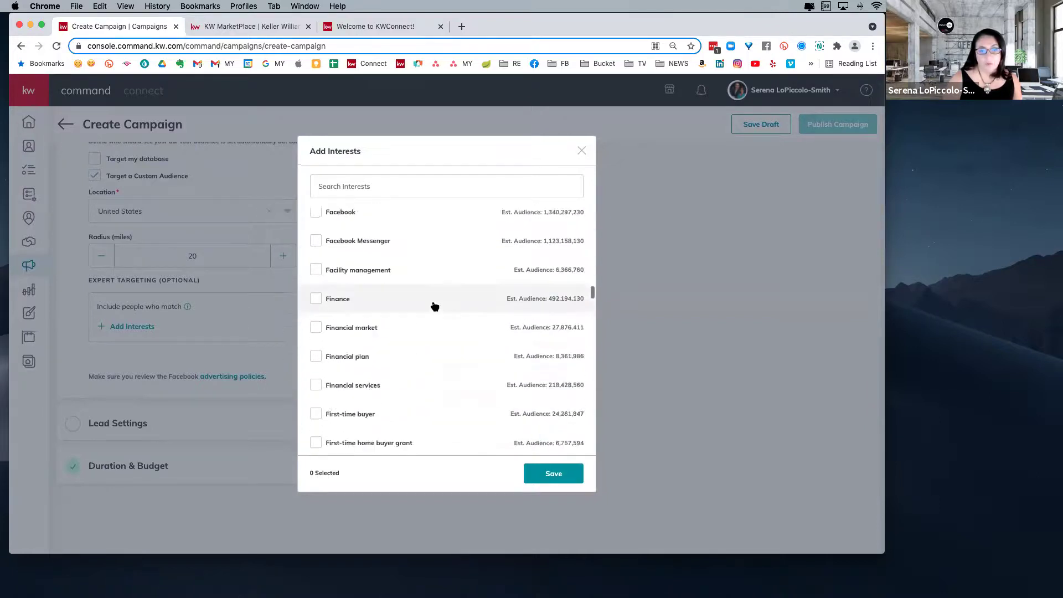
scroll(434, 306, "down", 6)
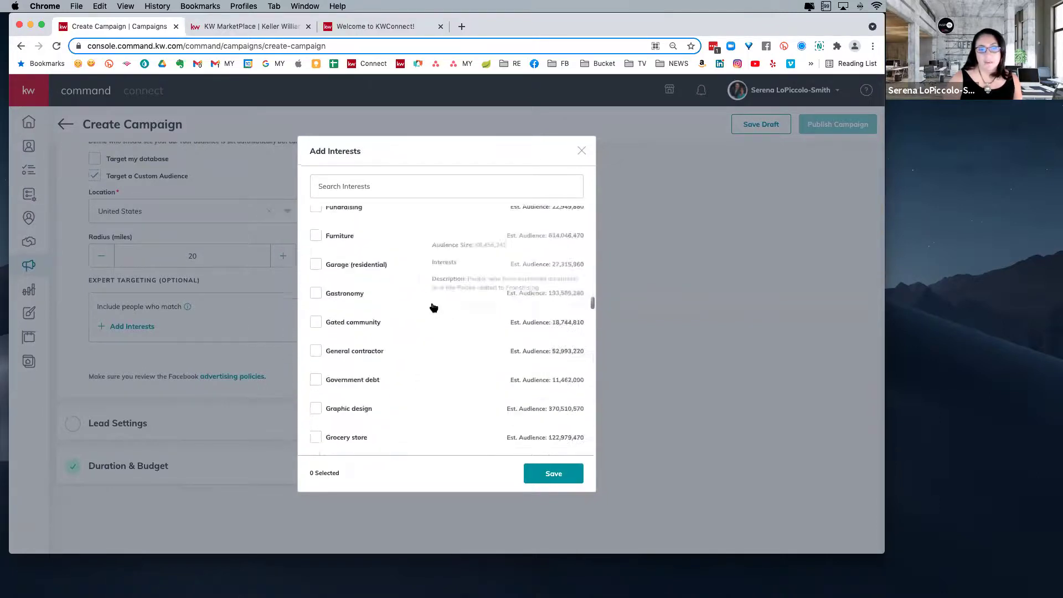
scroll(433, 307, "up", 2)
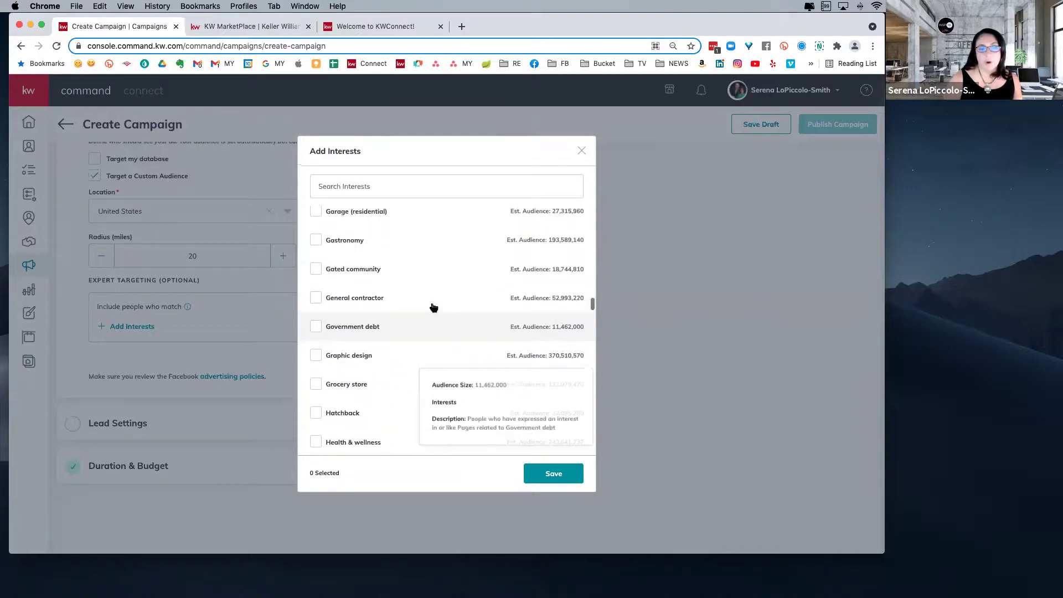
left_click(316, 273)
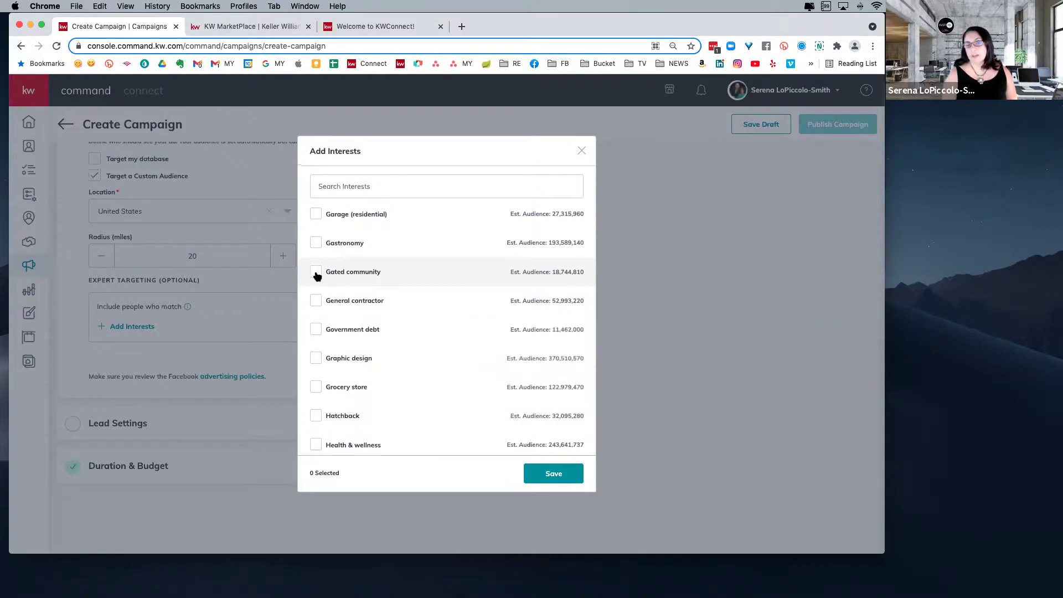
left_click(551, 476)
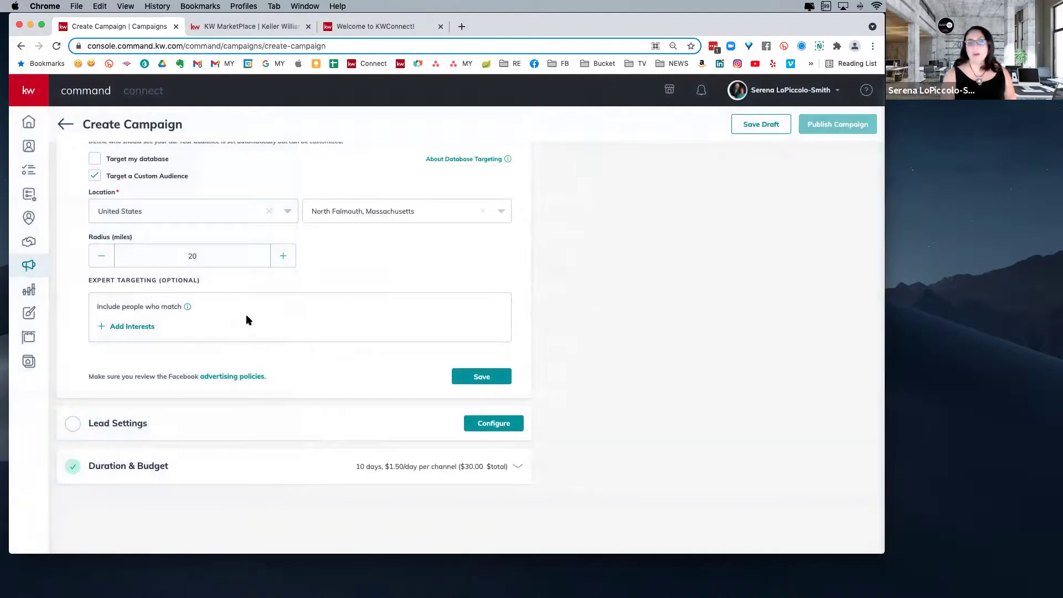
- Tick 'Target my database' under Audience and check its empty Select list
scroll(260, 326, "up", 2)
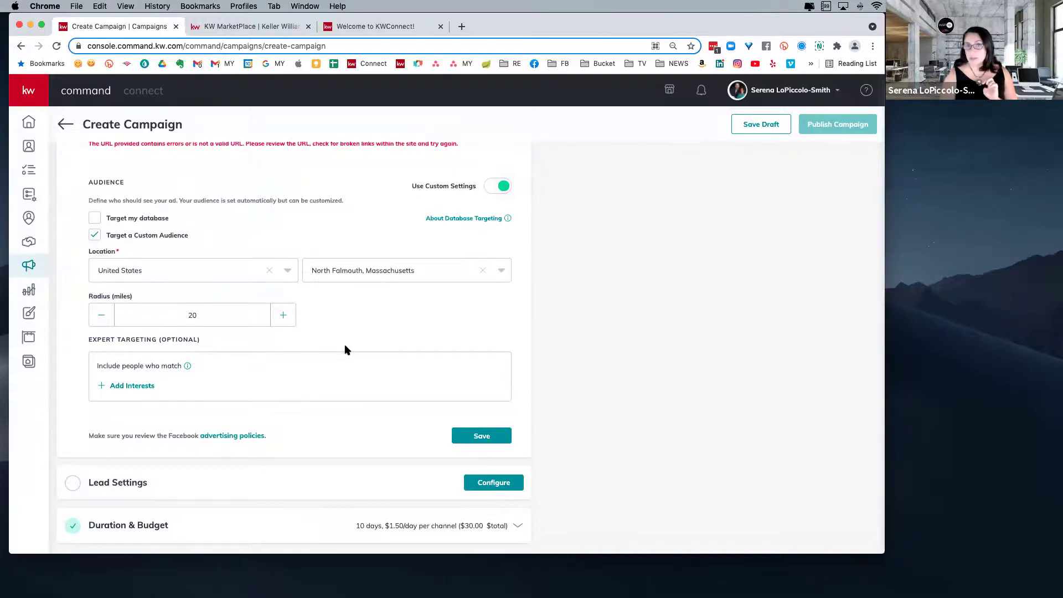
scroll(423, 307, "up", 1)
mouse_move(474, 244)
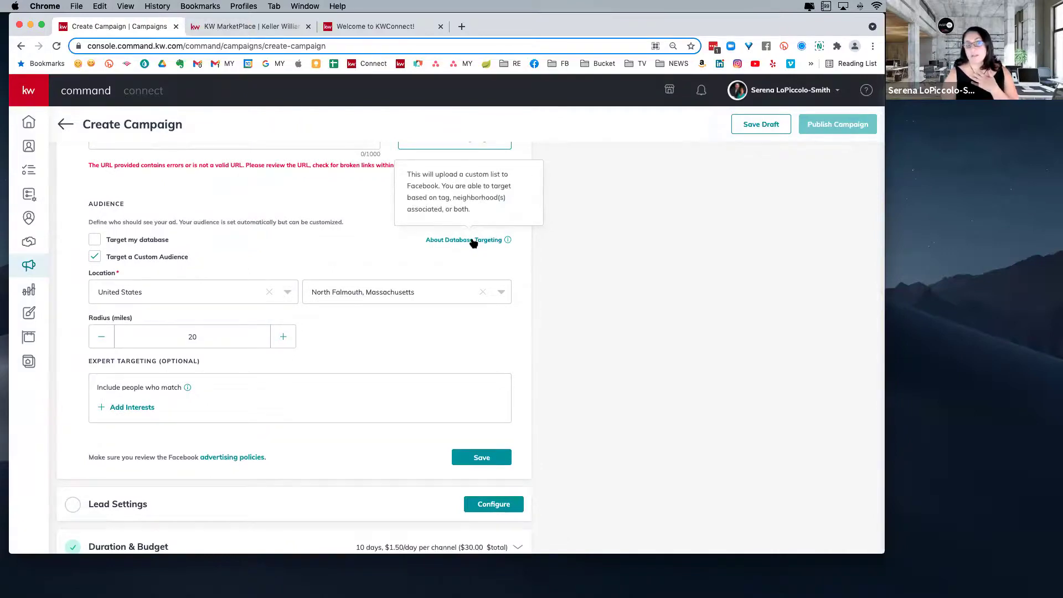
left_click(94, 239)
left_click(185, 266)
left_click(470, 241)
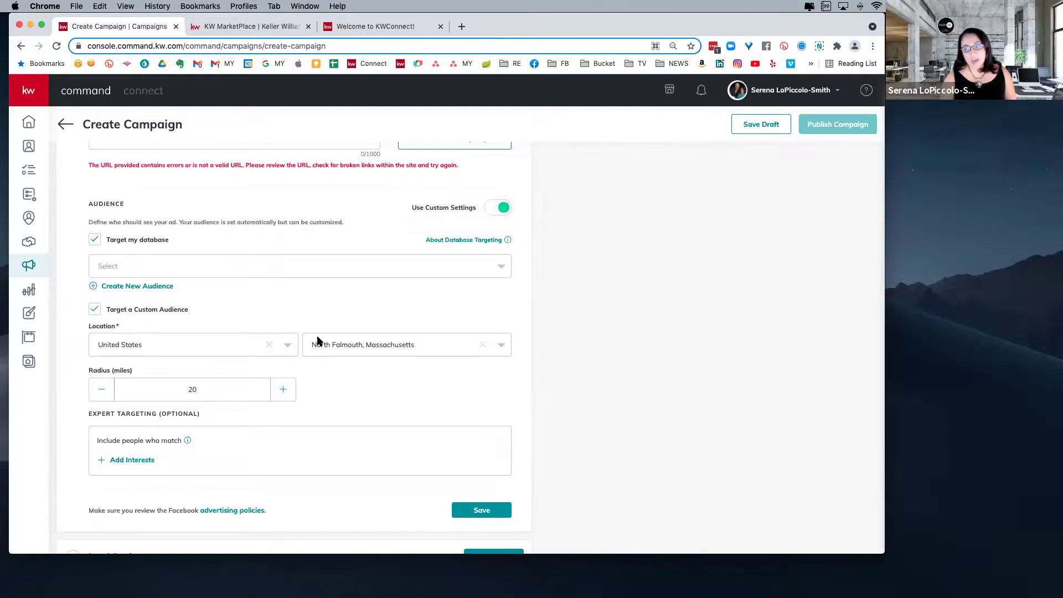
scroll(371, 417, "down", 3)
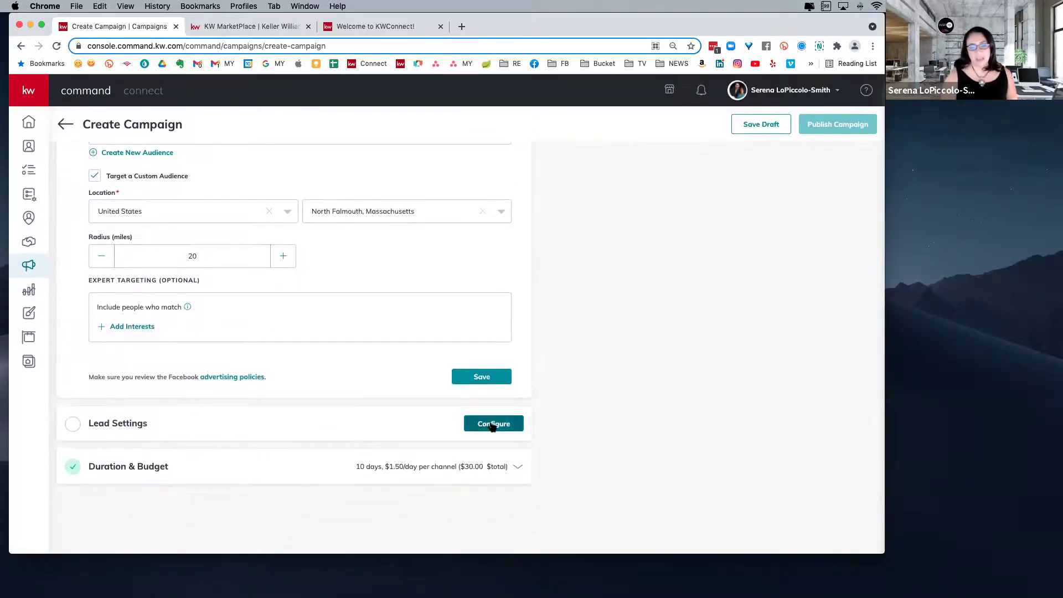
- Open the campaign's Lead Settings and expand the Auto-tag contact tag list
left_click(492, 423)
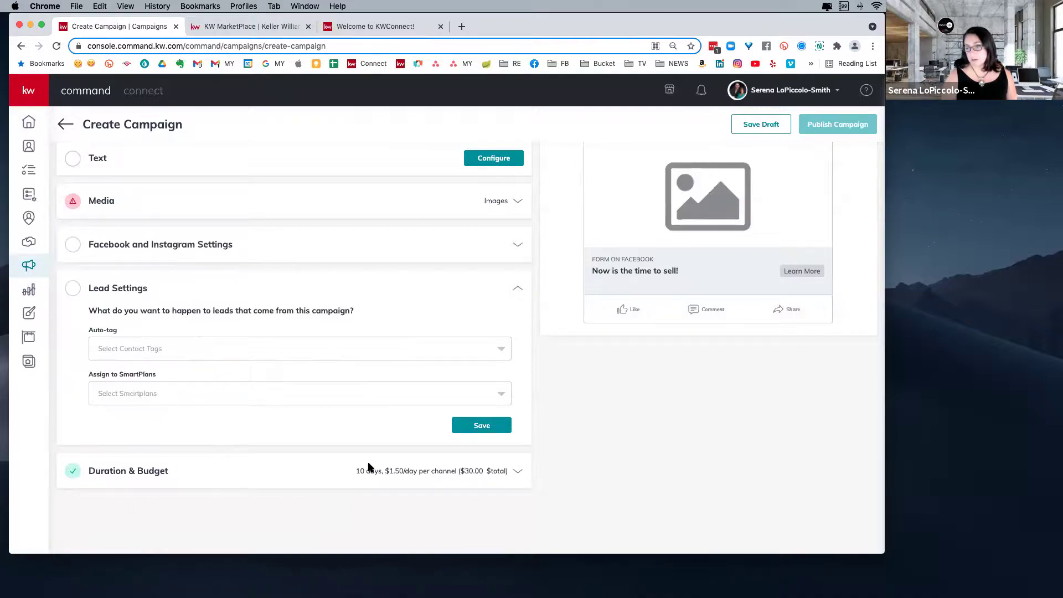
left_click(298, 350)
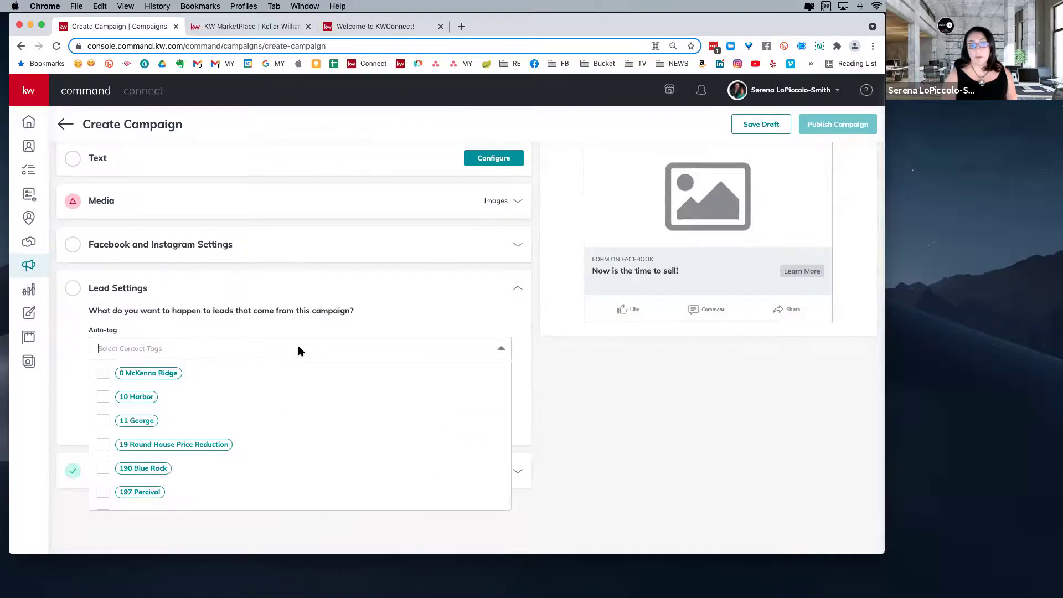
left_click(298, 350)
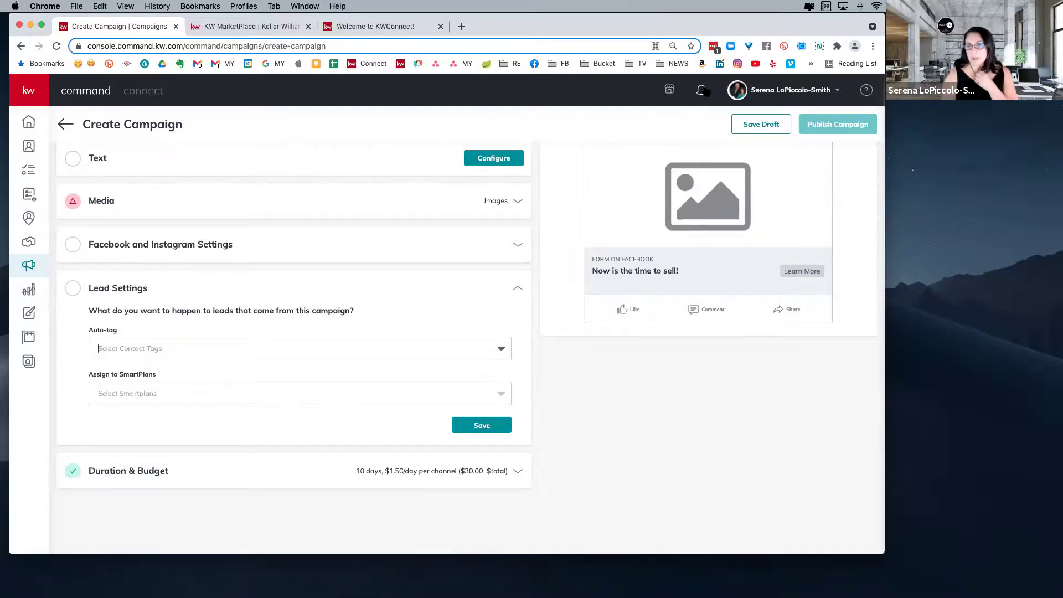
left_click(705, 91)
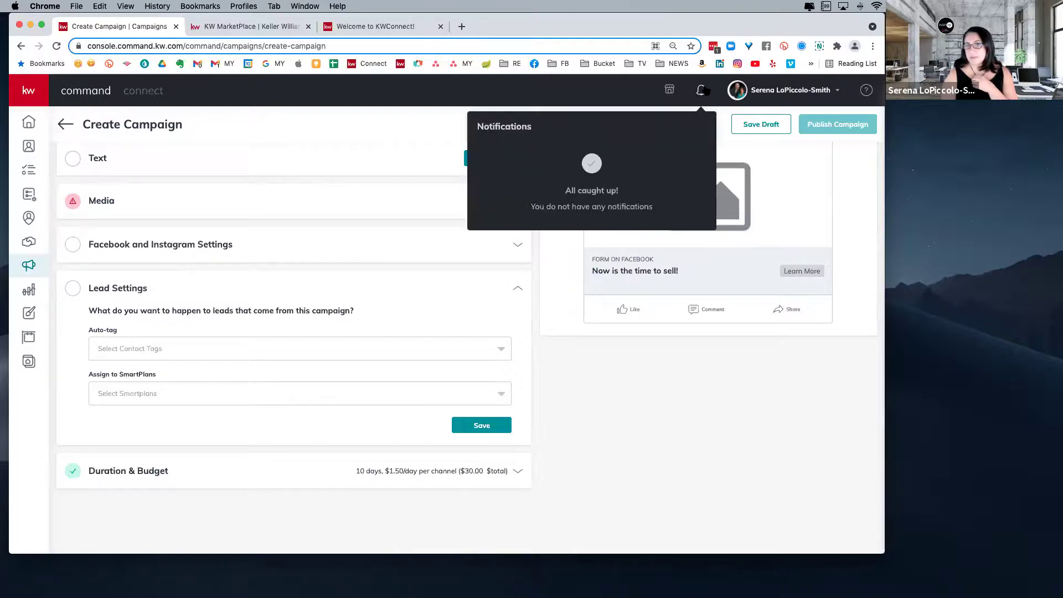
left_click(573, 96)
scroll(380, 354, "down", 1)
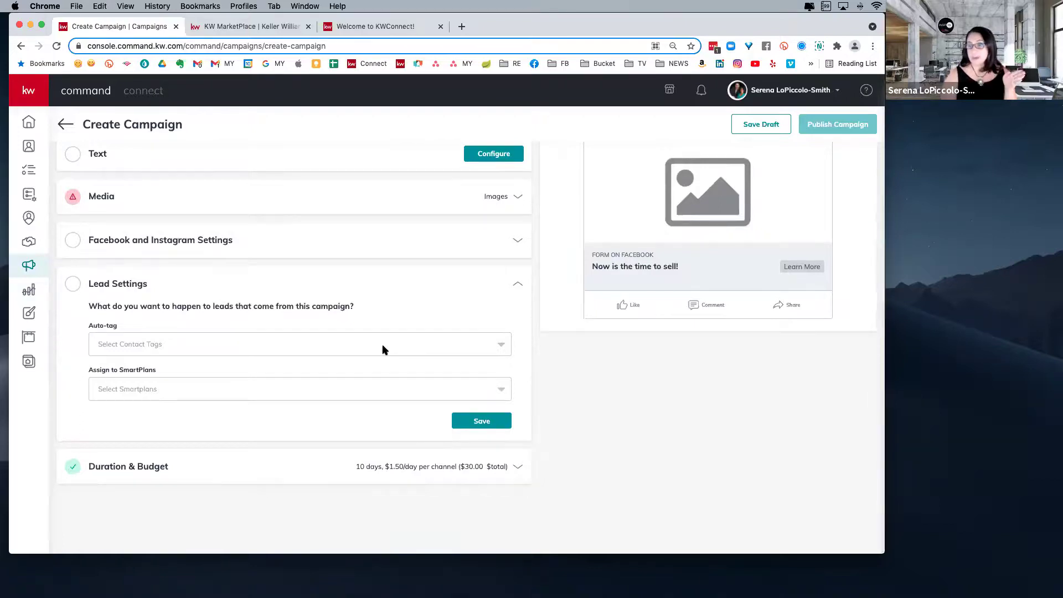
left_click(180, 344)
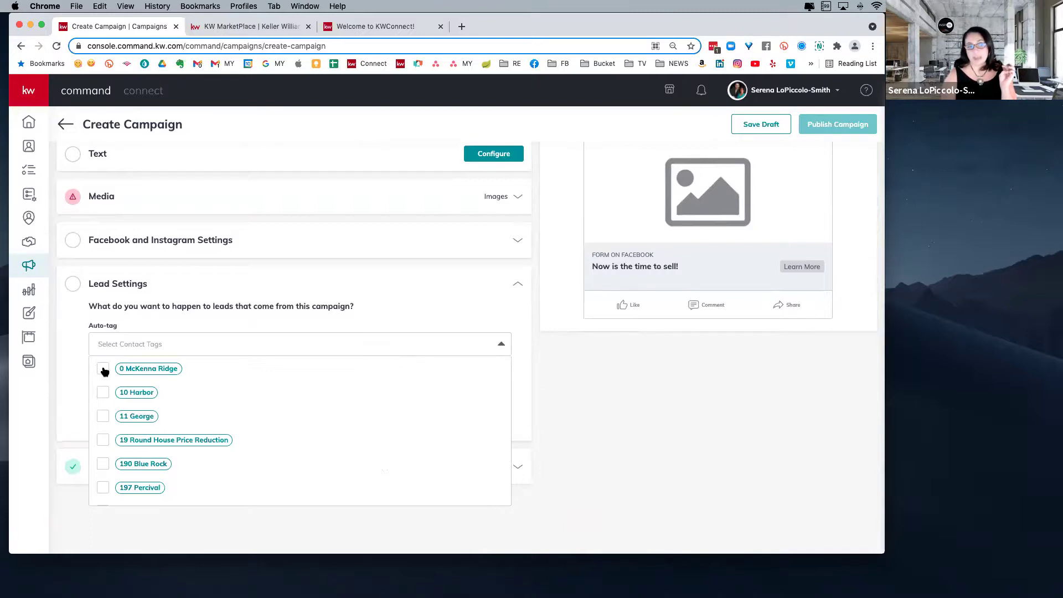
left_click(103, 465)
left_click(693, 396)
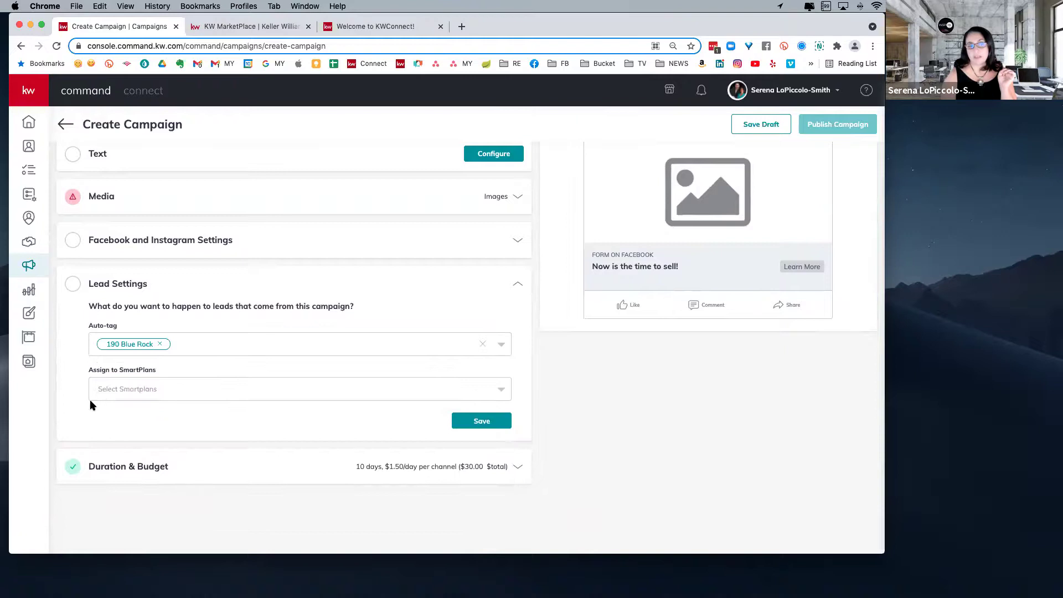
left_click(171, 390)
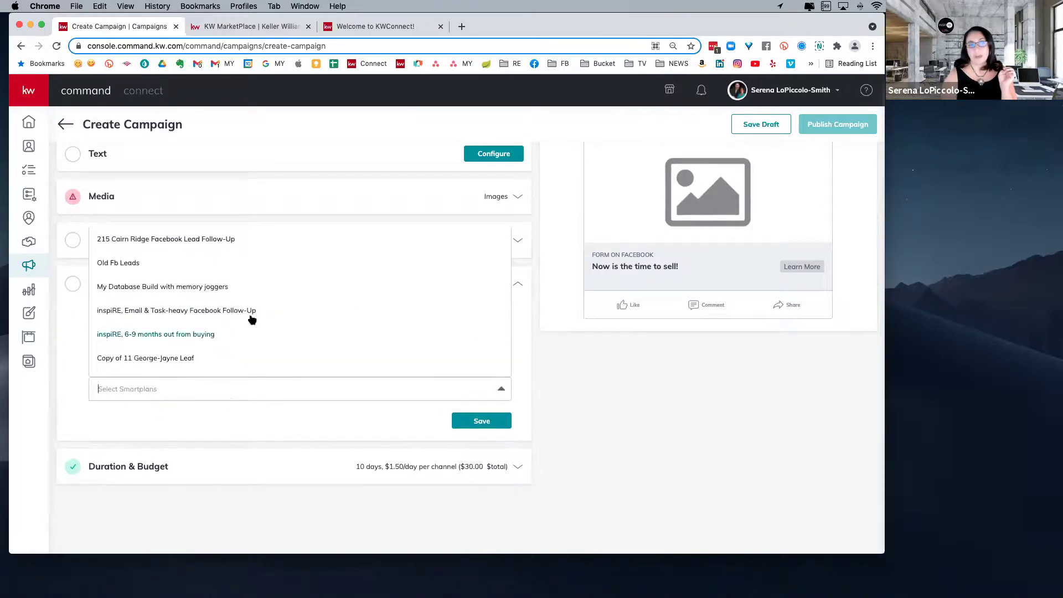
scroll(249, 318, "down", 6)
scroll(247, 331, "up", 3)
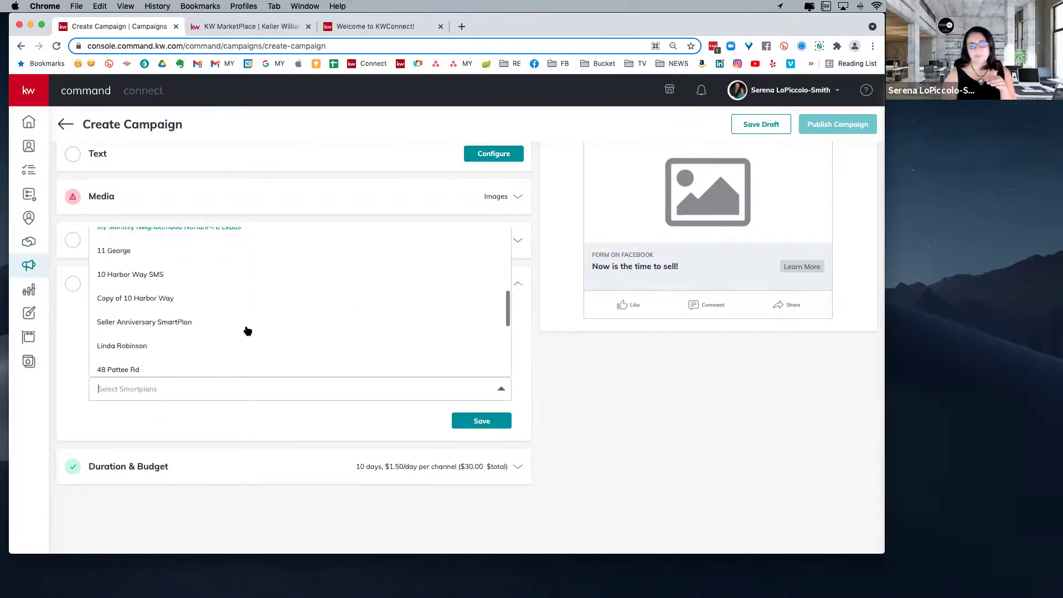
scroll(273, 339, "up", 4)
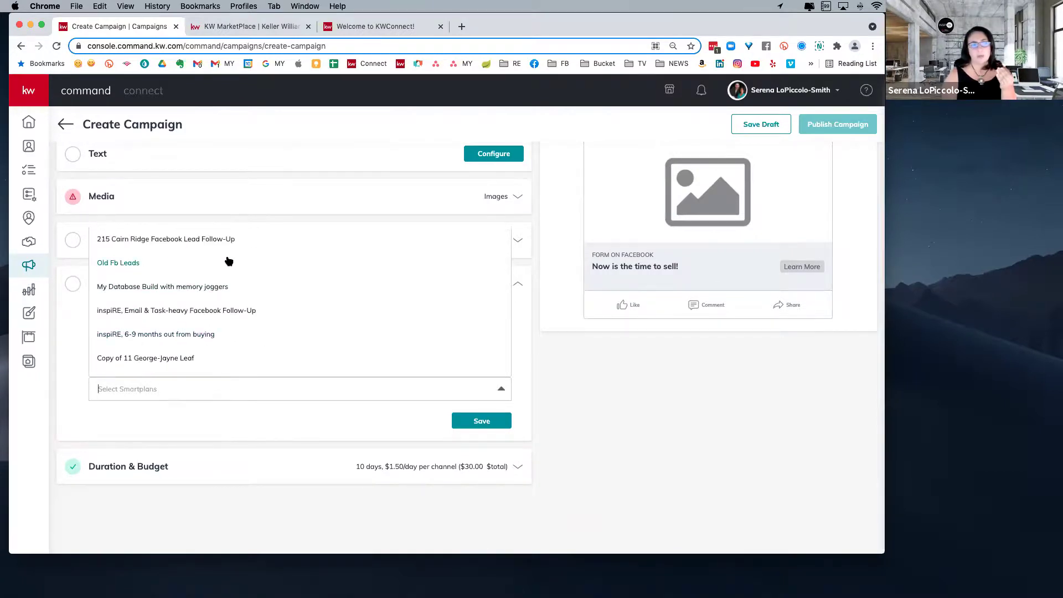
left_click(66, 357)
left_click(159, 345)
left_click(174, 344)
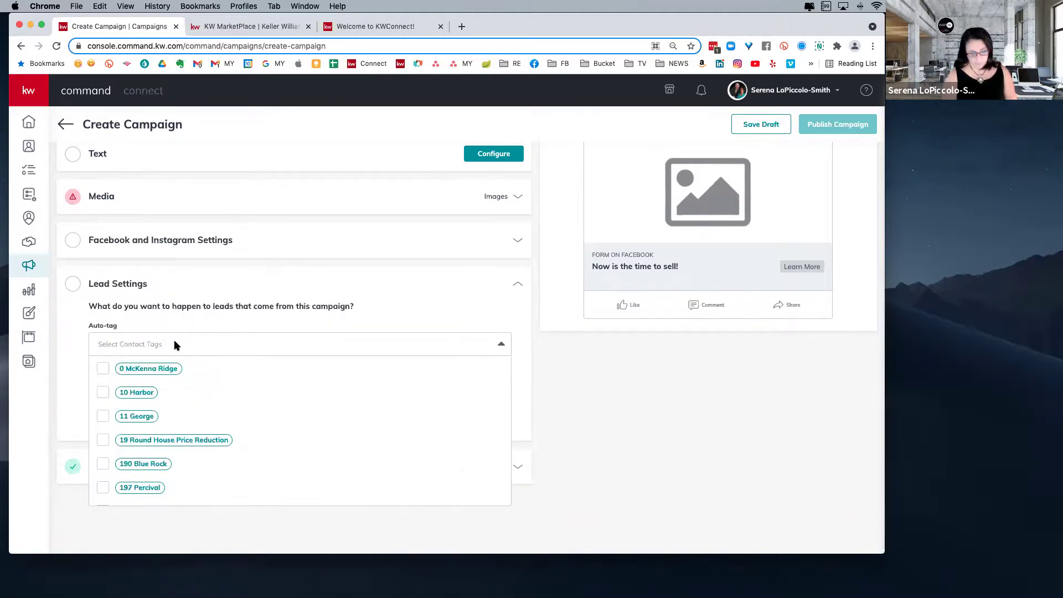
type("215")
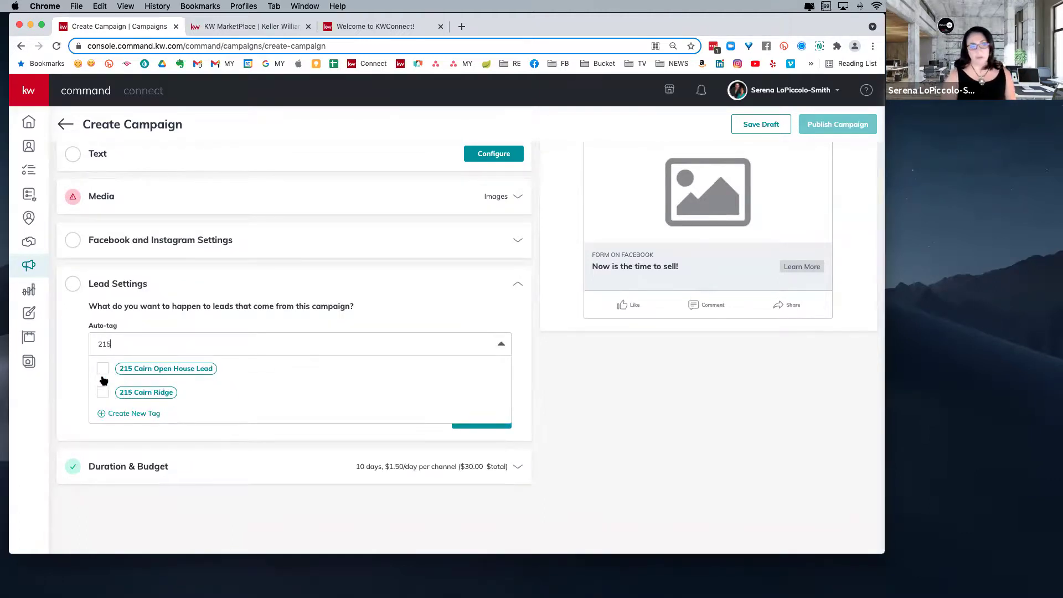
left_click(104, 369)
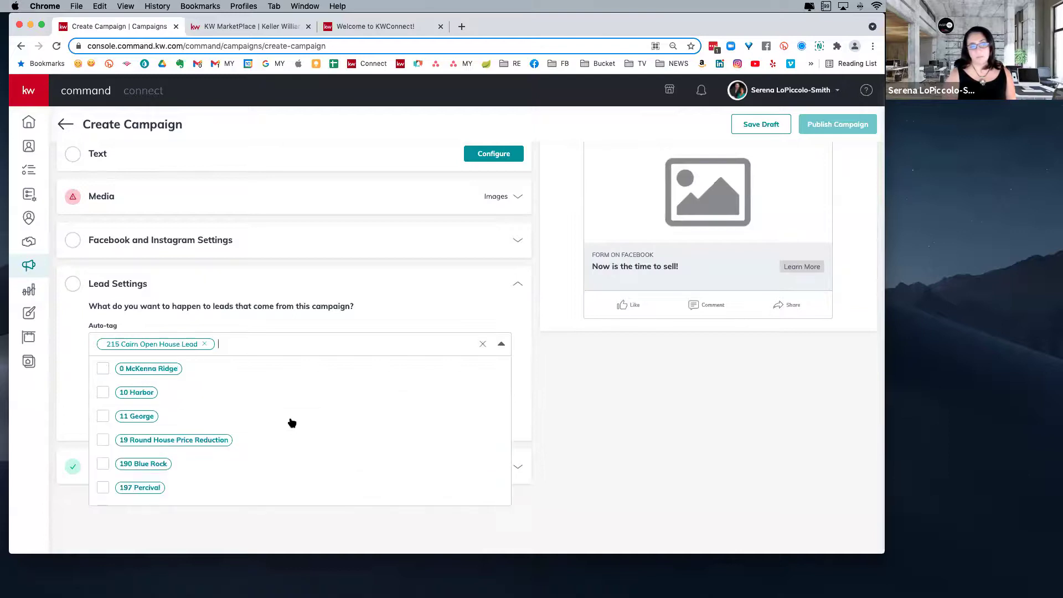
left_click(67, 342)
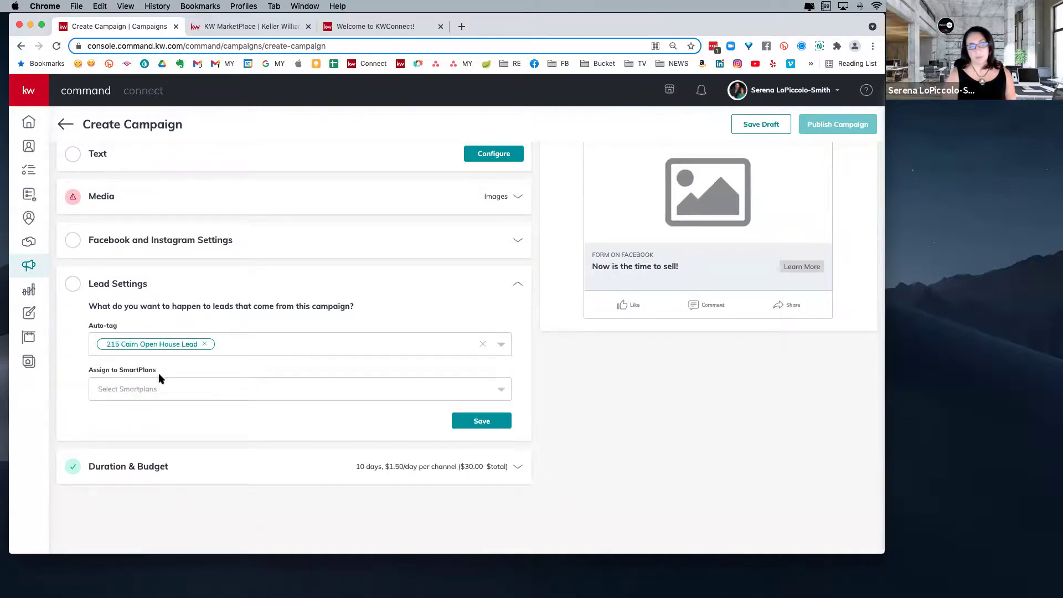
left_click(158, 388)
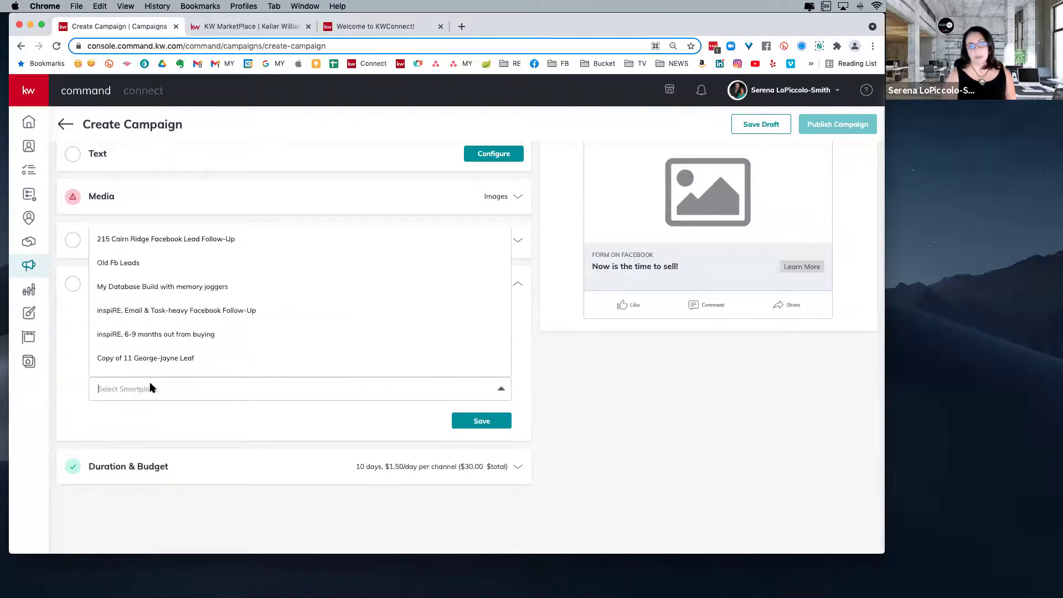
left_click(167, 240)
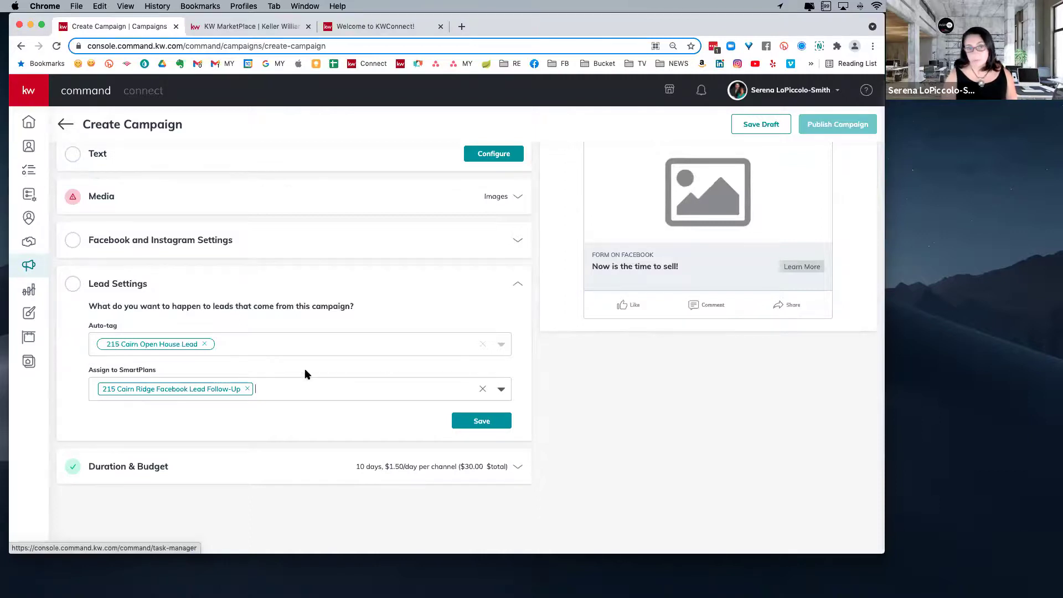
left_click(401, 466)
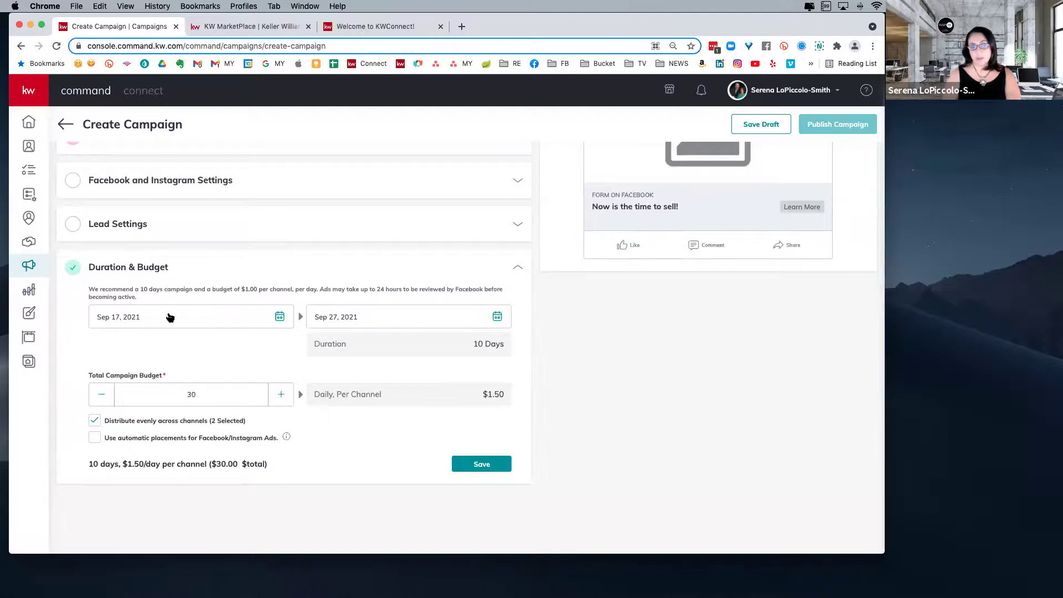
- Keep the Sep 27, 2021 end date and set the total campaign budget to $200
left_click(388, 318)
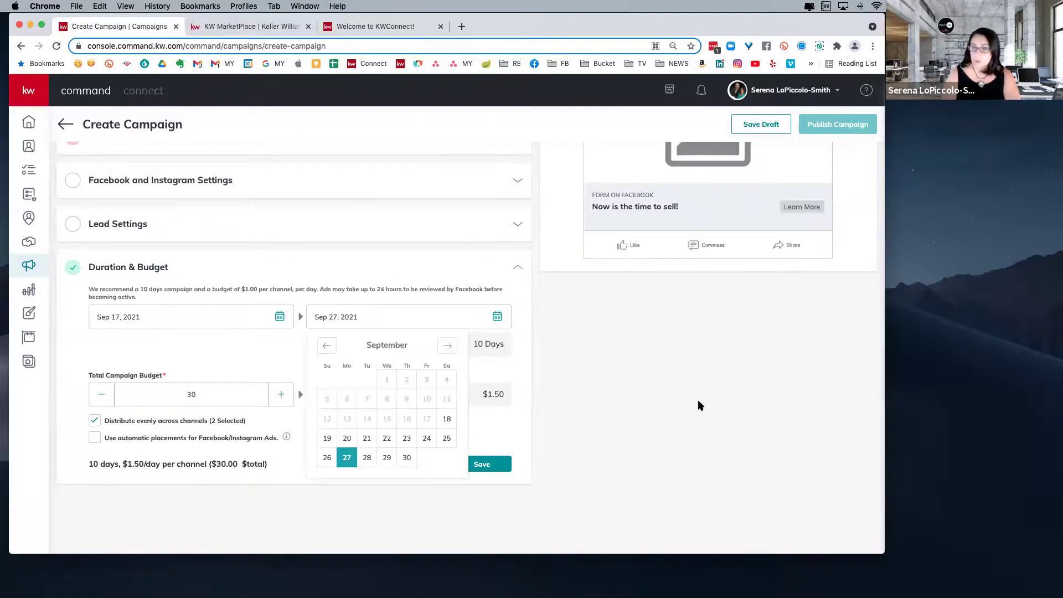
left_click(610, 378)
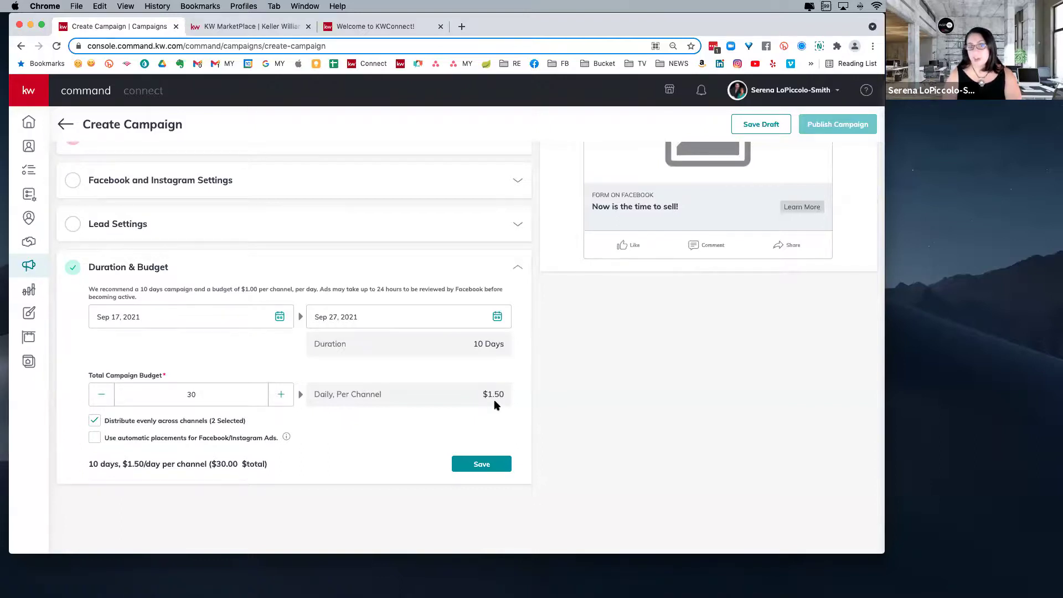
left_click(281, 395)
left_click(280, 396)
double_click(183, 395)
type("100")
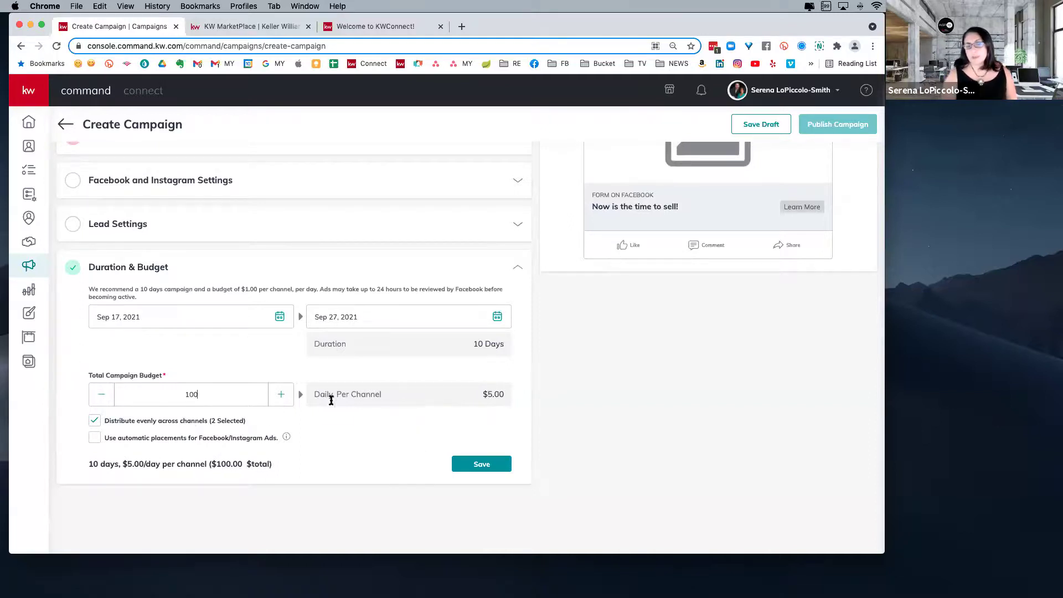
left_click_drag(199, 394, 176, 394)
type("200")
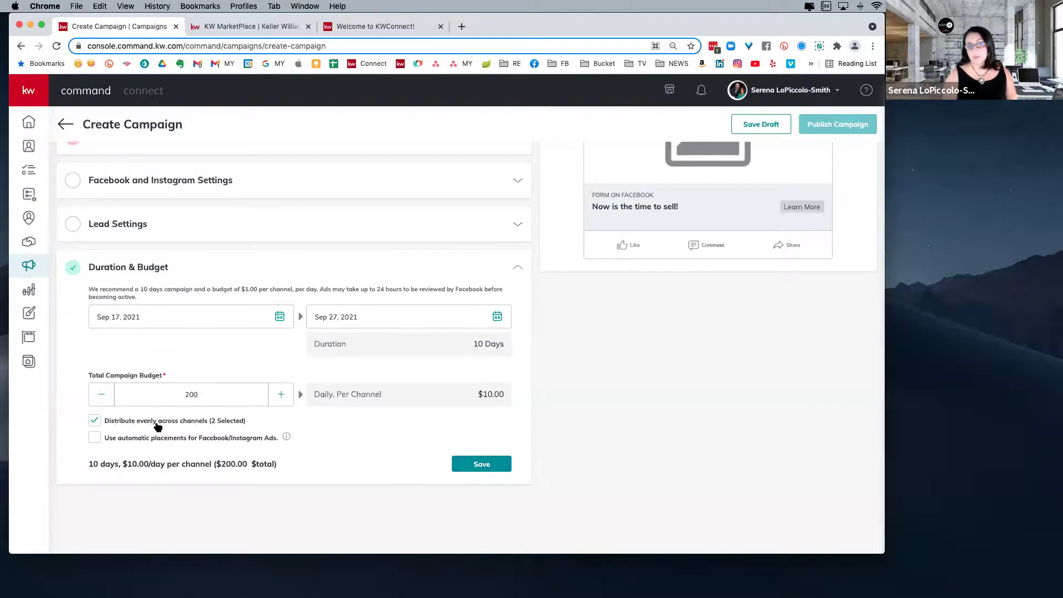
left_click(96, 438)
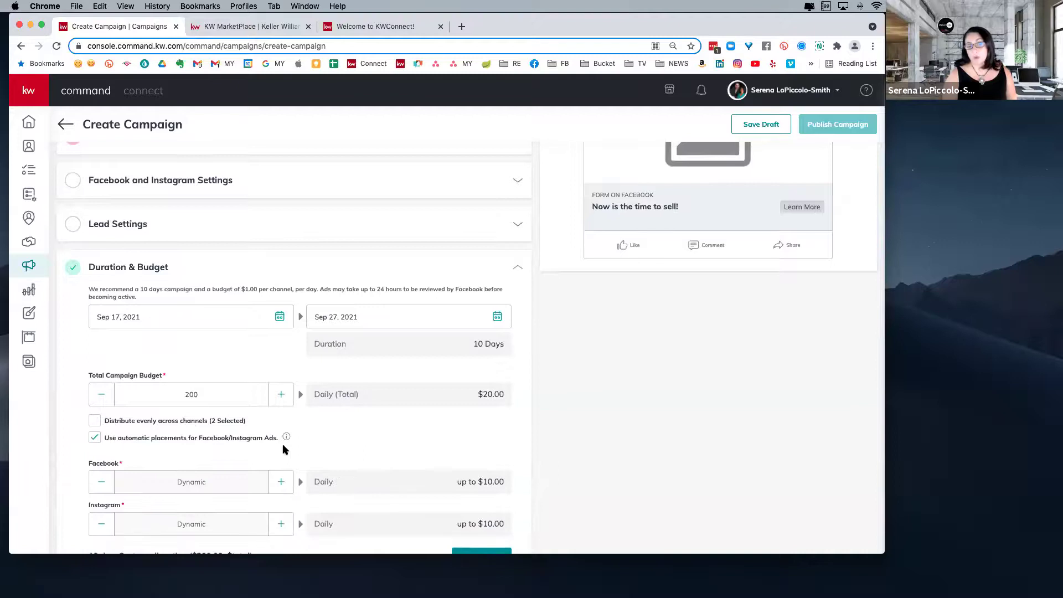
scroll(282, 443, "down", 2)
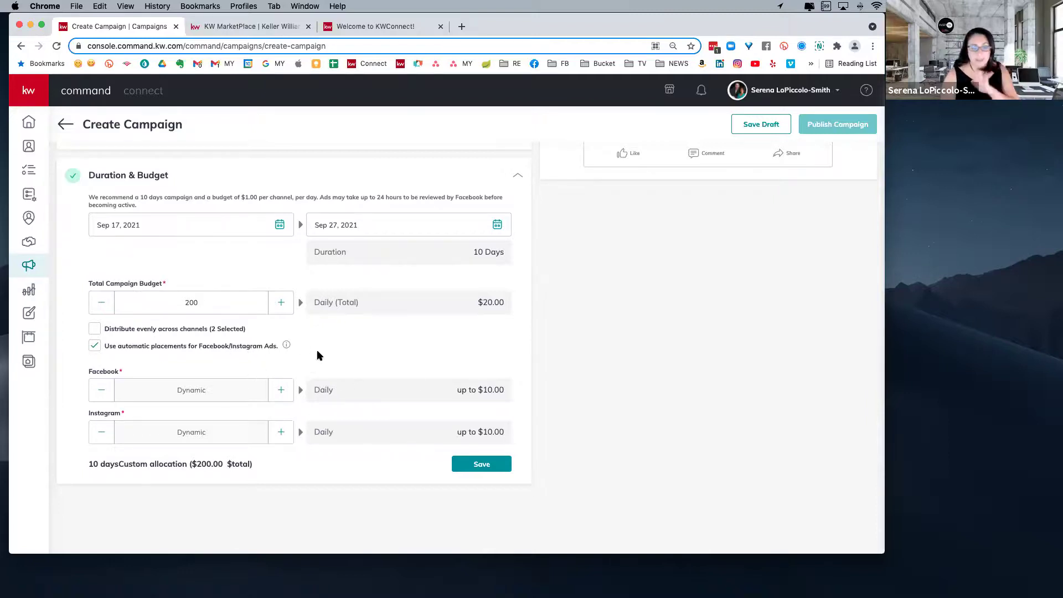
scroll(404, 375, "up", 5)
scroll(402, 374, "up", 4)
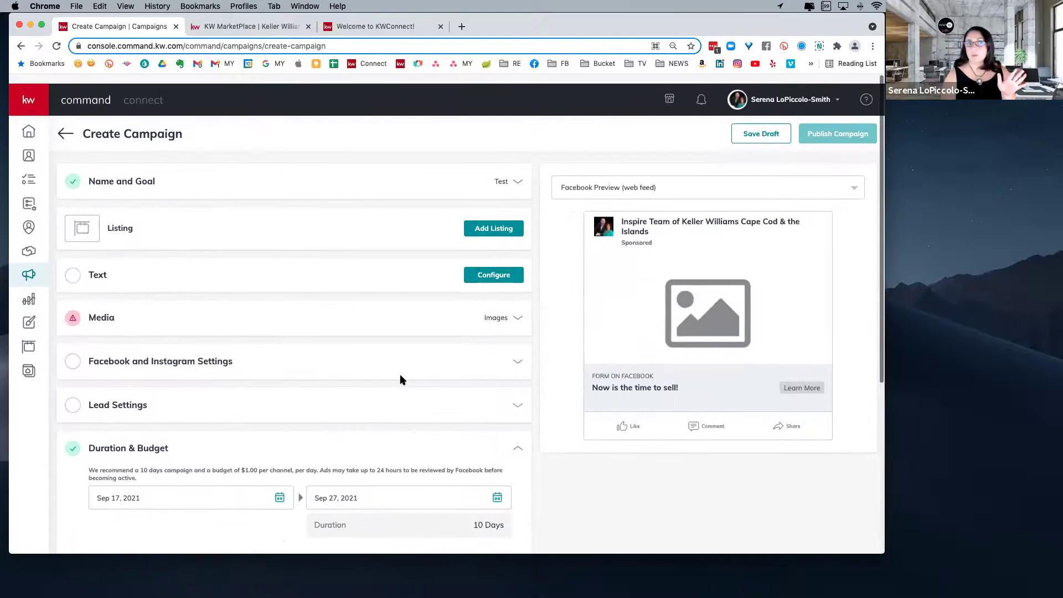
left_click(28, 267)
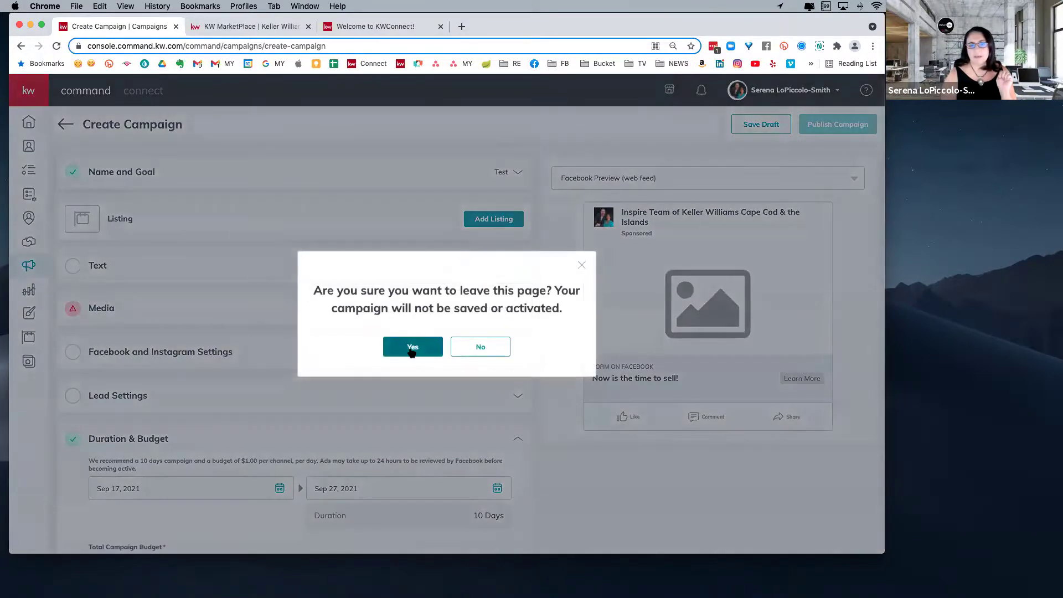
- Leave the unsaved campaign page and review the Campaigns dashboard summaries
left_click(413, 347)
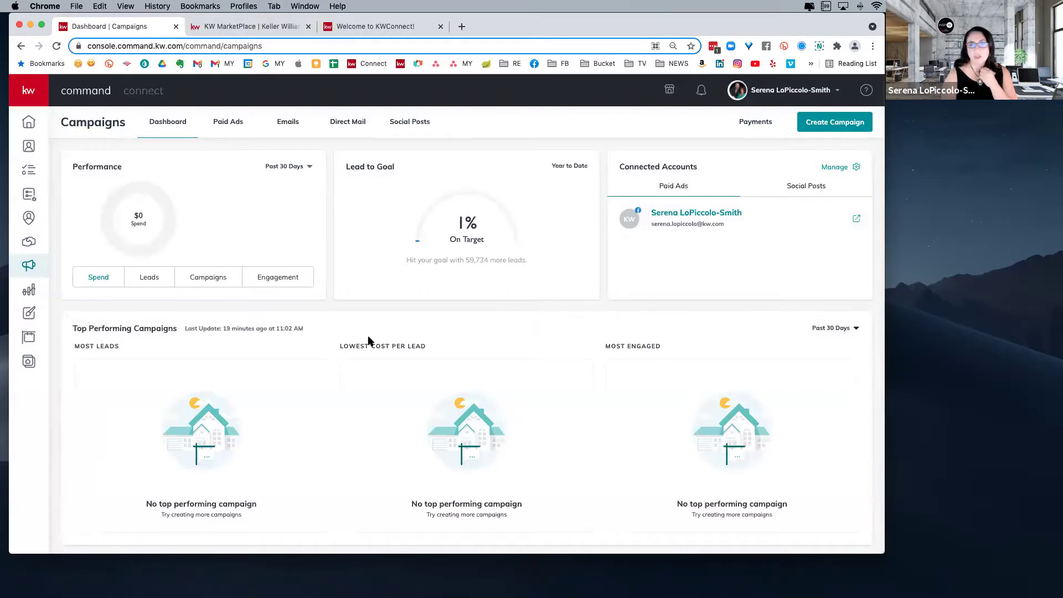
scroll(370, 344, "down", 2)
scroll(368, 342, "down", 10)
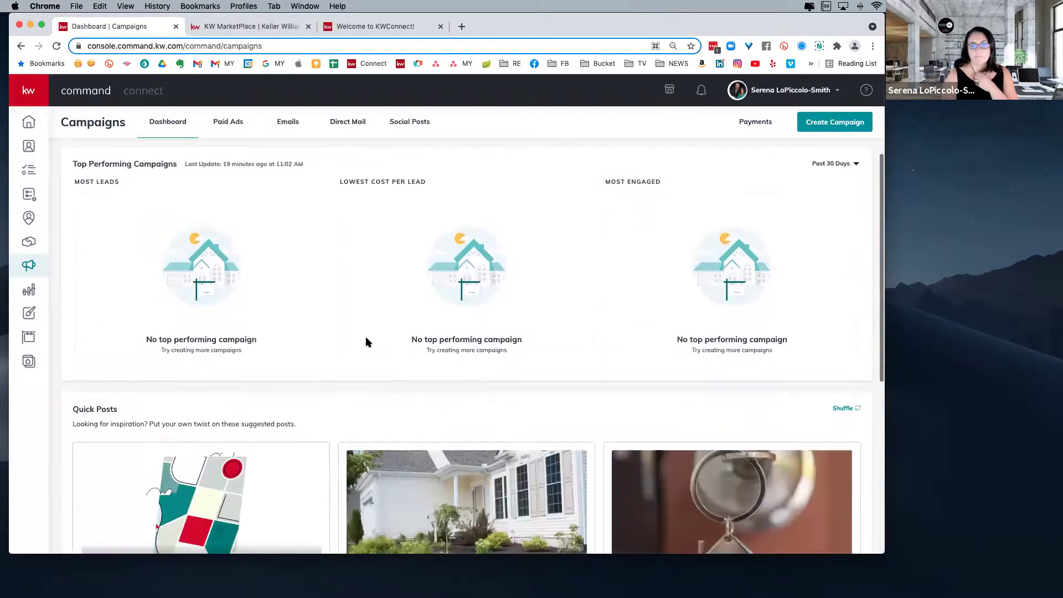
scroll(171, 105, "up", 10)
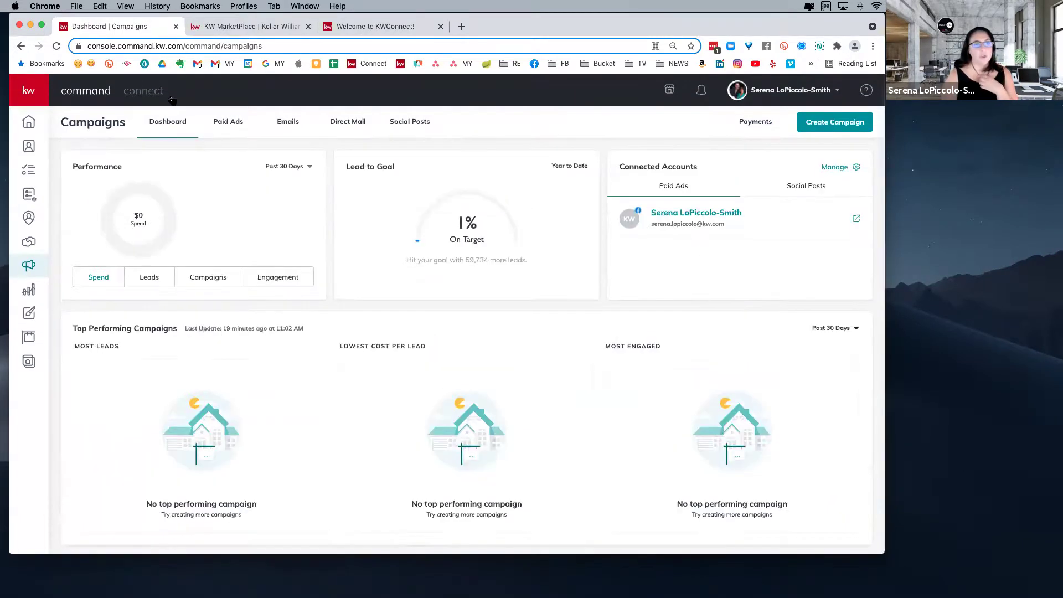
left_click(224, 123)
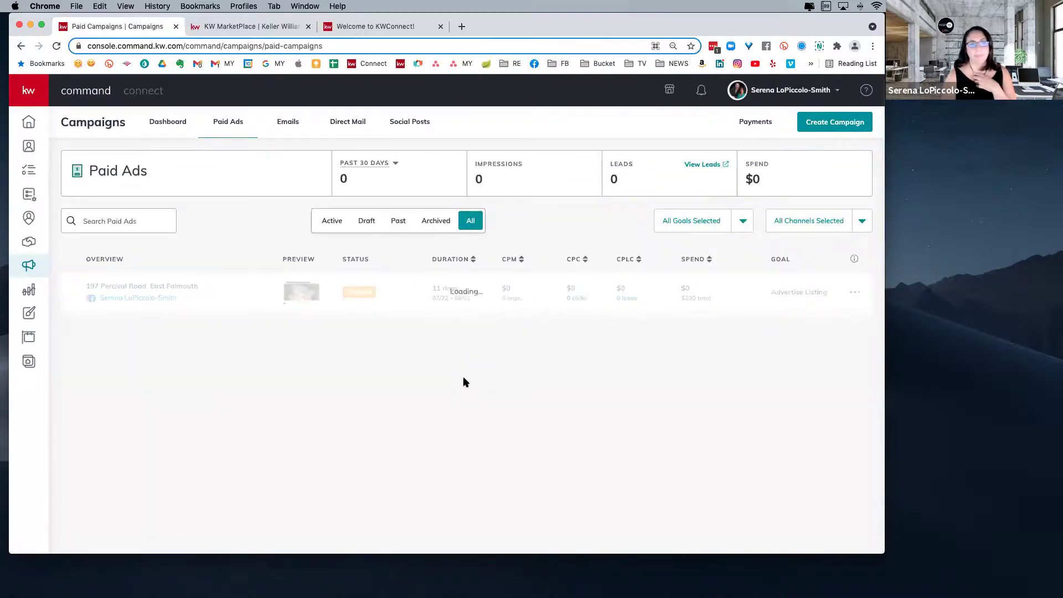
scroll(435, 345, "down", 3)
scroll(434, 347, "down", 5)
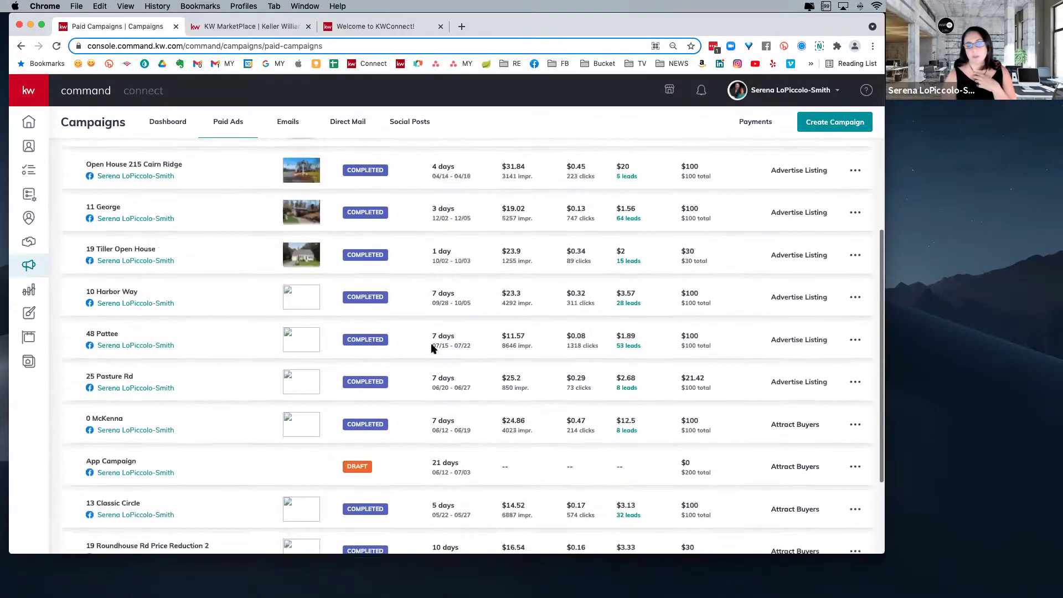
scroll(434, 349, "up", 3)
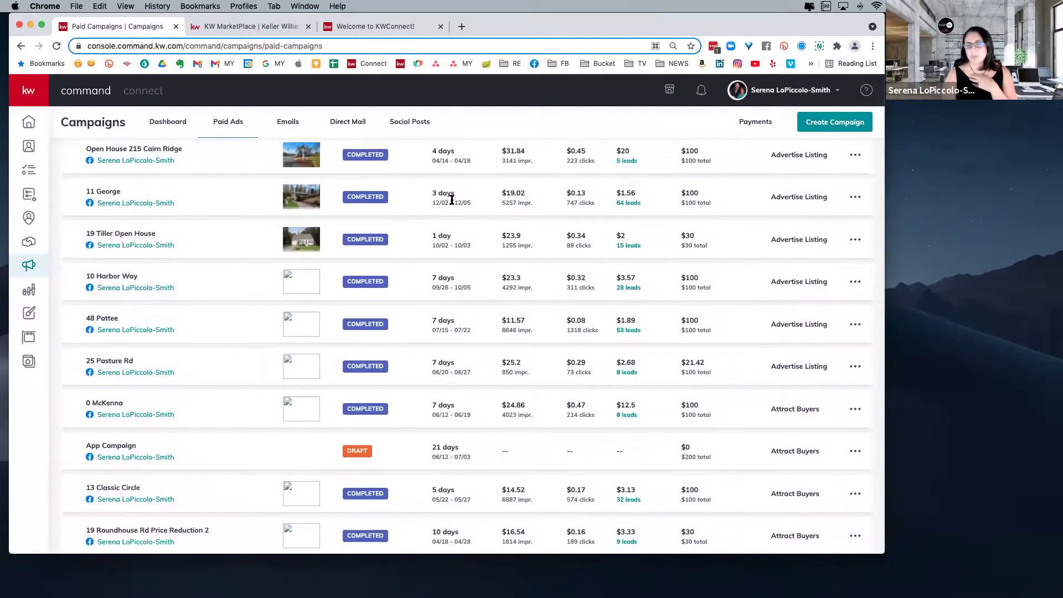
left_click_drag(431, 192, 455, 193)
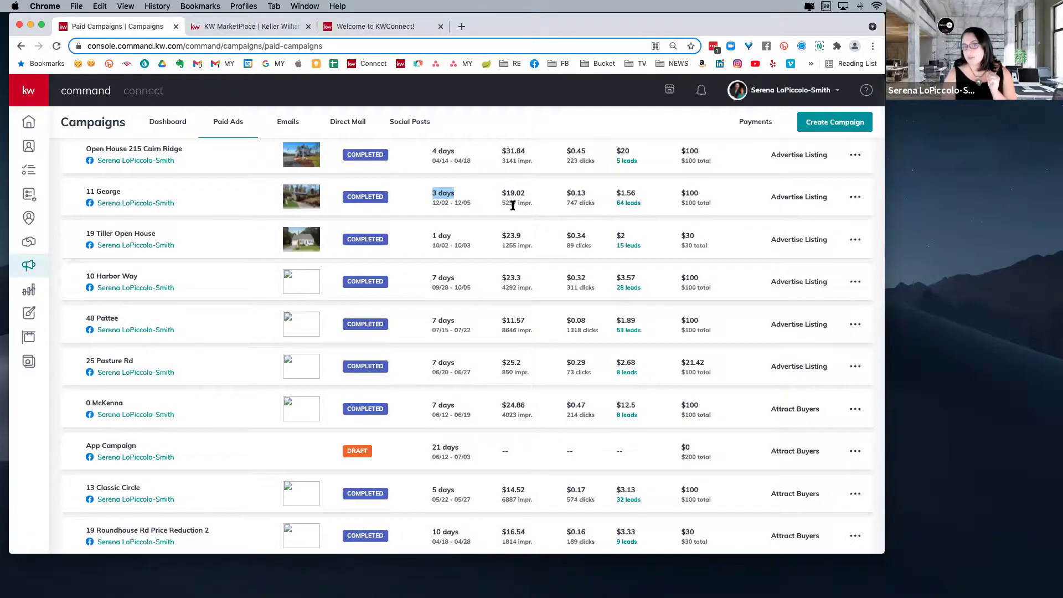
left_click_drag(535, 205, 502, 203)
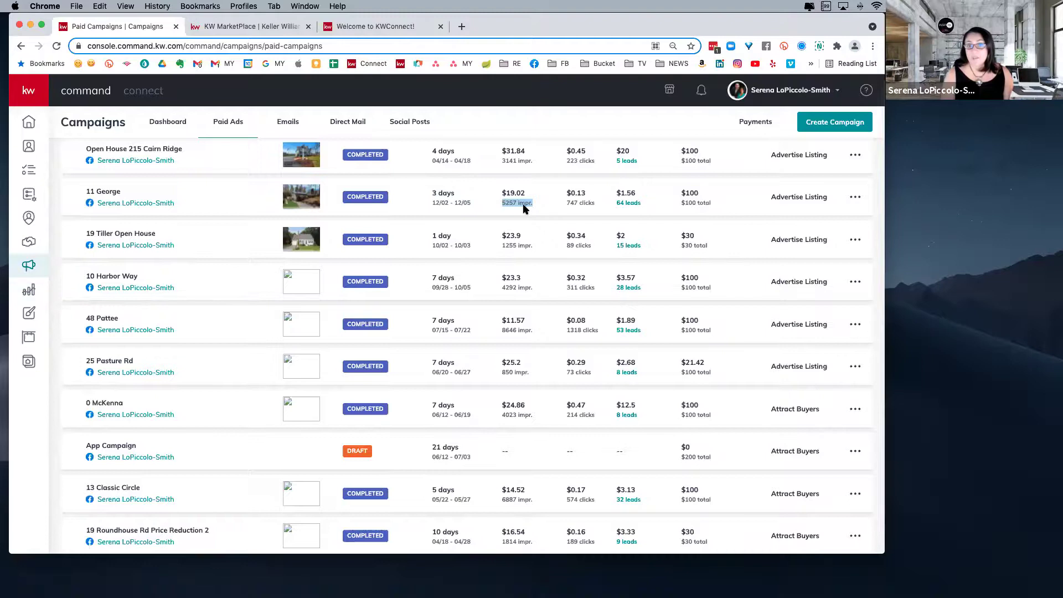
scroll(525, 208, "up", 3)
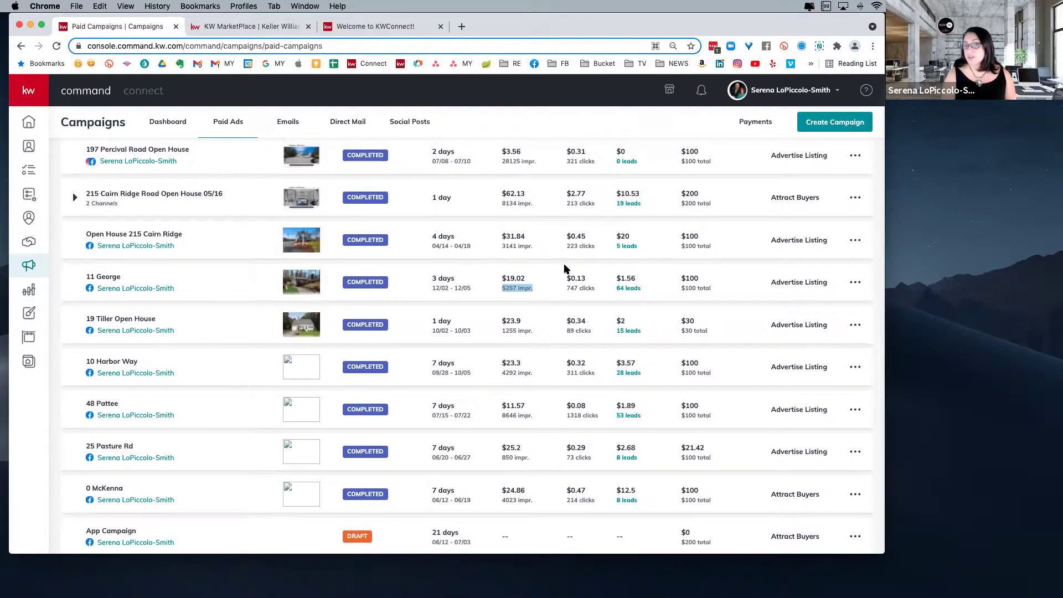
scroll(564, 268, "down", 3)
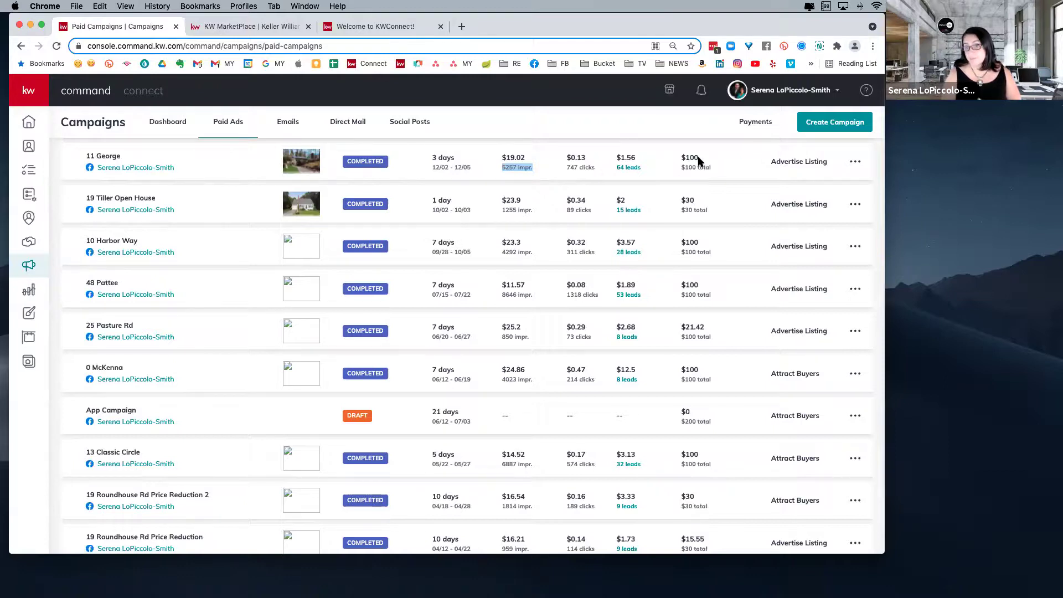
scroll(659, 163, "down", 2)
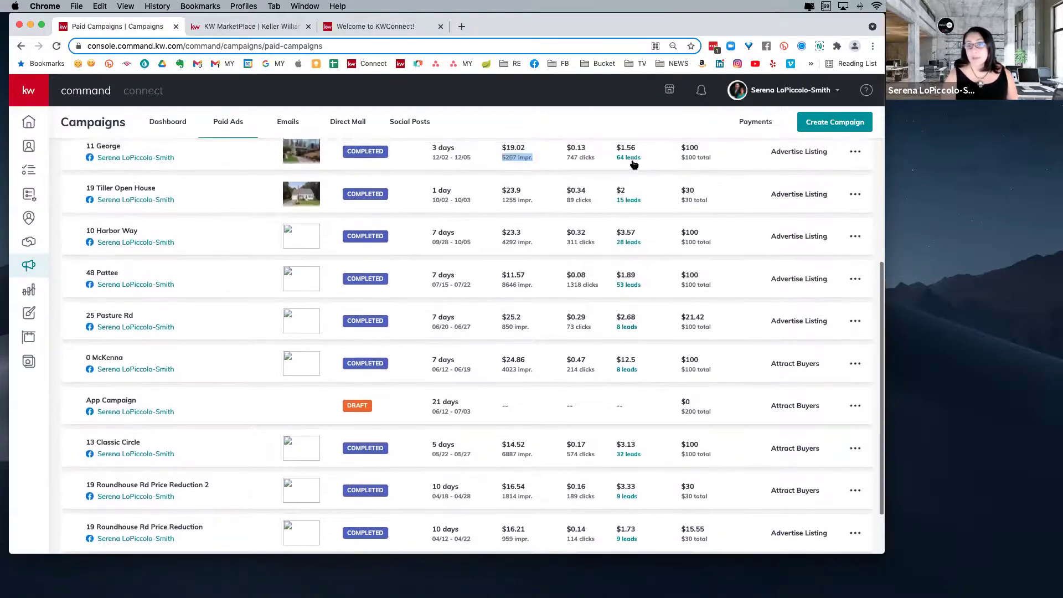
left_click(629, 158)
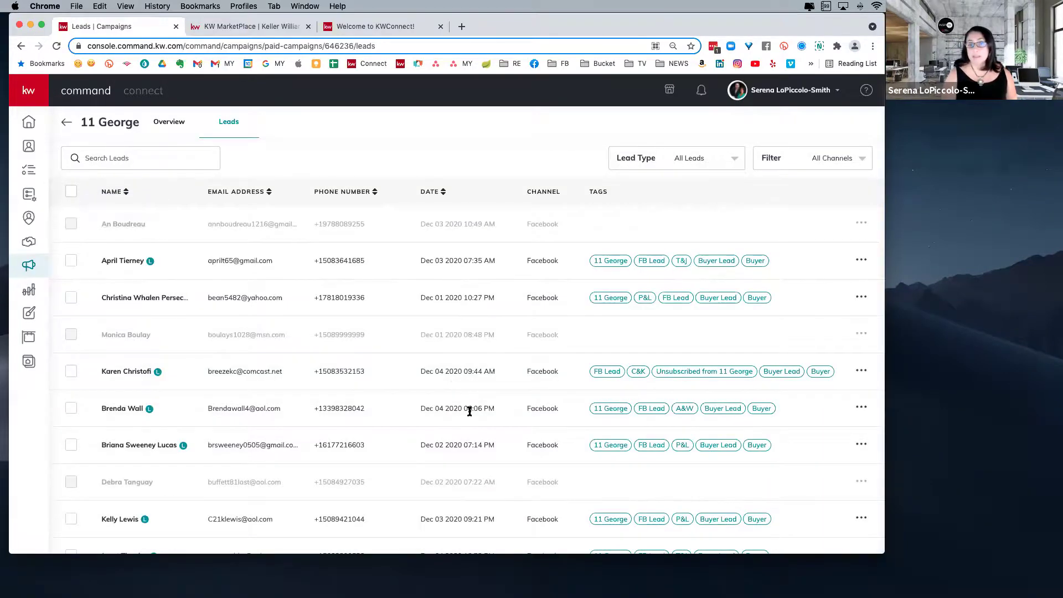
scroll(470, 411, "down", 2)
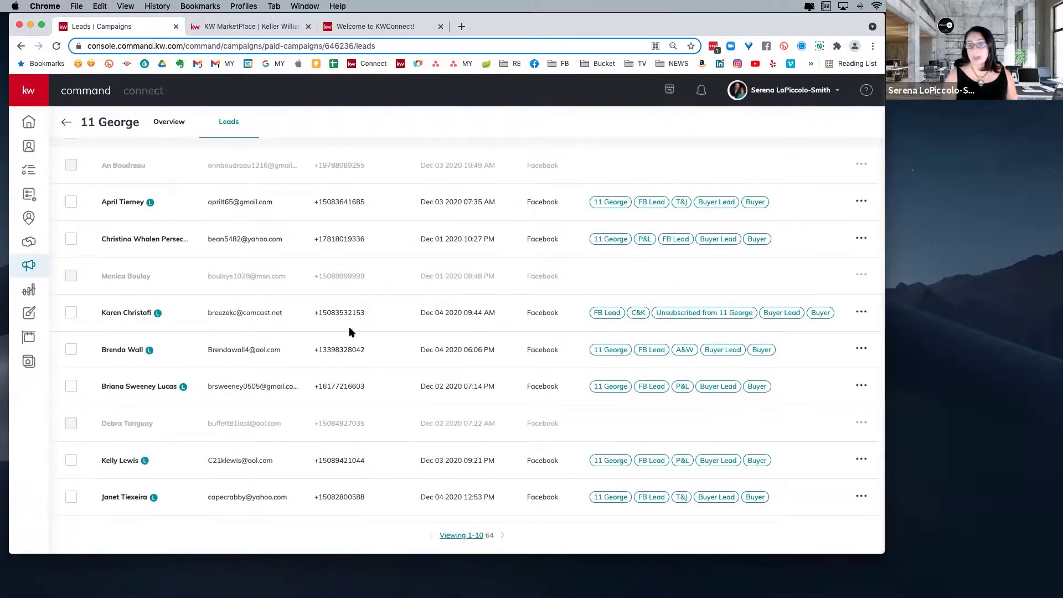
scroll(199, 344, "up", 2)
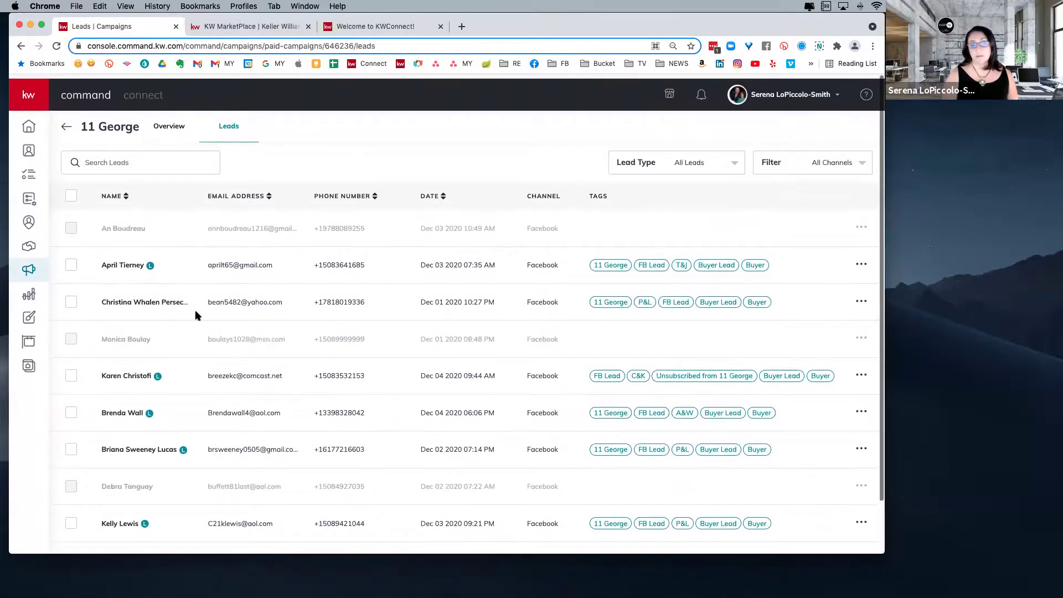
left_click(131, 262)
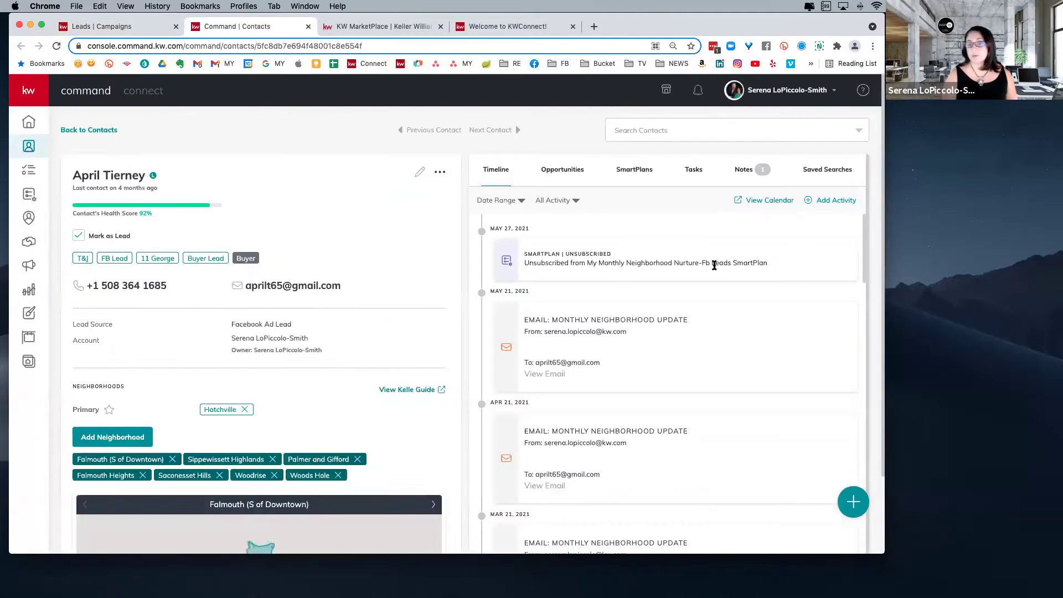
- Scroll the lead's contact record to review its timeline and Hatchville and Falmouth-area neighborhoods
scroll(699, 363, "down", 7)
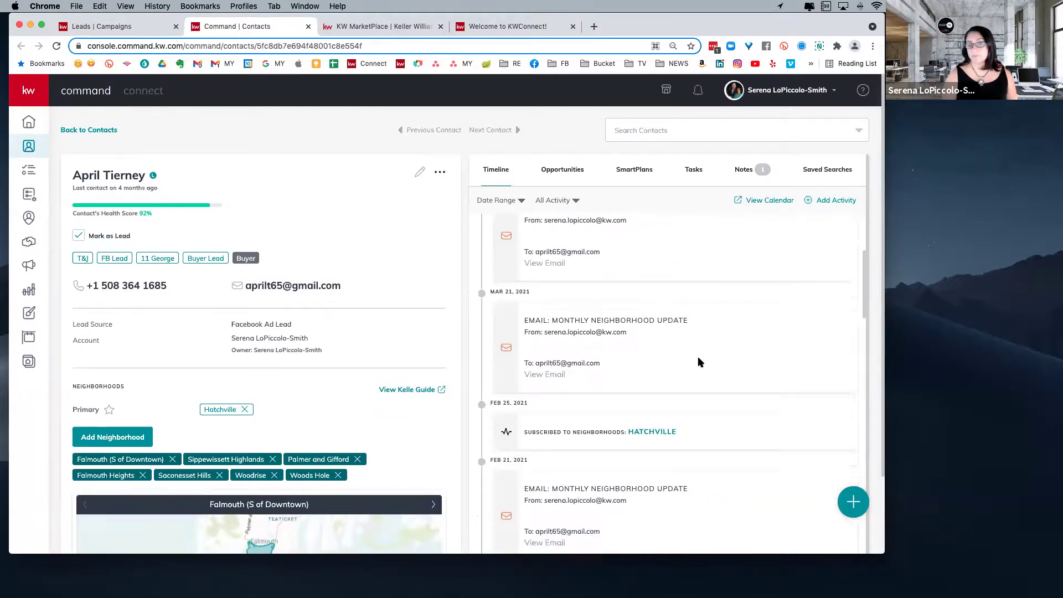
scroll(699, 362, "down", 8)
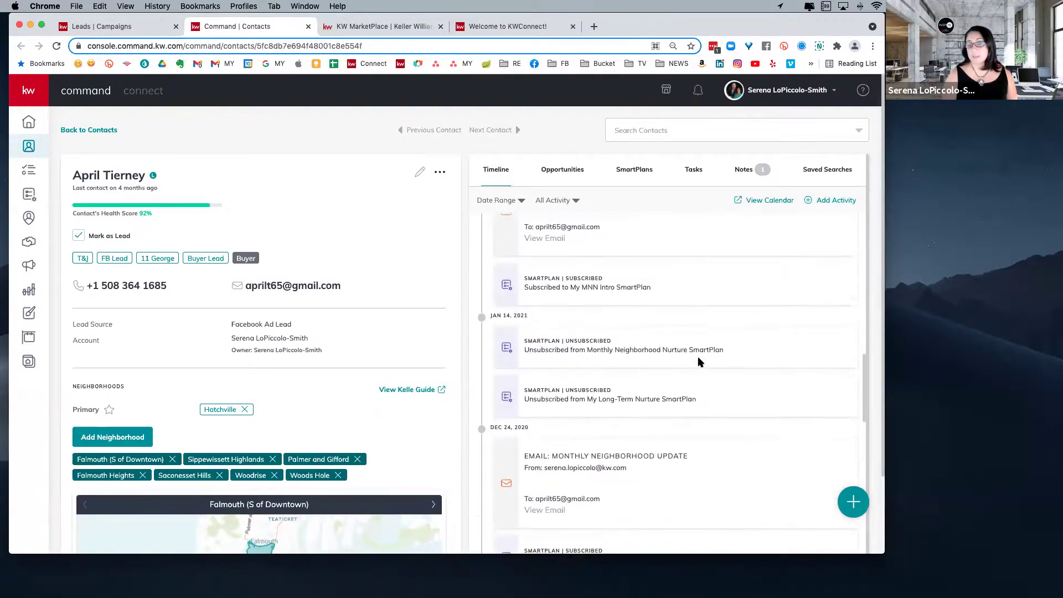
scroll(699, 362, "down", 5)
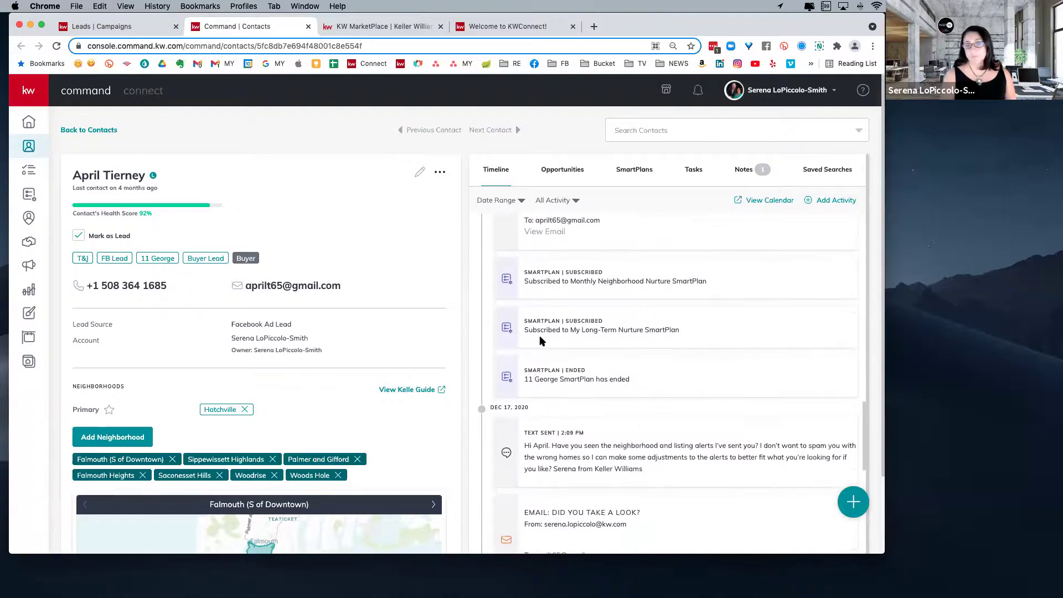
scroll(349, 447, "down", 4)
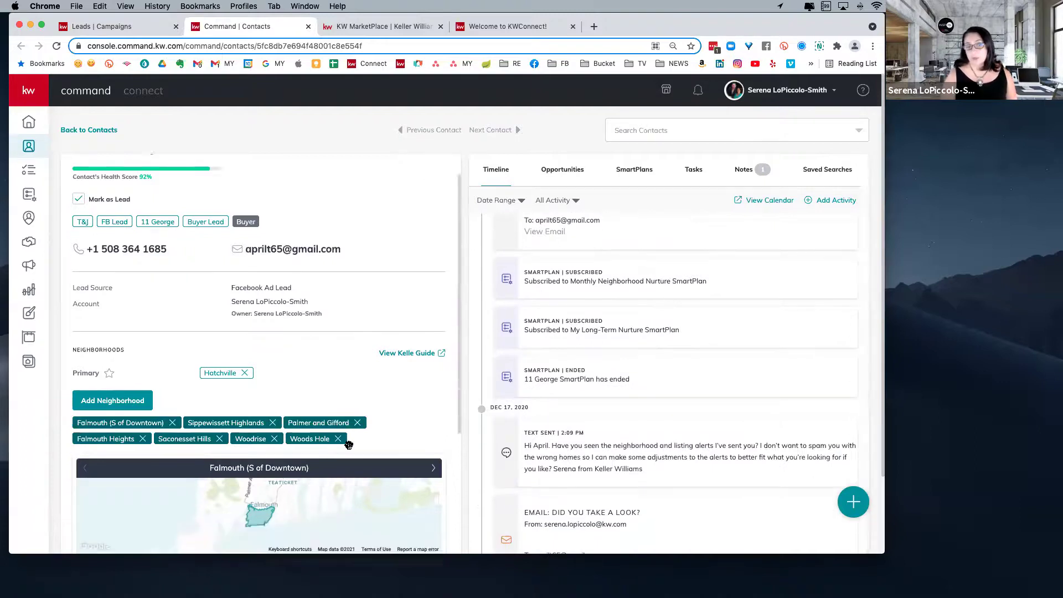
scroll(349, 448, "down", 1)
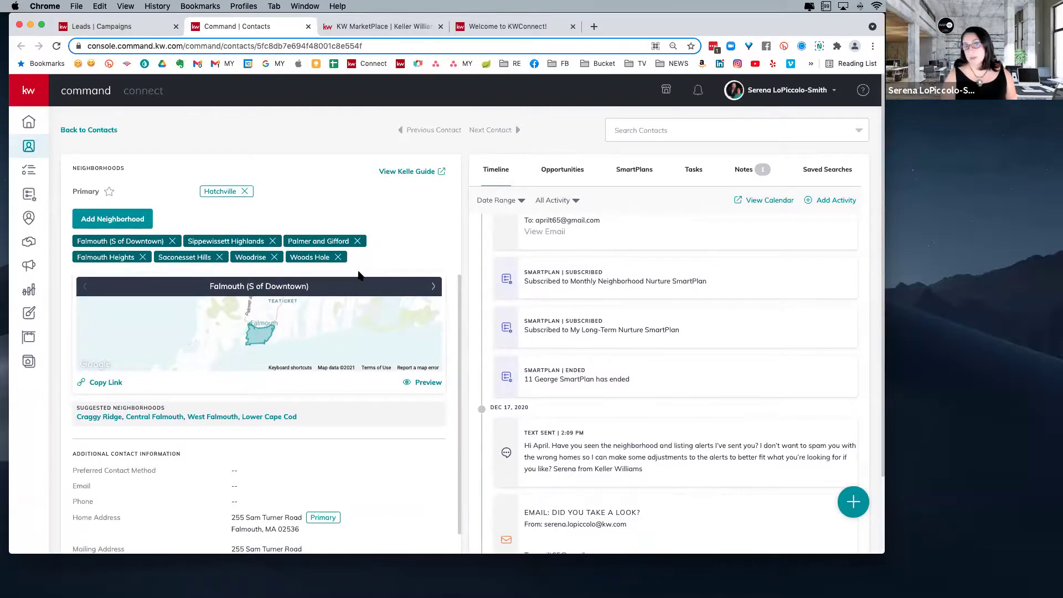
scroll(367, 392, "down", 3)
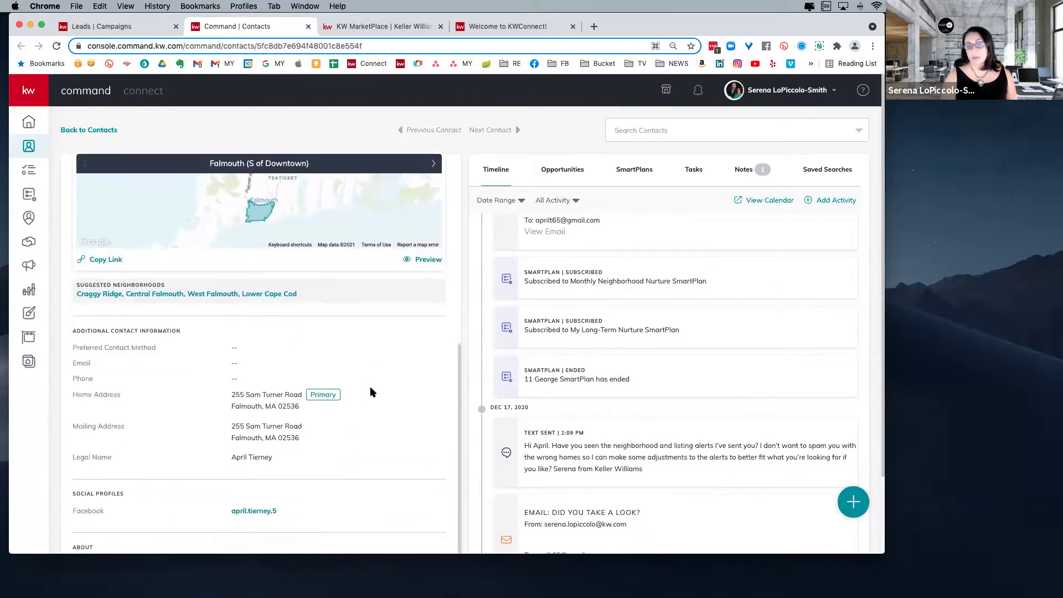
scroll(372, 388, "up", 6)
scroll(561, 305, "up", 5)
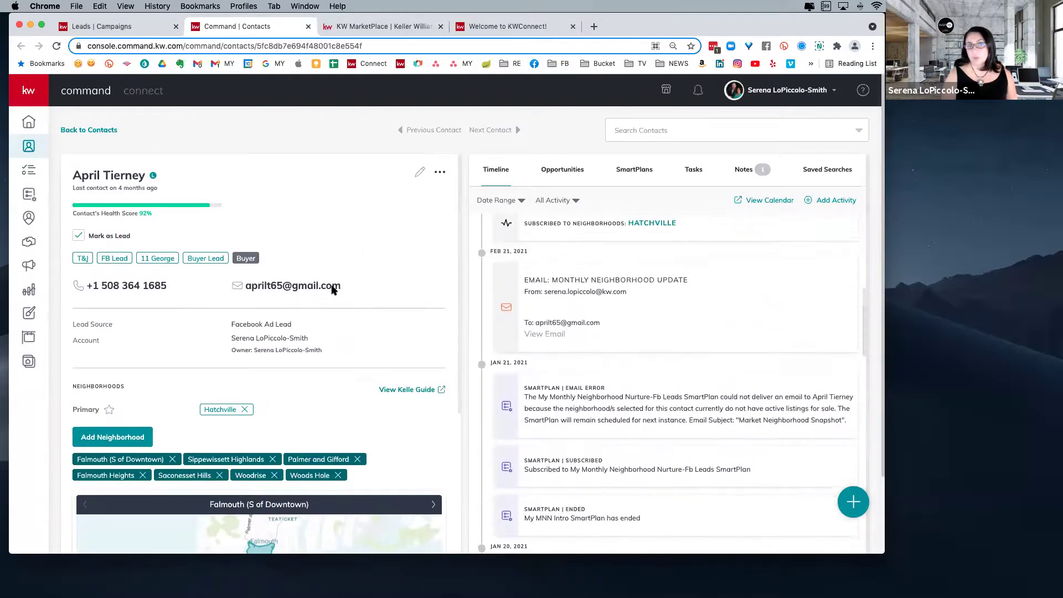